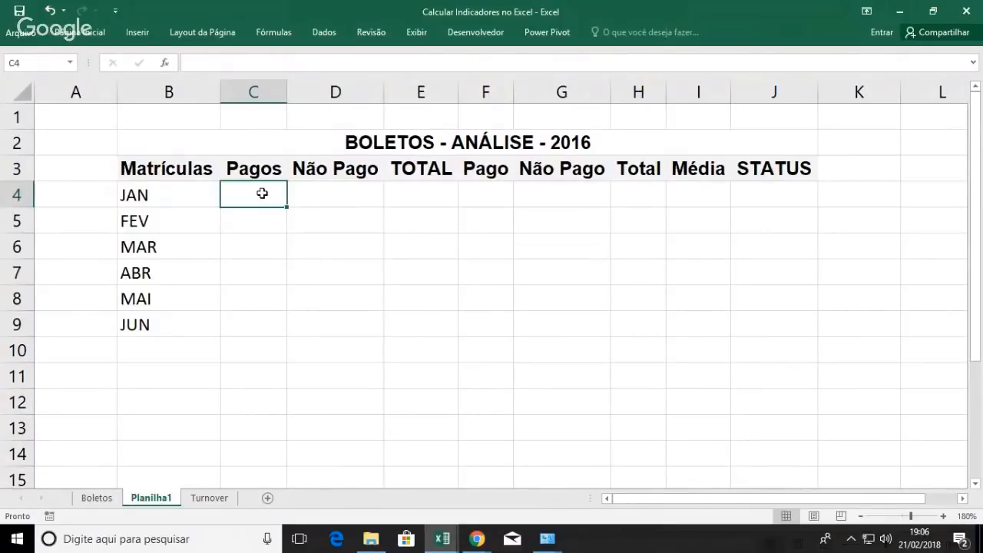
Step: Enter the Pagos values 45, 25 and 35 for JAN, FEV and MAR in C4:C6
text(45)
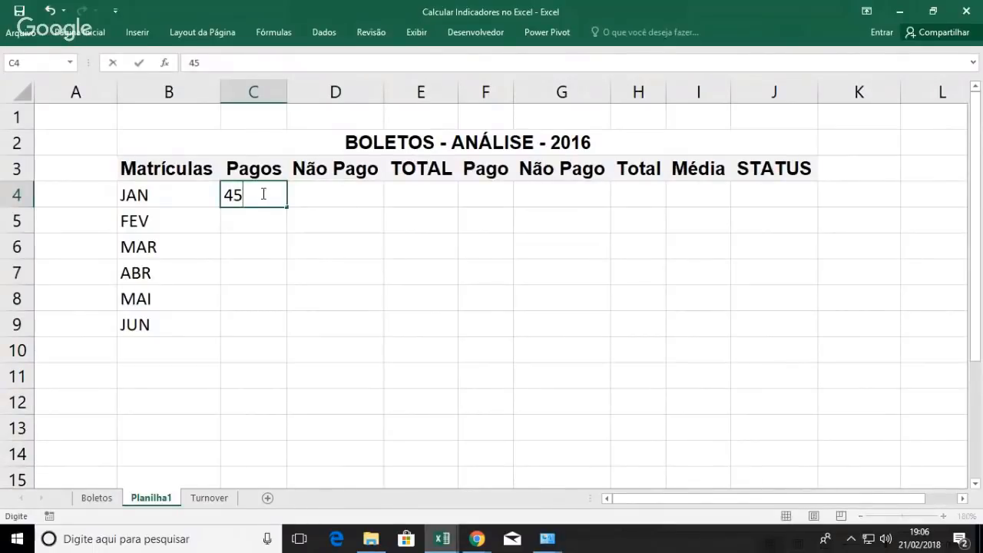
key(Return)
text(25)
key(Return)
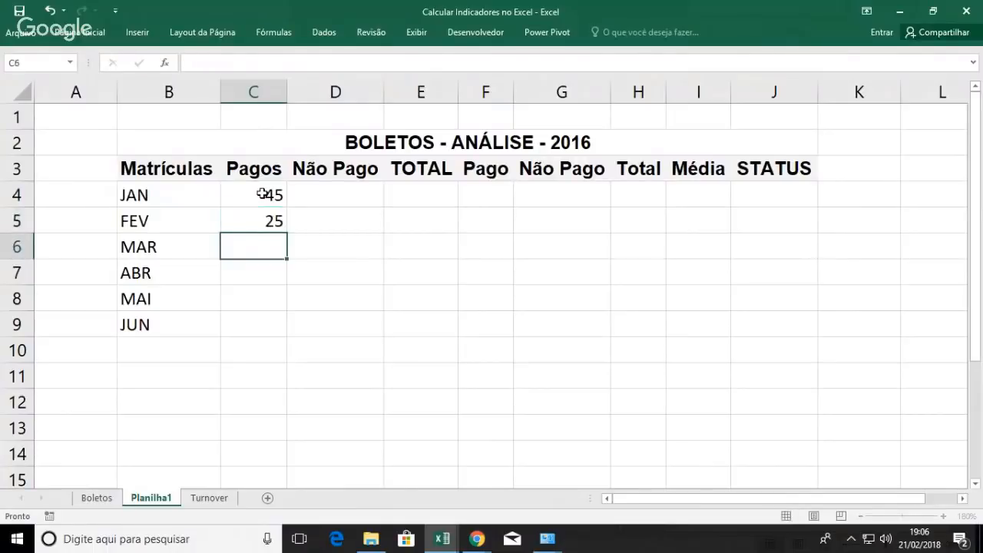
text(8)
key(BackSpace)
text(35)
key(Return)
key(Return)
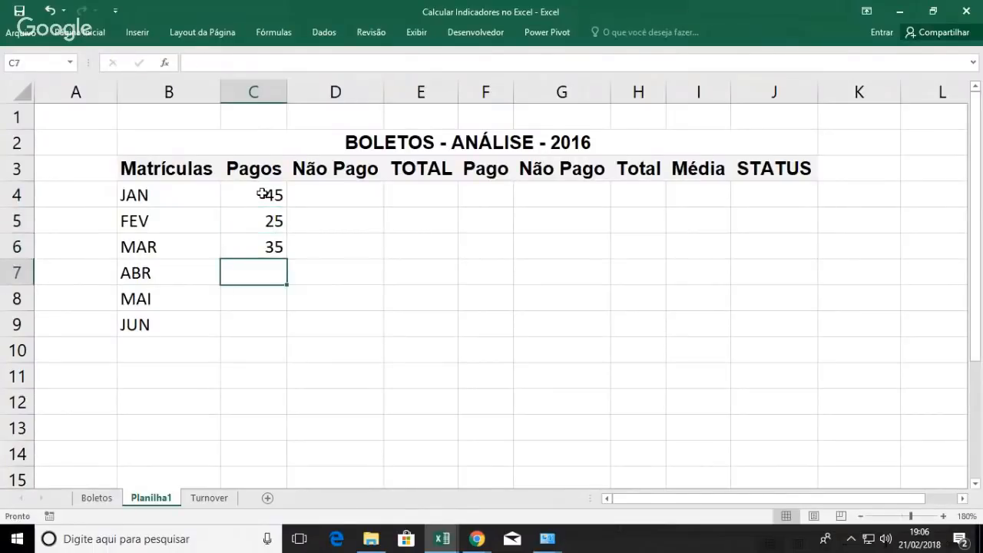
Step: Enter the Pagos values 55, 45 and 58 for ABR, MAI and JUN in C7:C9
text(1)
key(BackSpace)
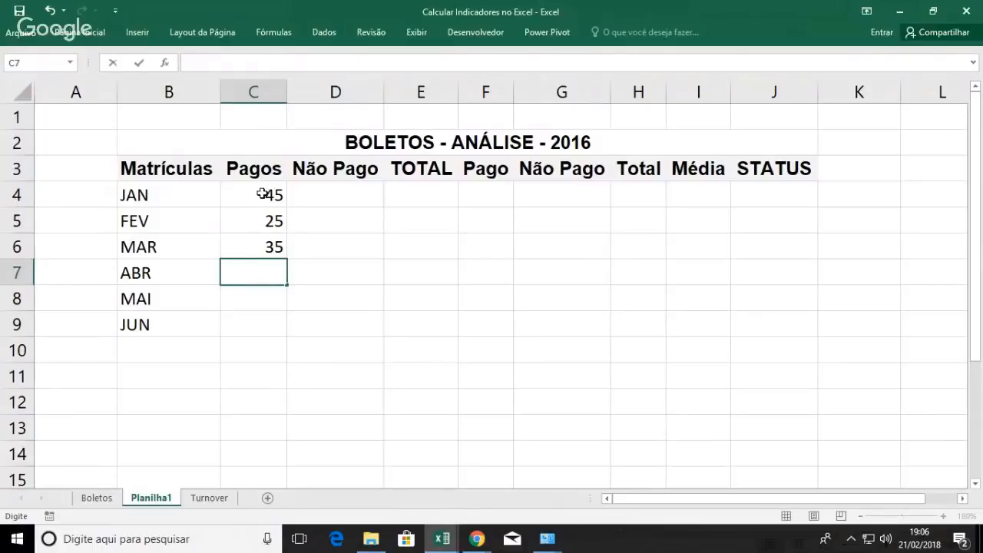
text(55)
key(Return)
text(45)
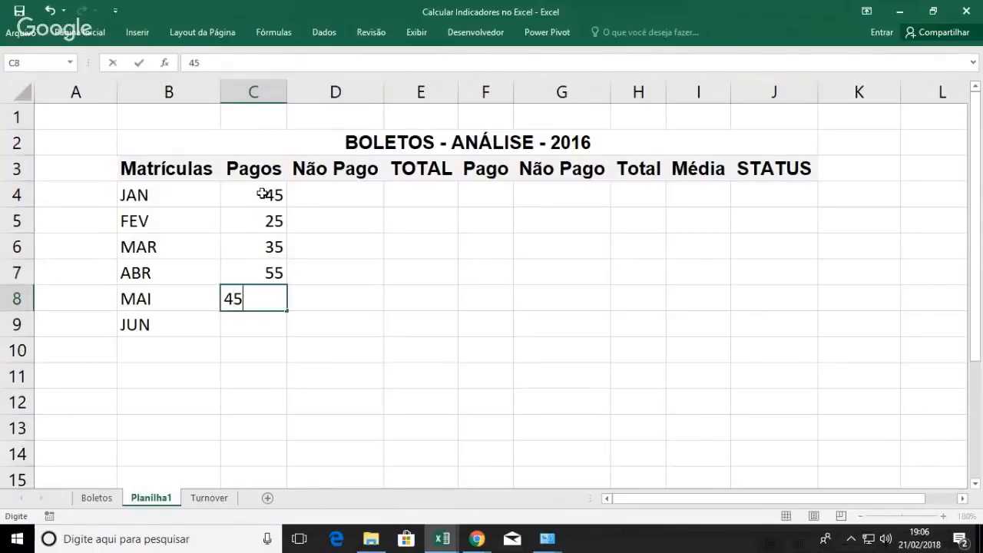
key(Return)
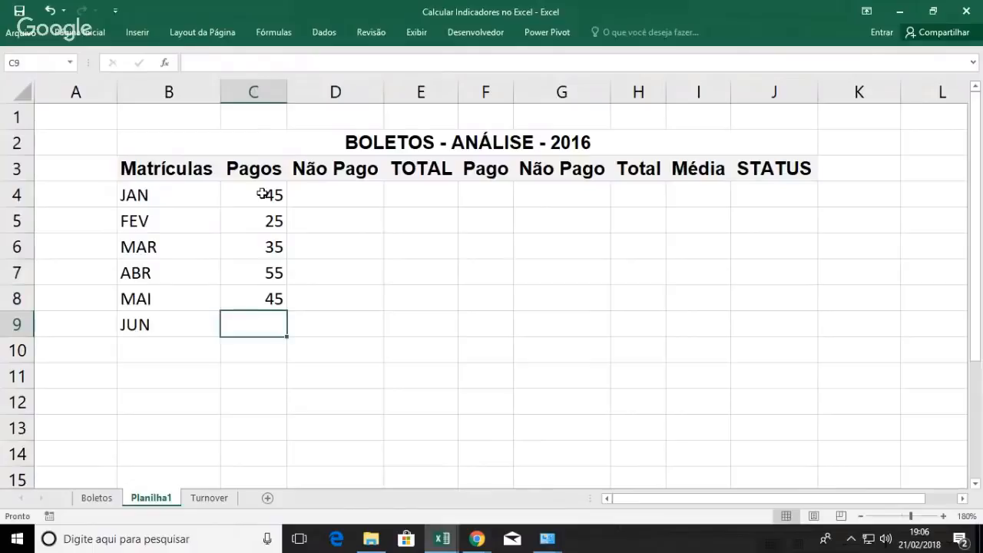
text(58)
key(Return)
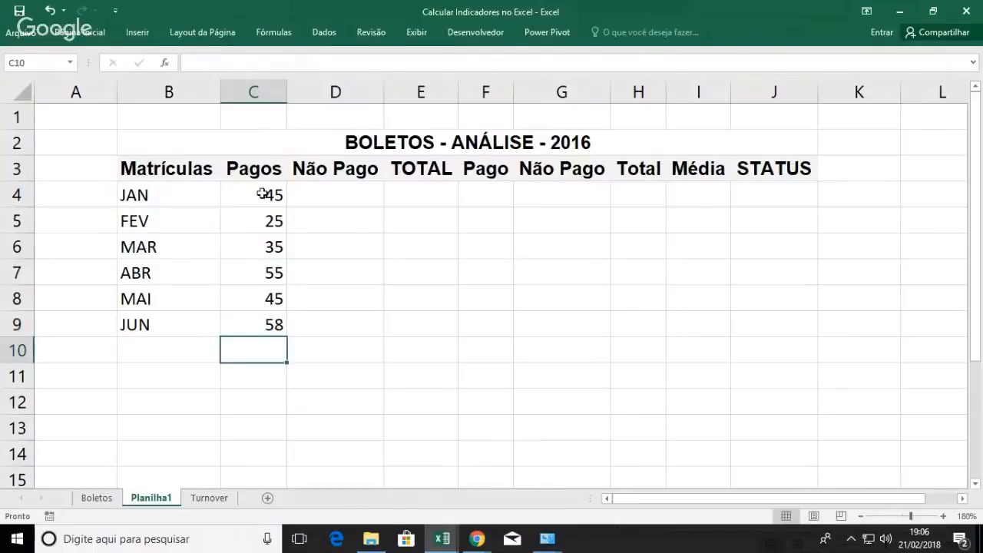
Step: Enter the Não Pago values 9, 10 and 12 for JAN, FEV and MAR in D4:D6
key(Right)
key(Up)
key(Up)
key(Up)
key(Up)
key(Up)
key(Up)
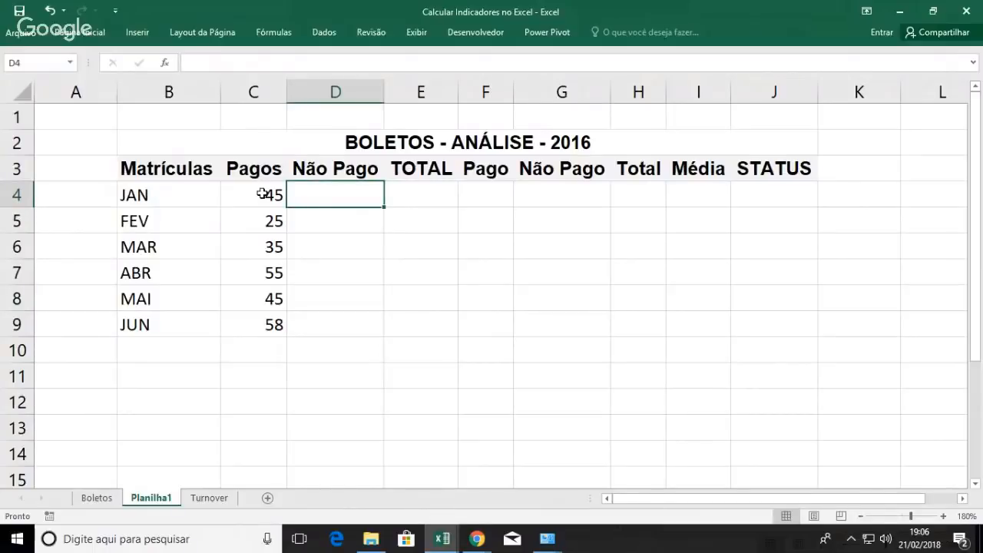
text(9)
key(Return)
text(10)
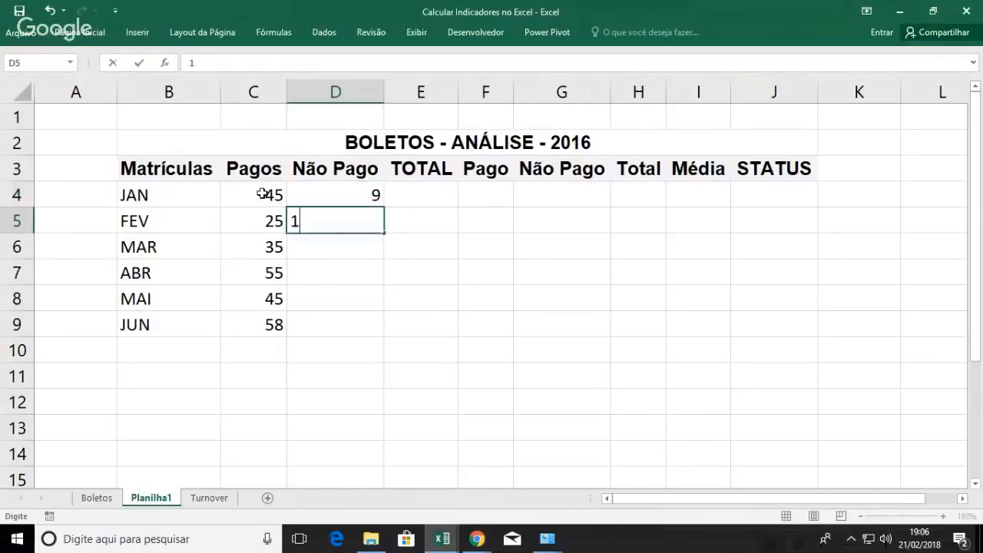
key(Return)
text(12)
key(Return)
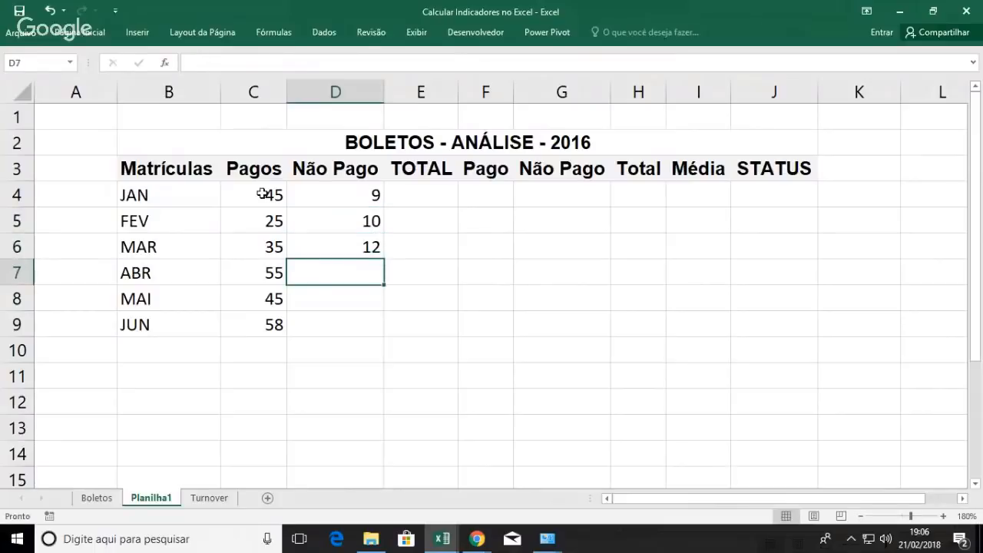
Step: Enter the Não Pago values 15, 8 and 10 for ABR, MAI and JUN in D7:D9
text(15)
key(Return)
text(8)
key(Return)
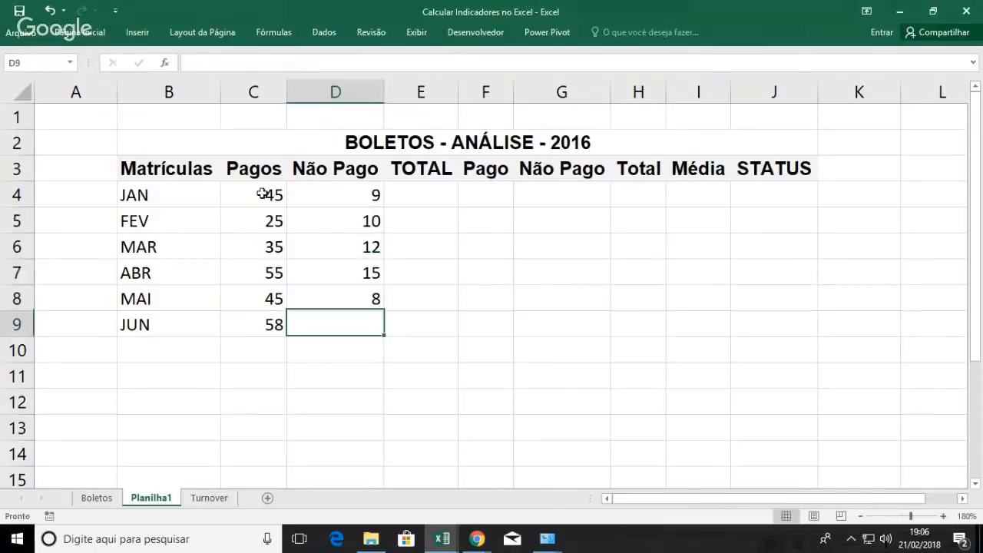
text(10)
key(Return)
Step: Calculate the JAN total in E4 with a SOMA formula over C4:D4
key(Right)
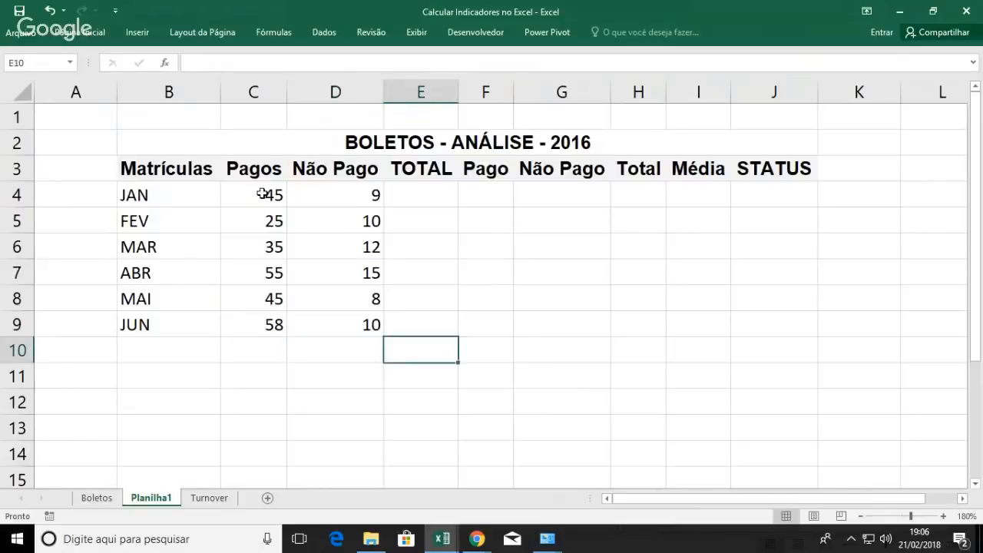
key(Up)
key(Up)
key(Up)
key(Up)
key(Up)
key(Up)
key(Up)
key(Down)
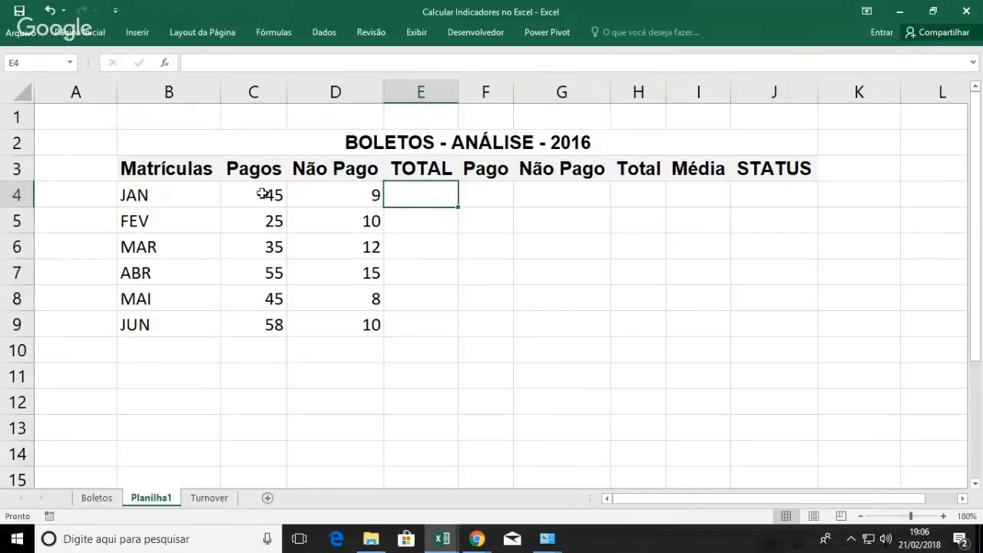
text(=SOMA)
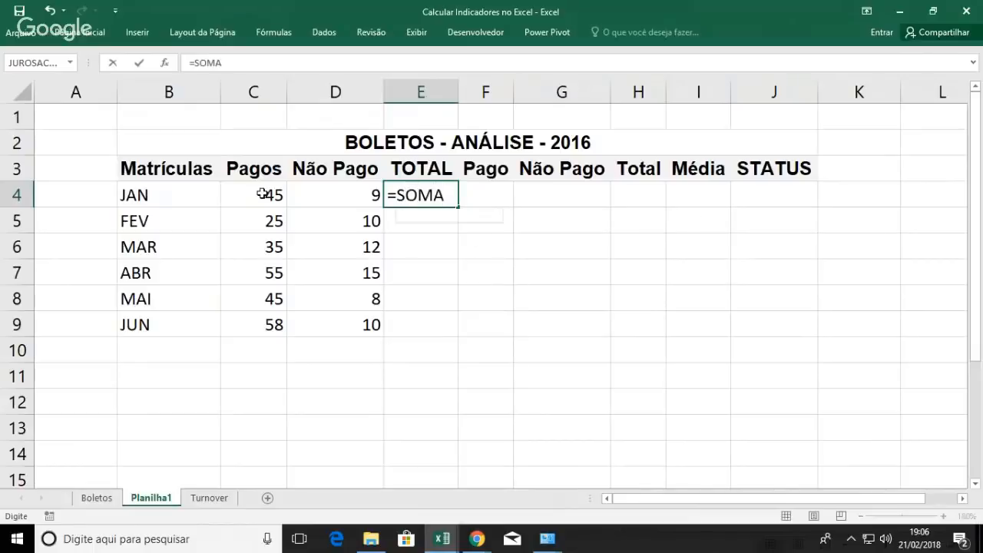
text(()
drag(262, 194, 343, 200)
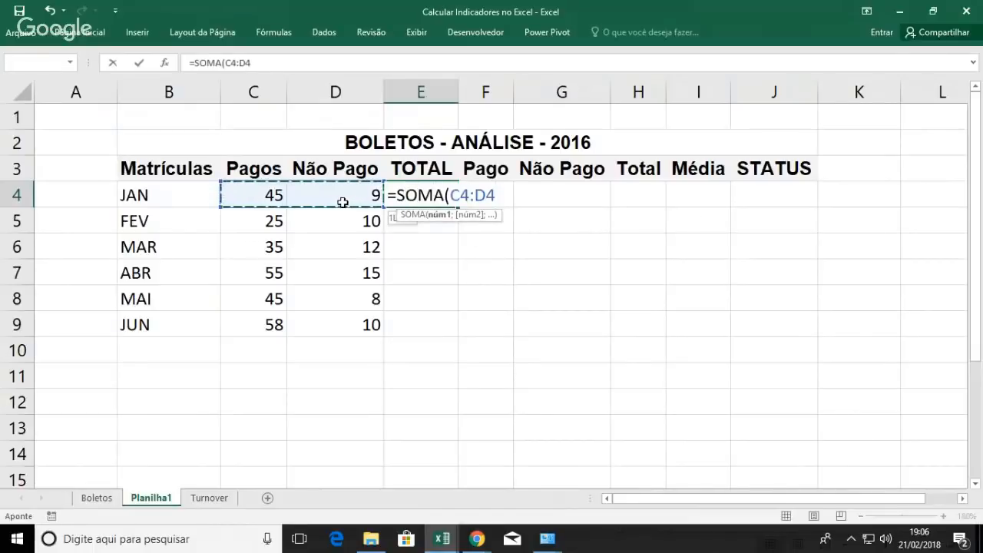
key(Return)
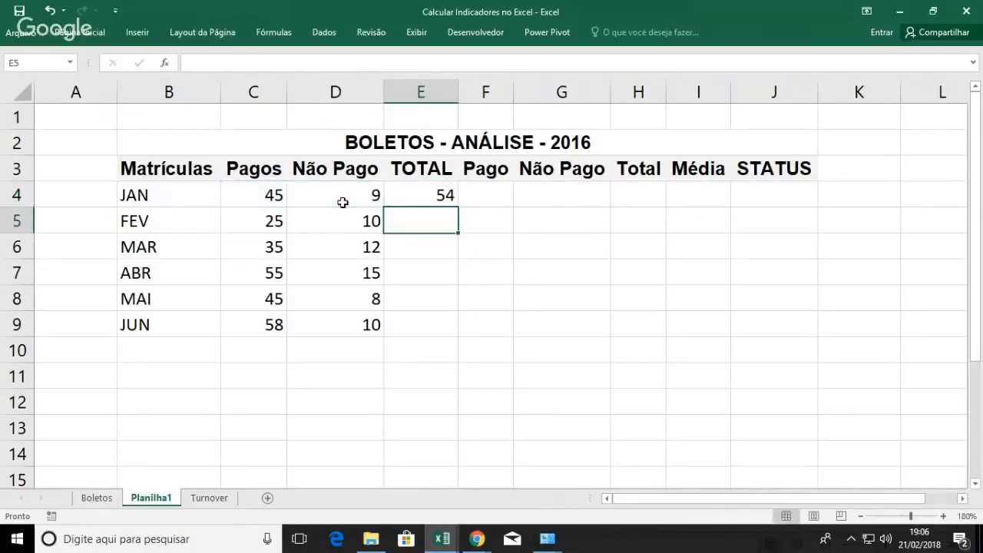
Step: Fill the TOTAL formula from E4 down to the JUN row in E9
click(449, 197)
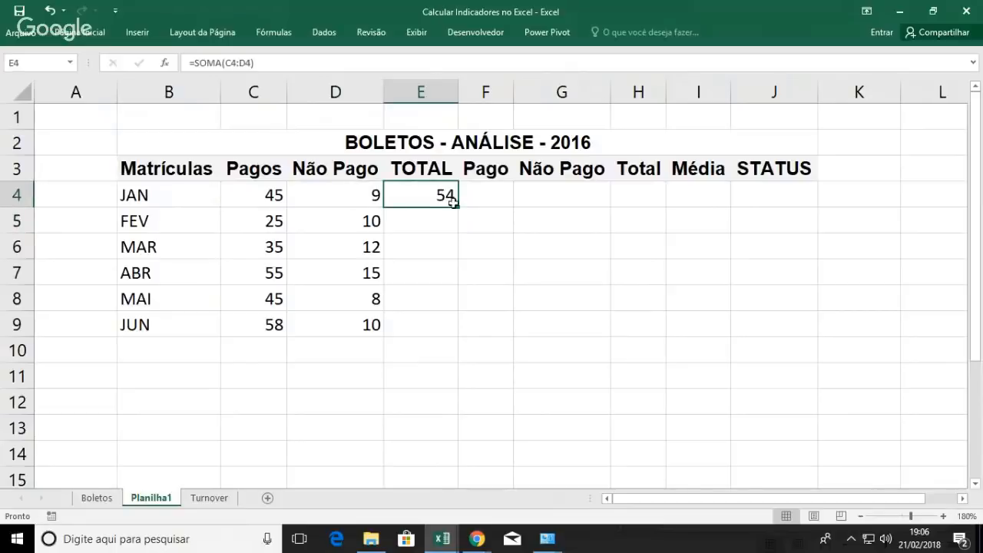
drag(457, 206, 454, 333)
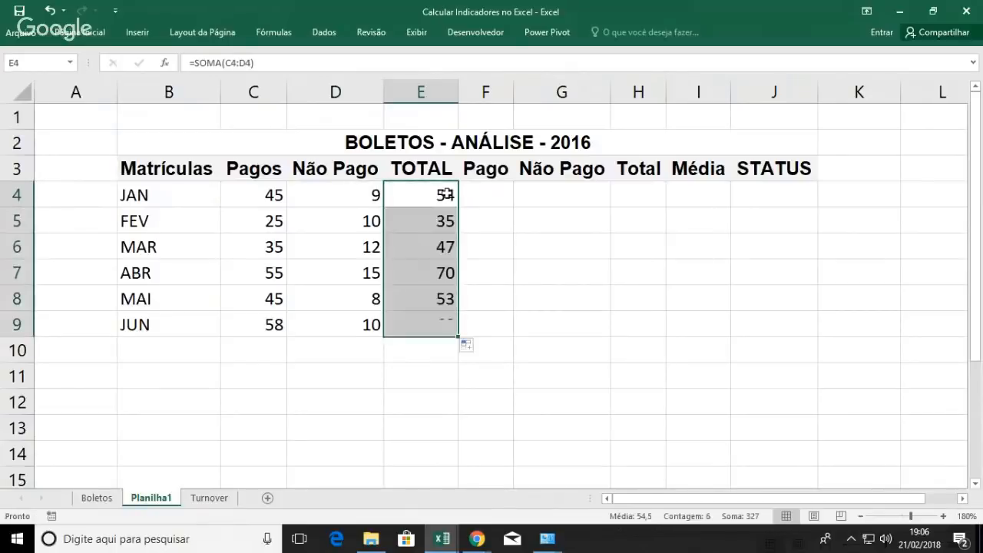
click(447, 195)
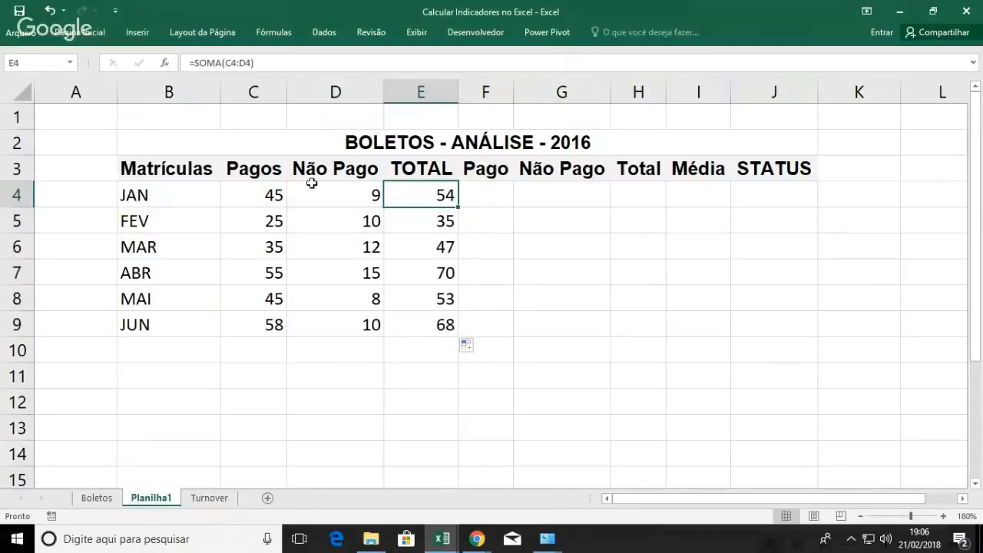
click(276, 194)
click(355, 191)
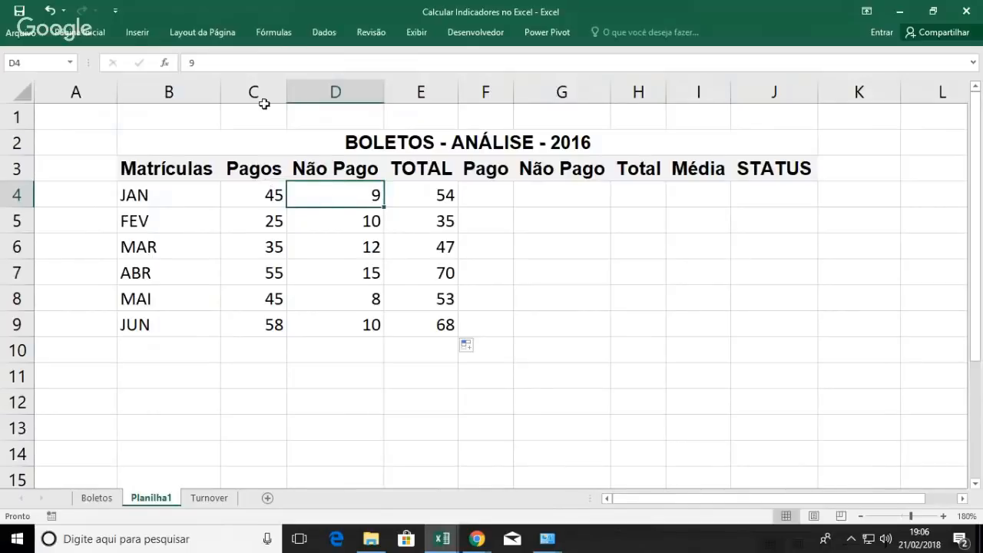
Step: Centre the contents of columns C to E horizontally
drag(256, 93, 407, 94)
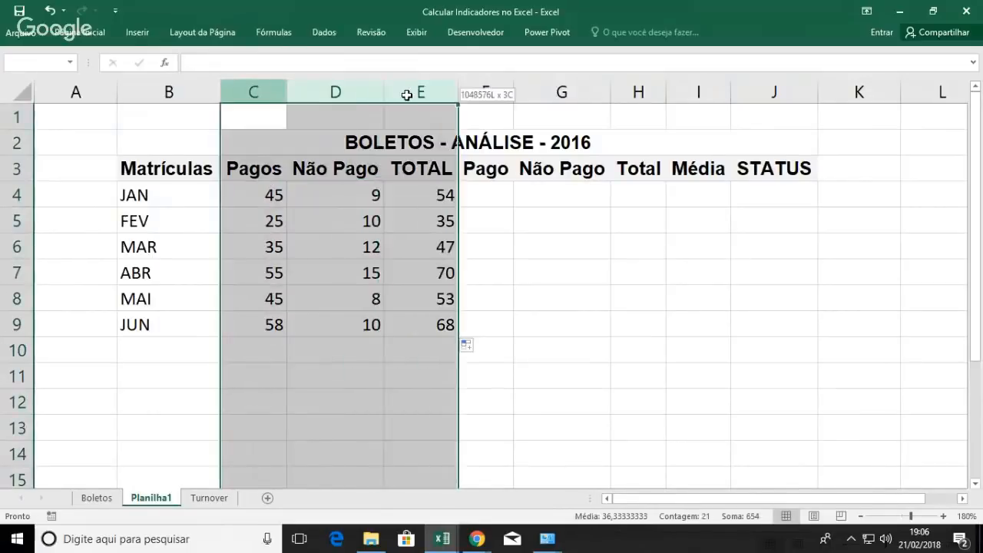
click(83, 33)
double_click(83, 34)
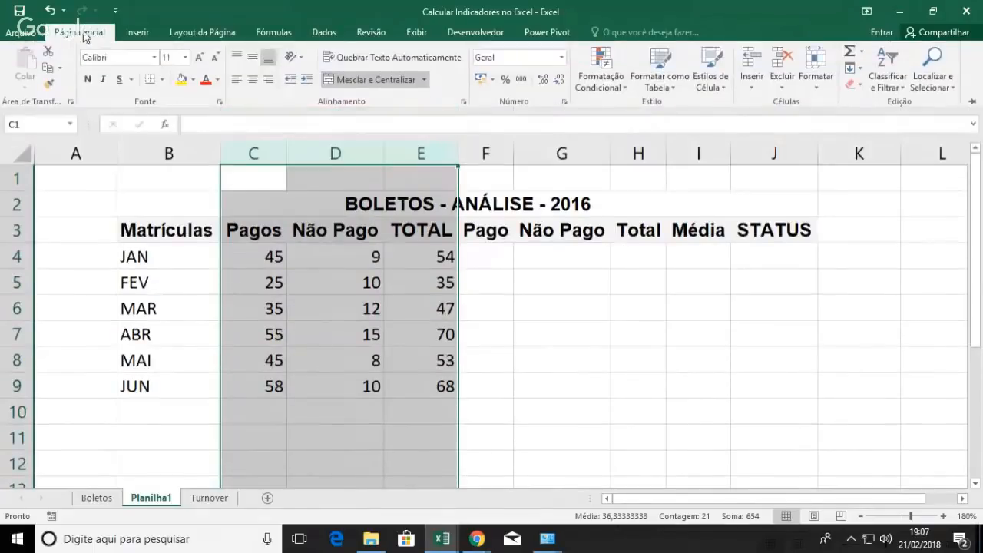
click(501, 259)
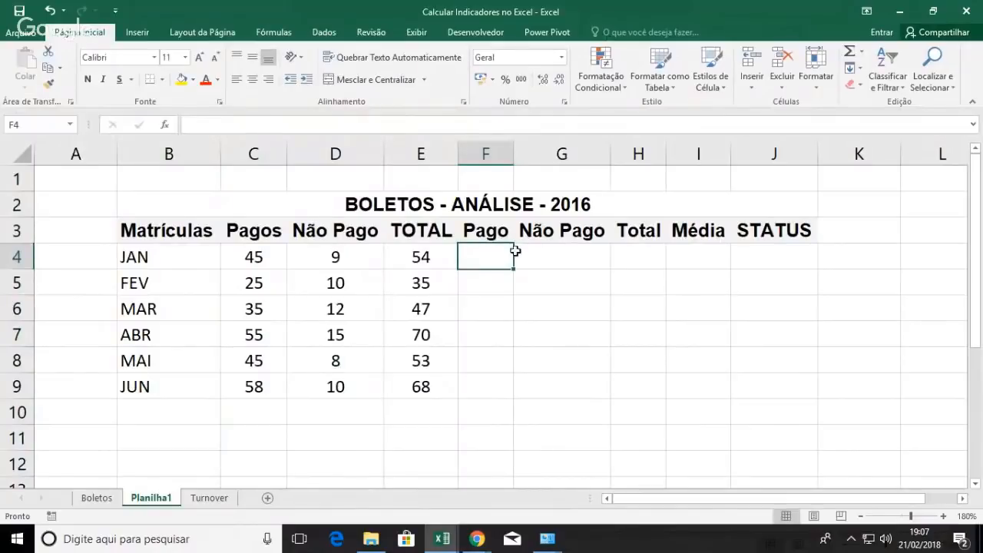
click(530, 254)
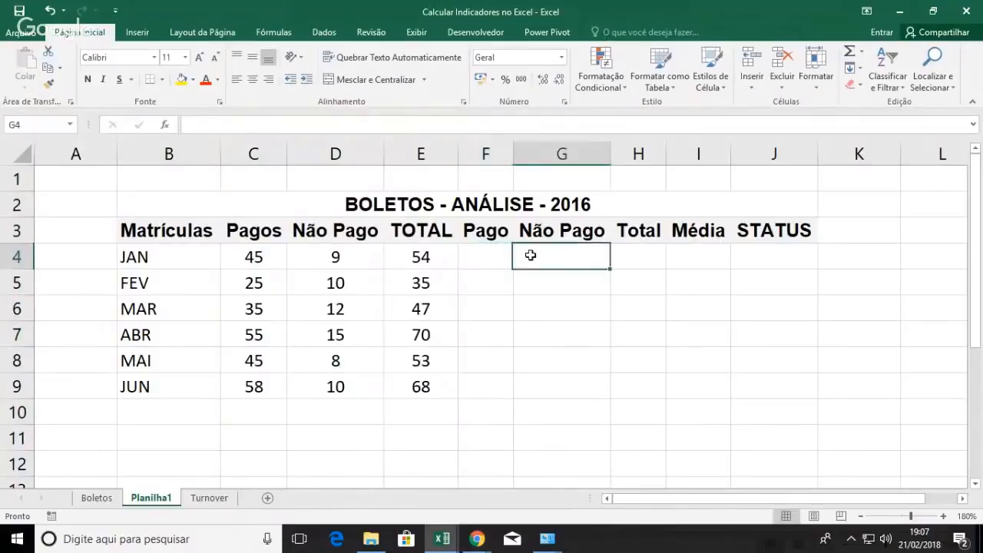
click(262, 257)
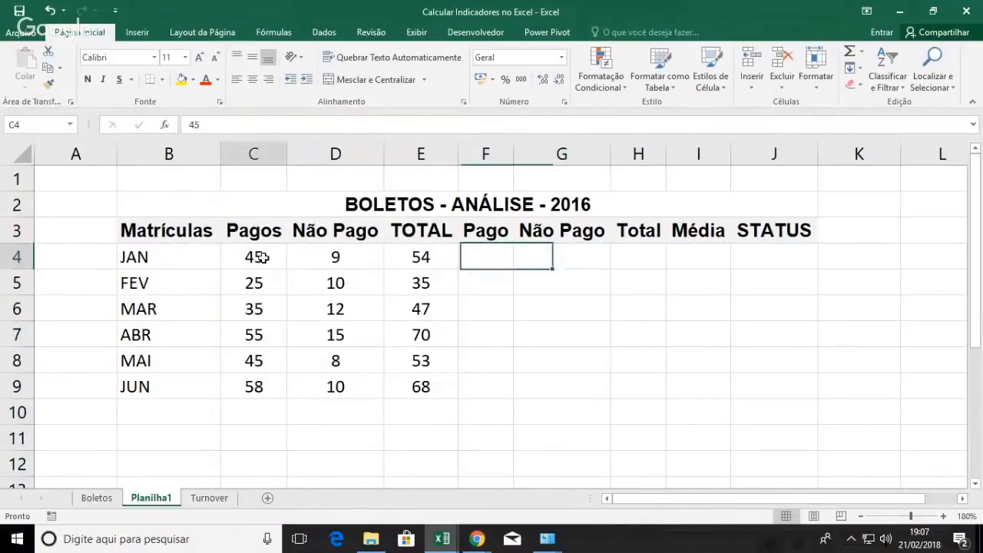
click(484, 252)
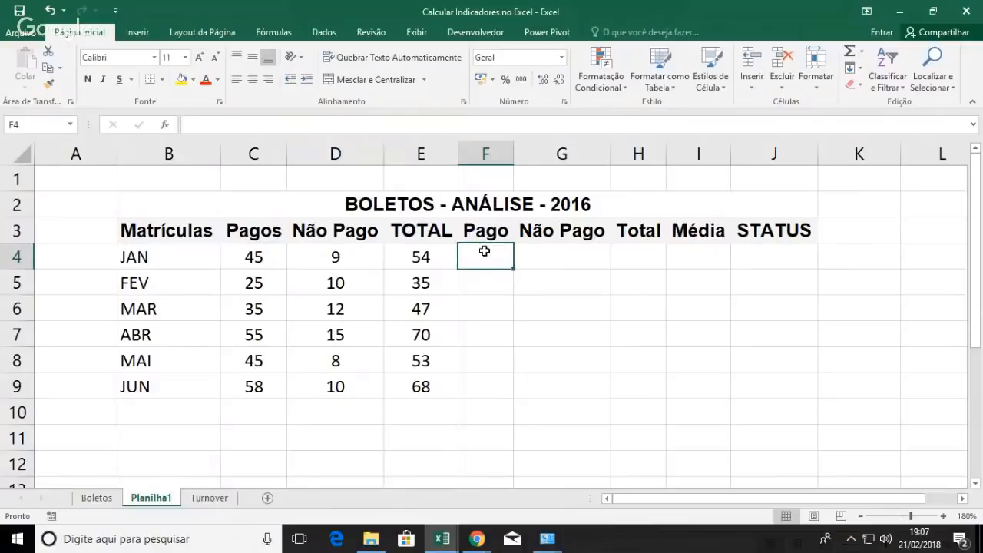
click(422, 255)
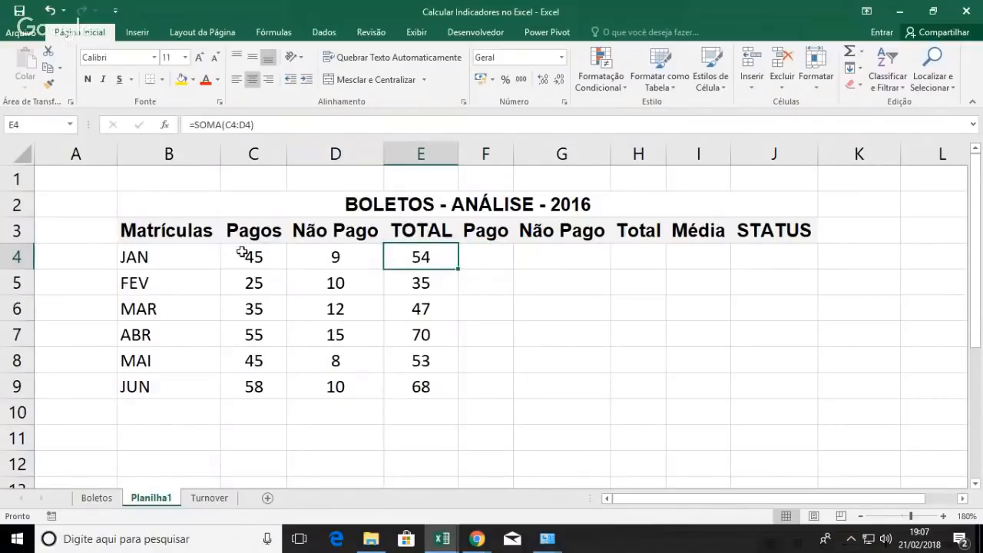
Step: Calculate JAN's paid share in F4 with the formula =C4/E4 and format it as a percentage
click(489, 257)
text(=)
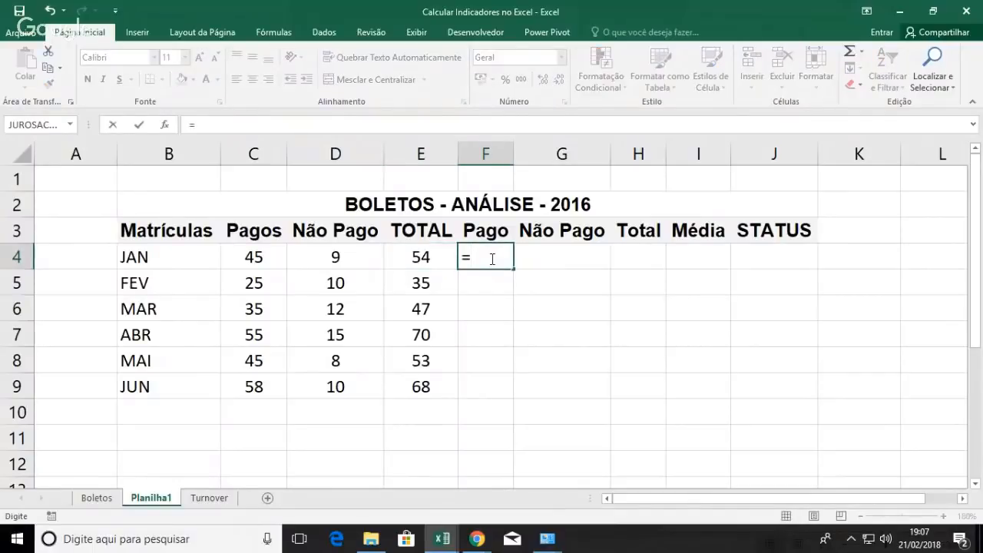
click(246, 258)
text(/)
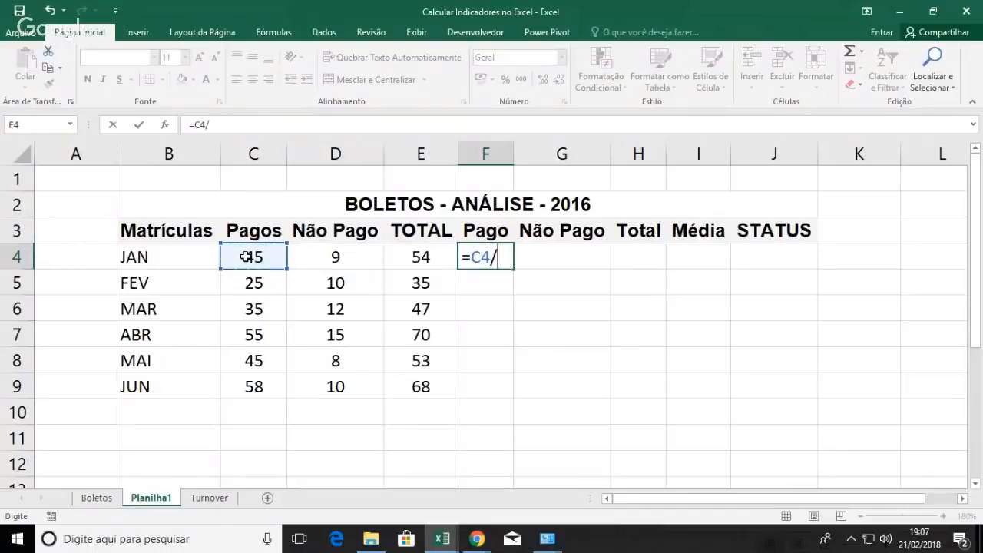
click(427, 258)
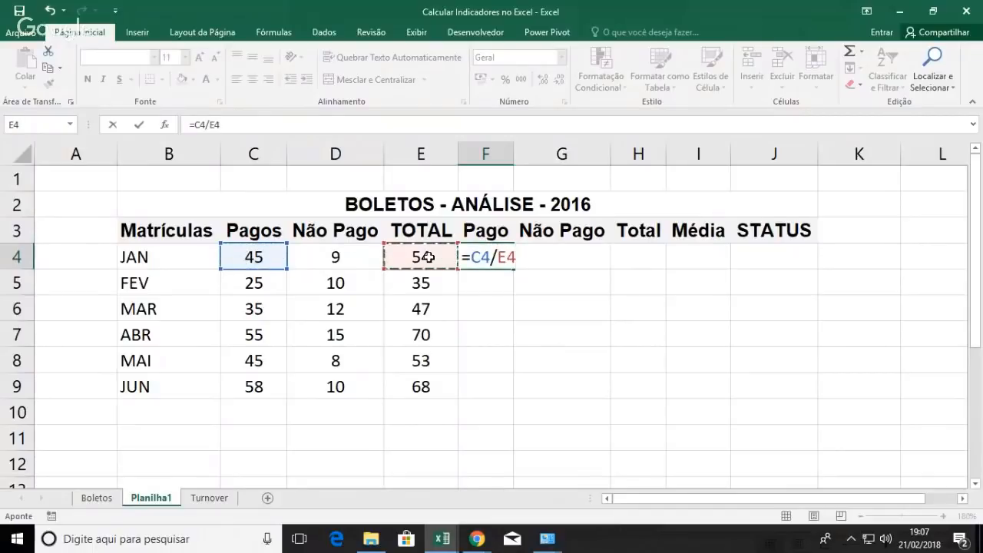
key(Return)
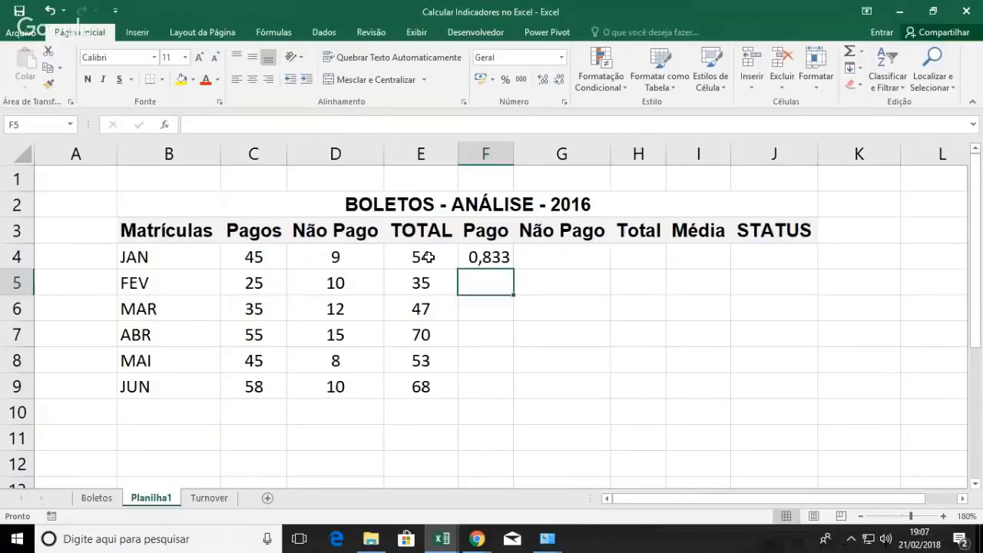
click(494, 256)
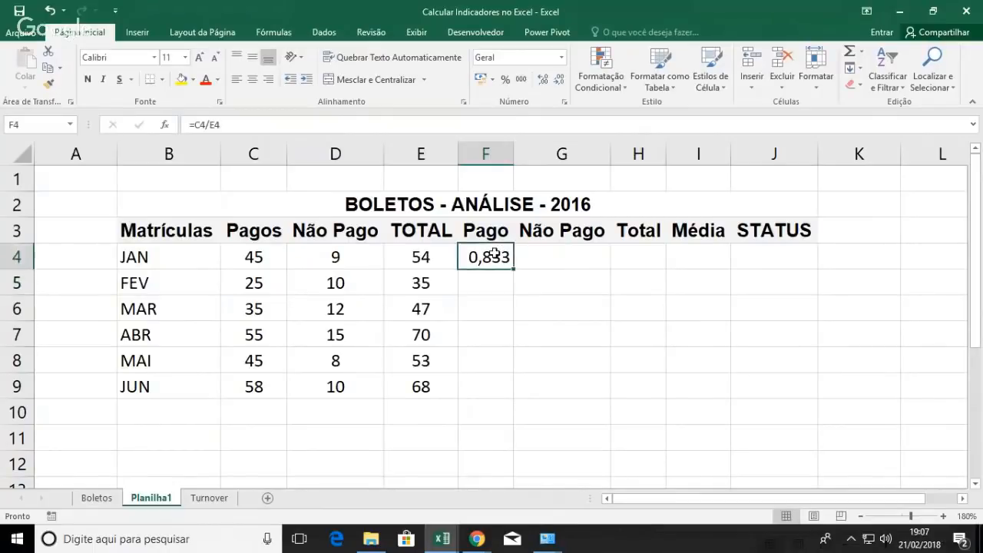
click(507, 80)
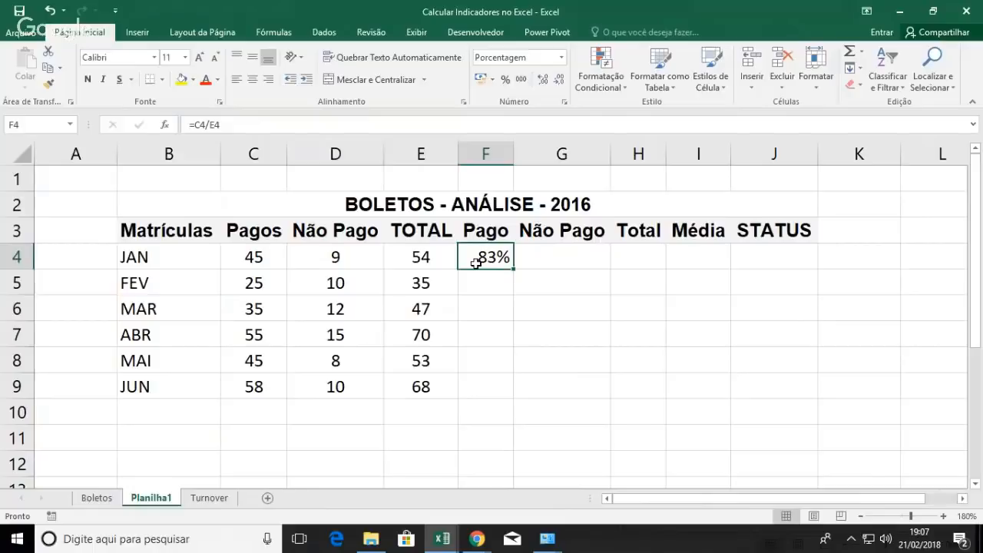
Step: Calculate JAN's unpaid share in G4 with the formula =D4/E4 and format it as a percentage
click(530, 257)
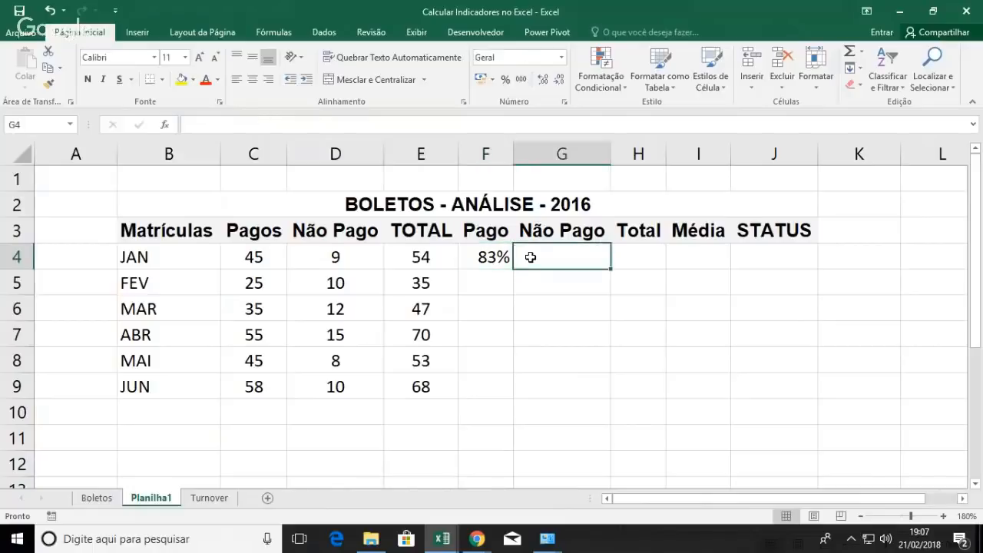
text(=)
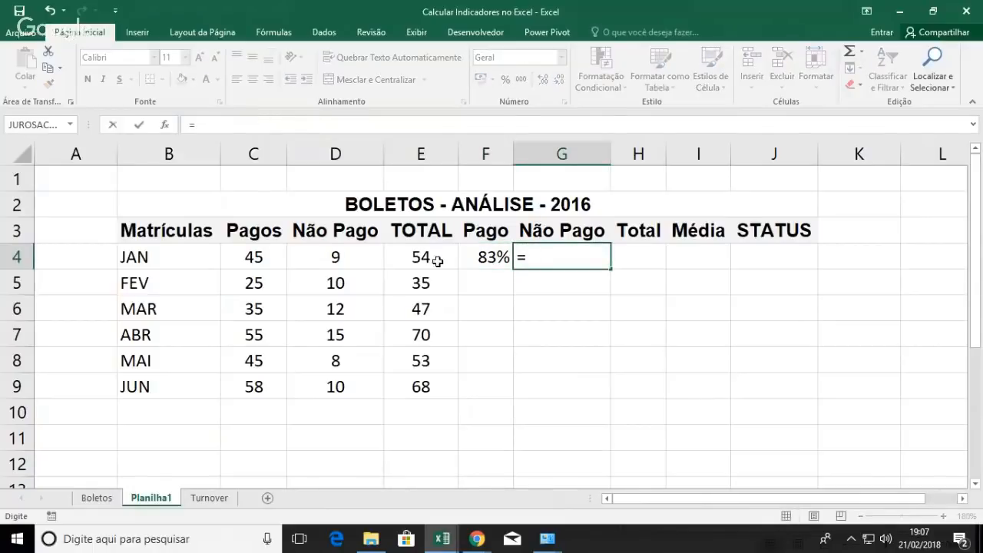
click(342, 259)
text(/)
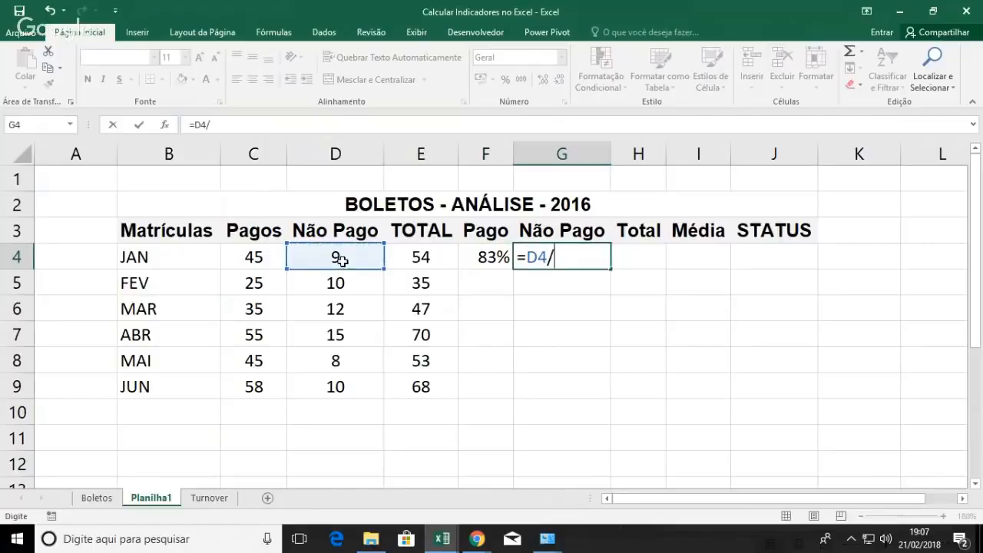
click(419, 259)
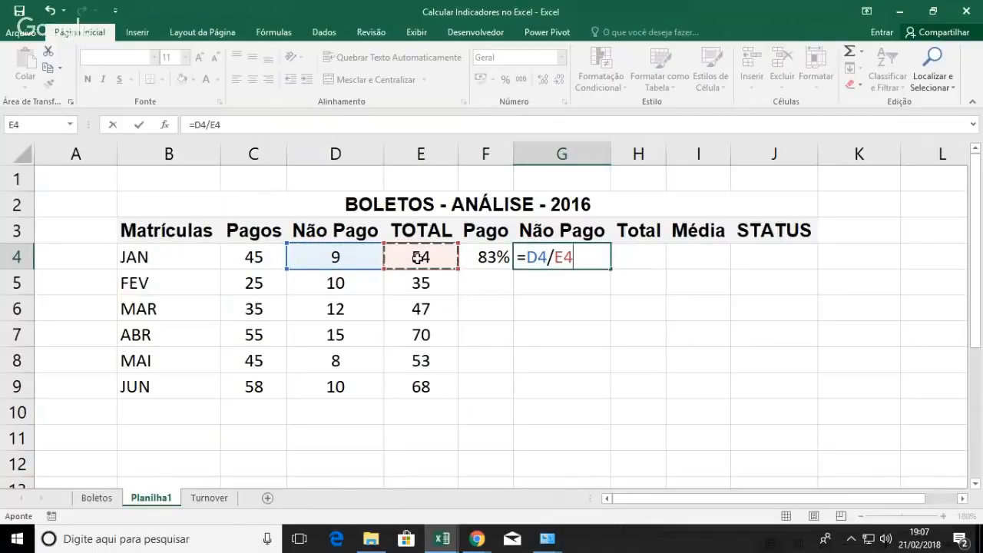
key(Return)
click(543, 258)
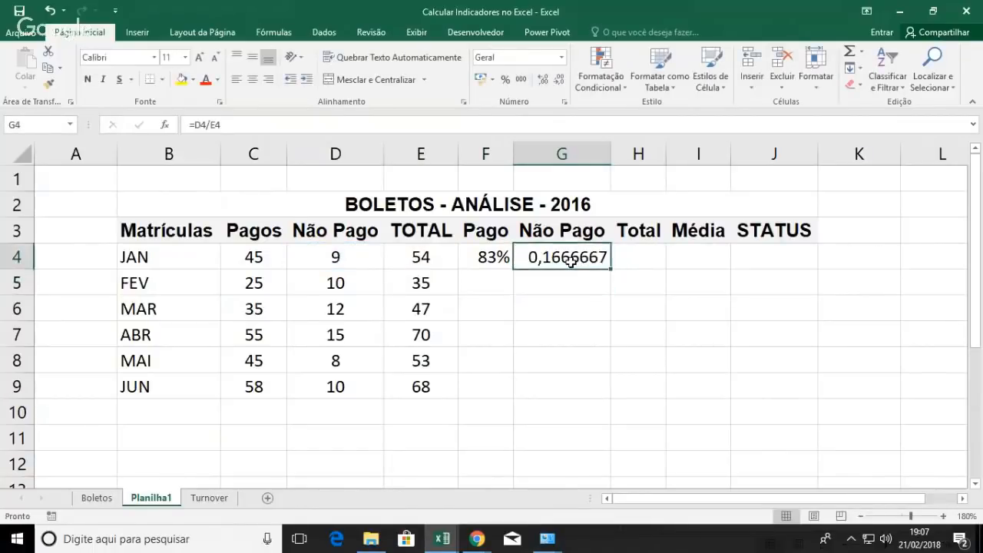
click(505, 79)
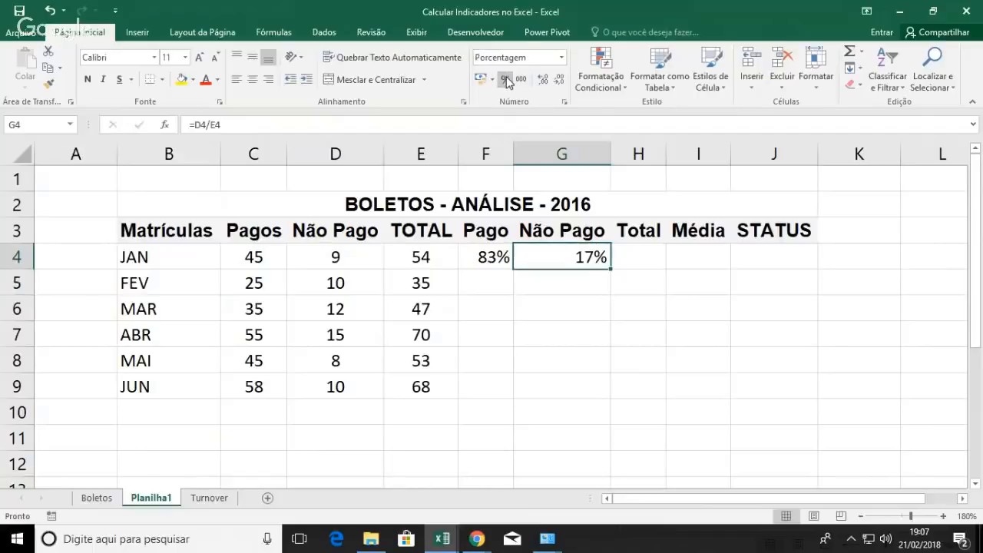
Step: Add JAN's paid and unpaid percentages in H4 with the formula =F4+G4
click(641, 257)
text(=)
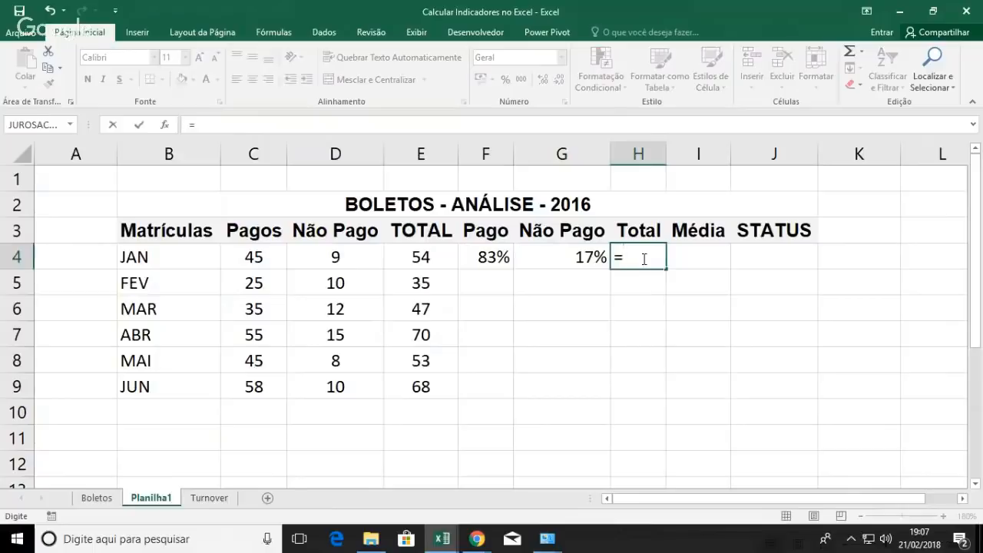
click(503, 258)
text(+)
click(523, 262)
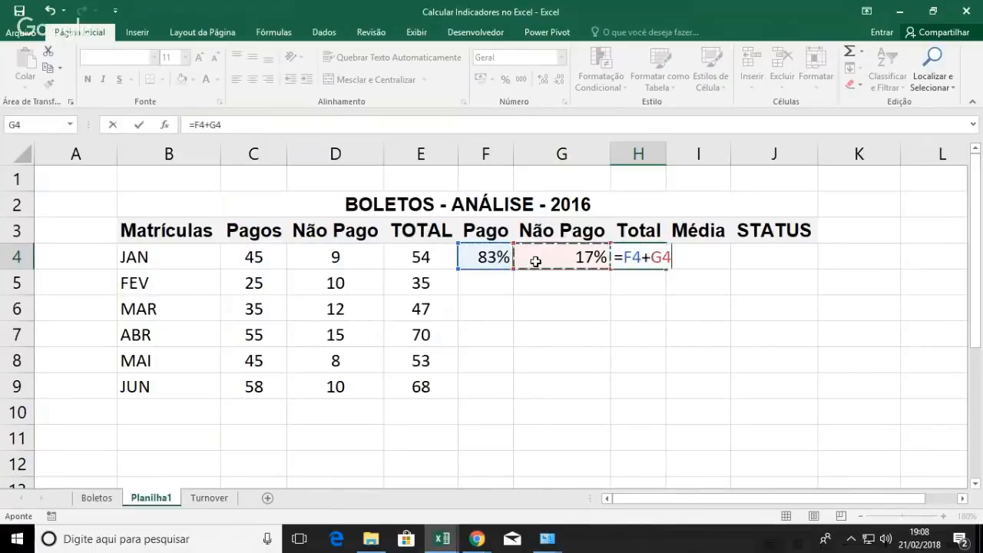
key(Return)
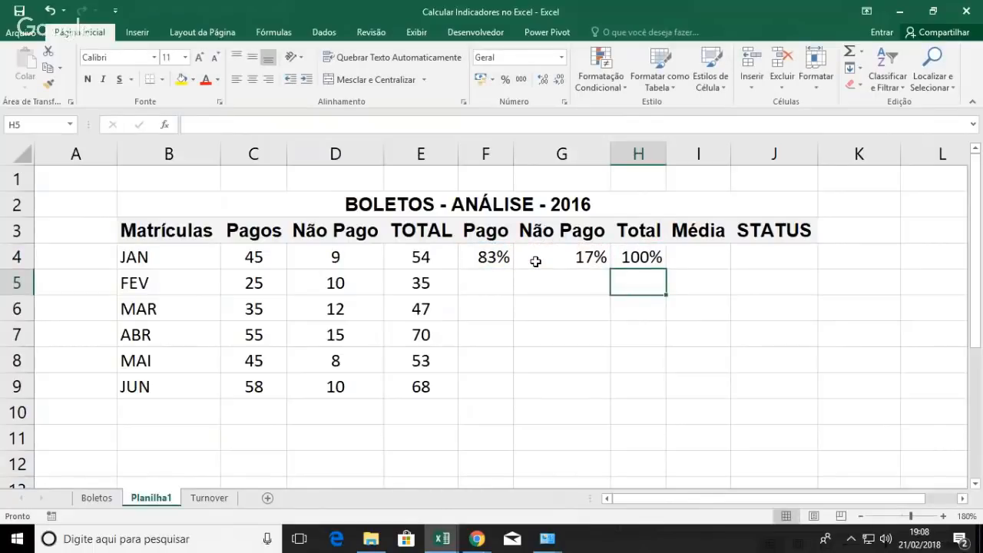
Step: Centre the contents of columns F to H horizontally
drag(503, 142, 614, 142)
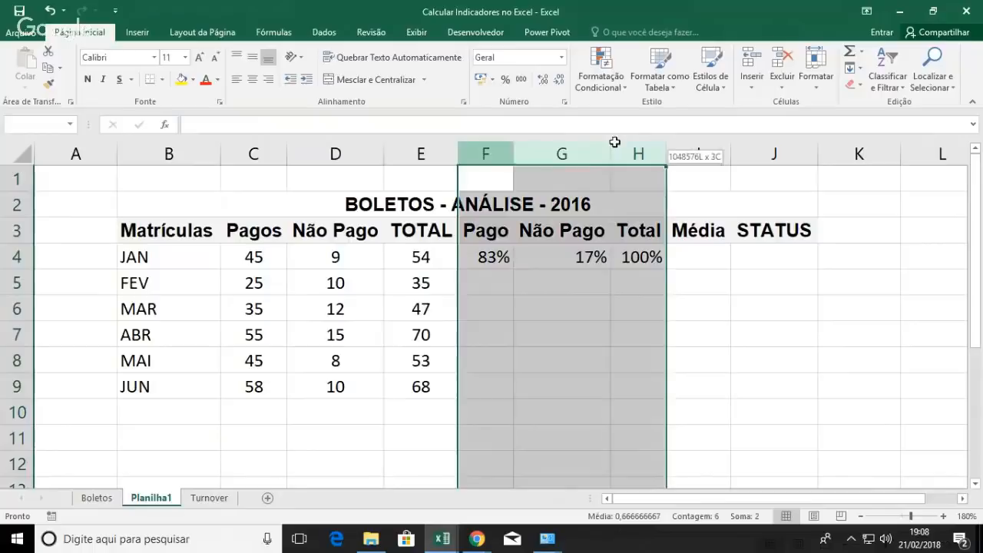
click(252, 80)
Step: Fill the Pago, Não Pago and Total percentage formulas from F4:H4 down to the JUN row
click(649, 255)
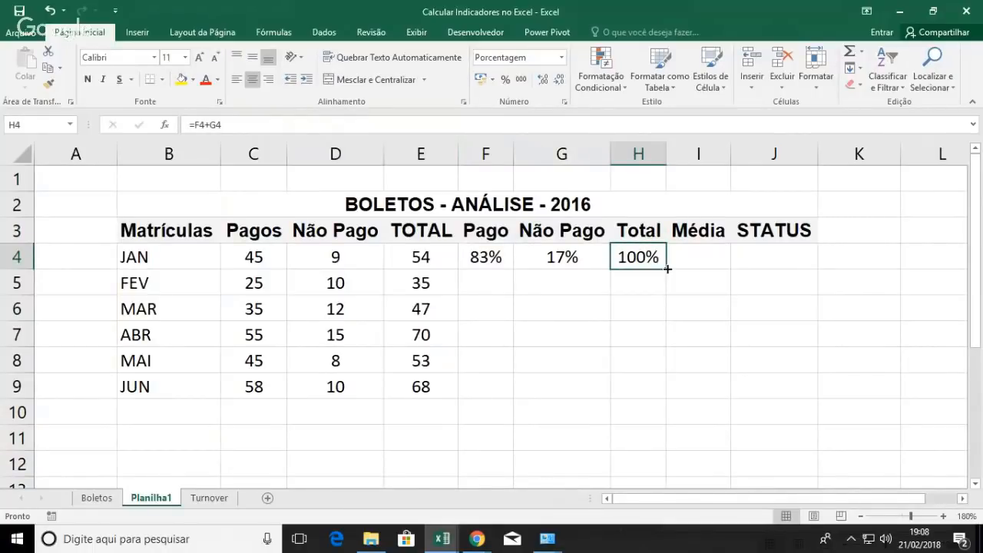
drag(487, 257, 602, 384)
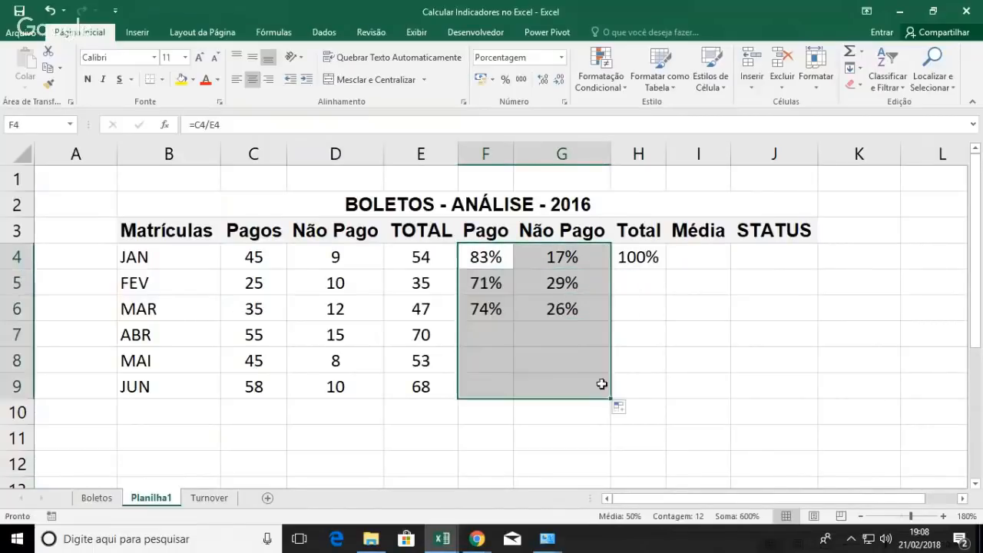
click(653, 258)
drag(665, 268, 666, 394)
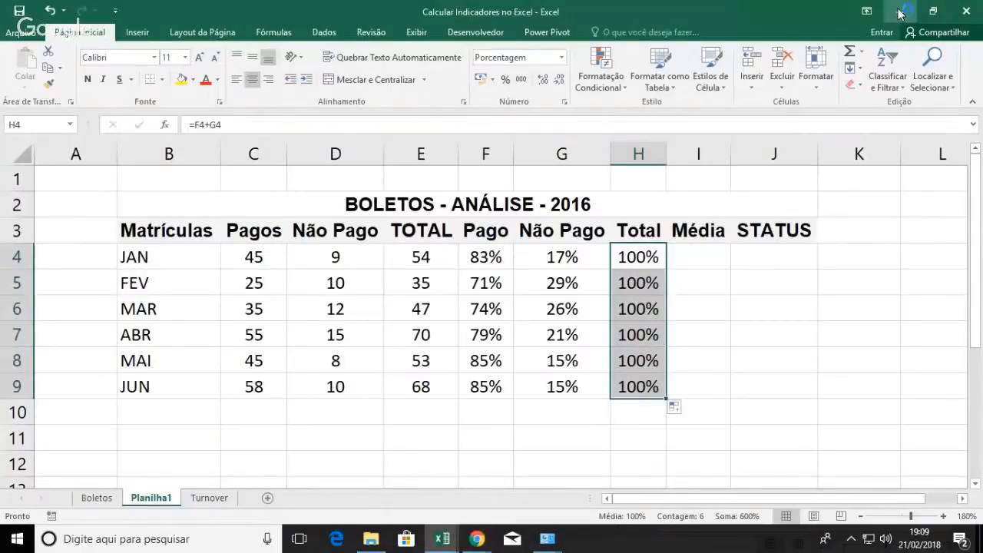
Step: Average the unpaid percentages of JAN to MAR in I6 with the formula =MÉDIA(G4:G6)
click(702, 259)
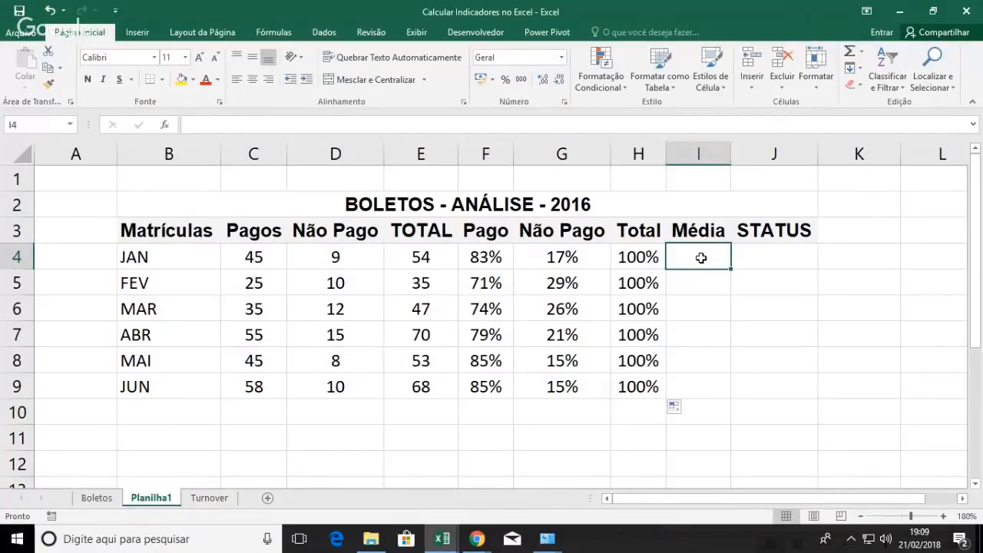
click(699, 308)
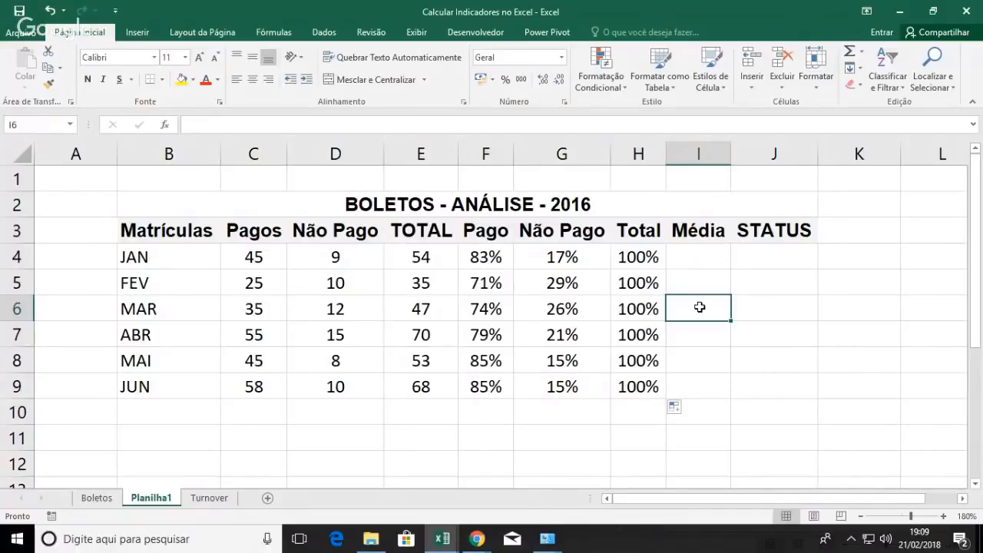
text(=)
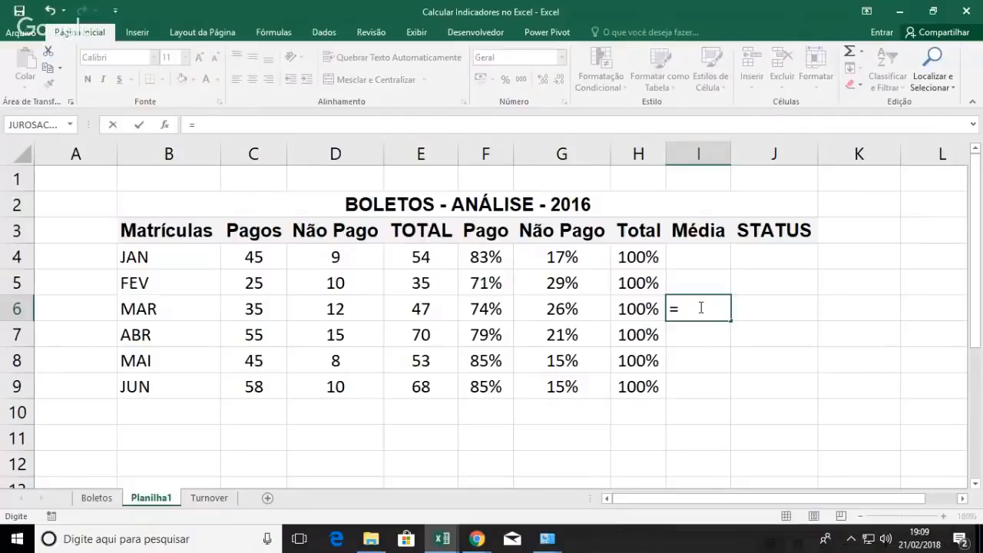
text(MÉDIA()
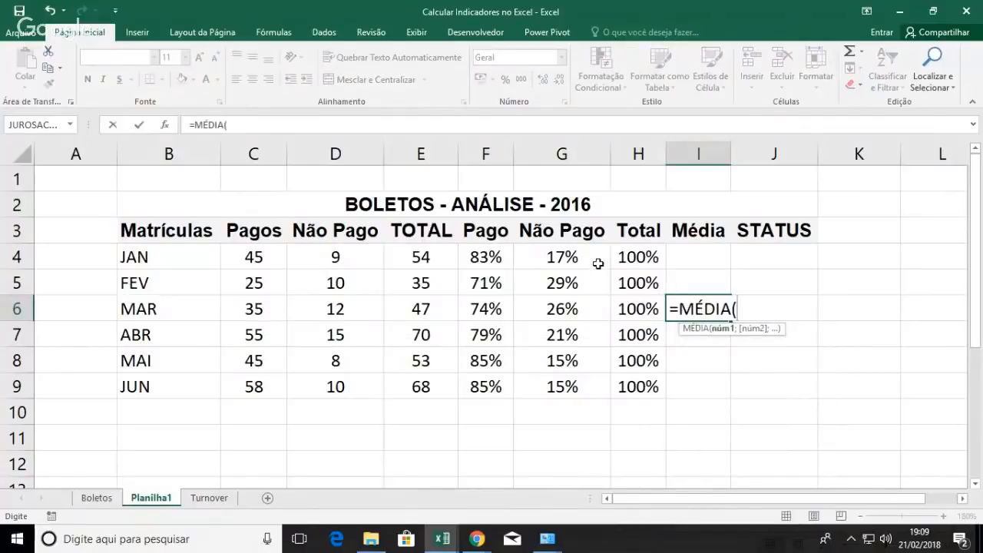
drag(598, 262, 595, 309)
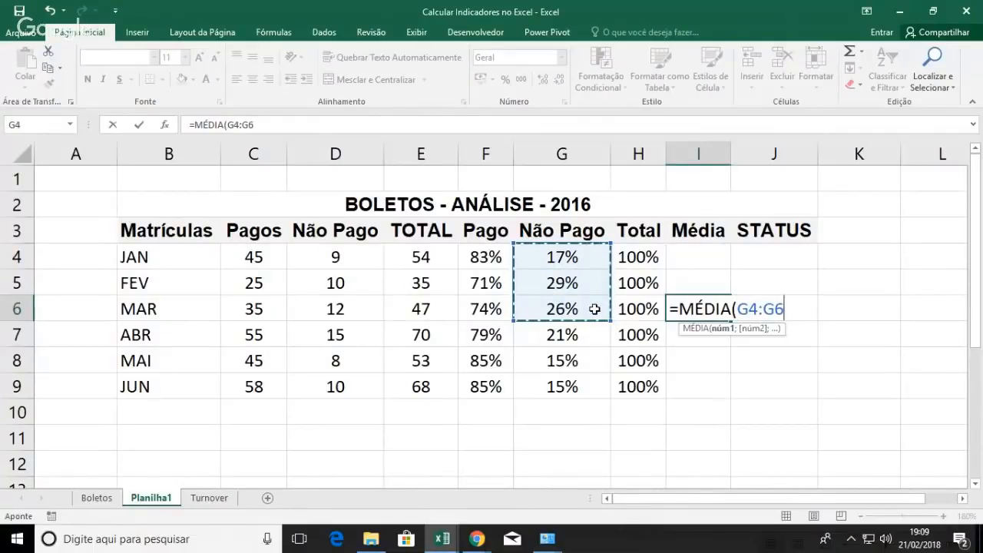
text())
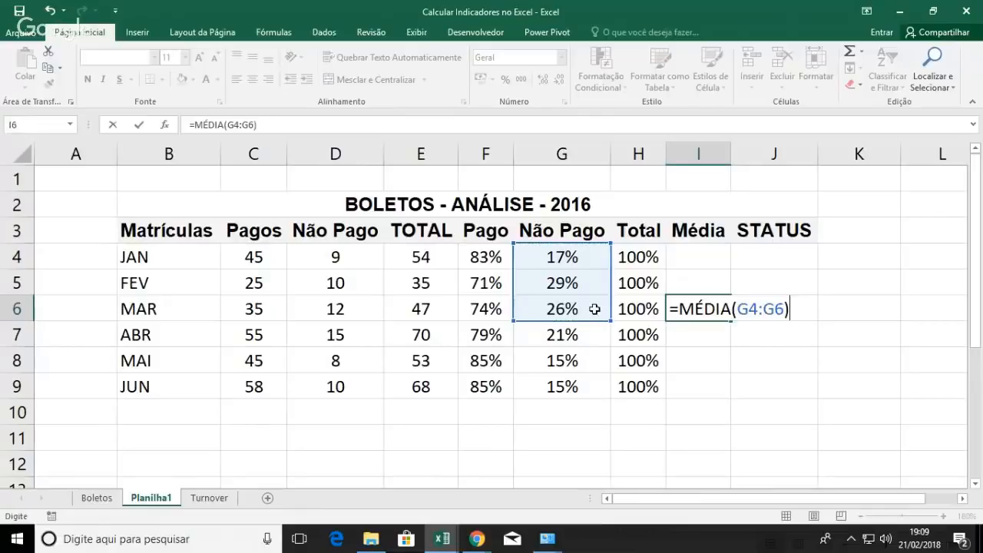
key(Return)
key(Up)
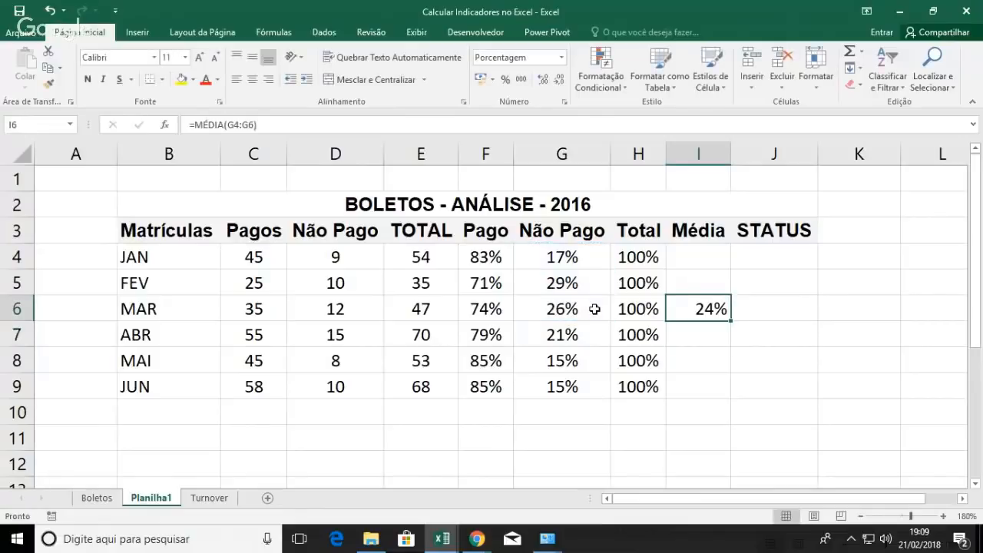
Step: Average the unpaid percentages of ABR to JUN in I9 with the formula =MÉDIA(G7:G9)
key(Down)
key(Down)
key(Down)
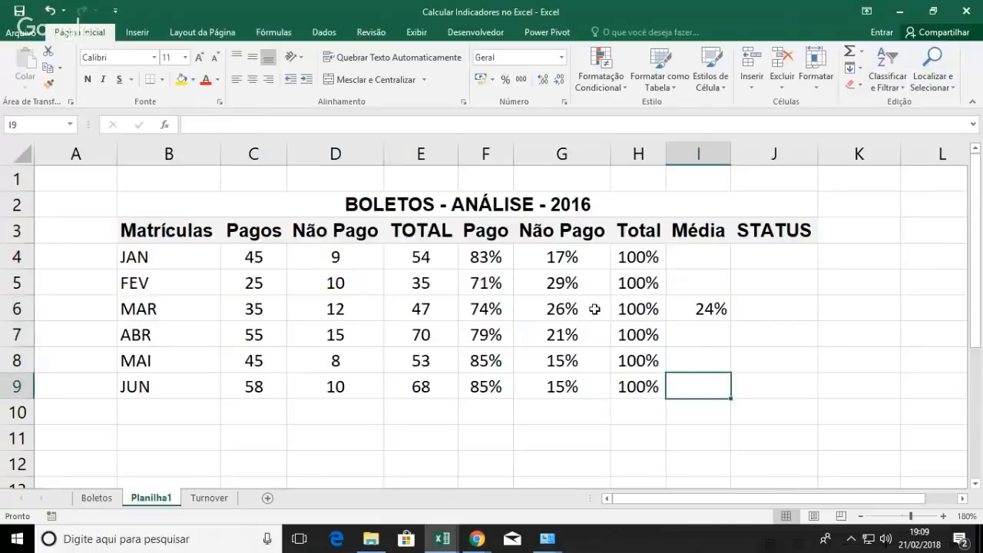
text(MÉDIA()
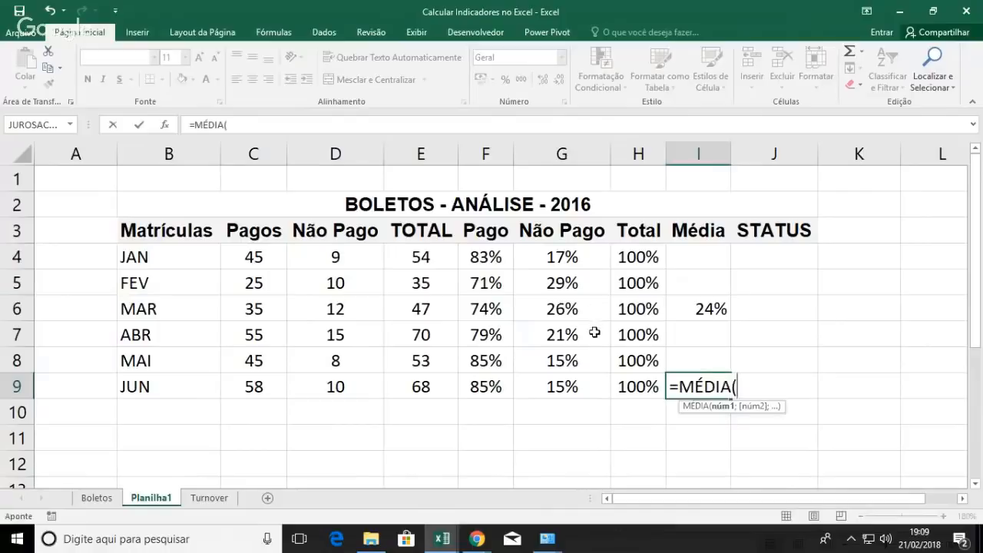
drag(592, 333, 591, 382)
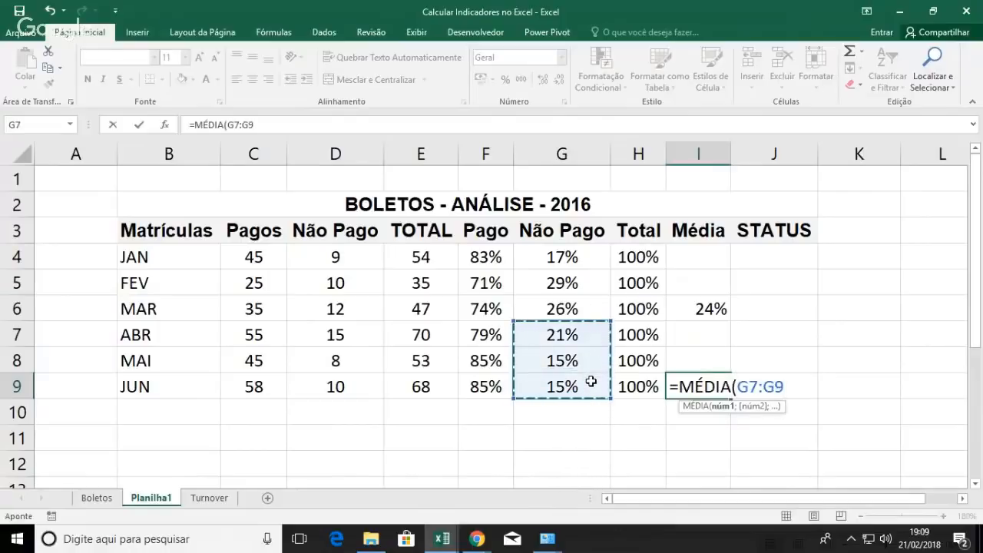
text())
key(Return)
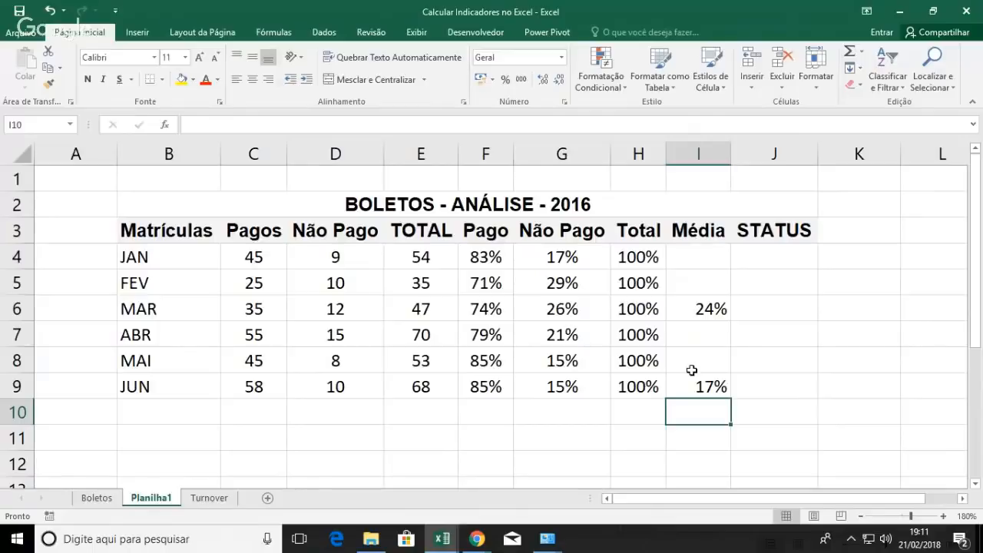
Step: Extend the month series in column B from JUN down to DEZ in B15
click(861, 516)
click(861, 516)
click(861, 517)
click(862, 516)
click(136, 335)
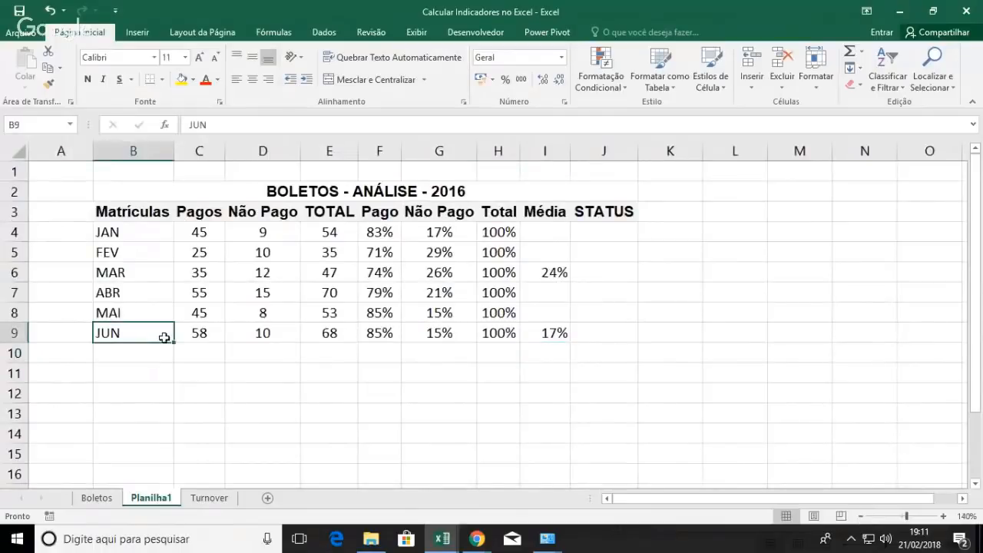
drag(175, 342, 166, 463)
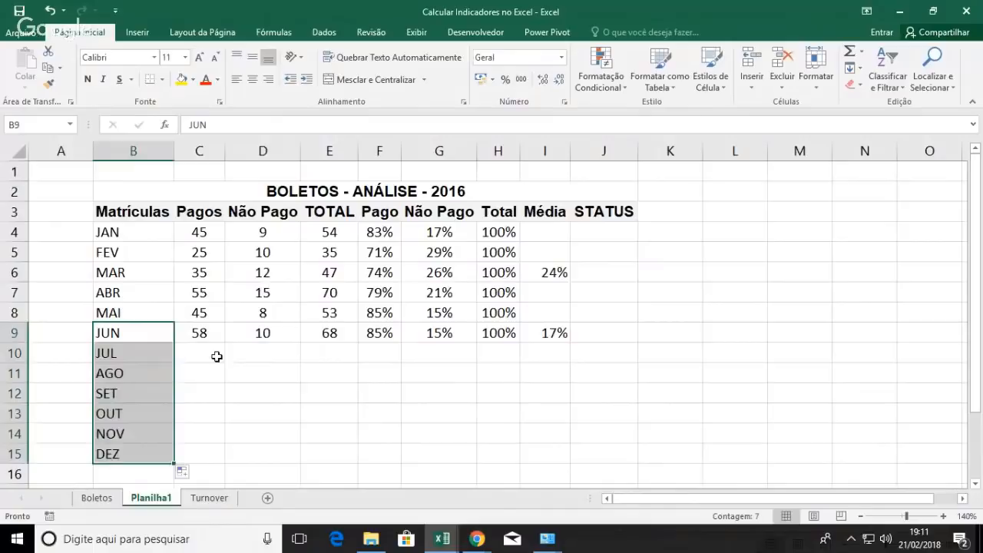
Step: Enter the Pagos counts for JUL to DEZ in C10:C15: 45, 58, 56, 57, 49 and 29
click(216, 356)
text(45)
key(Return)
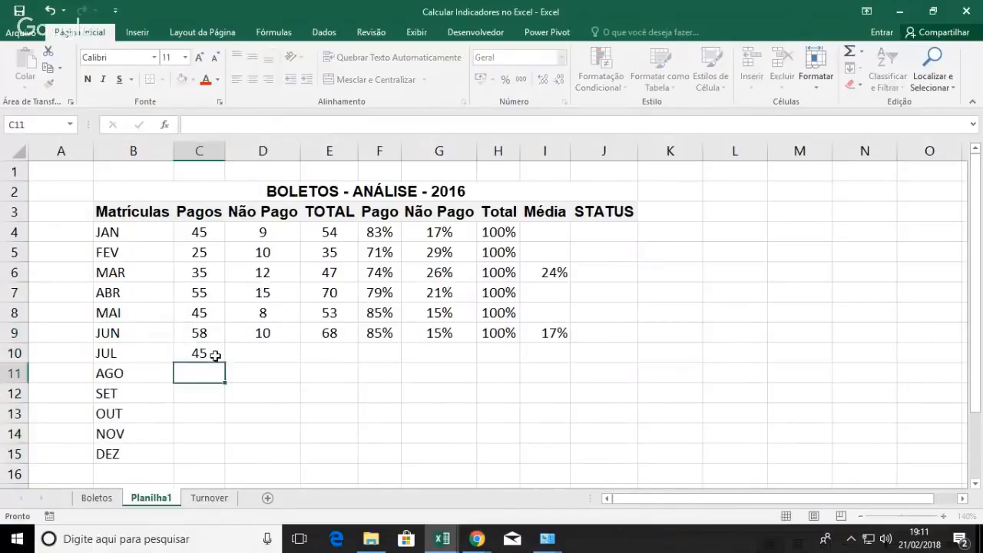
text(58)
key(Return)
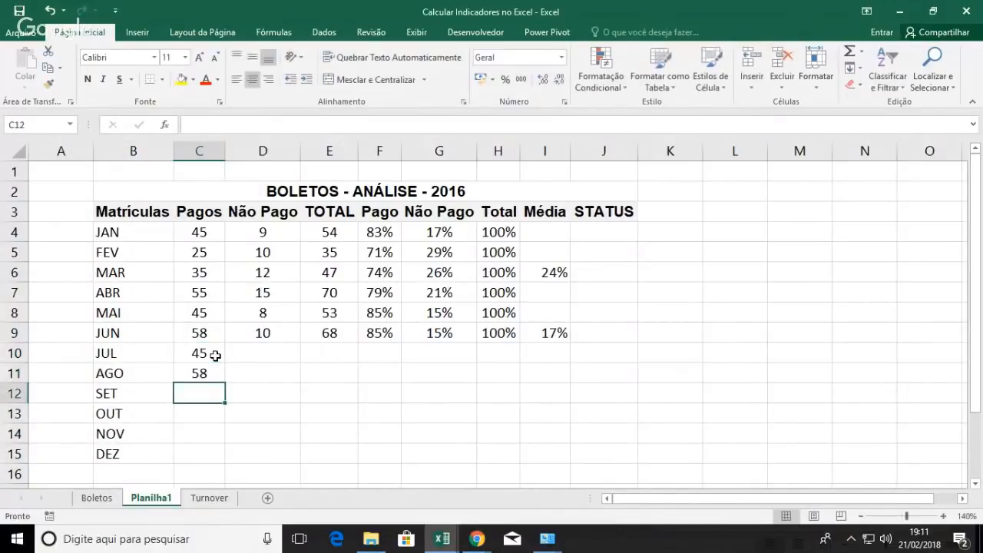
text(56)
key(Return)
text(57)
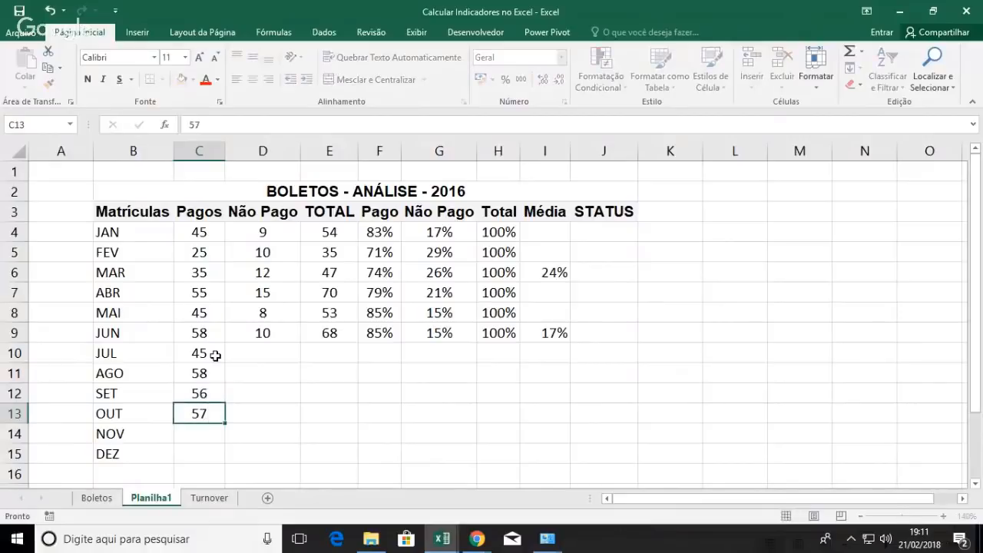
key(Return)
text(49)
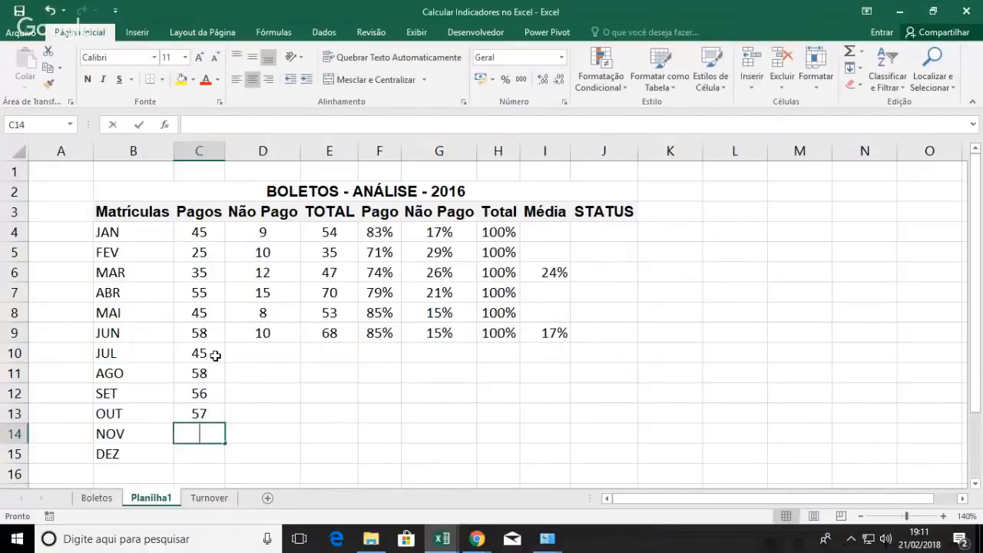
key(Return)
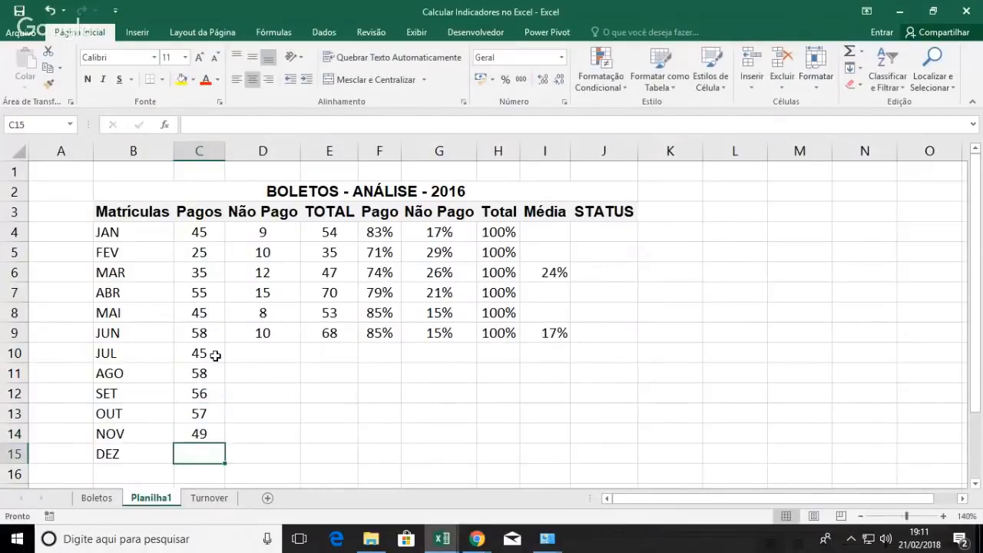
text(29)
key(Right)
Step: Enter the Não Pago counts for JUL to DEZ in D10:D15: 5, 18, 16, 17, 22 and 4
key(Up)
key(Up)
key(Up)
key(Up)
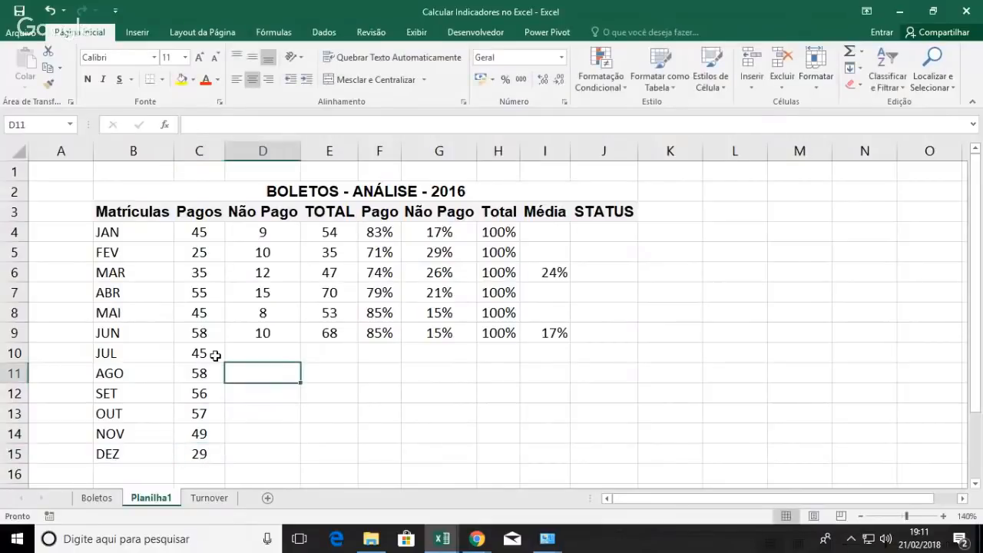
key(Up)
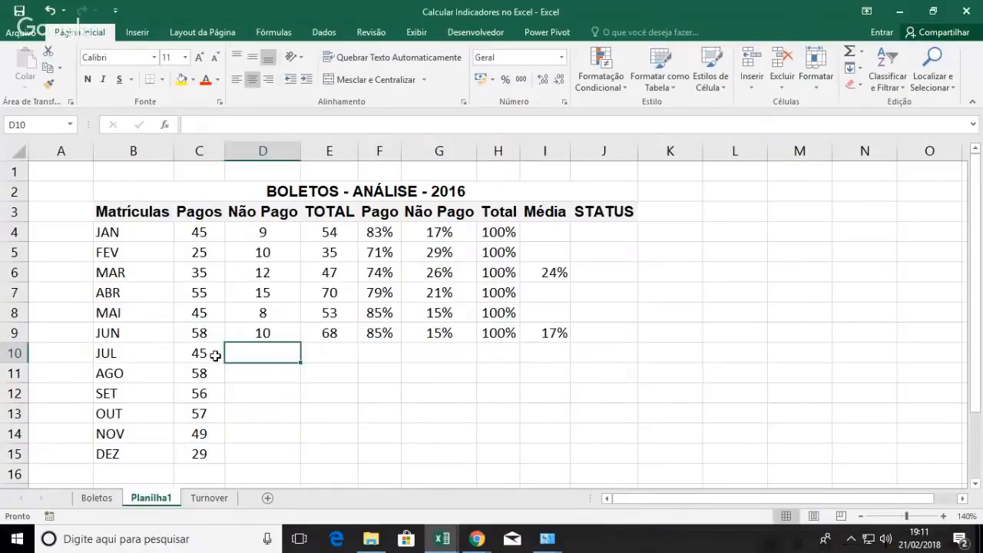
text(5)
key(Return)
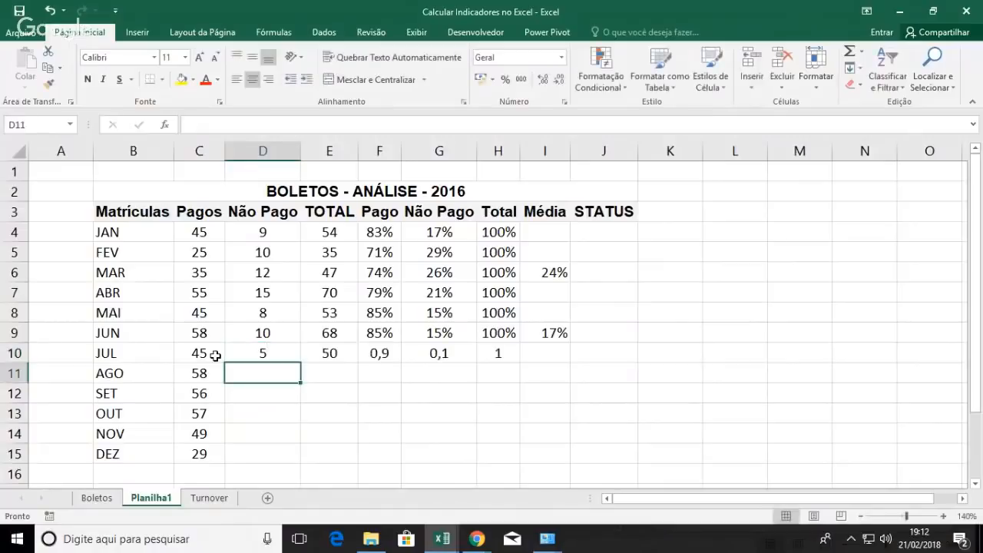
text(18)
key(Return)
text(16)
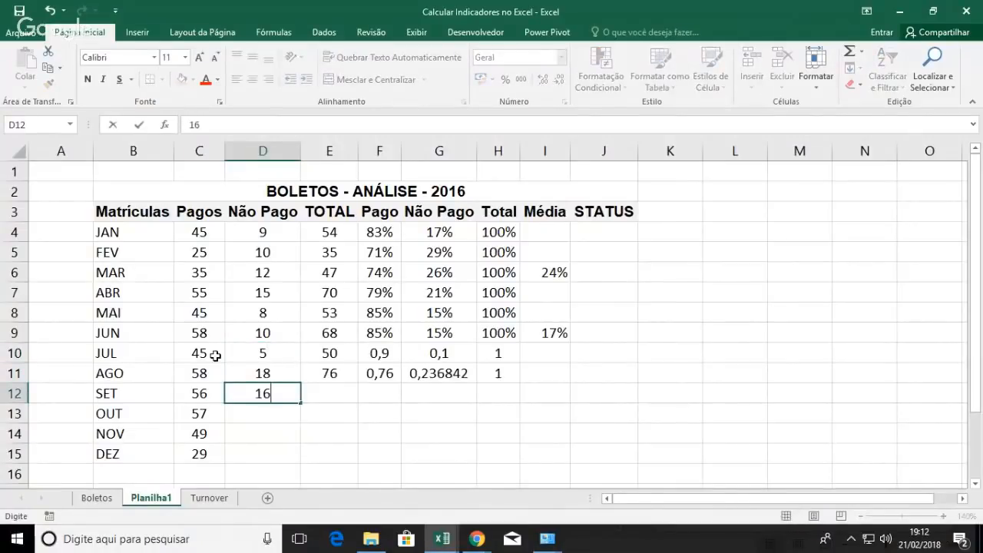
key(Return)
text(17)
key(Return)
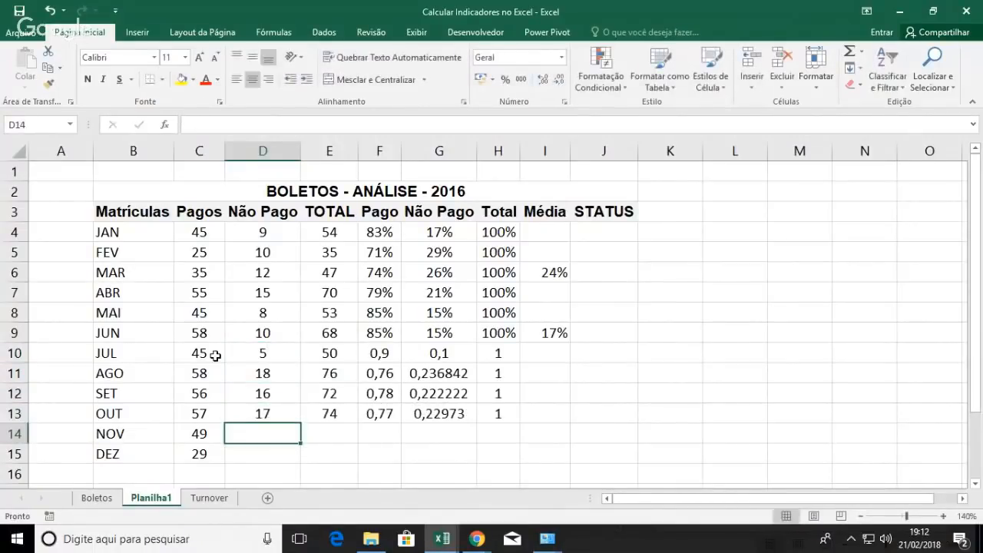
text(22)
key(Return)
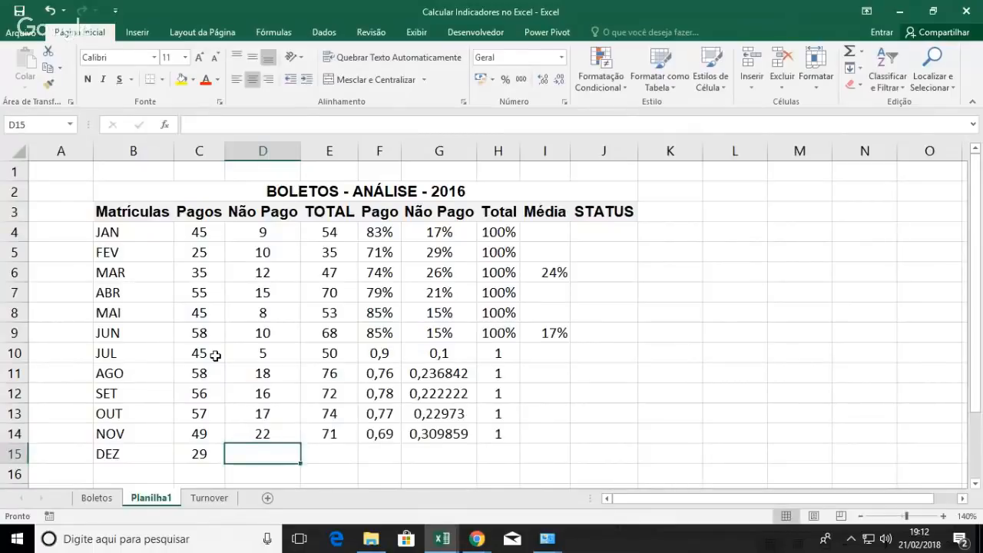
text(4)
key(Return)
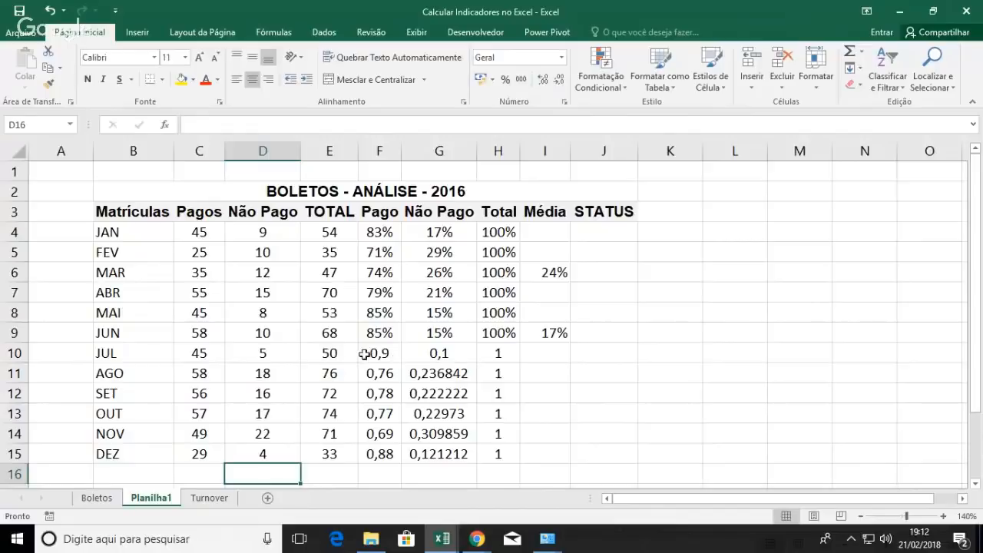
Step: Format the JUL to DEZ indicators in F10:H15 as percentages
drag(379, 353, 483, 448)
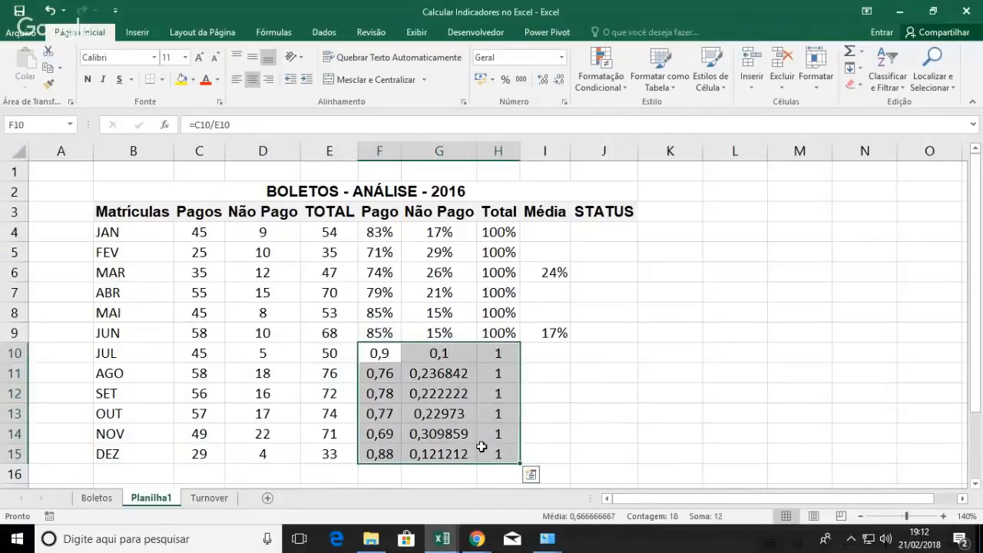
click(504, 79)
Step: Average the unpaid percentages of JUL to SET in I12 with the formula =MÉDIA(G10:G12)
click(541, 397)
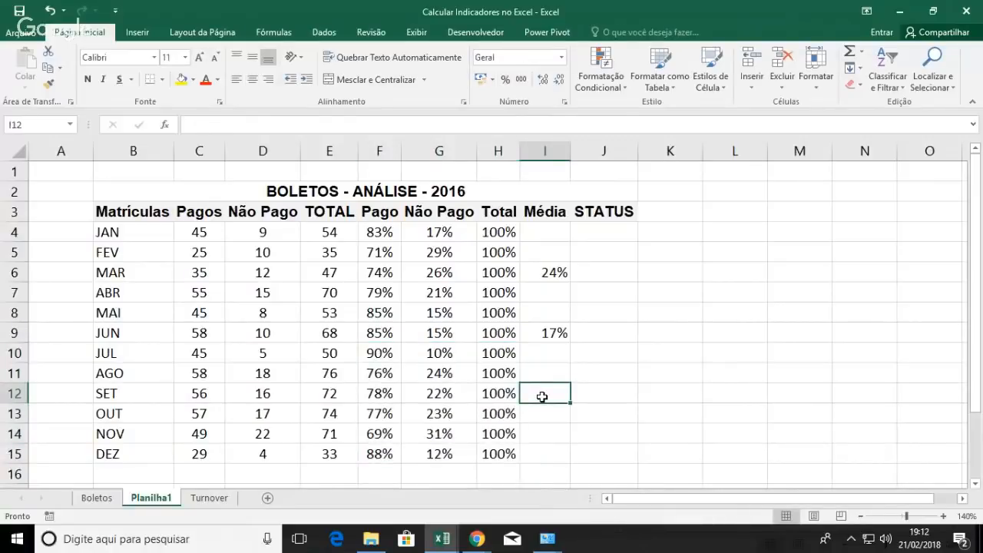
text(=MÉDIA()
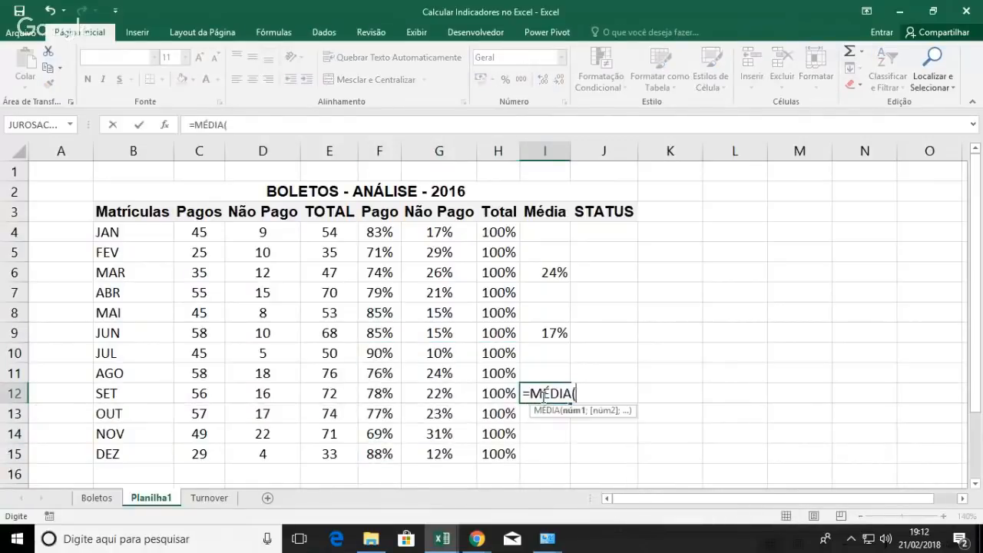
drag(459, 355, 459, 390)
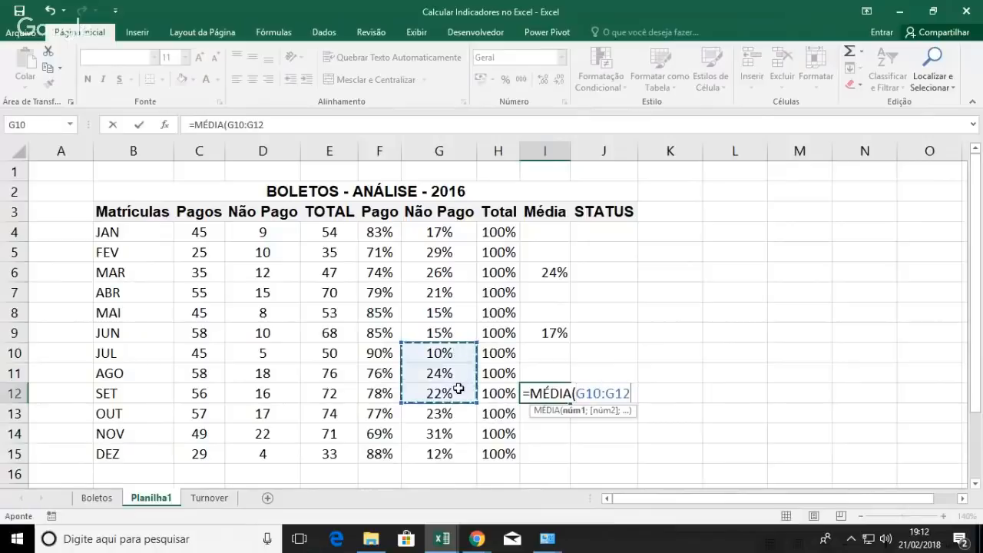
key(Return)
Step: Average the unpaid percentages of OUT to DEZ in I15 with the formula =MÉDIA(G13:G15)
key(Down)
key(Down)
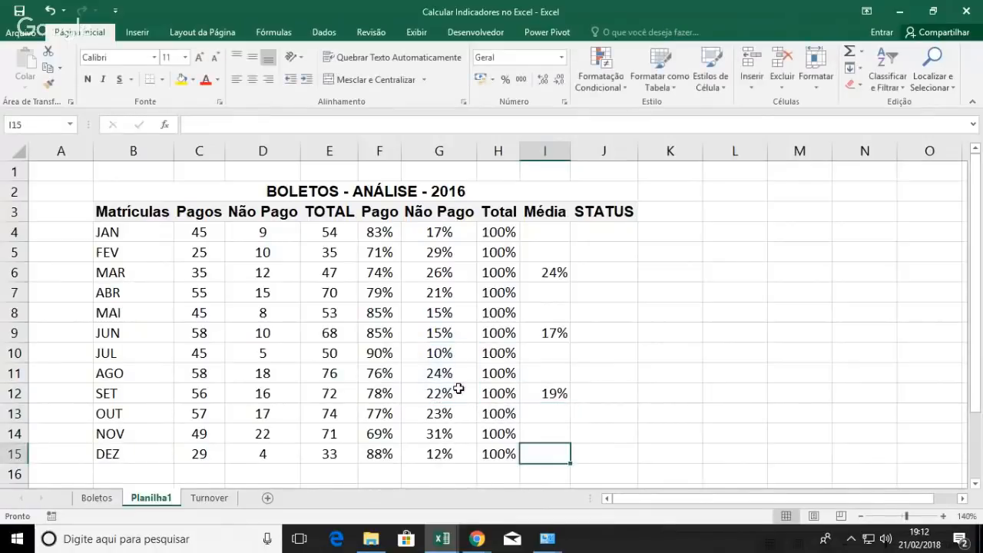
text(=MÉDIA()
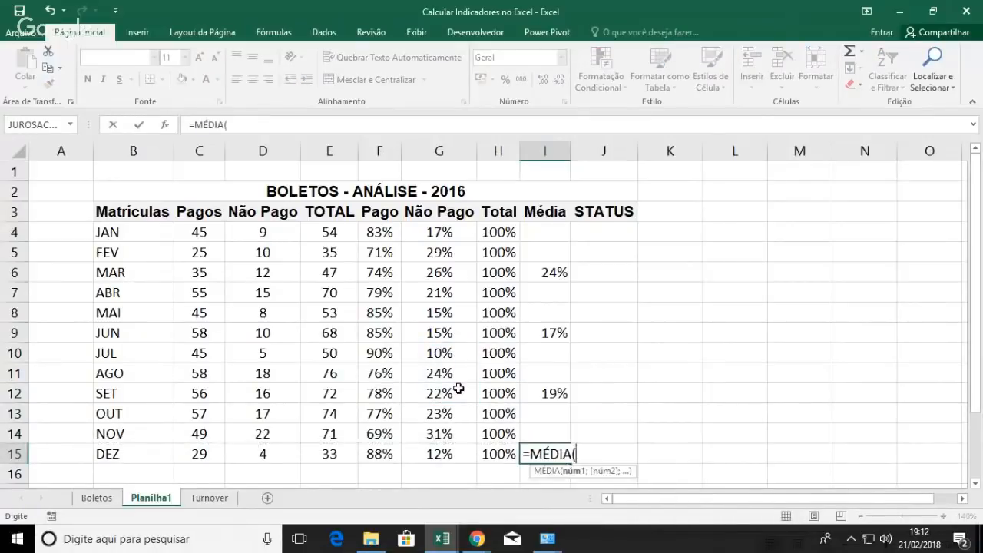
drag(465, 411, 462, 456)
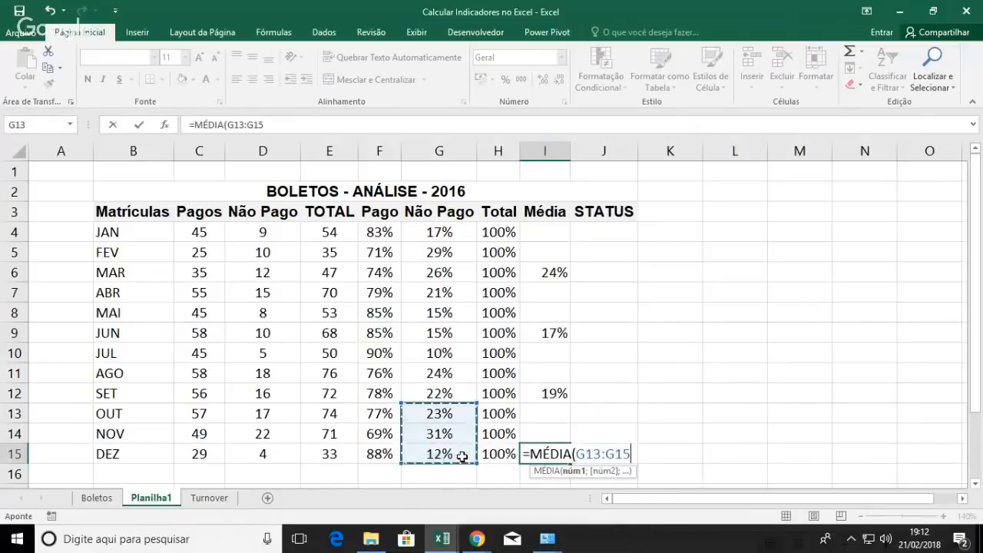
text())
key(ctrl+Return)
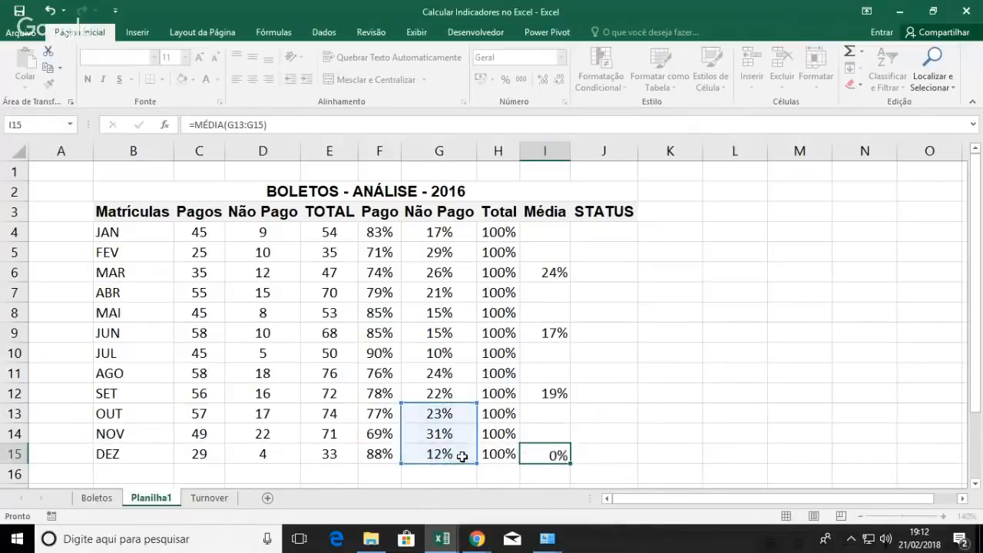
key(Return)
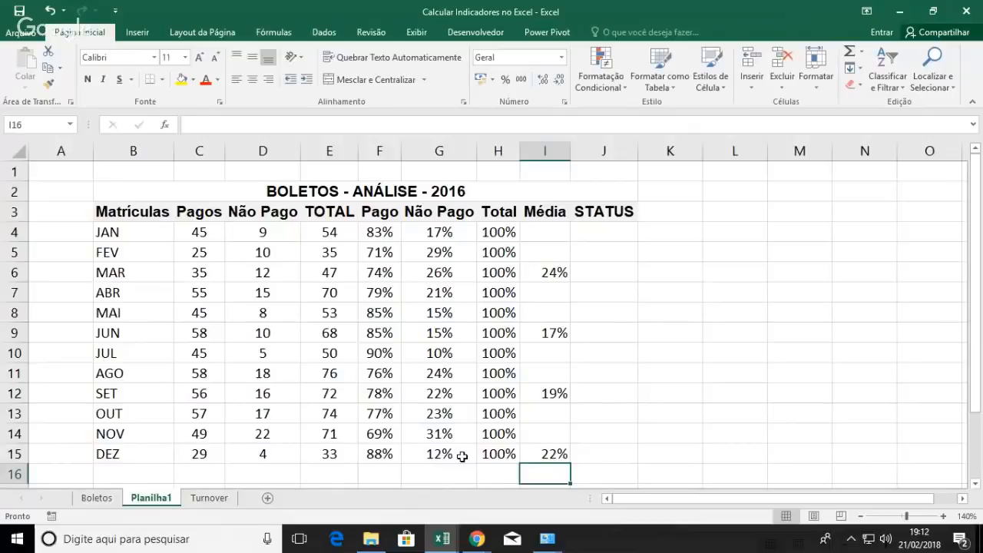
Step: Collapse the ribbon and centre the contents of column I (Média) horizontally
double_click(96, 32)
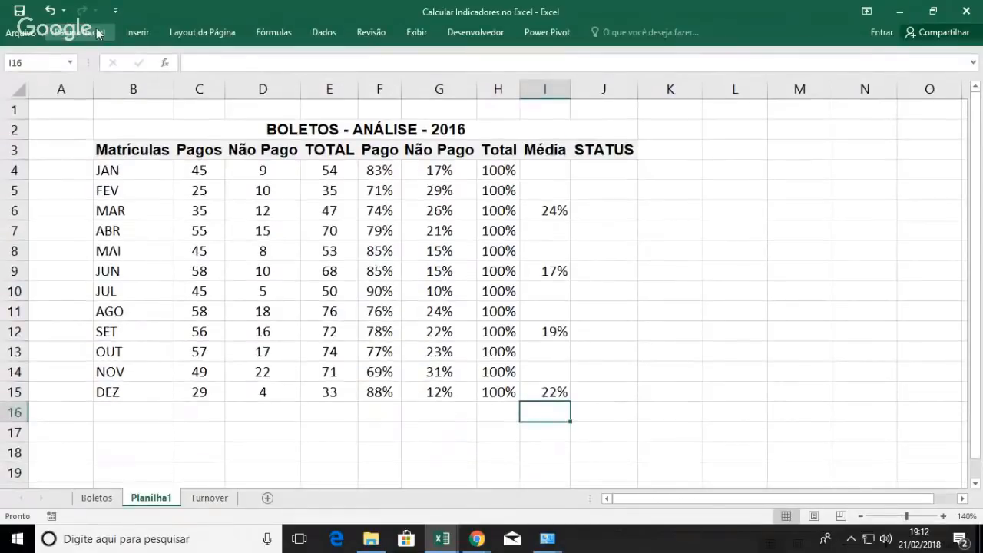
click(547, 89)
click(96, 32)
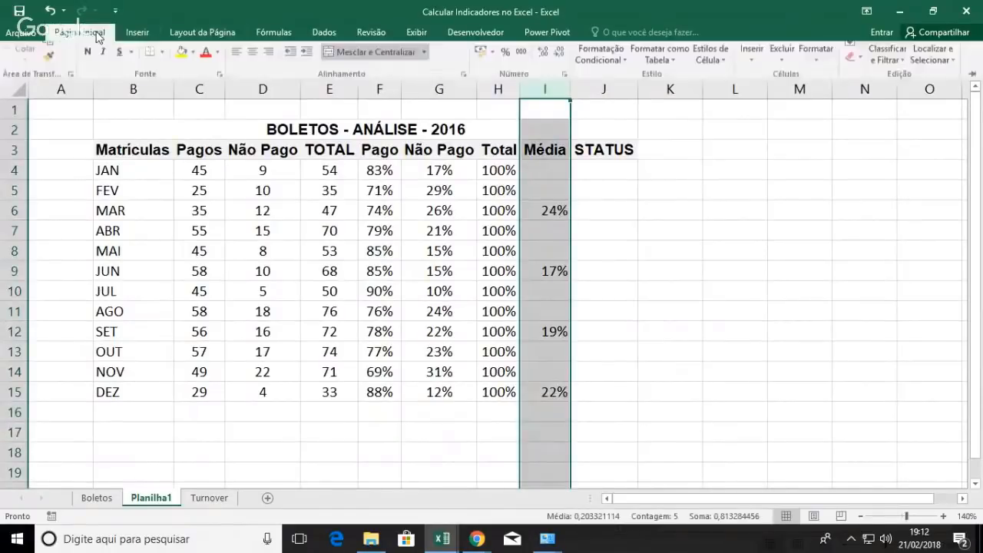
click(256, 80)
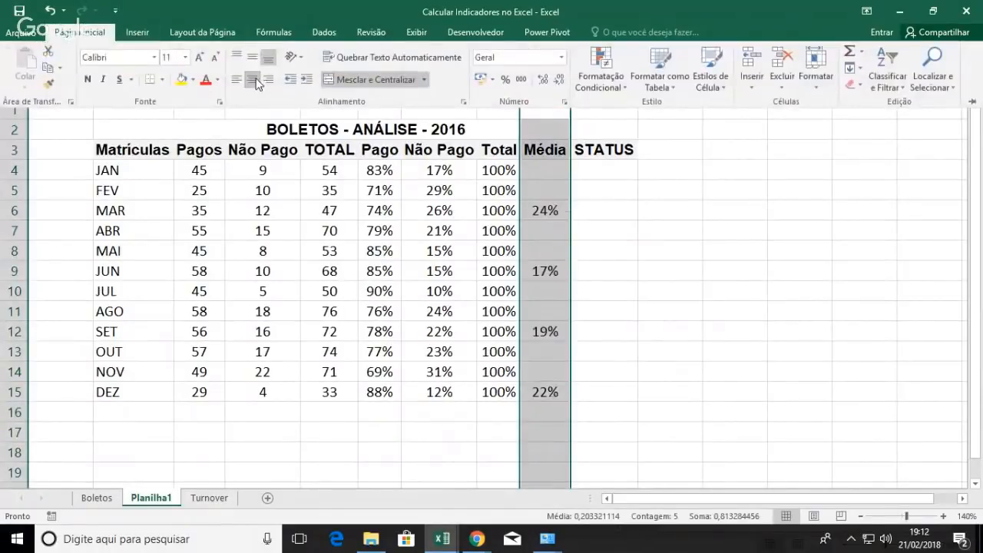
Step: Label the row below DEZ as MÉDIA in B16
click(310, 407)
click(183, 412)
click(158, 413)
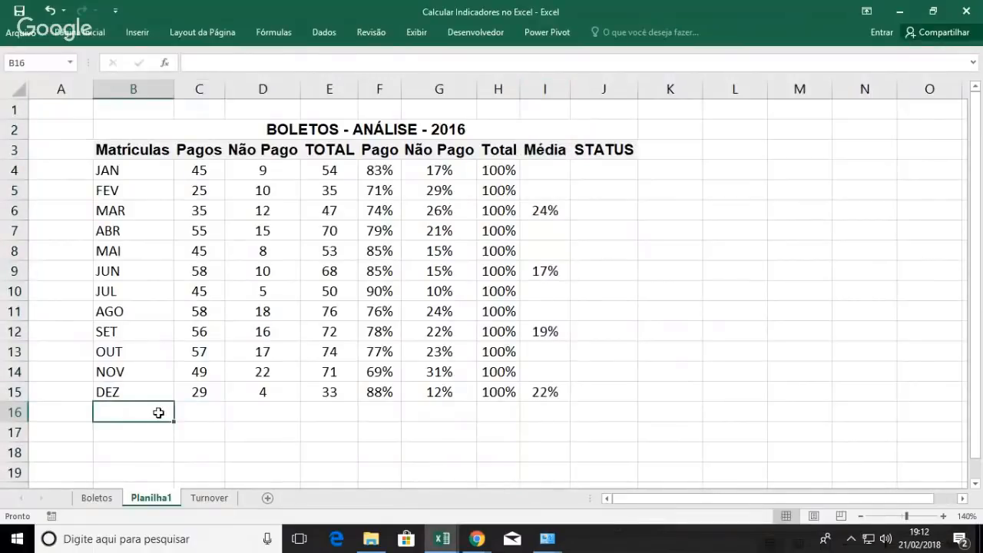
text(médi)
key(BackSpace)
key(BackSpace)
key(BackSpace)
key(BackSpace)
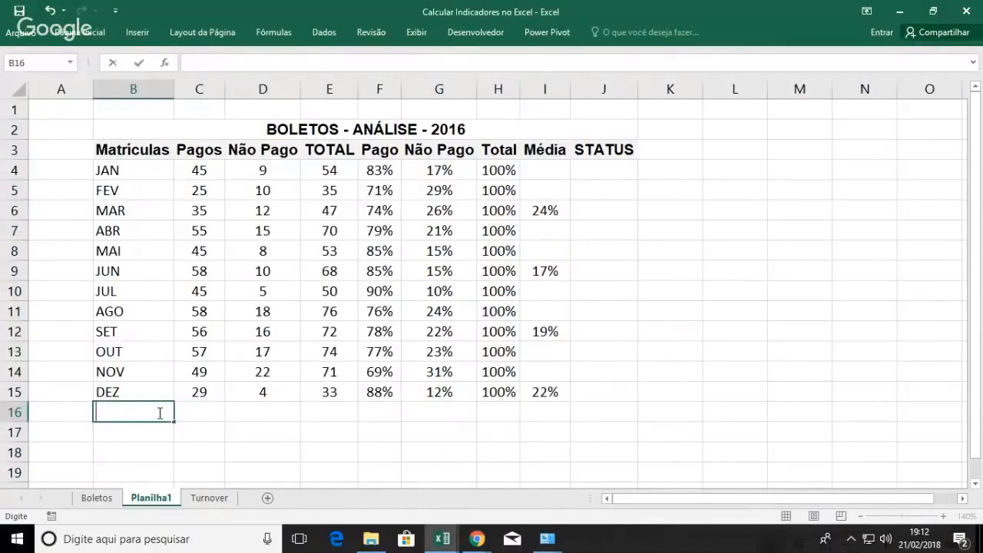
text(MÉDIA)
key(Return)
Step: Fill C16:I16 with the average of each column above using the automatic Média function
key(Up)
key(Right)
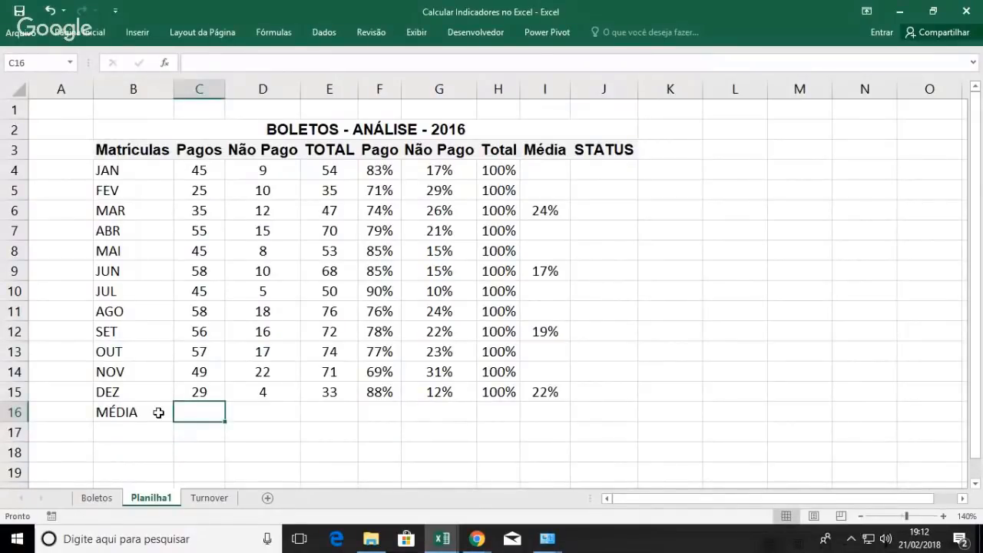
drag(201, 411, 554, 402)
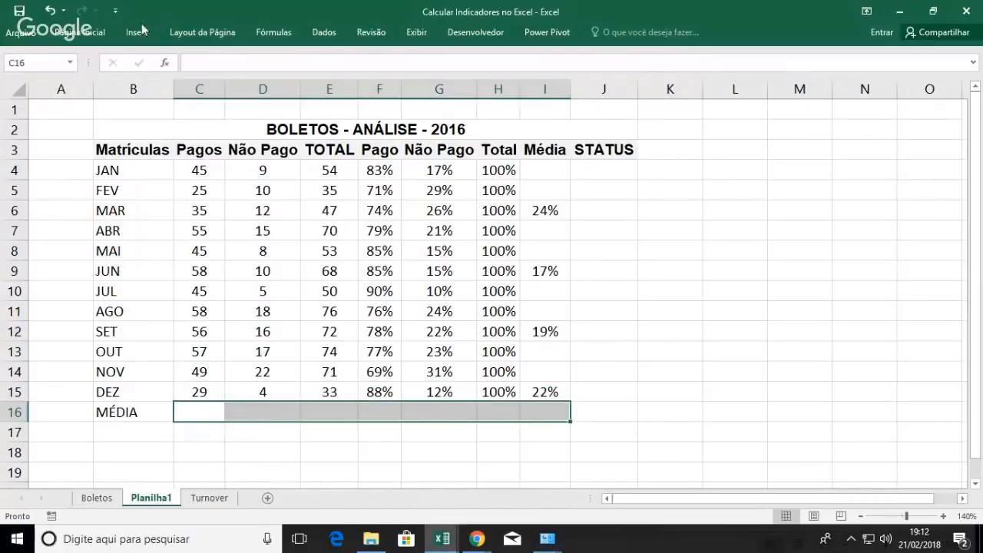
click(79, 33)
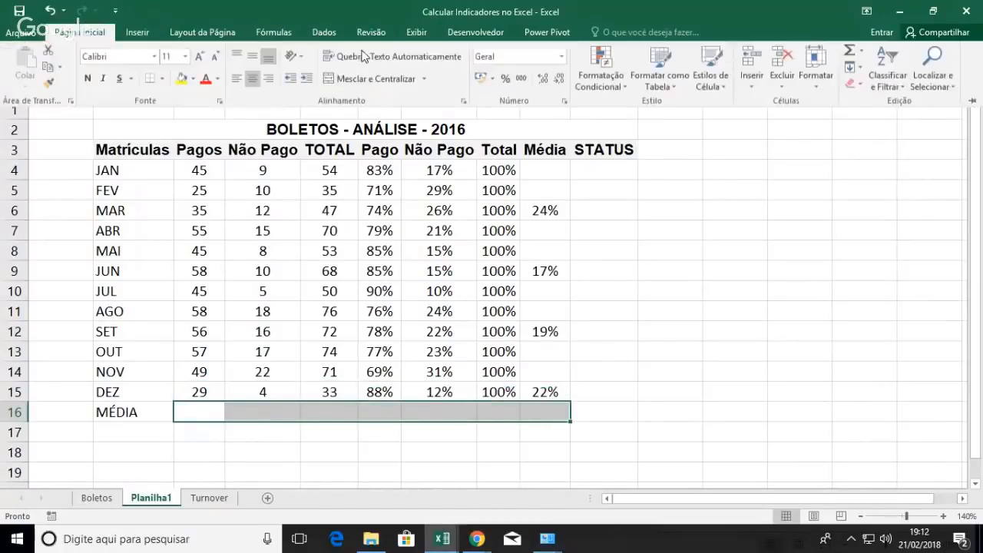
click(862, 55)
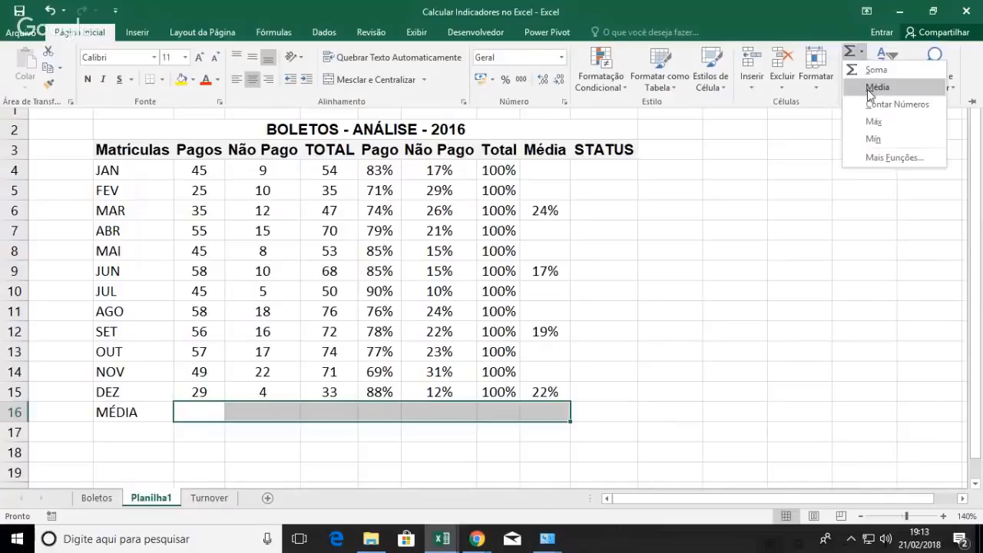
click(867, 89)
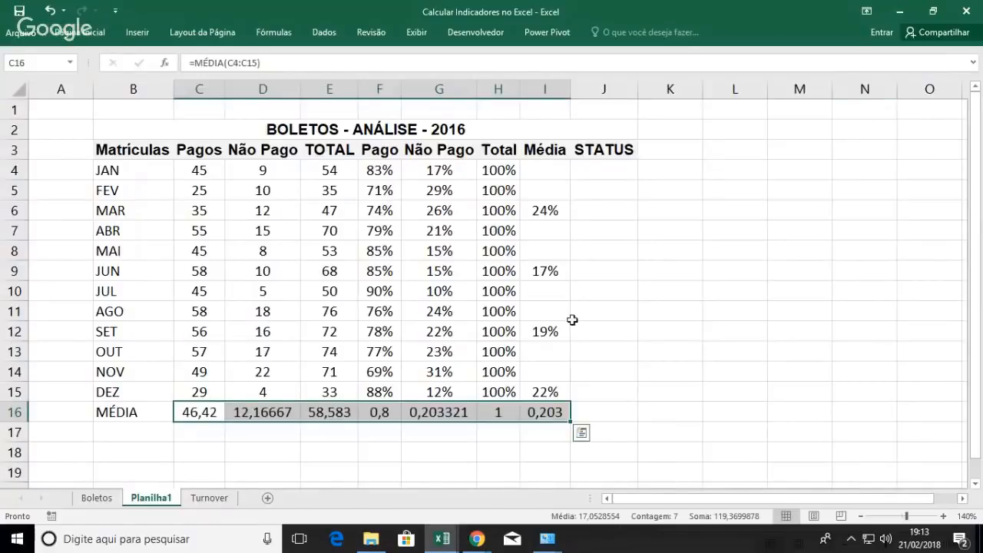
Step: Format the averages in F16:I16 of the MÉDIA row as percentages
click(379, 411)
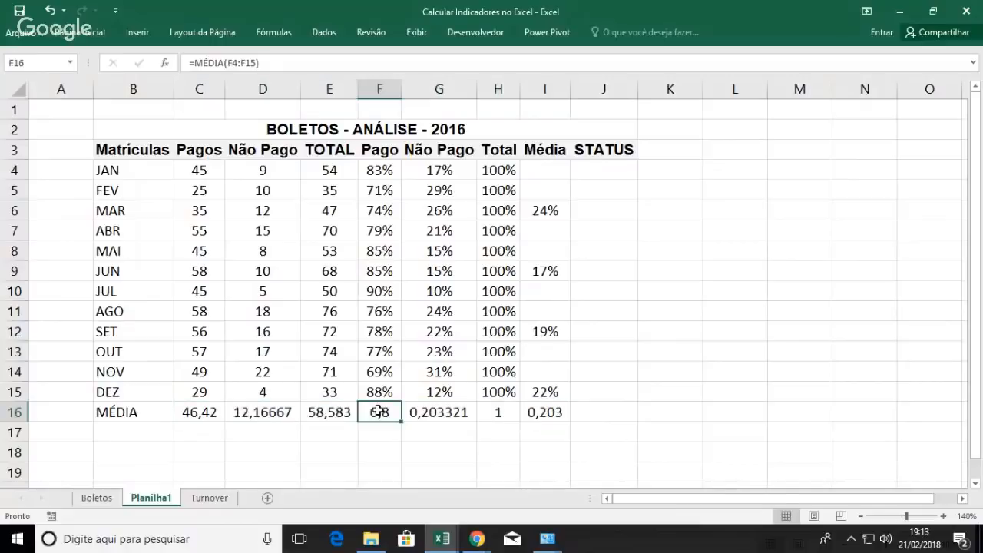
click(80, 32)
click(506, 80)
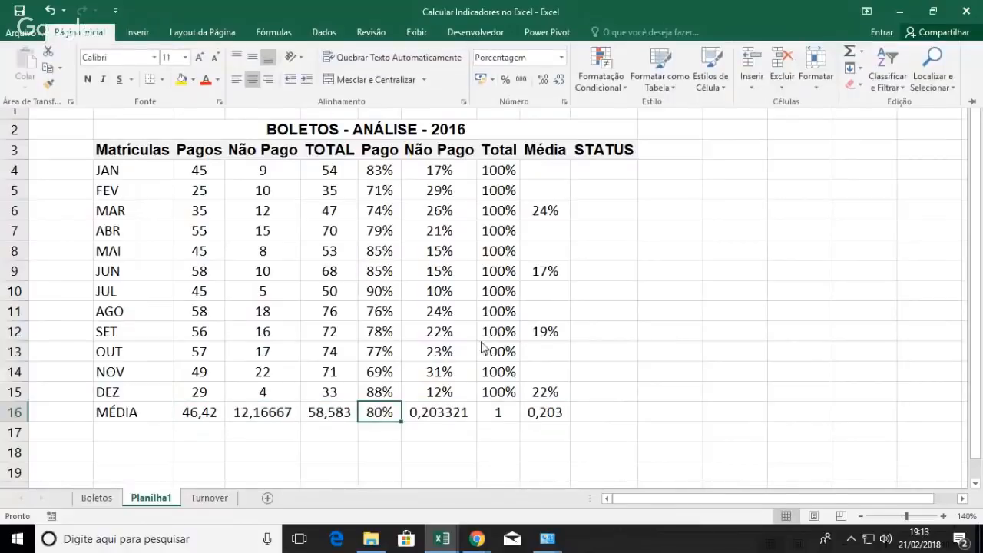
click(440, 411)
drag(440, 411, 528, 408)
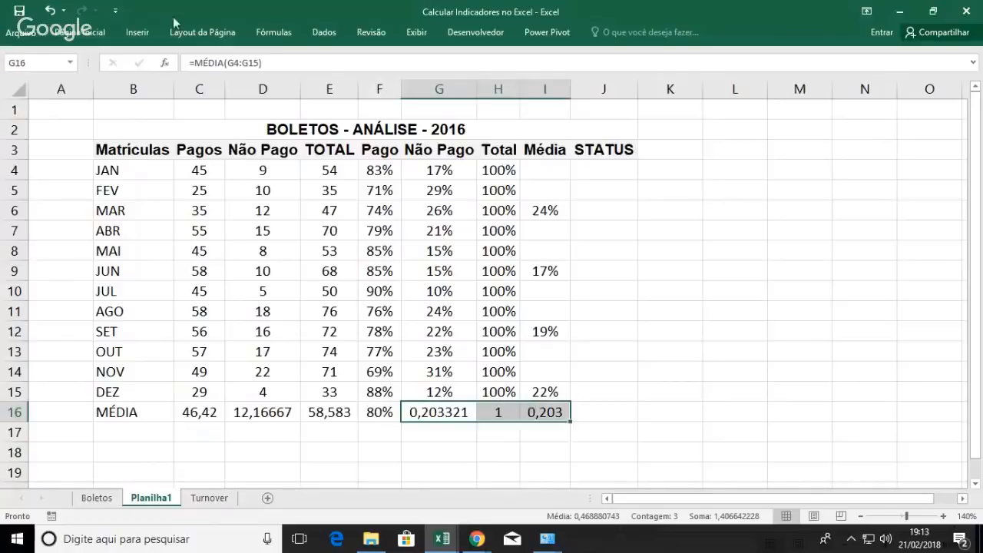
click(77, 32)
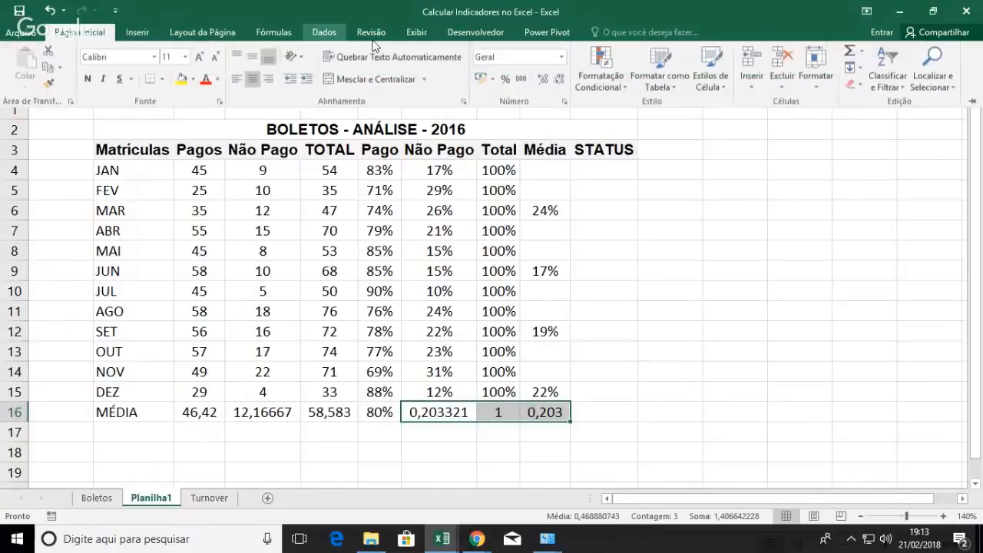
click(505, 80)
Step: Rewrite the I16 average to use only the quarterly values: =MÉDIA(I6;I9;I12;I15)
click(546, 412)
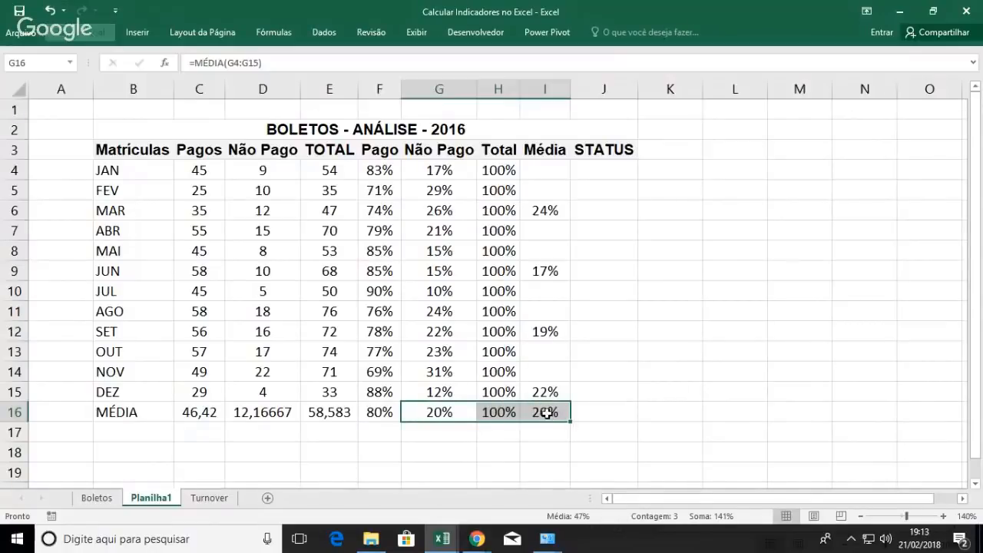
click(546, 412)
double_click(548, 413)
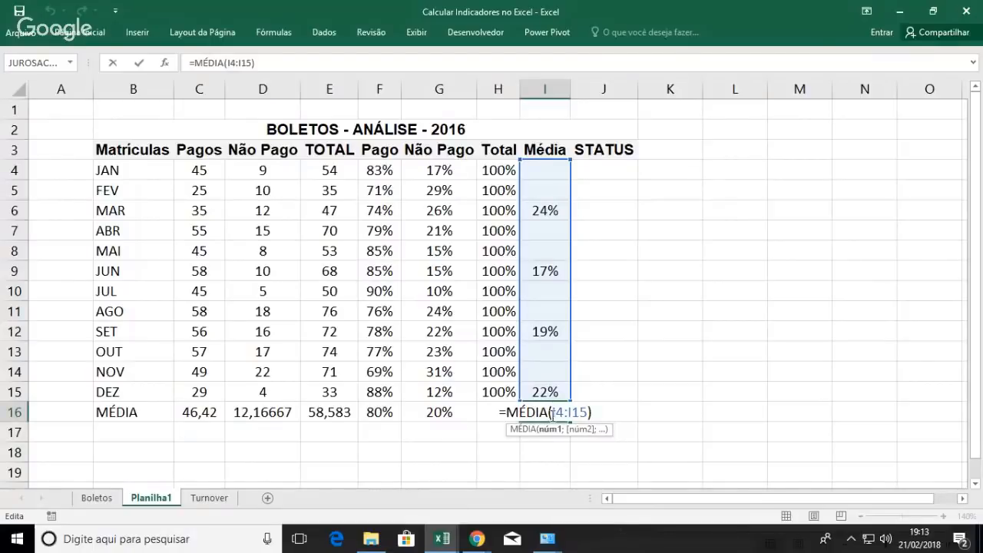
drag(551, 413, 590, 414)
key(BackSpace)
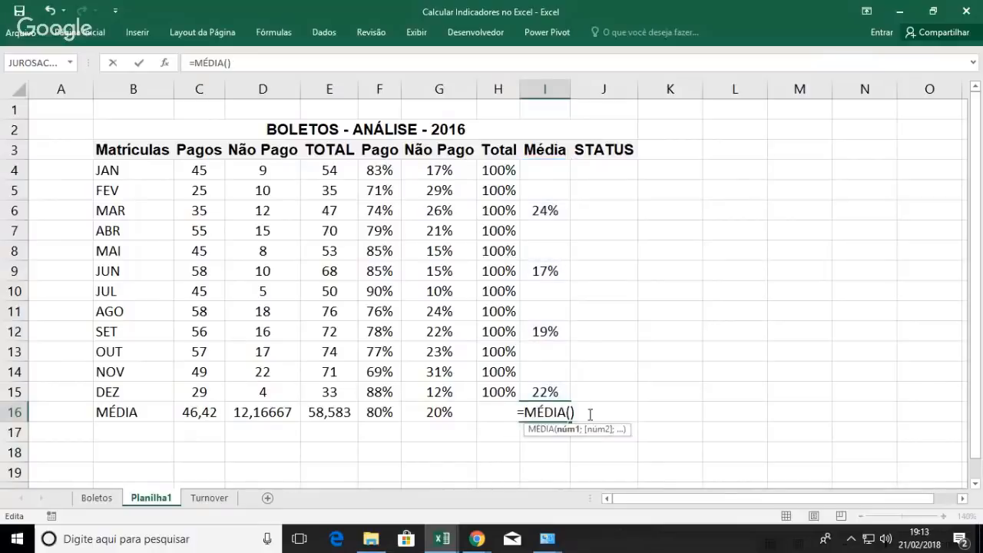
click(547, 210)
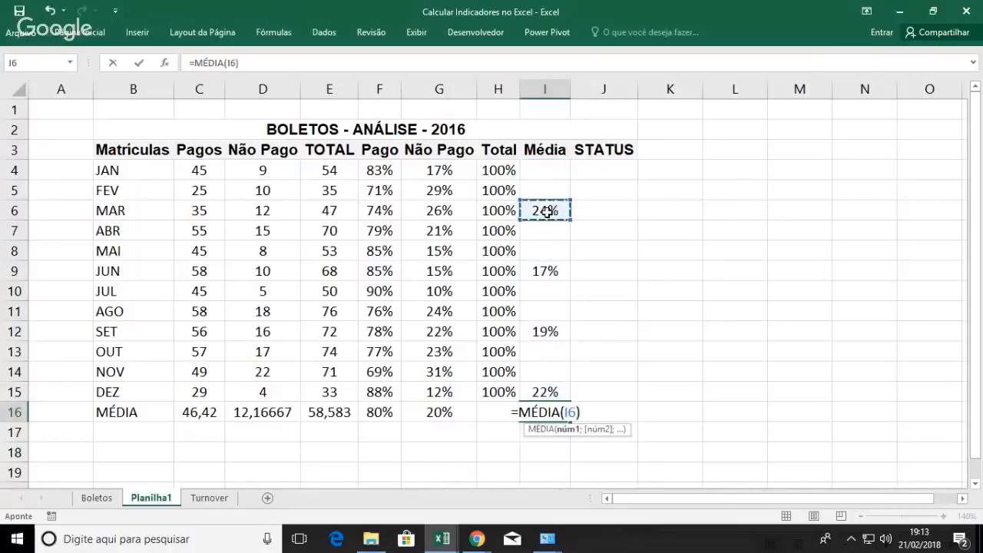
text(;)
click(545, 271)
text(;)
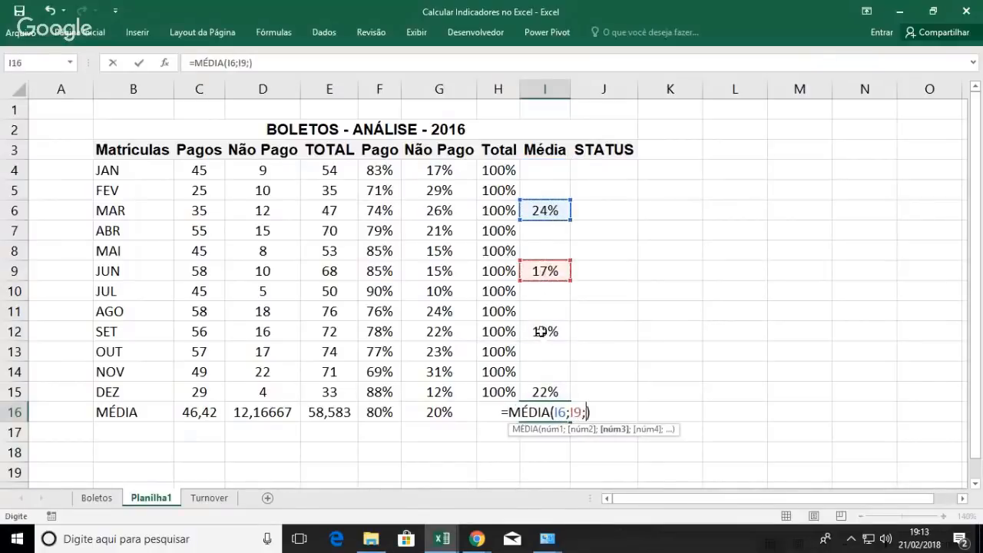
click(545, 331)
text(;)
click(545, 383)
key(Return)
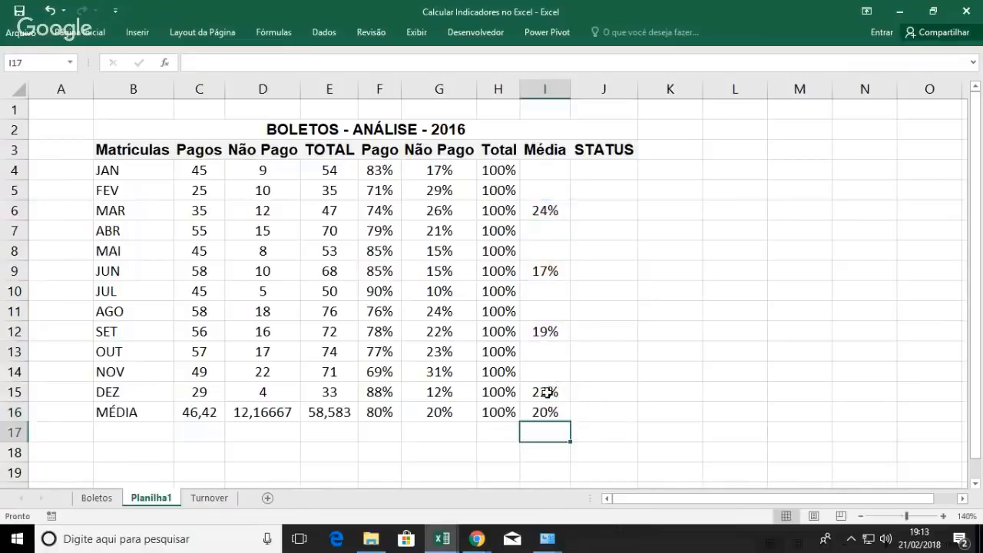
key(Up)
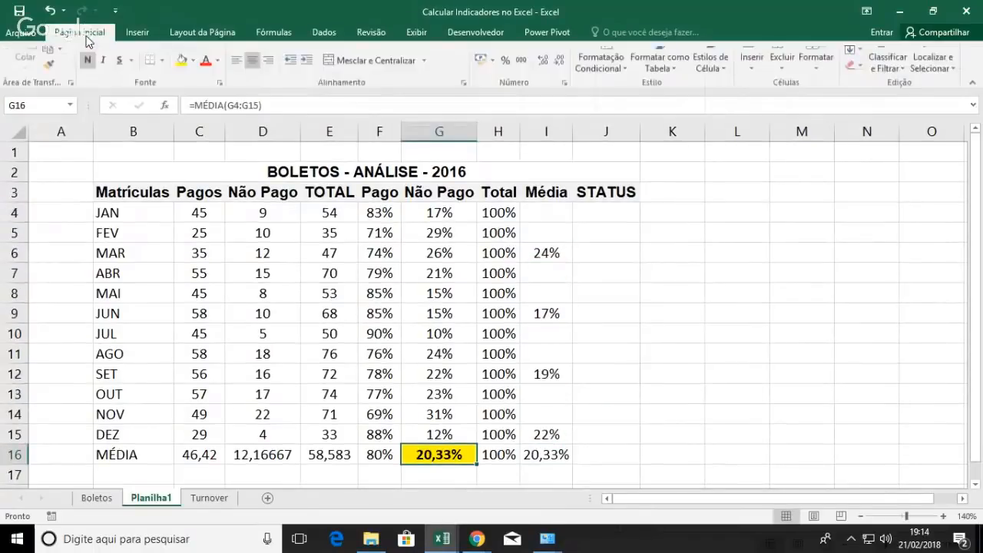
Step: Collapse the ribbon and reselect the highlighted Não Pago average in G16
double_click(86, 34)
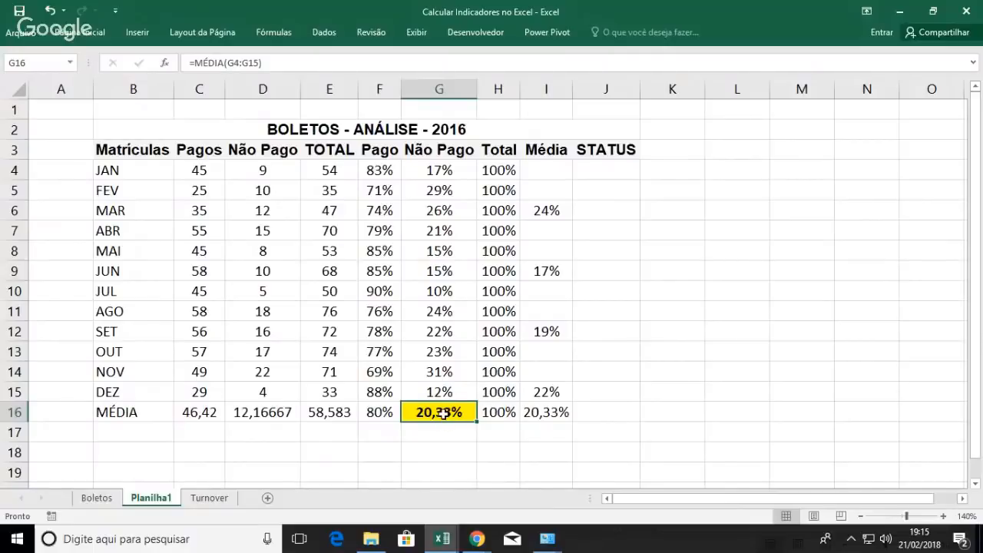
click(435, 432)
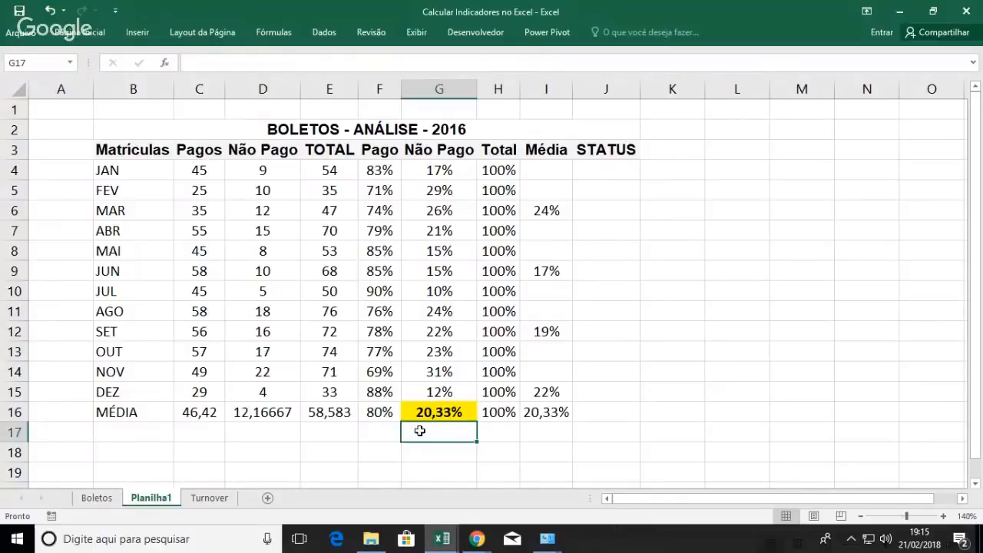
click(446, 412)
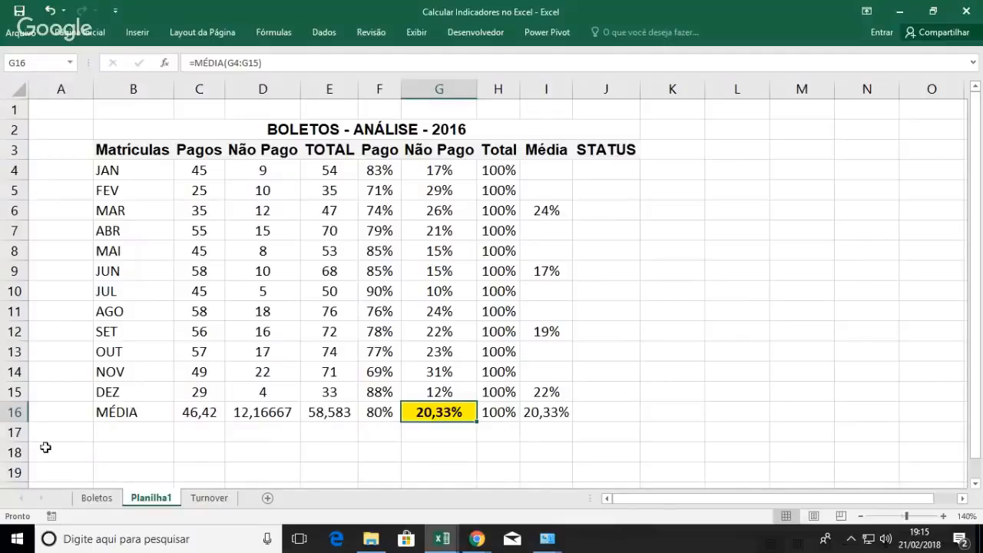
Step: Examine the 2016 and 2017 unpaid averages and the explanatory note beside them on the Boletos sheet
click(97, 498)
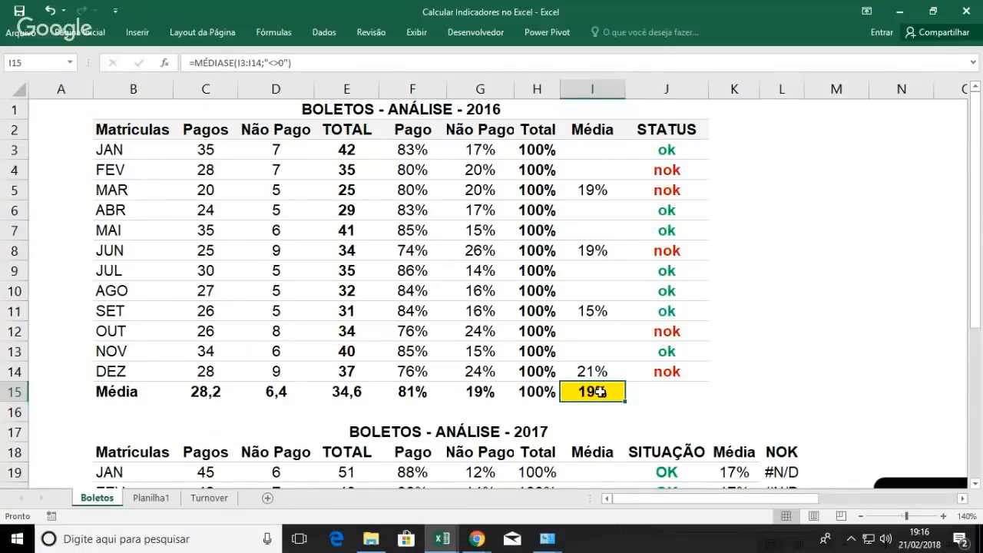
scroll(600, 392, down, 1)
scroll(598, 408, down, 4)
click(598, 413)
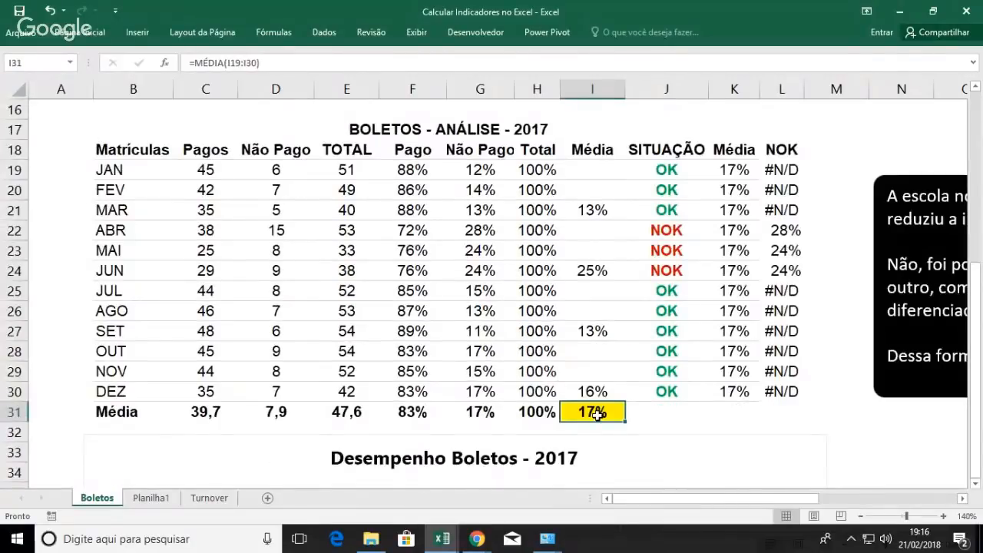
click(480, 412)
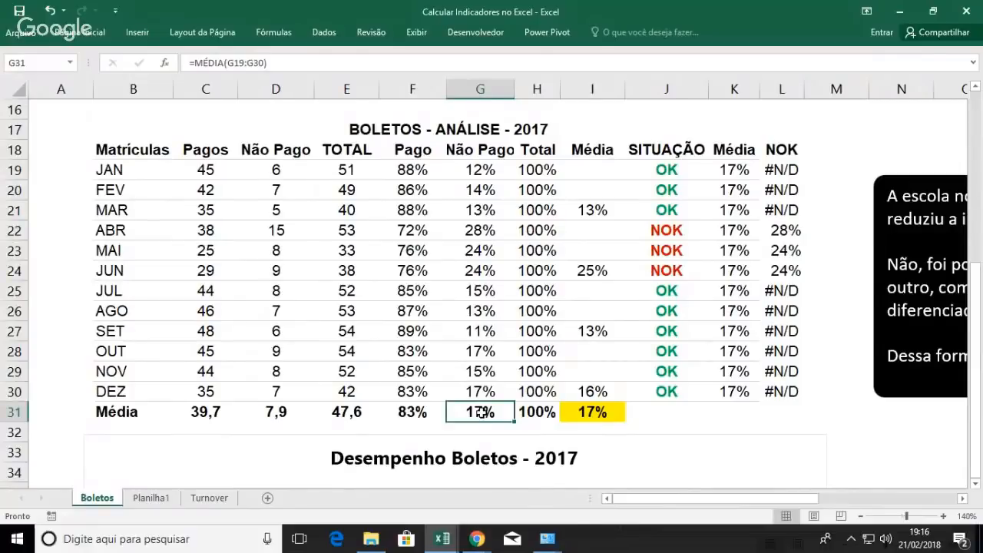
scroll(480, 413, up, 2)
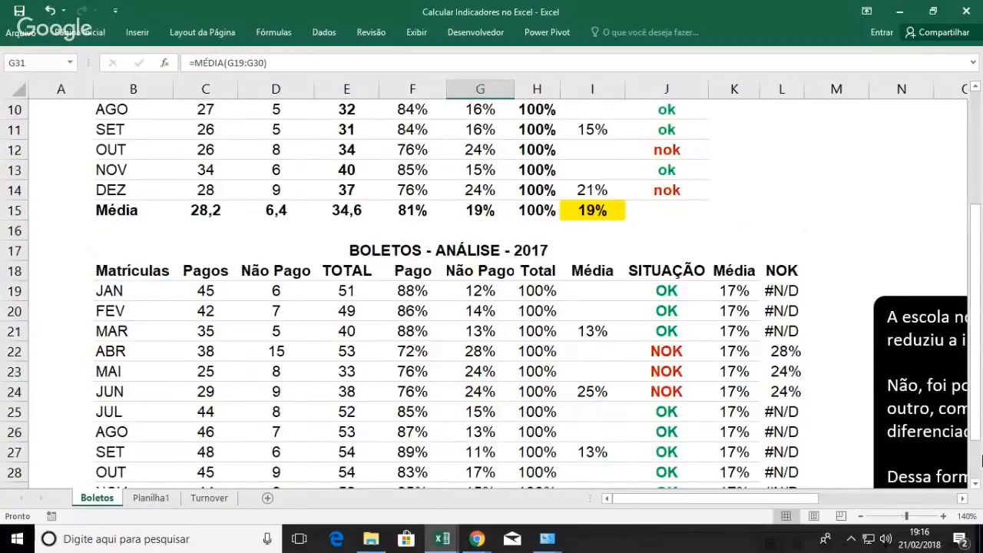
click(963, 500)
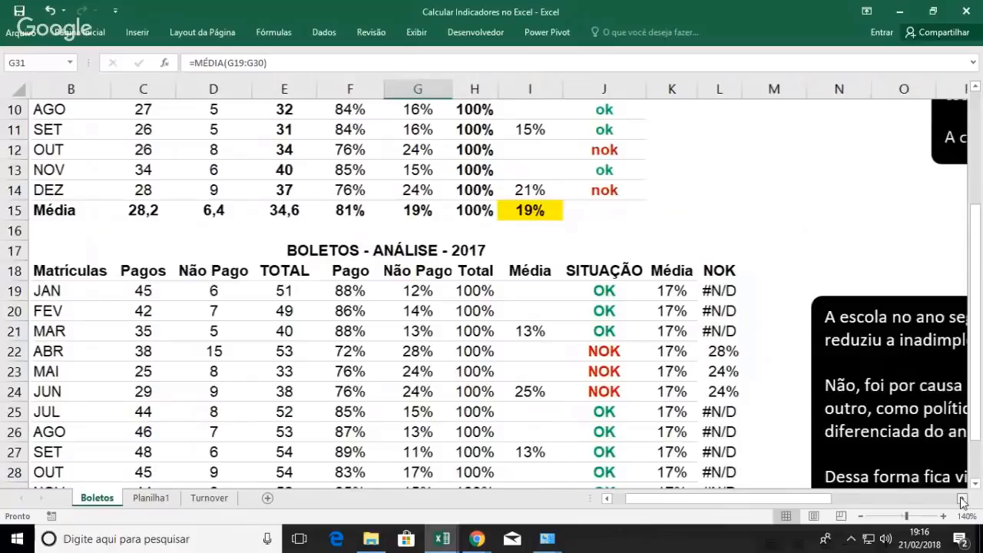
click(963, 500)
scroll(963, 500, down, 1)
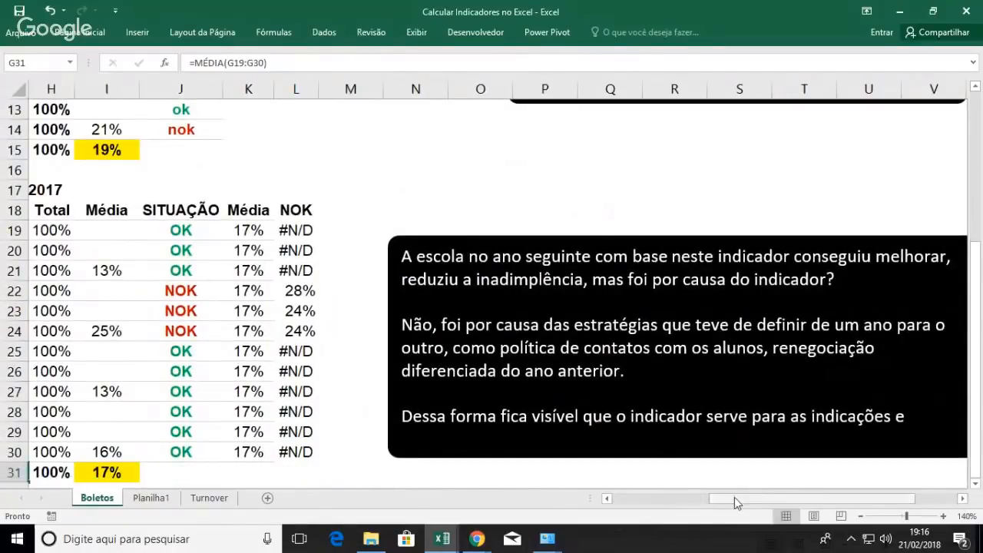
drag(735, 497, 628, 499)
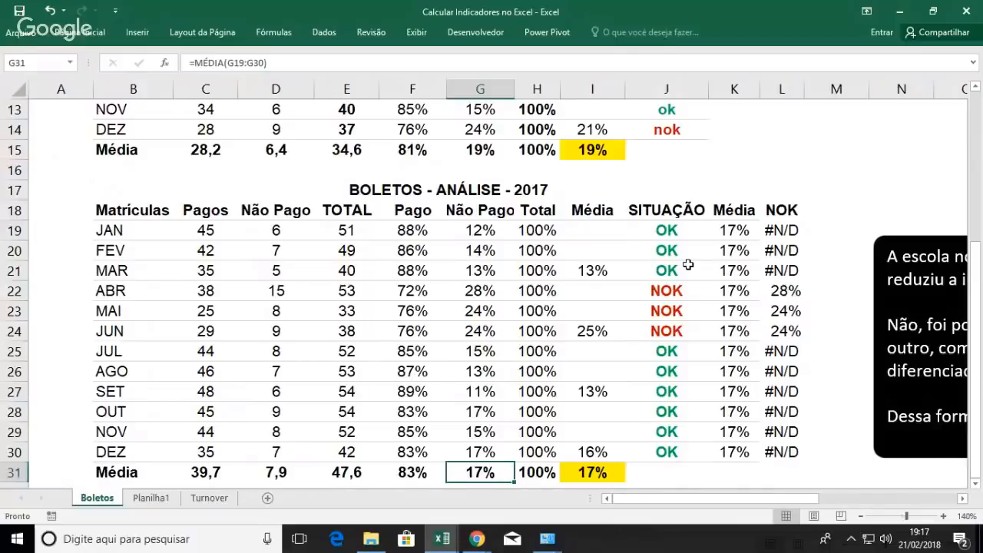
Step: Review the 2016 STATUS column on the Boletos sheet and the monthly Não Pago percentages and their average on Planilha1
scroll(688, 264, up, 1)
scroll(688, 264, up, 3)
drag(668, 150, 676, 383)
scroll(675, 382, down, 3)
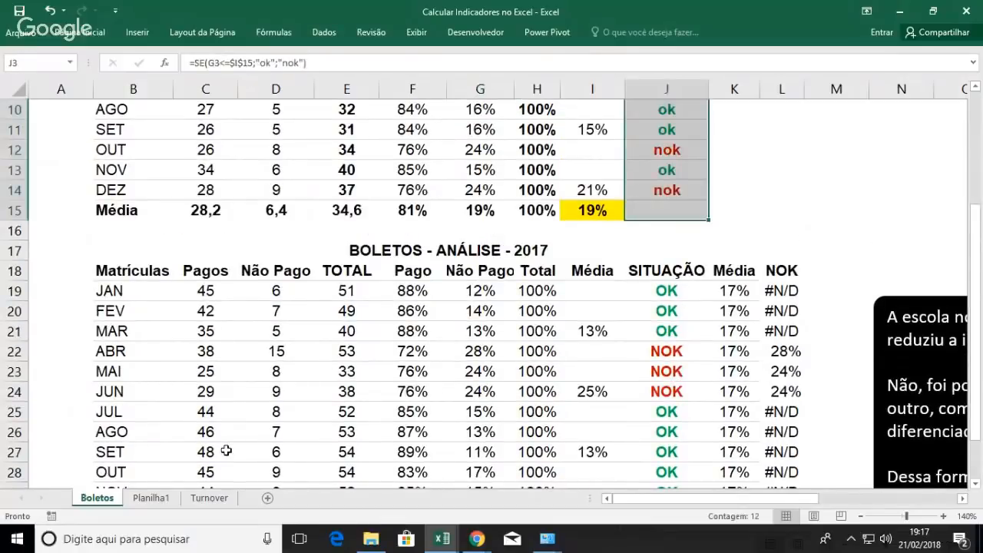
click(152, 499)
click(614, 172)
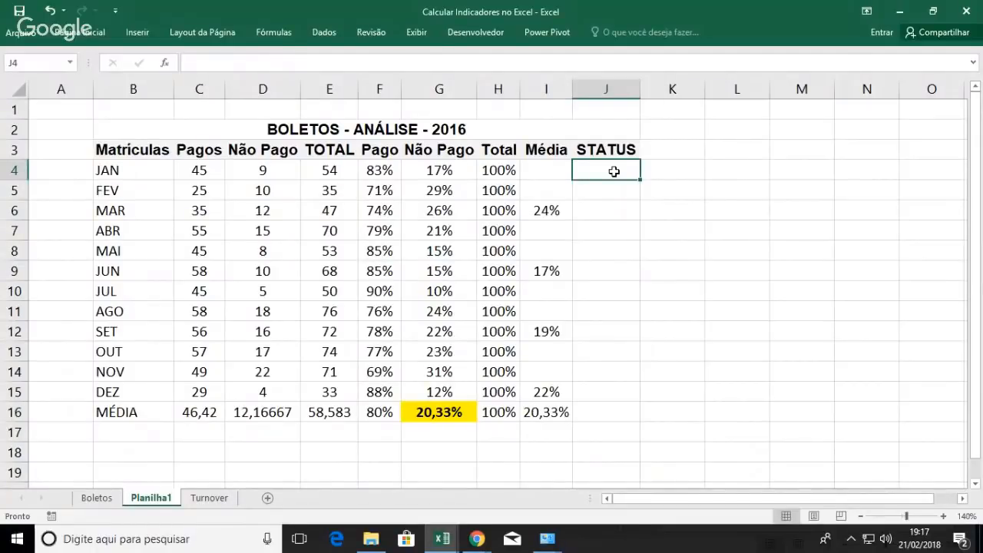
click(434, 413)
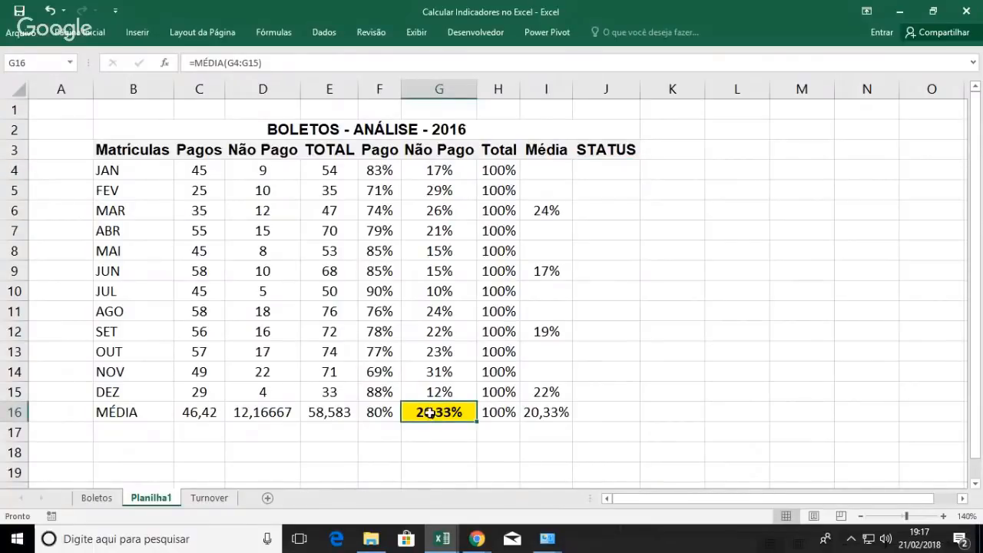
drag(453, 179, 444, 394)
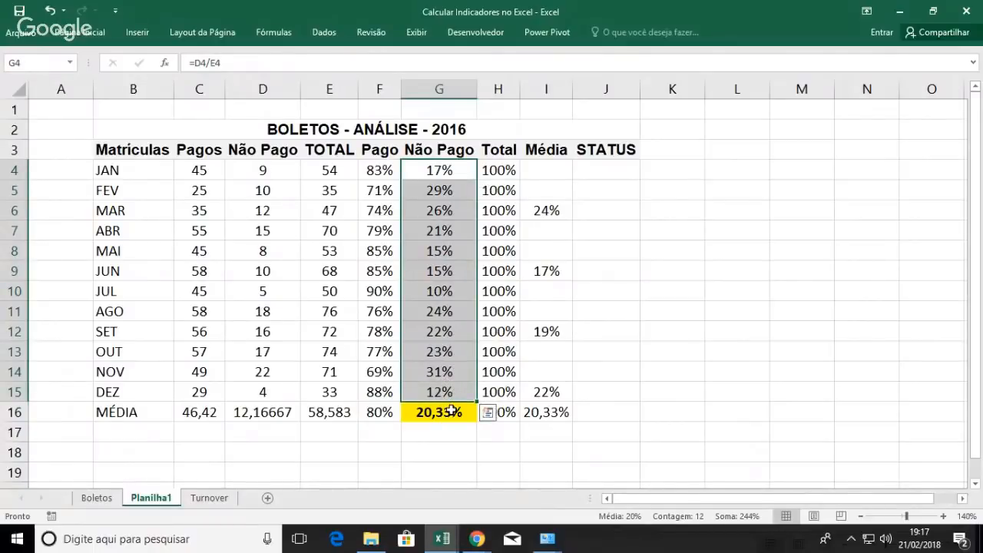
click(452, 411)
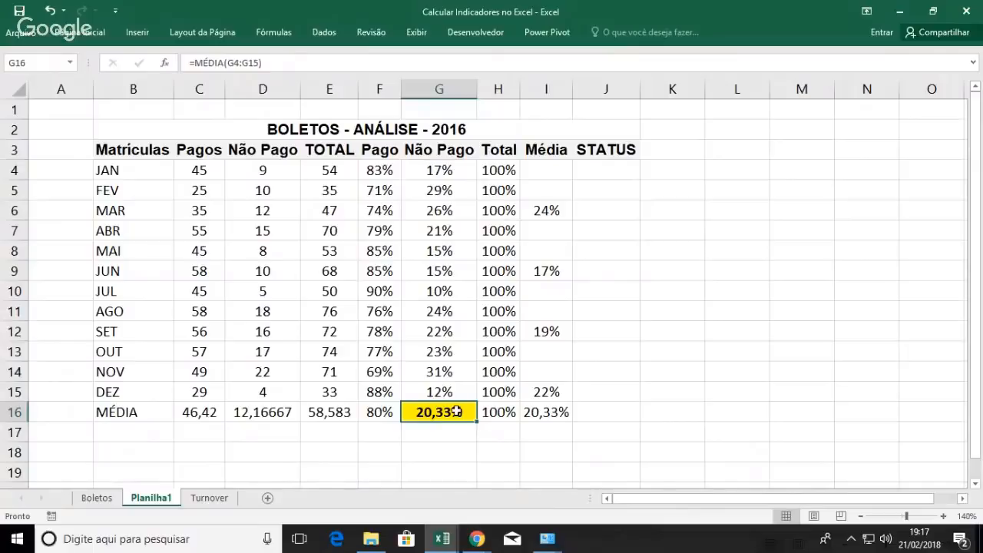
Step: Enter January's status formula in J4 as =SE(G4<$G$16;"OK";"NOK"), with the average reference absolute
click(608, 170)
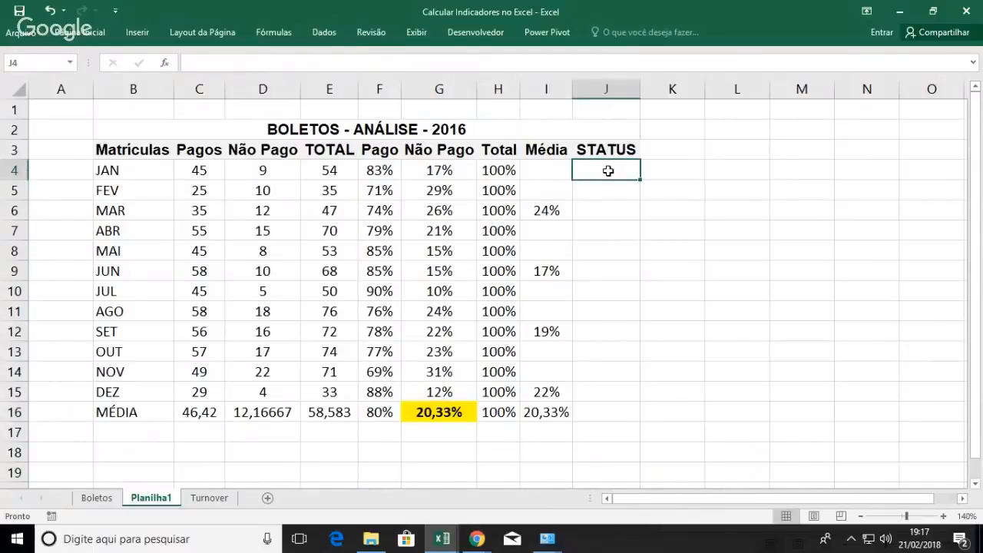
text(=SE()
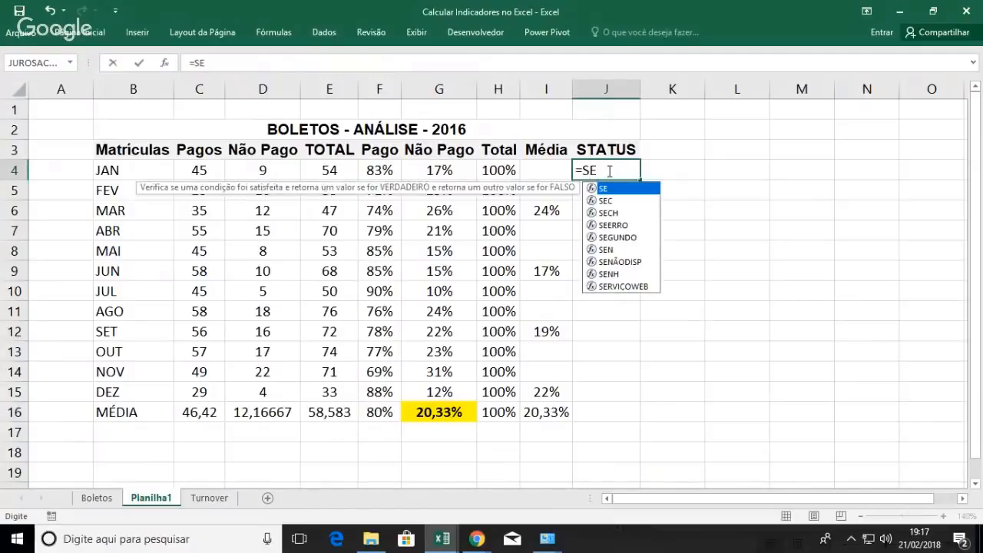
click(457, 173)
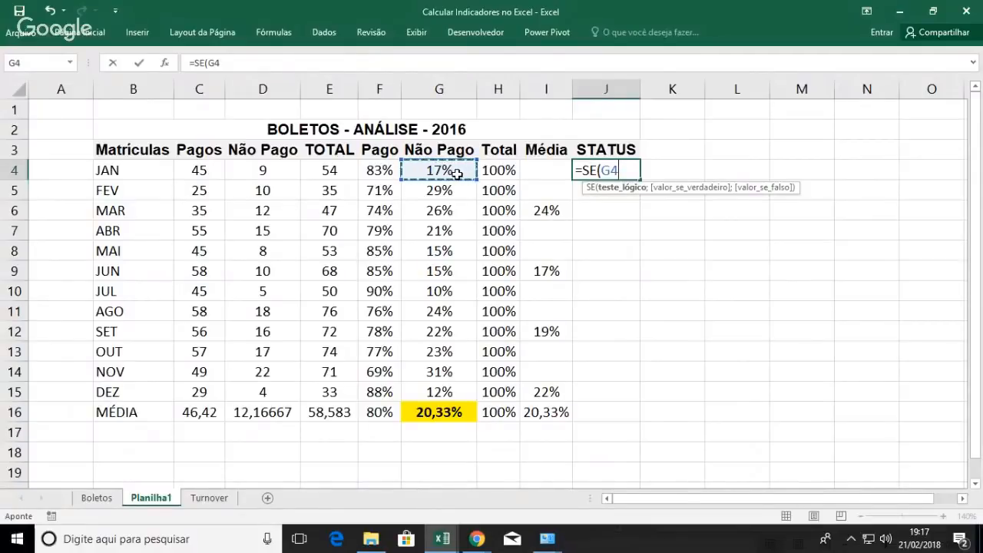
text(<)
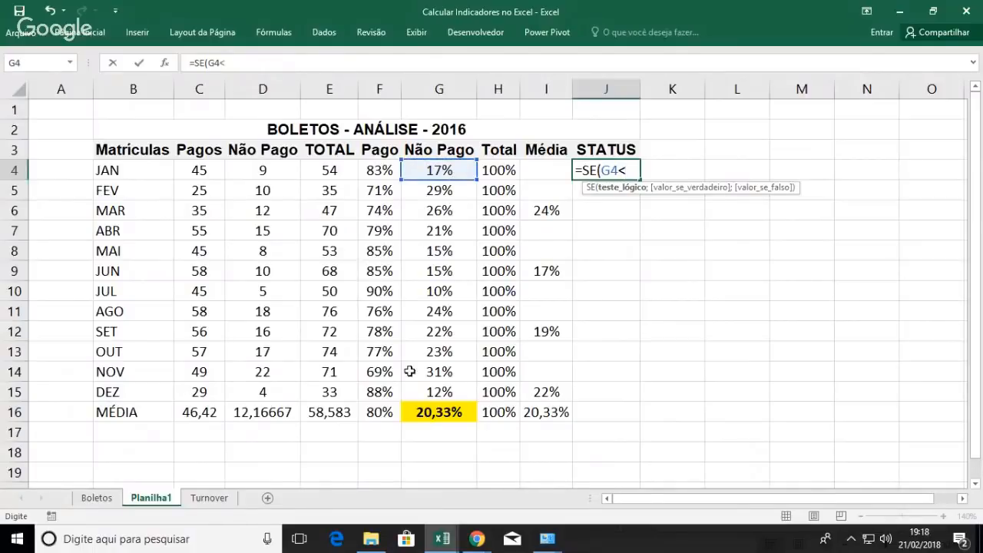
click(422, 413)
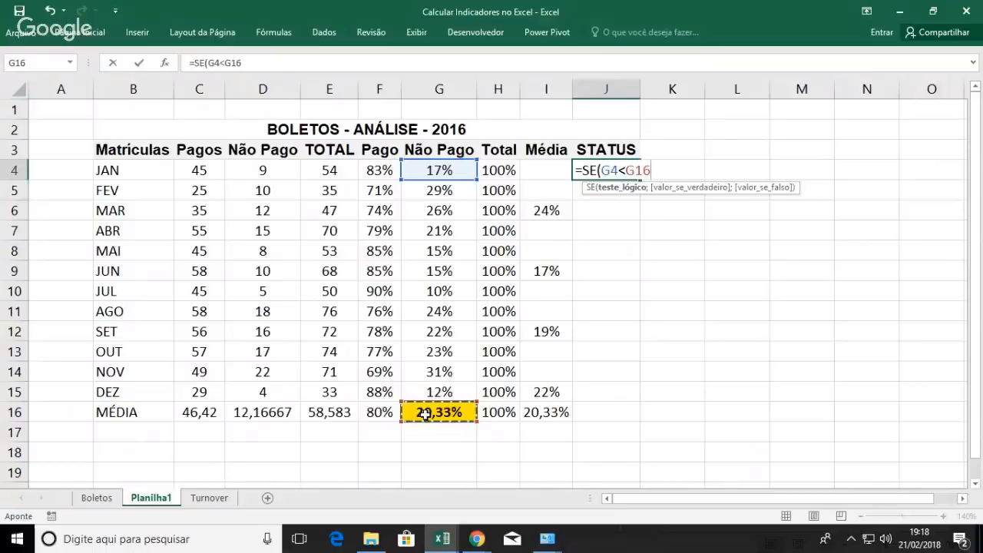
key(F4)
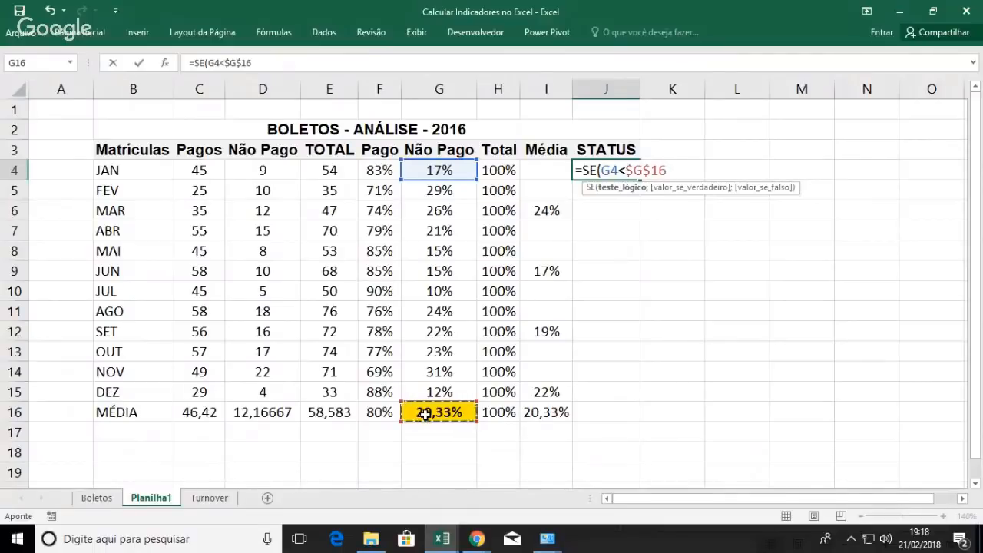
text(;)
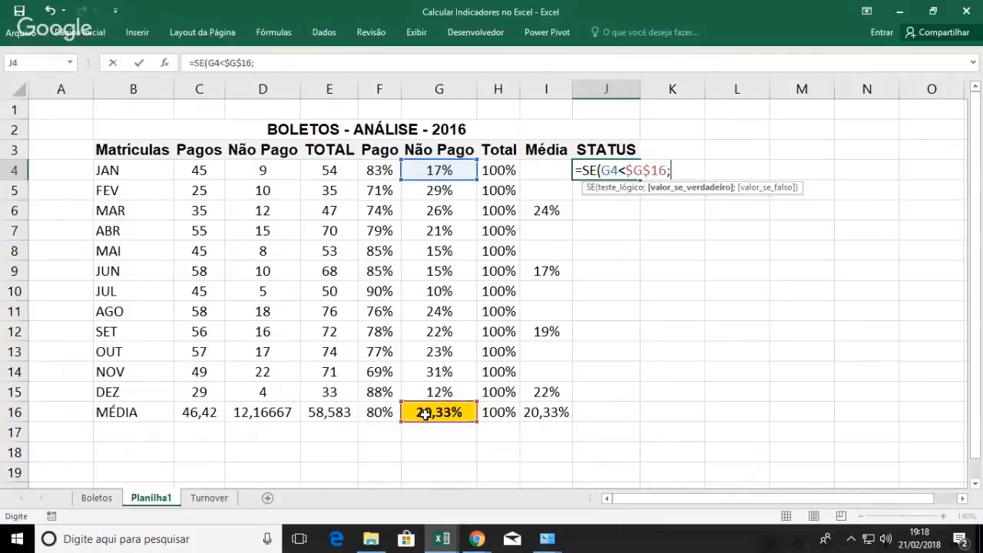
text("OK";')
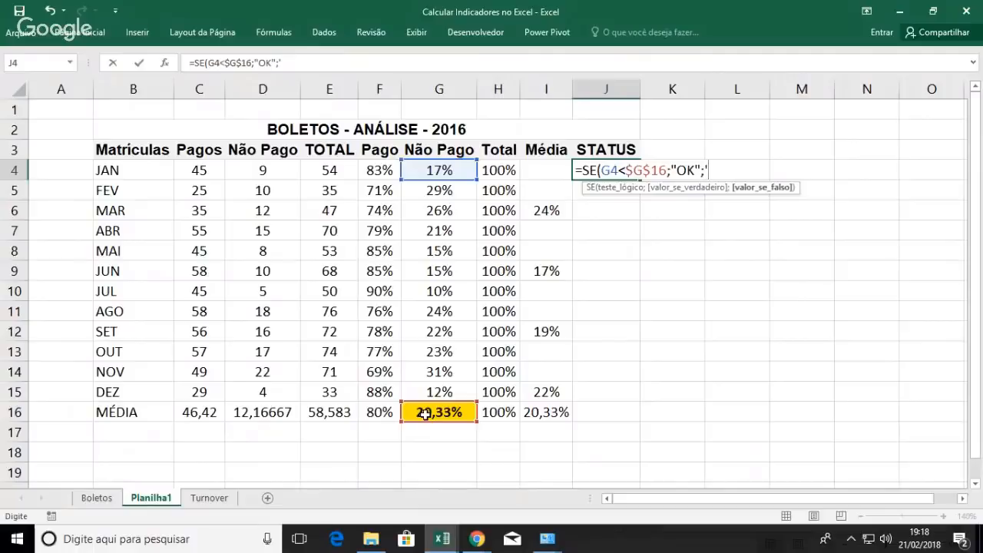
text(NOK"))
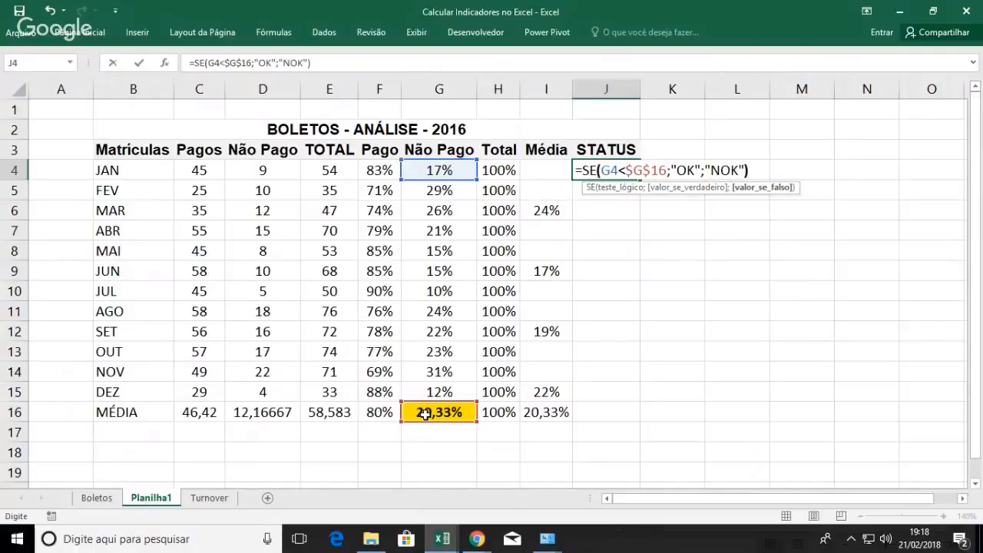
key(Return)
key(Up)
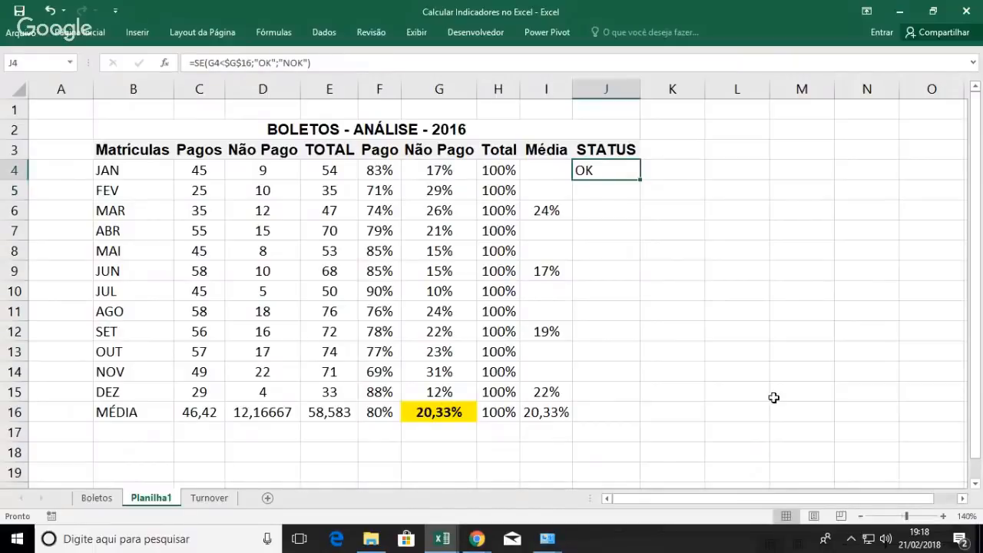
Step: Fill the STATUS formula from J4 down to J15 and check the months marked OK
drag(642, 181, 642, 398)
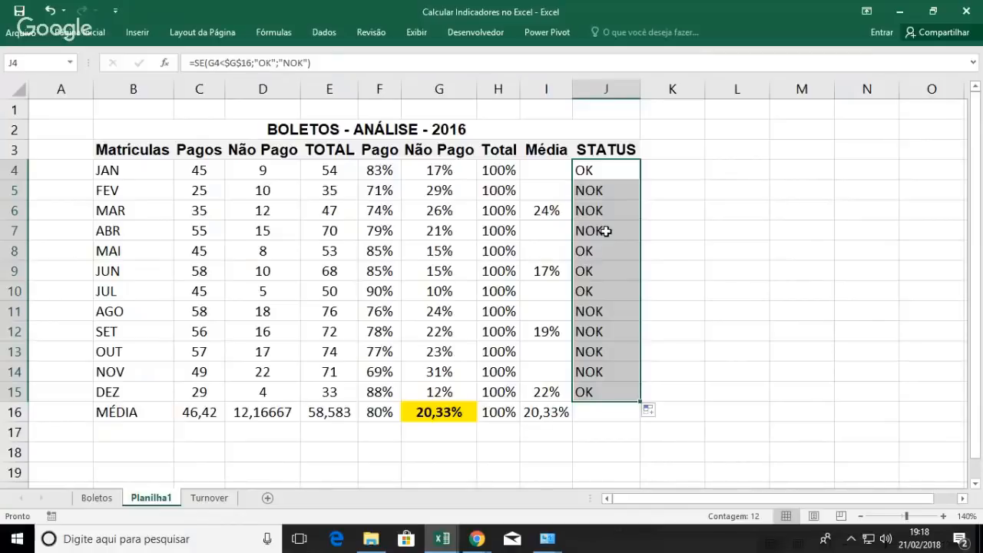
click(590, 169)
click(592, 251)
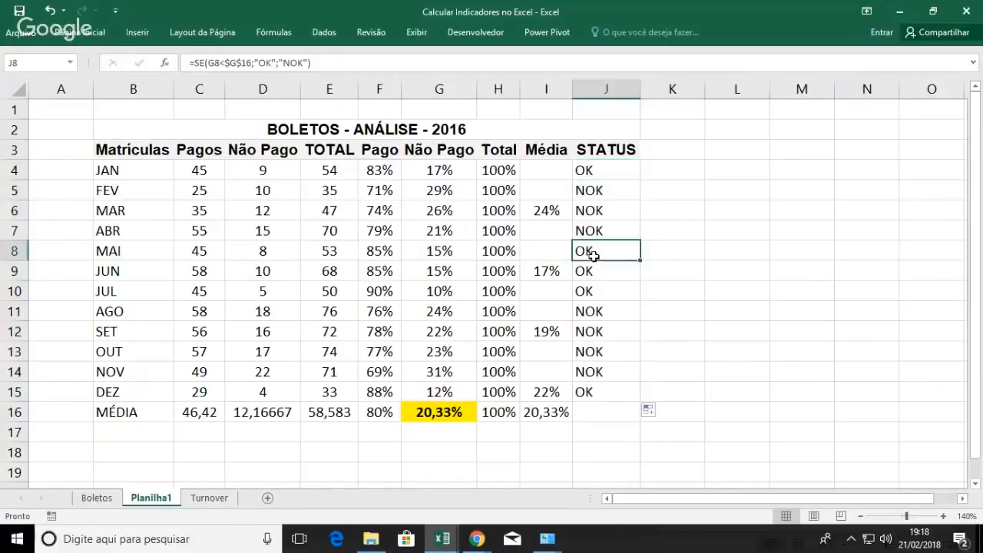
click(591, 272)
click(590, 289)
click(588, 390)
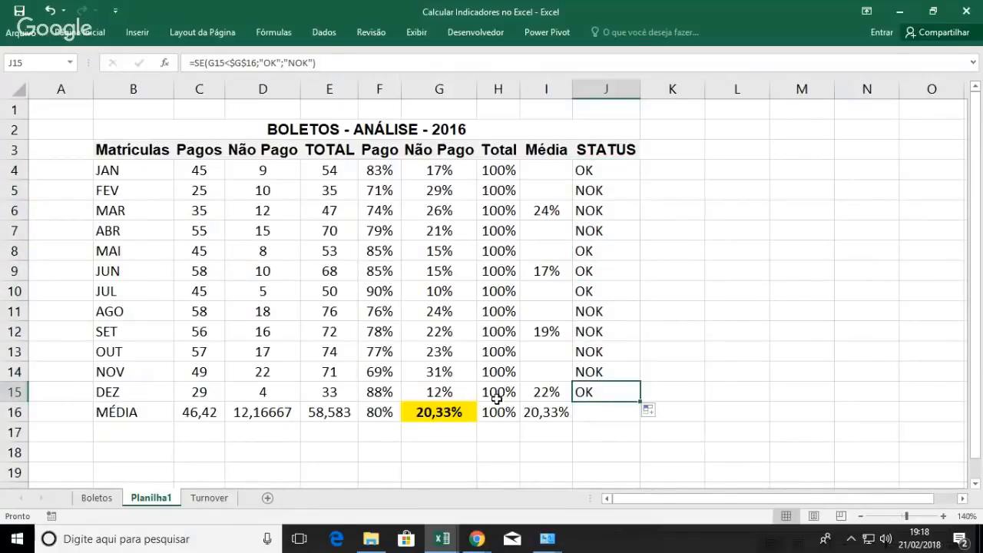
Step: Review the months marked NOK in the STATUS column
drag(601, 314, 601, 370)
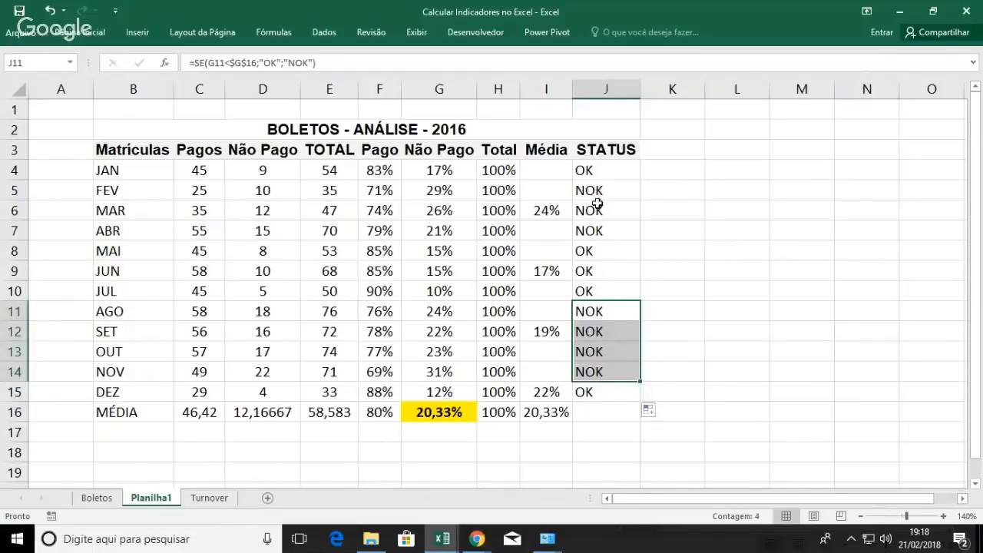
drag(594, 192, 598, 230)
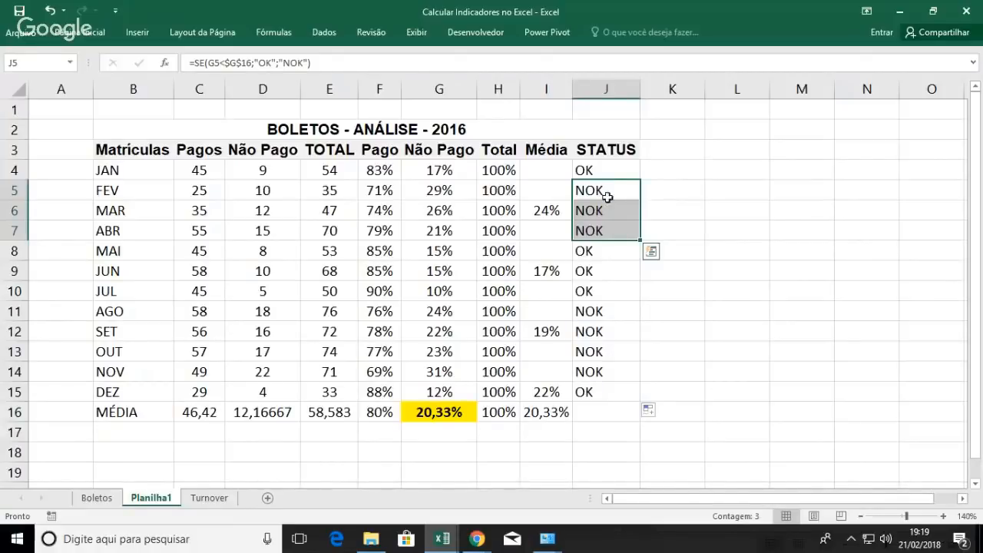
drag(615, 169, 622, 391)
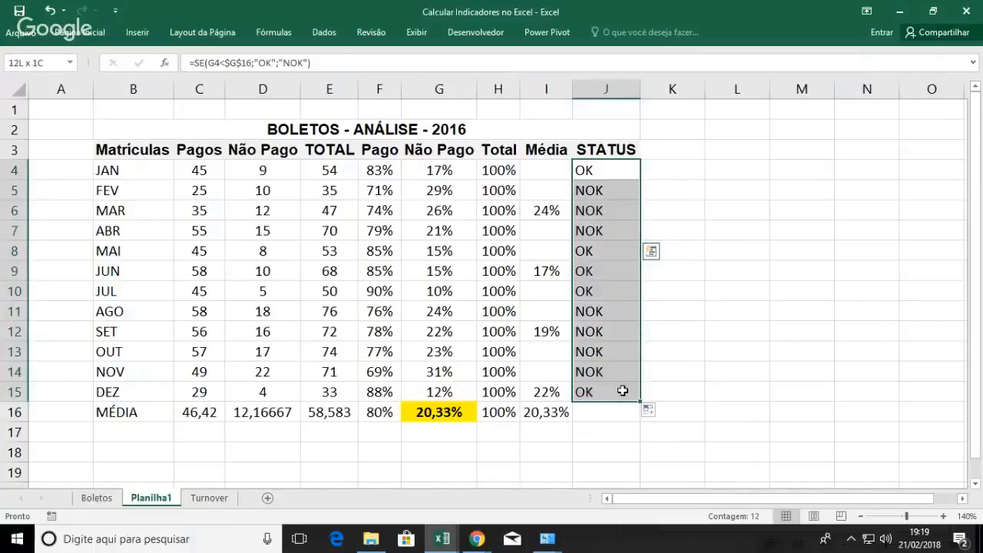
Step: Start an Equal To conditional formatting rule on the STATUS cells J4:J15 for the value OK
drag(595, 171, 594, 384)
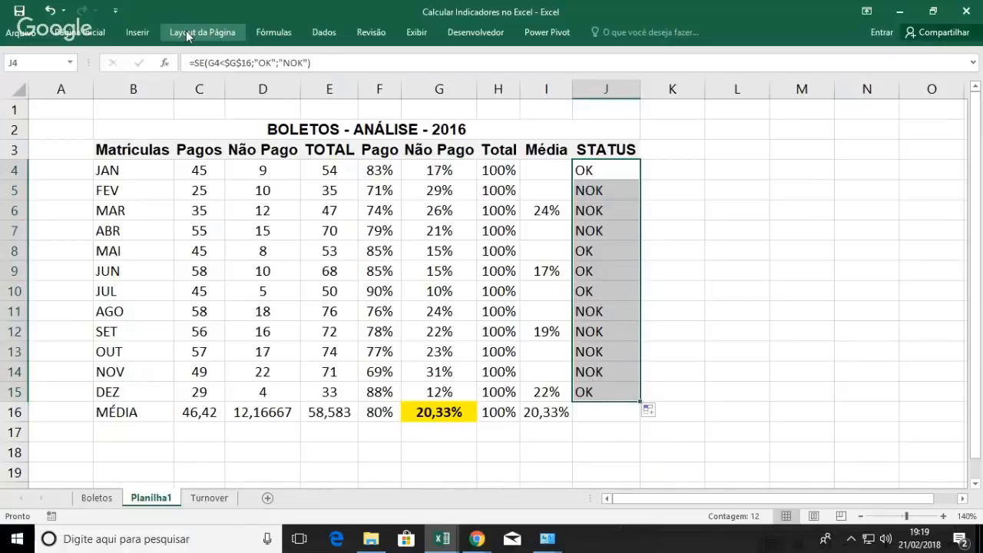
click(86, 32)
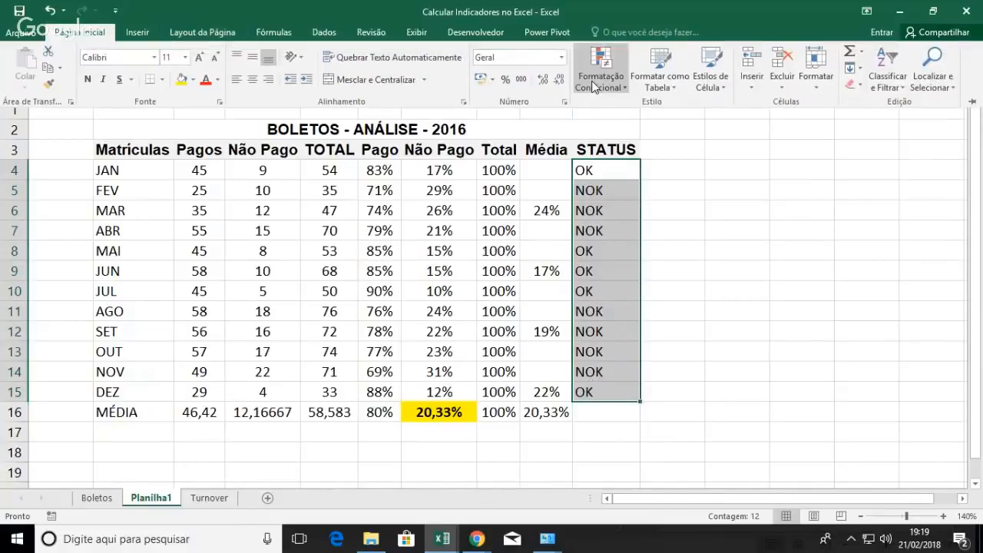
click(615, 91)
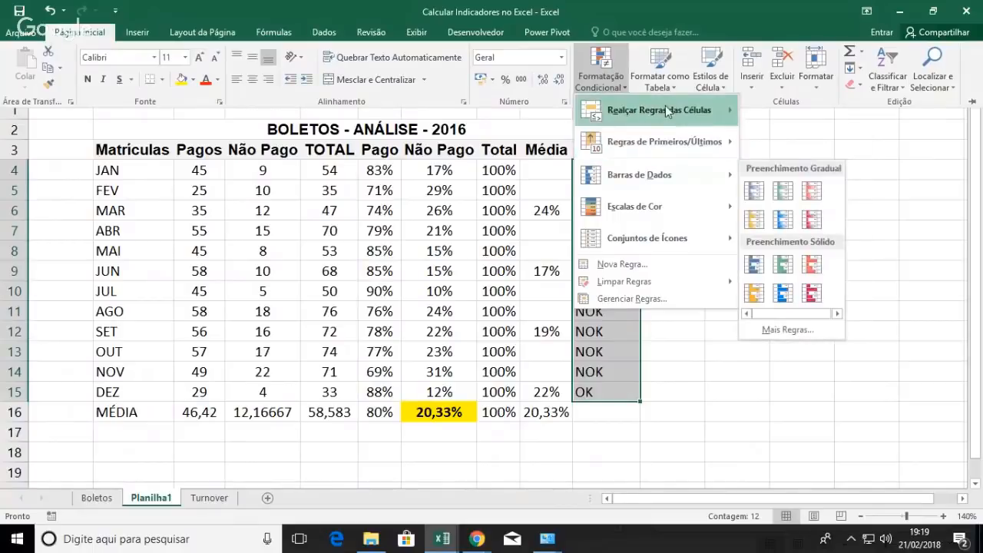
mouse_move(665, 108)
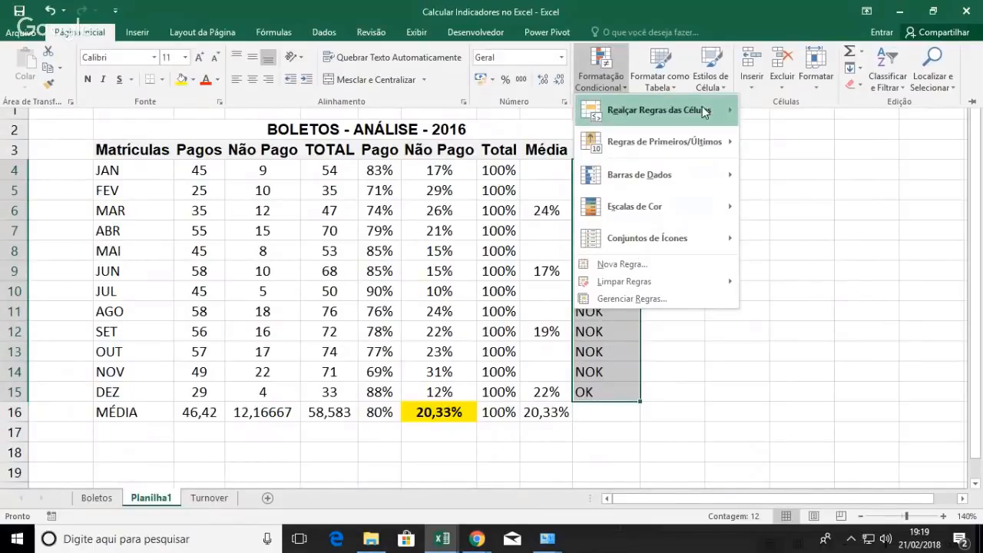
click(789, 222)
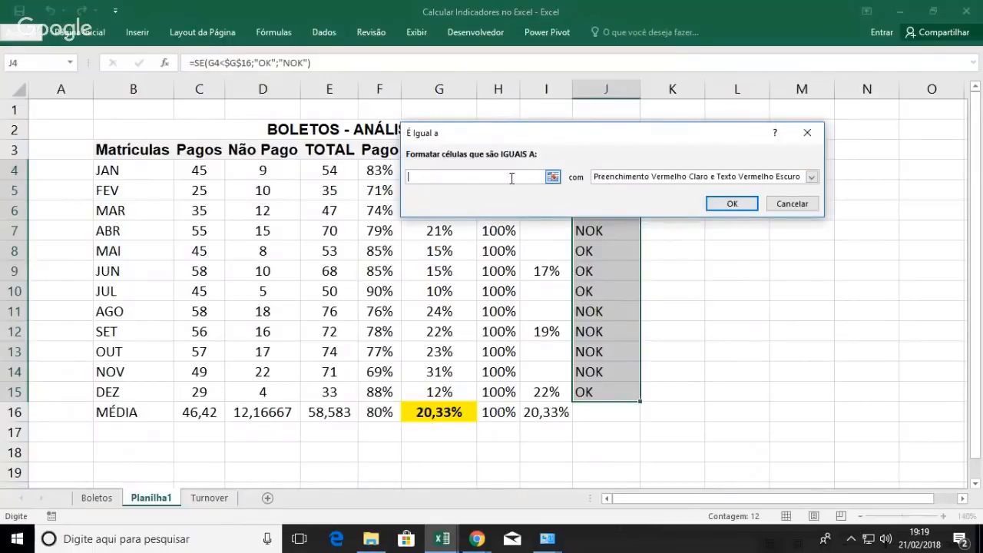
text(OK)
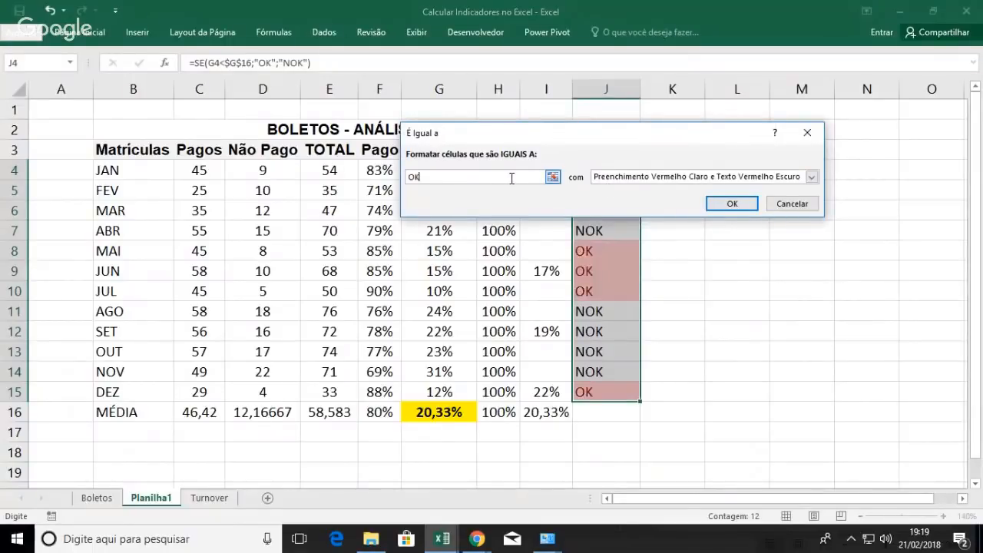
Step: Give the OK rule a custom format with bold green text and apply it
click(812, 177)
click(659, 249)
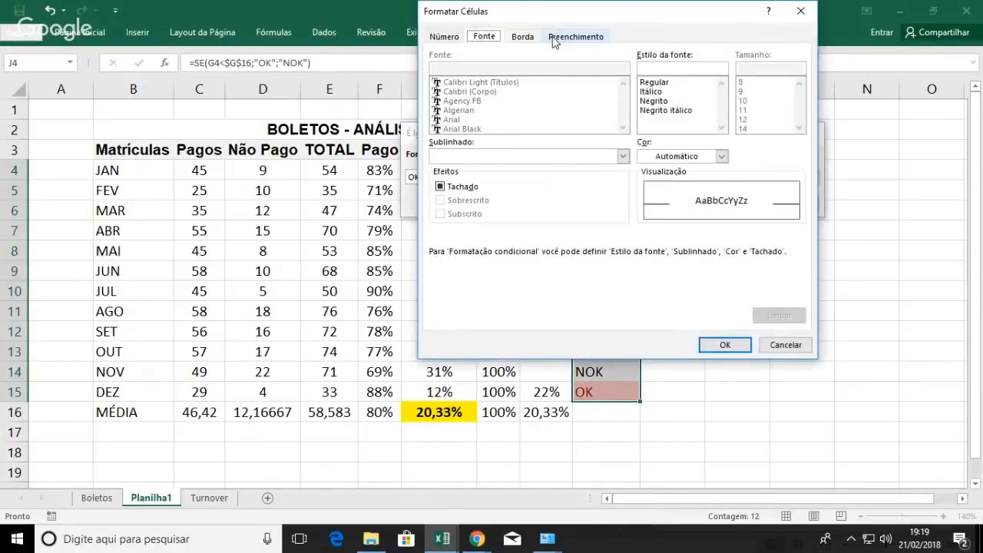
click(657, 101)
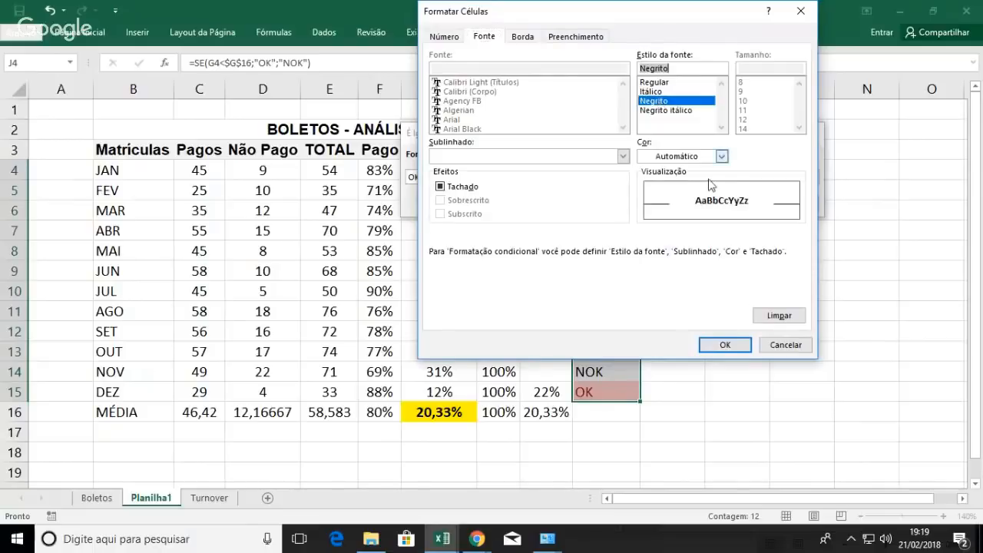
click(722, 156)
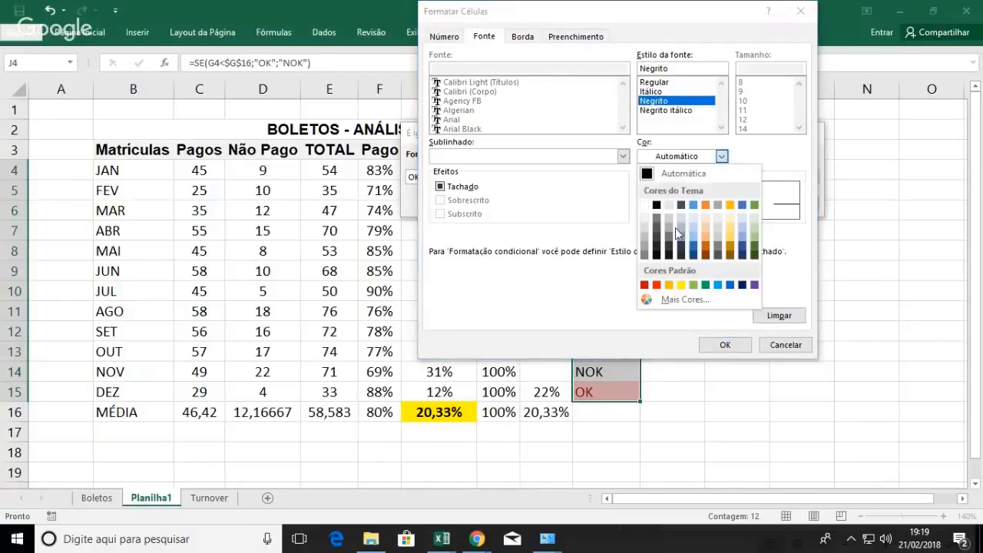
click(706, 285)
click(725, 345)
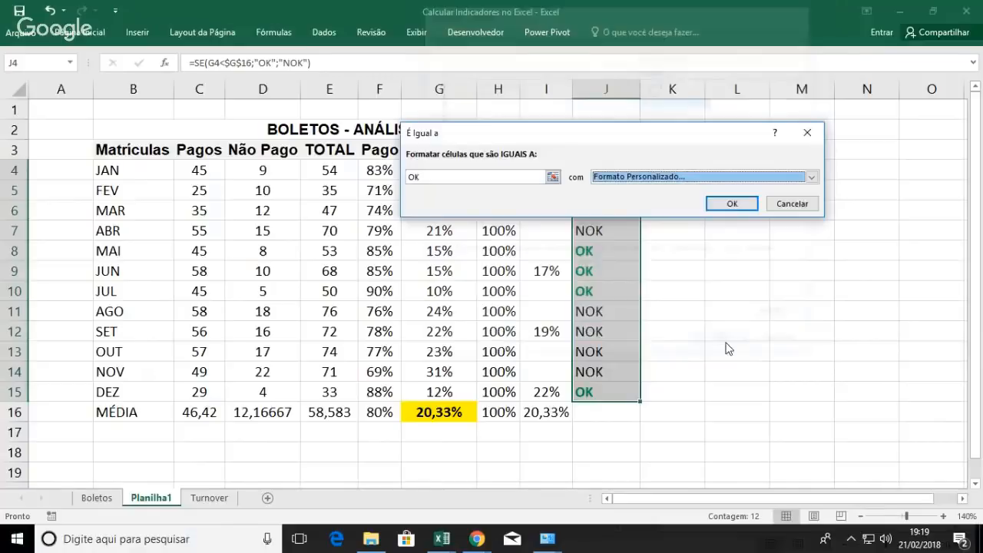
click(732, 203)
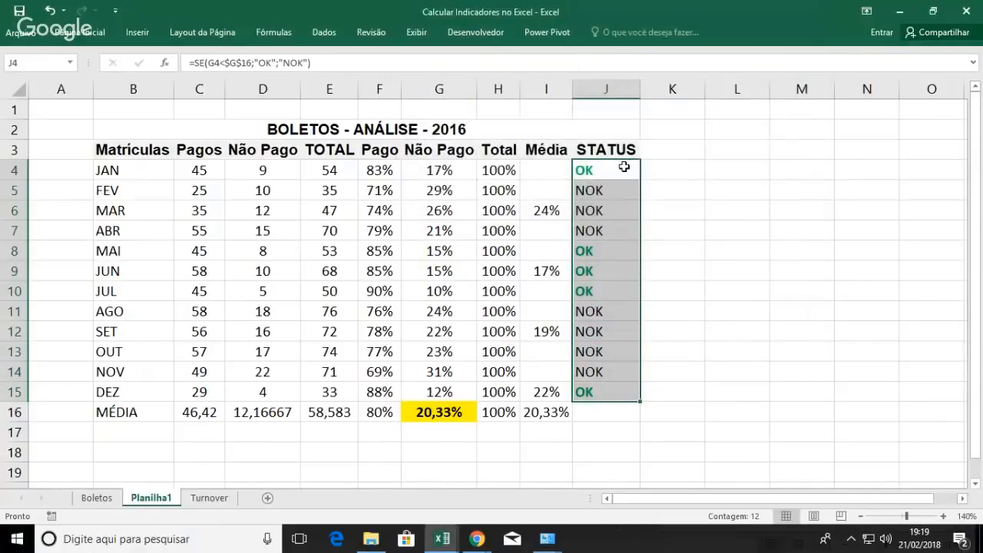
Step: Start a second Equal To conditional formatting rule on J4:J15 for the value NOK
drag(625, 167, 598, 384)
click(91, 36)
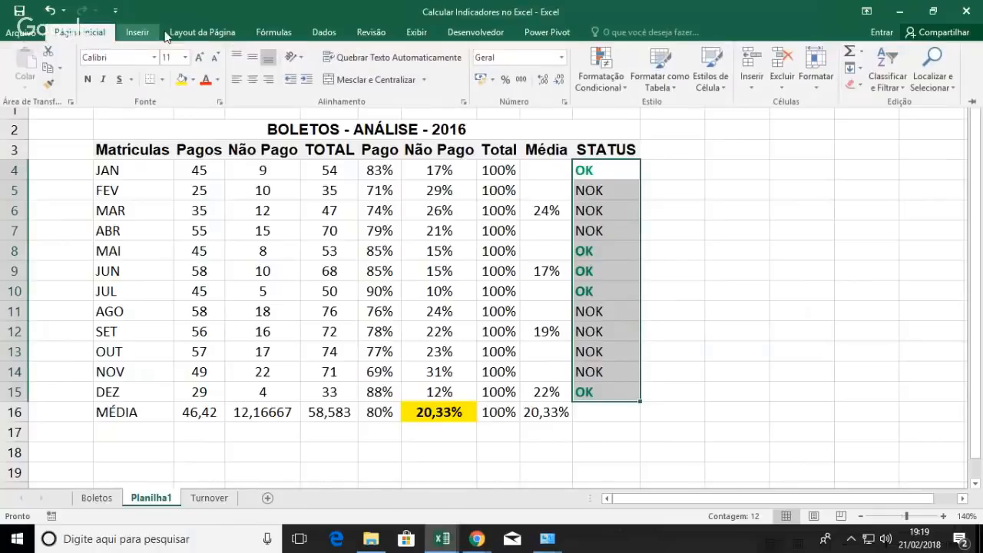
click(601, 69)
mouse_move(620, 112)
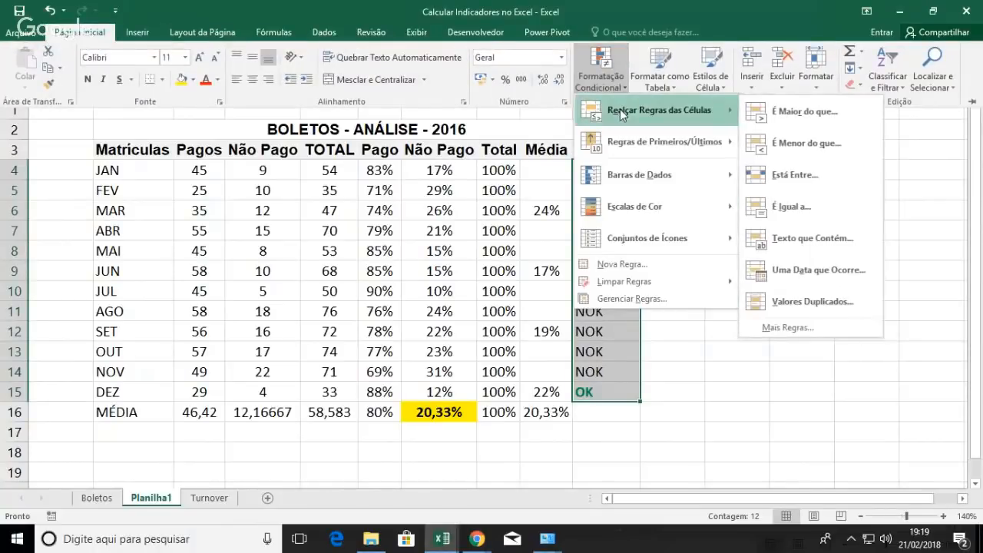
click(816, 207)
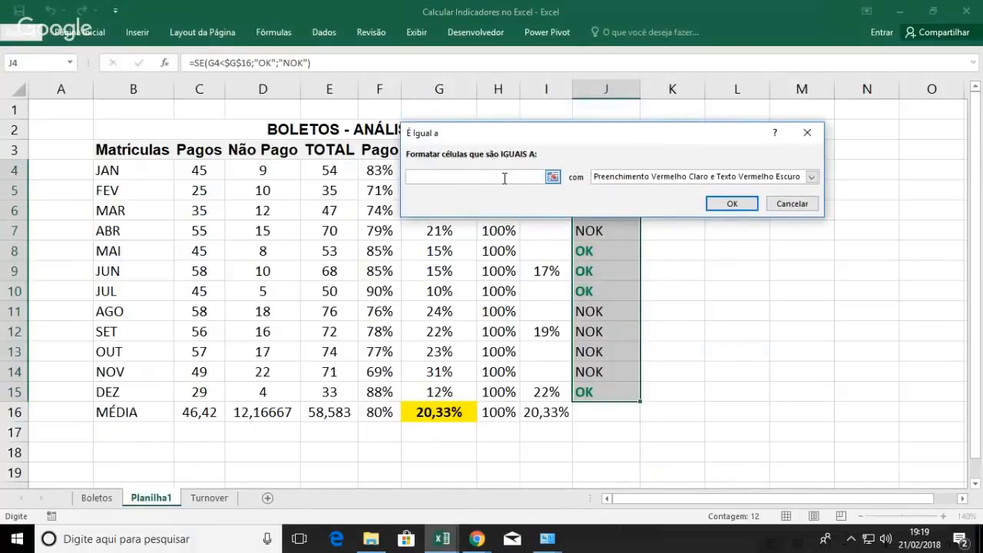
text(NOK)
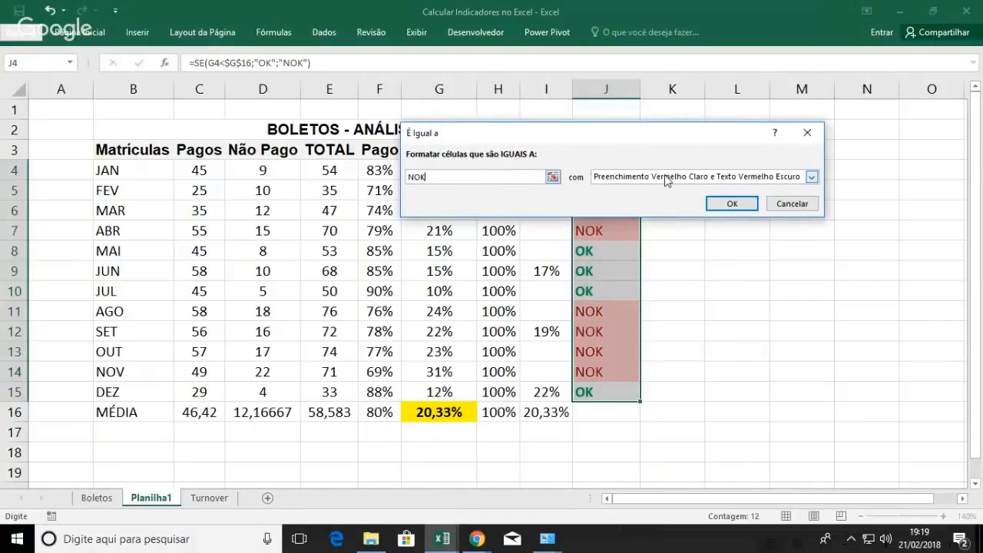
Step: Give the NOK rule a custom format with bold red text and apply it
click(812, 176)
click(667, 247)
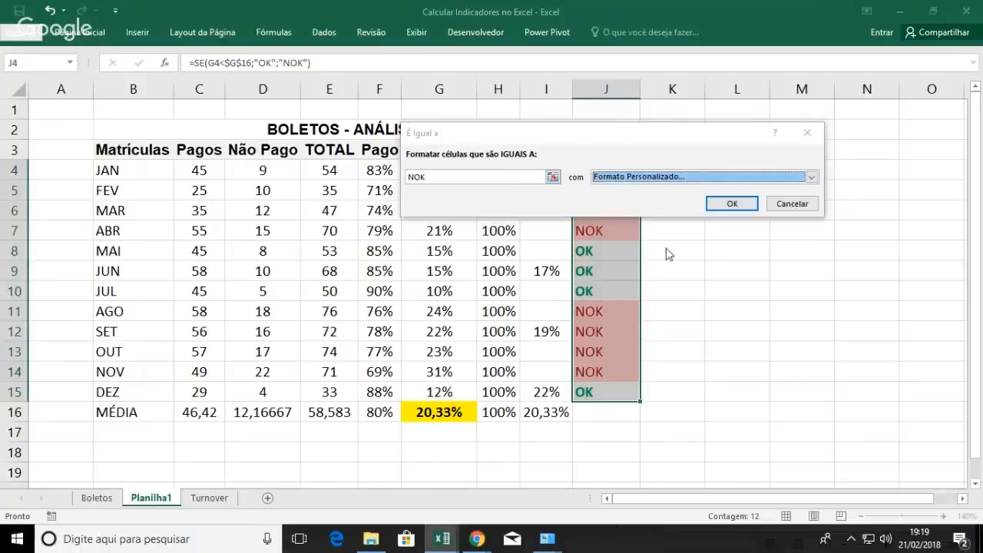
click(654, 101)
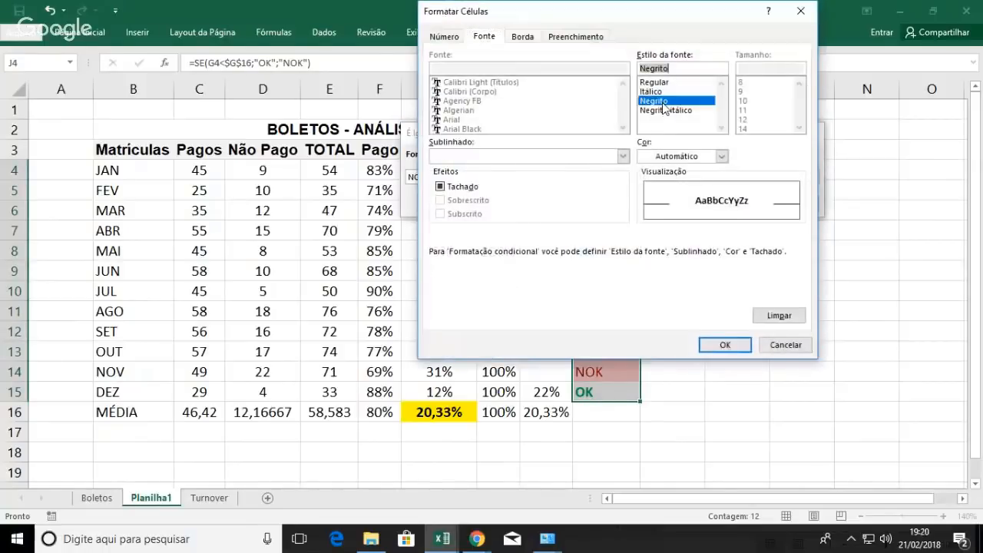
click(723, 157)
click(649, 285)
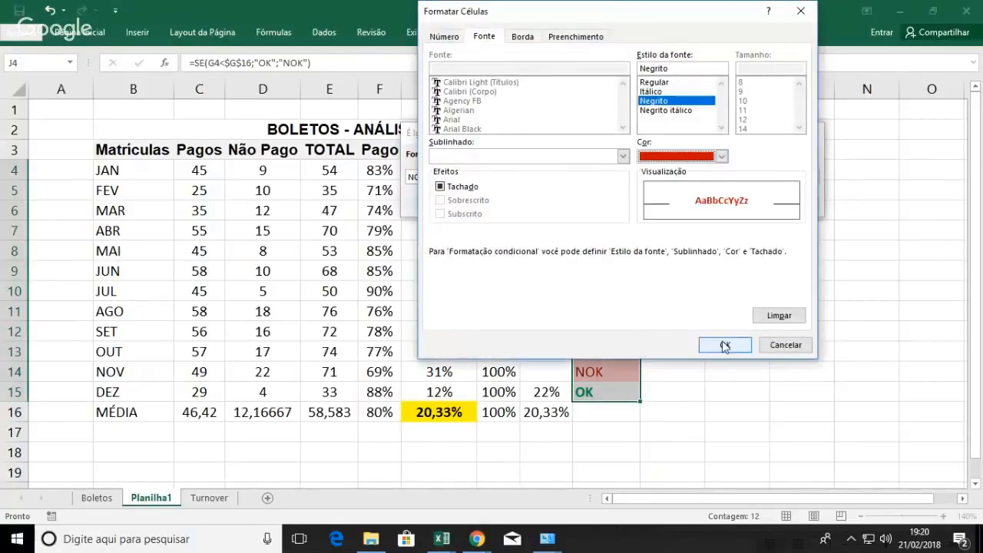
click(724, 346)
click(741, 201)
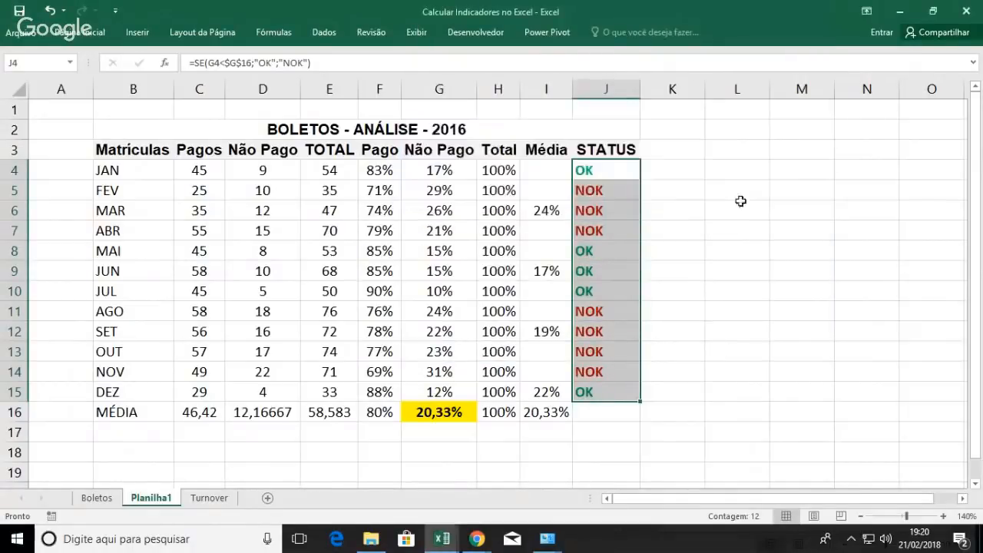
Step: Set February's Pagos count in C5 to 45
click(625, 192)
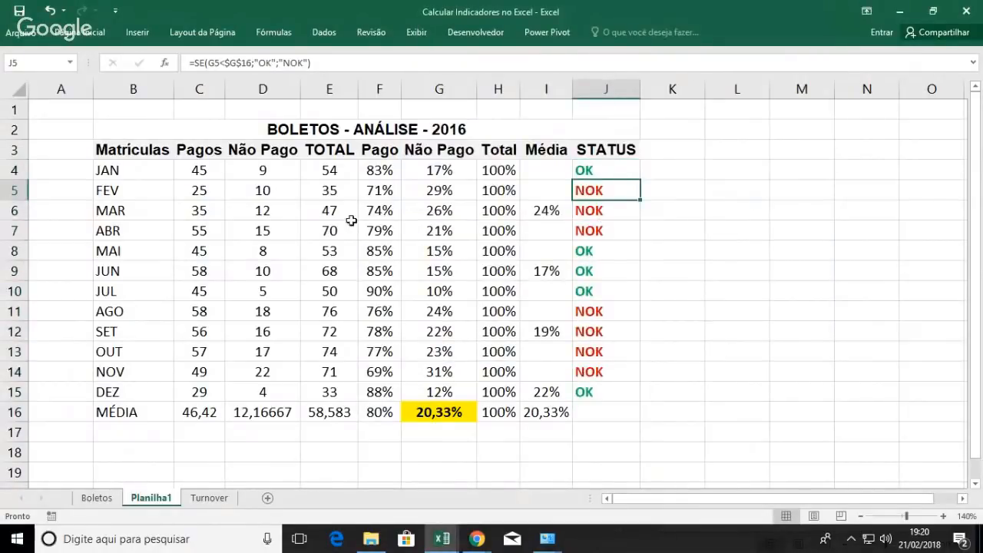
click(265, 191)
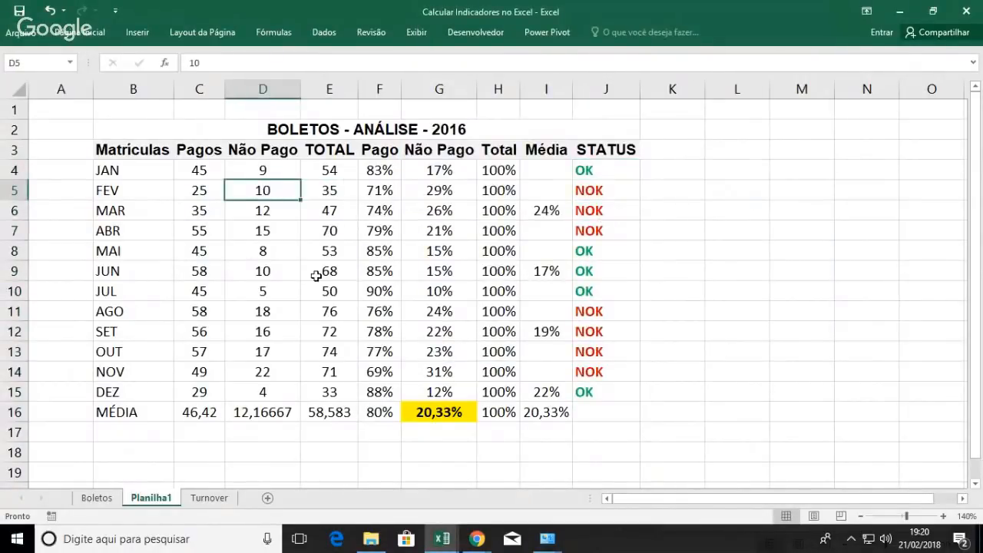
key(Left)
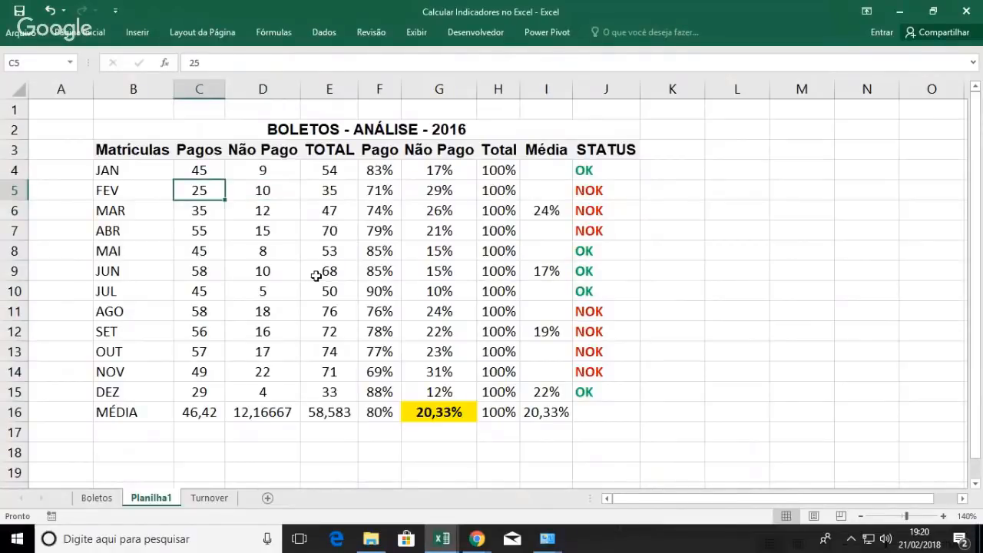
text(45)
key(Return)
key(Up)
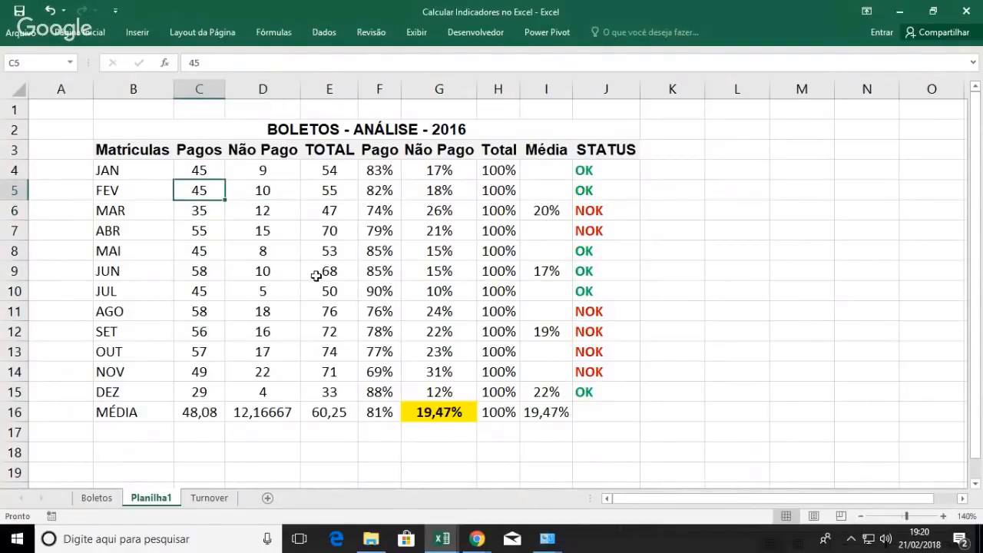
Step: Set January's Não Pago count in D4 to 25
key(Up)
key(Right)
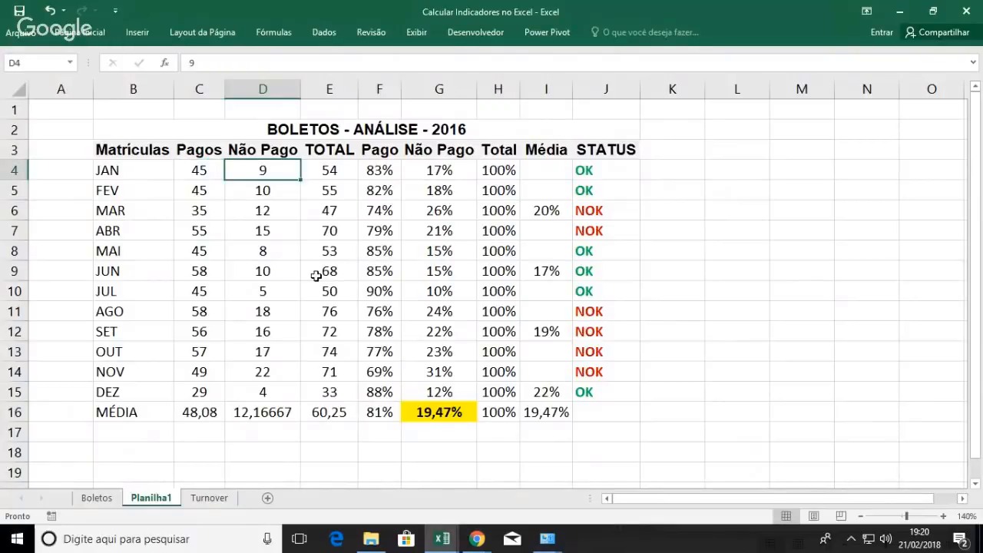
text(25)
key(Return)
key(Up)
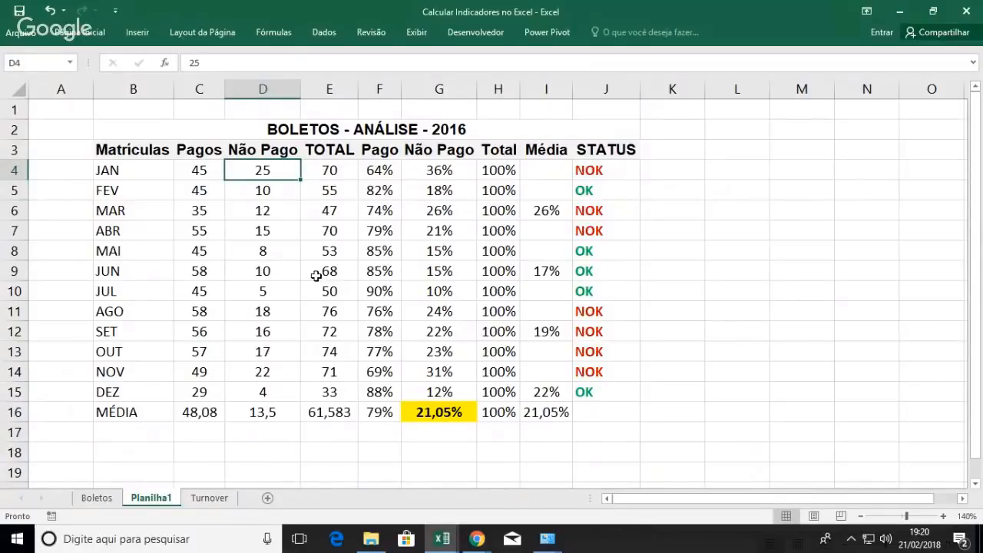
Step: Review the recalculated STATUS column and check each month marked OK
drag(612, 168, 611, 388)
click(612, 249)
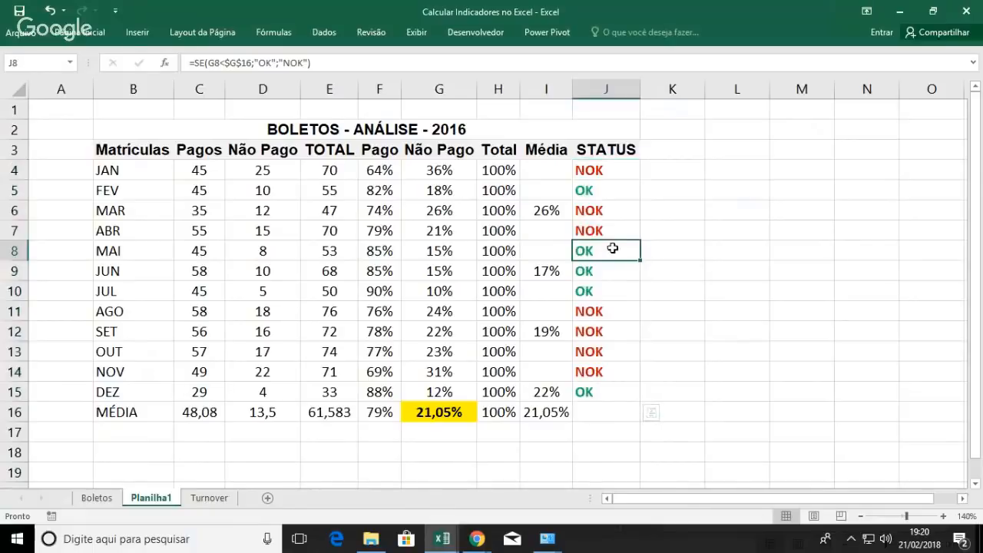
click(607, 192)
click(605, 257)
click(606, 275)
click(603, 288)
click(604, 389)
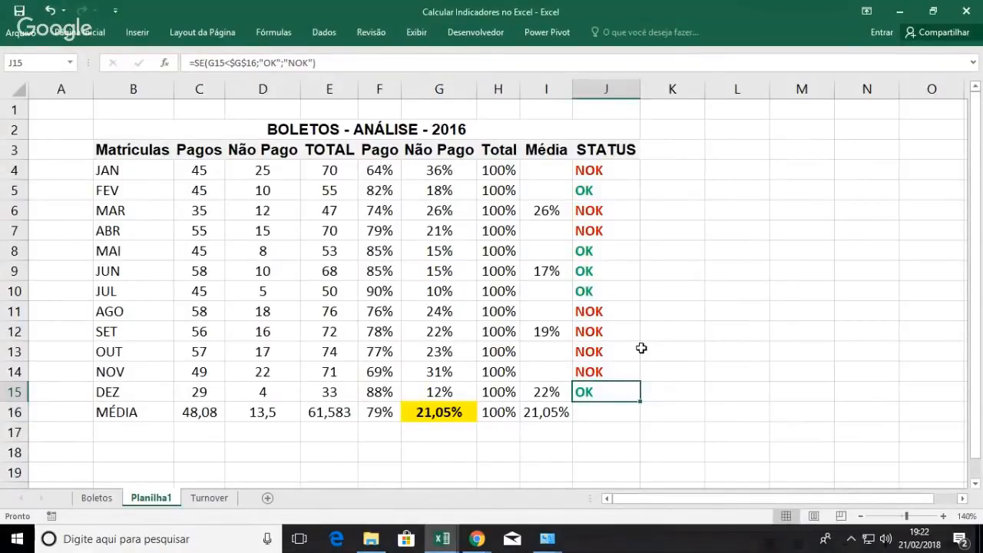
Step: Copy the whole 2016 analysis table B2:J16 and paste it starting at L2
drag(407, 132, 431, 415)
key(ctrl+c)
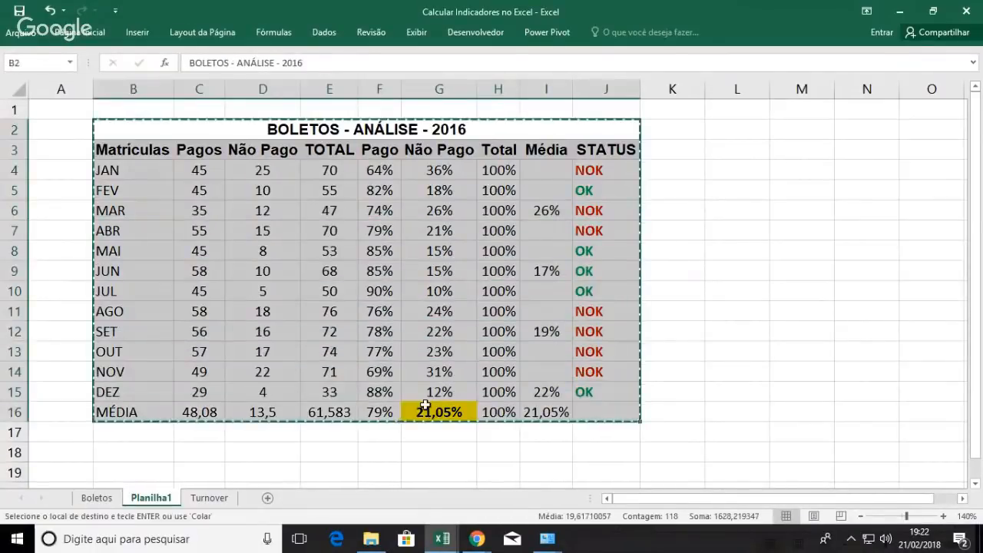
click(745, 132)
key(ctrl+v)
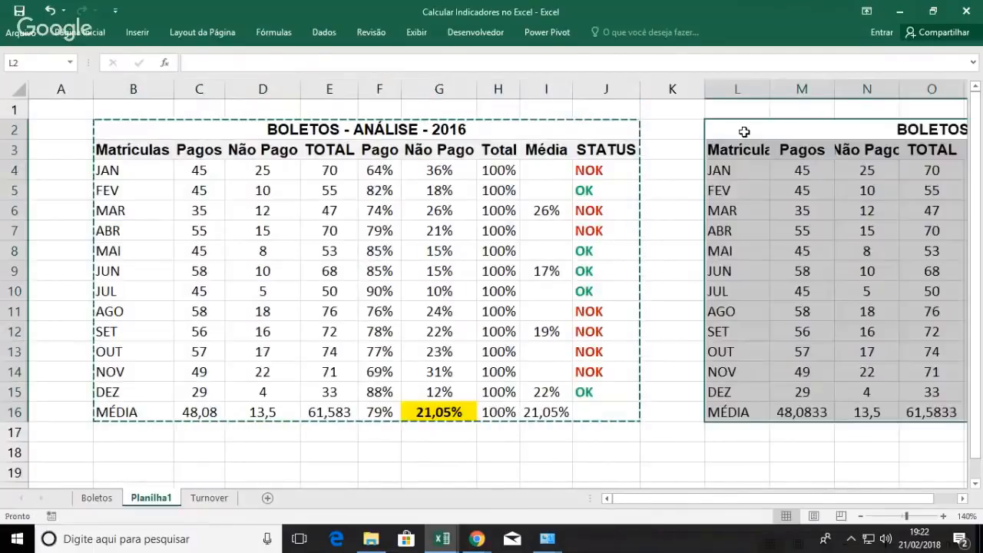
Step: Change the copied table's title to BOLETOS - ANÁLISE - 2017
click(963, 499)
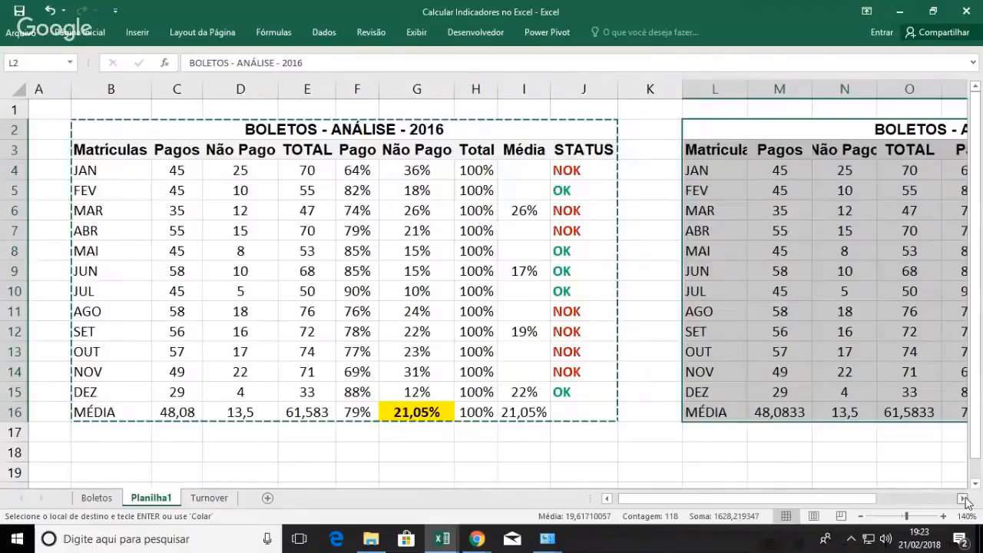
click(964, 498)
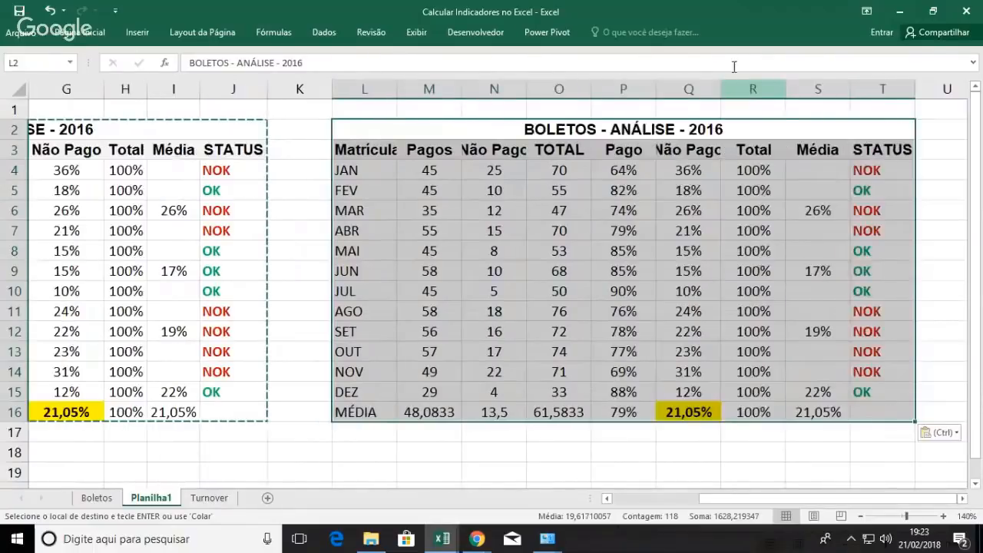
double_click(726, 131)
key(BackSpace)
text(7)
key(Return)
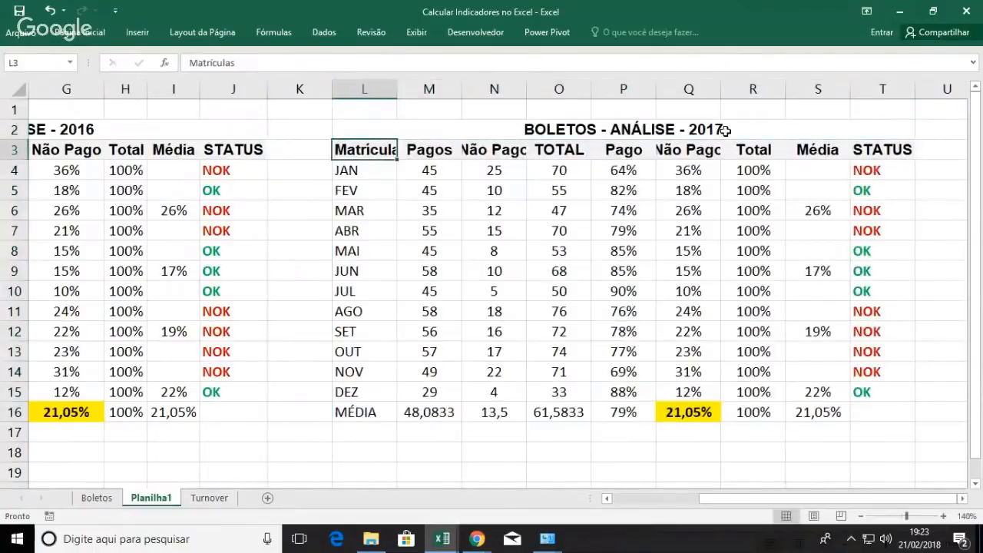
Step: Auto-fit columns L, N and Q so the 2017 table's headers fit
double_click(397, 88)
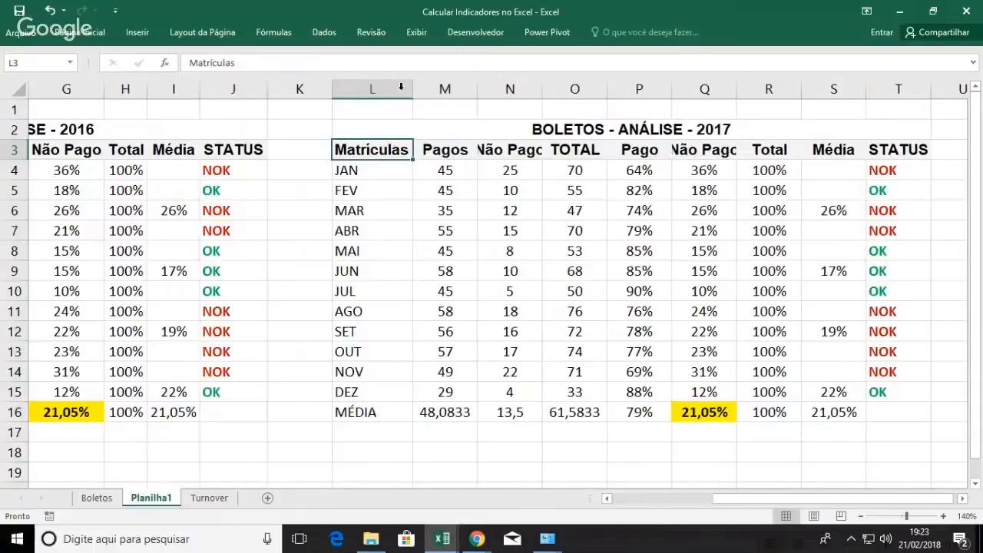
double_click(542, 89)
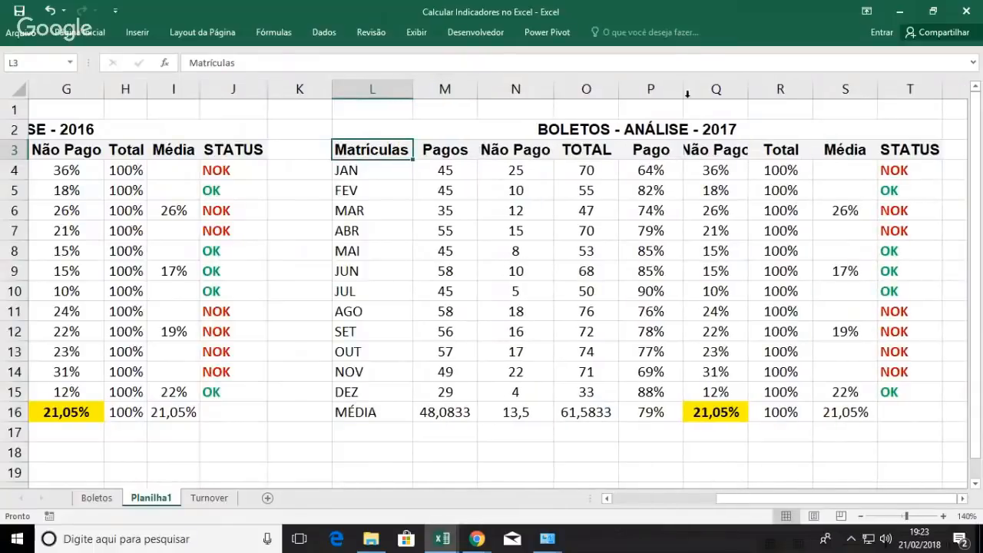
double_click(749, 89)
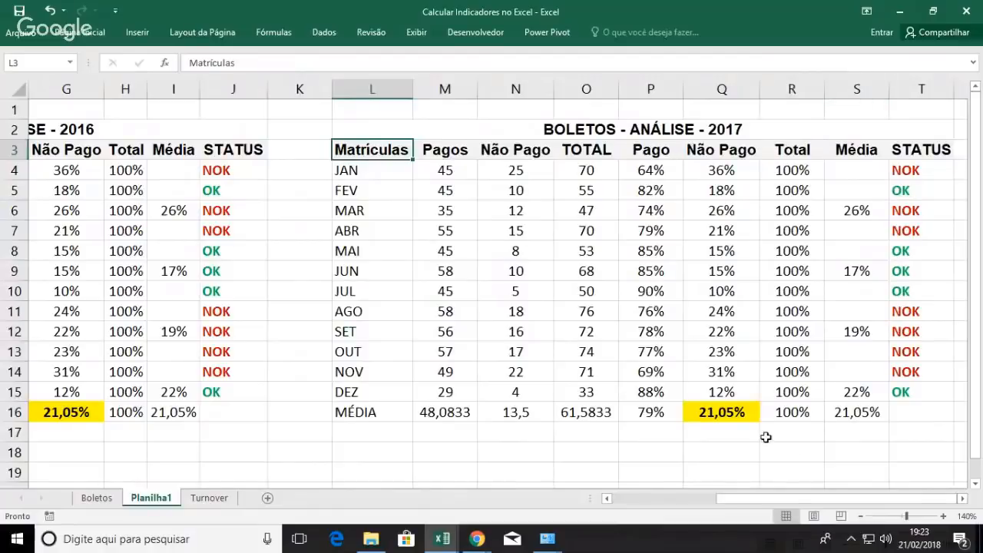
Step: Clear the Não Pago average from Q16 in the 2017 table and check the 2016 average in G16
click(737, 414)
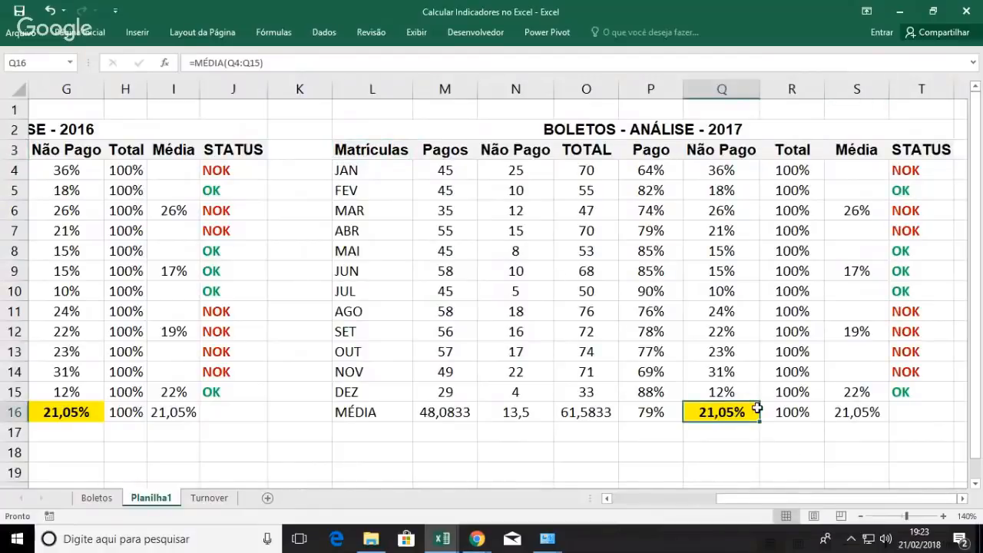
key(Delete)
key(Up)
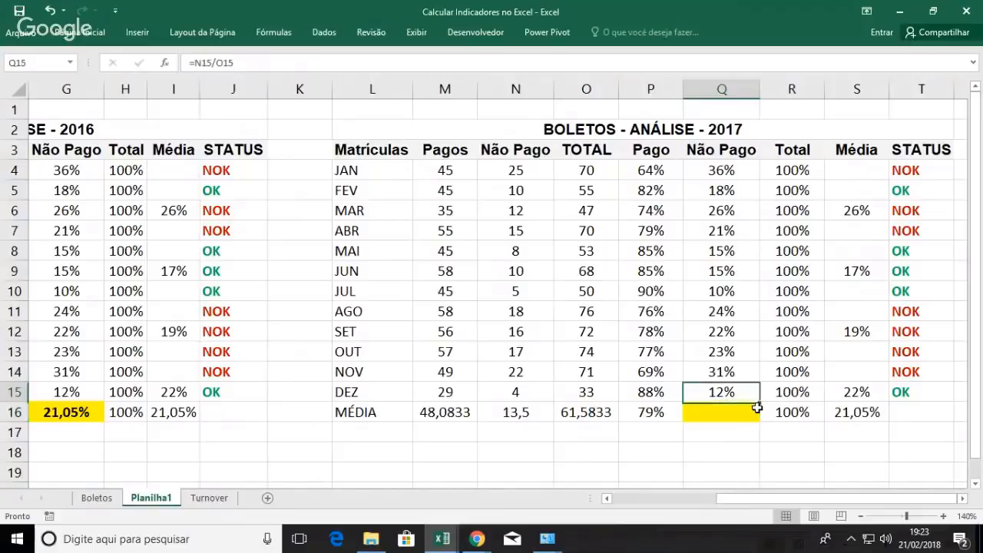
key(Down)
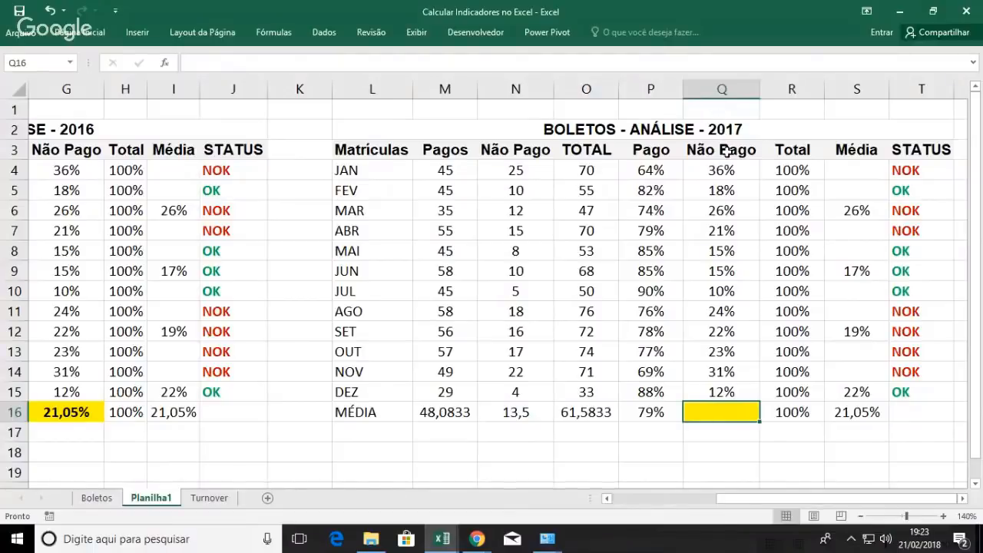
click(86, 415)
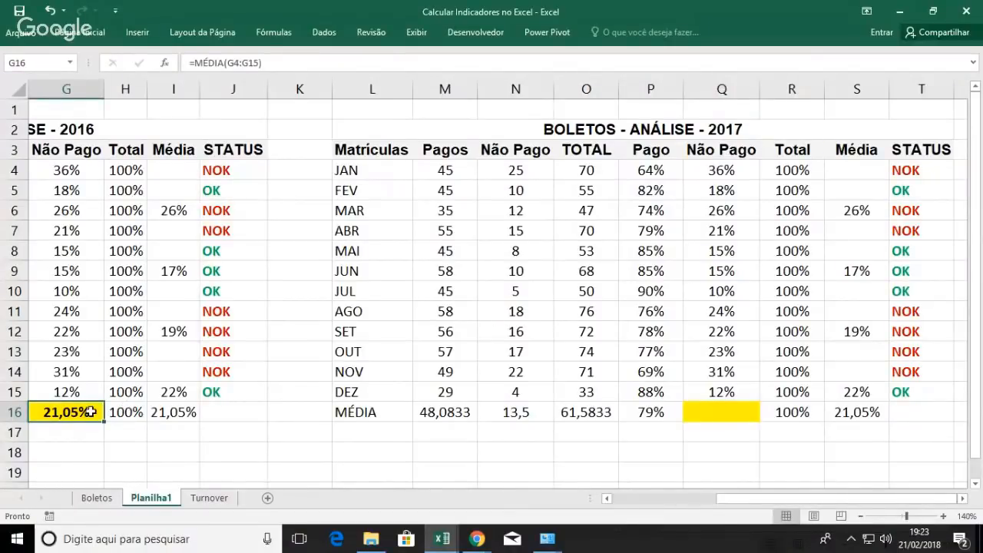
click(435, 111)
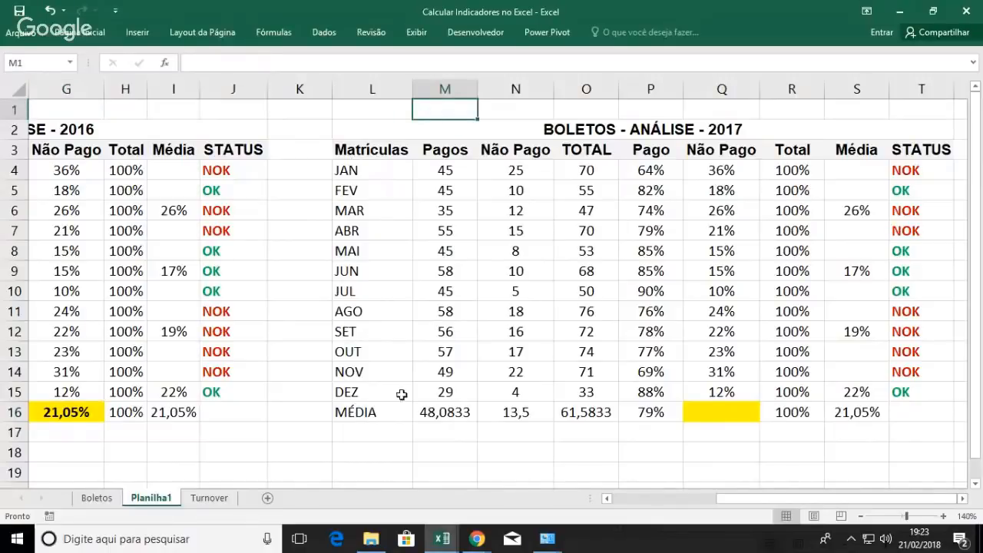
Step: Enter the label KPI 2017 in M18 below the 2017 table
click(453, 448)
text(indi)
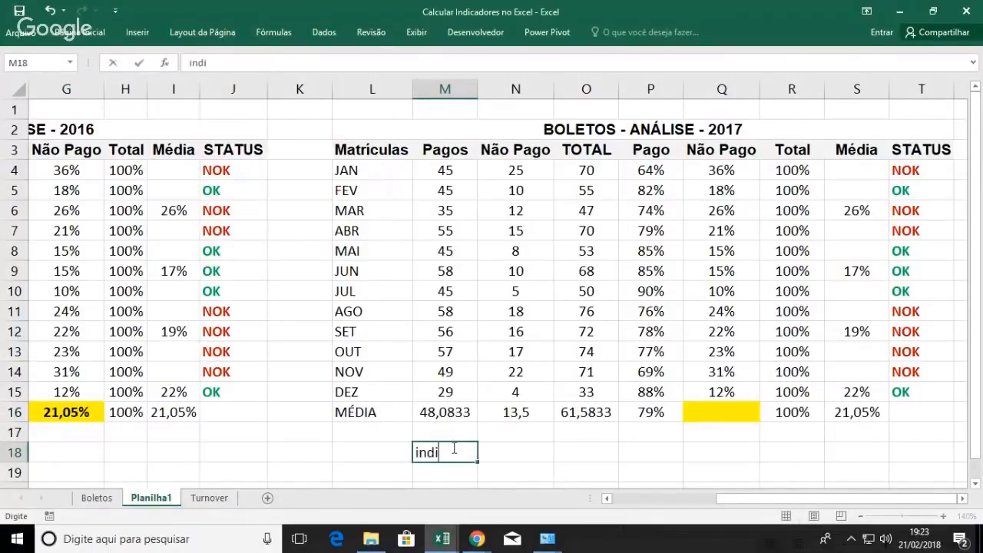
key(BackSpace)
key(BackSpace)
key(BackSpace)
key(BackSpace)
text(indic)
key(BackSpace)
key(BackSpace)
key(BackSpace)
key(BackSpace)
key(BackSpace)
text(kpi)
key(BackSpace)
key(BackSpace)
key(BackSpace)
text(KPI 2018)
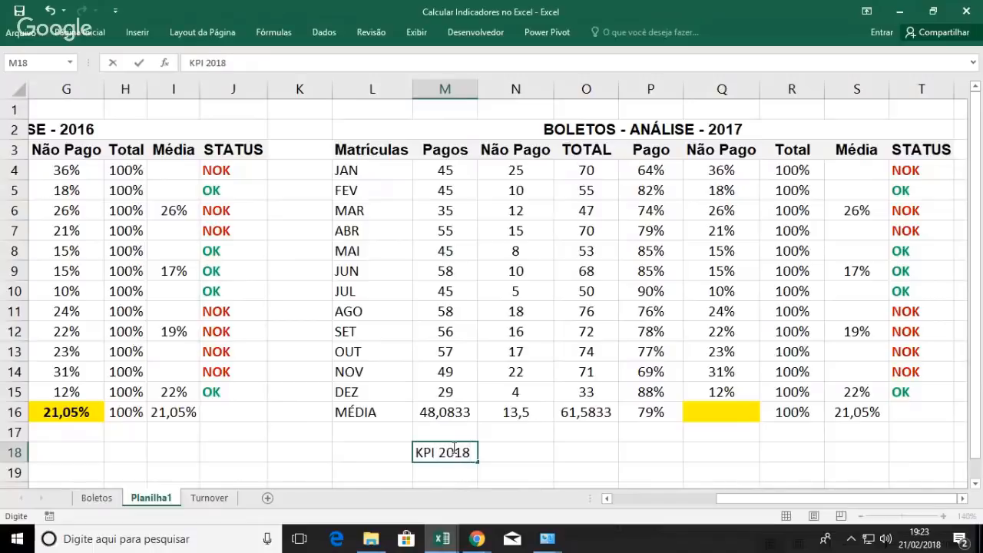
key(BackSpace)
text(7)
key(Tab)
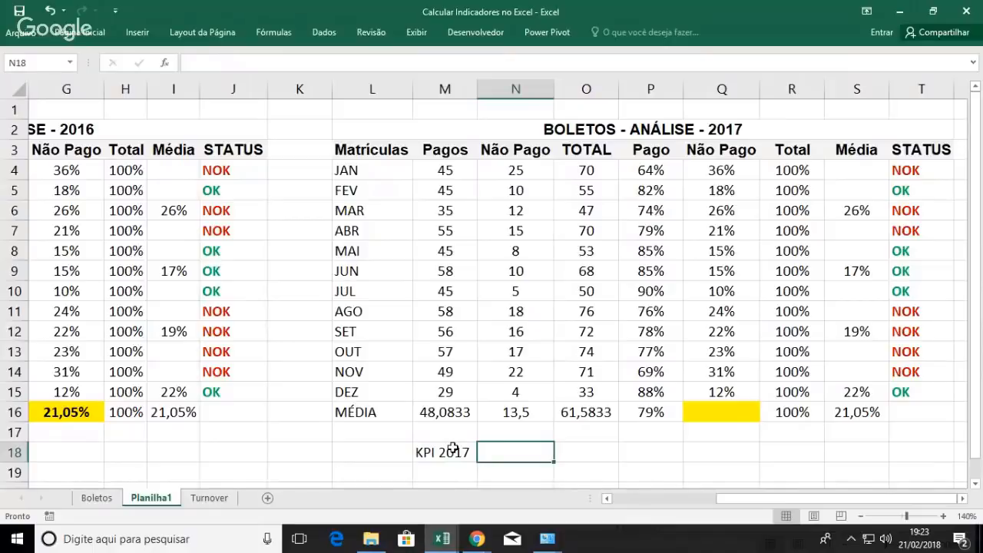
Step: Link N18 to the 2016 Não Pago average with the formula =G16
text(=)
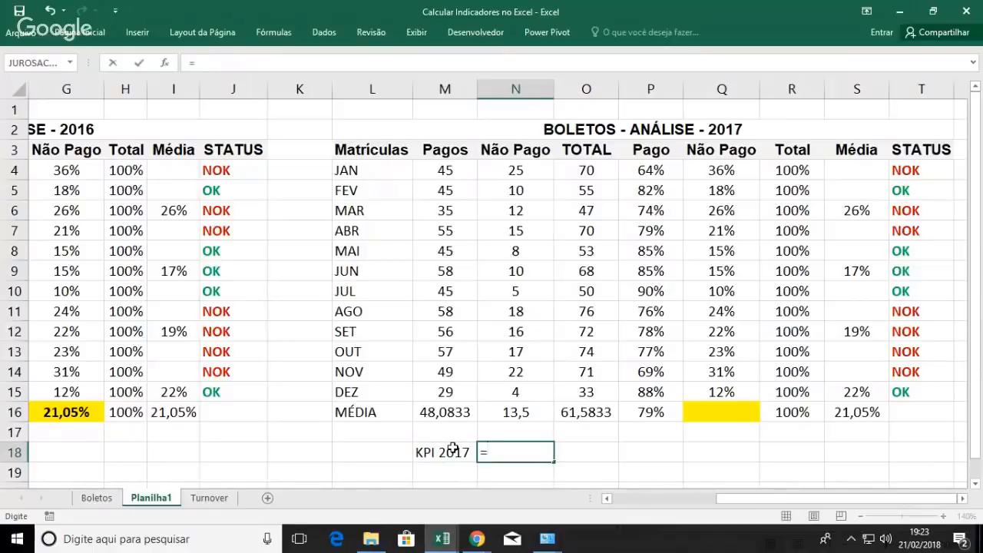
click(84, 414)
key(Return)
key(Up)
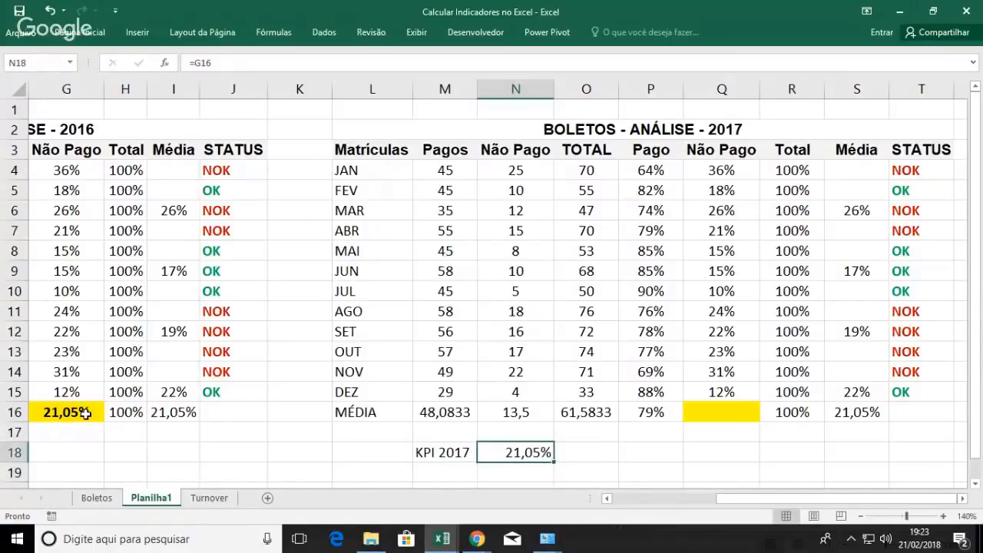
Step: Format the KPI cells M18:N18 with yellow fill, bold centered text and borders on all sides
drag(430, 455, 496, 454)
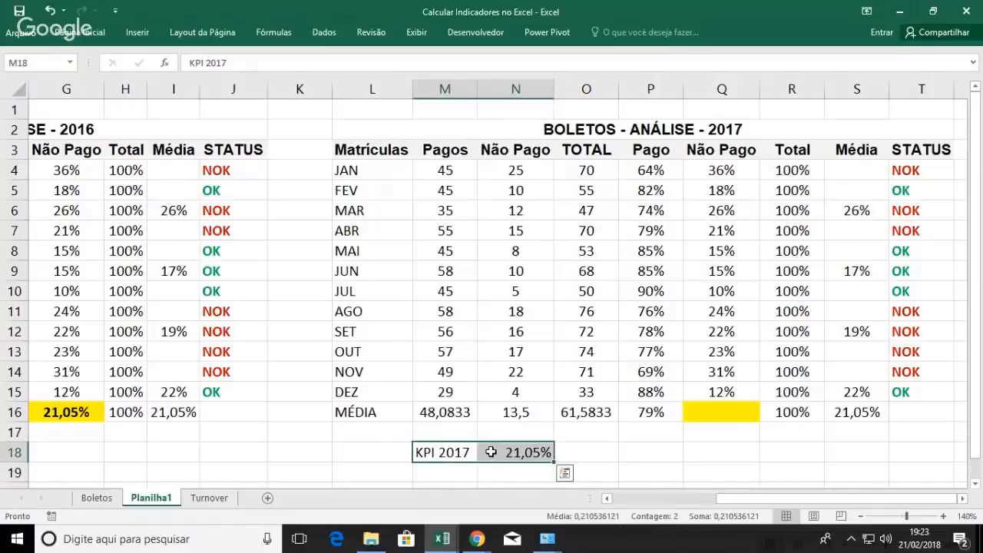
click(92, 35)
click(182, 79)
click(87, 79)
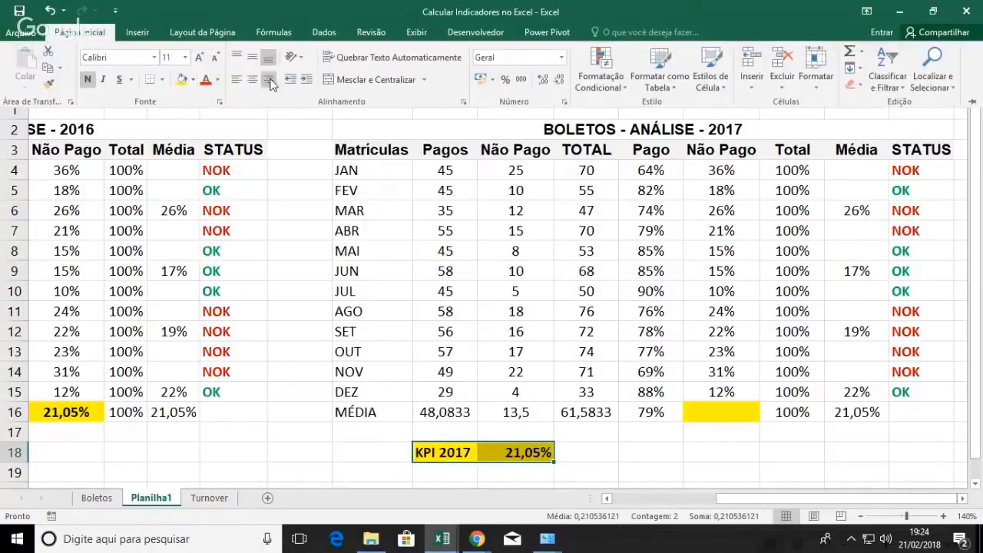
click(255, 79)
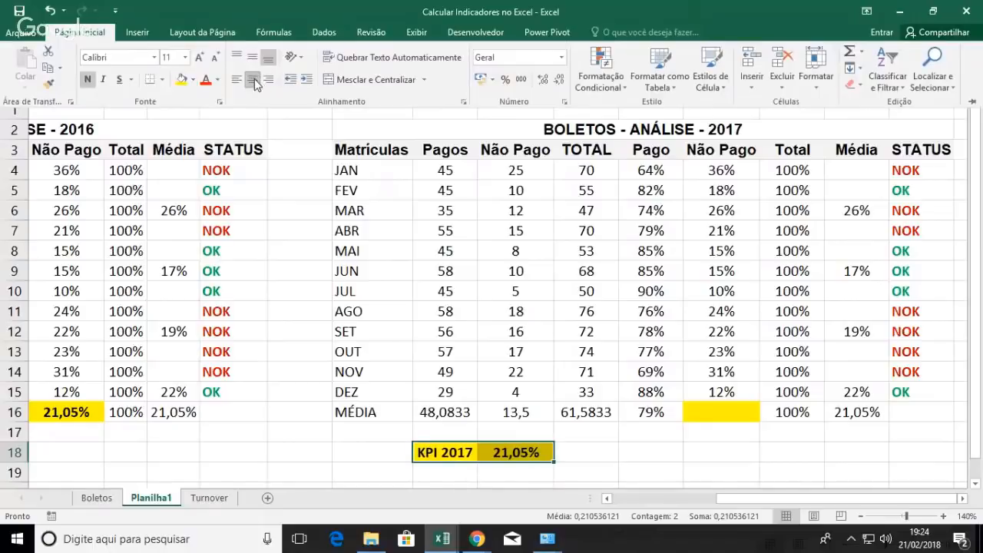
click(162, 80)
click(196, 202)
click(586, 453)
click(586, 454)
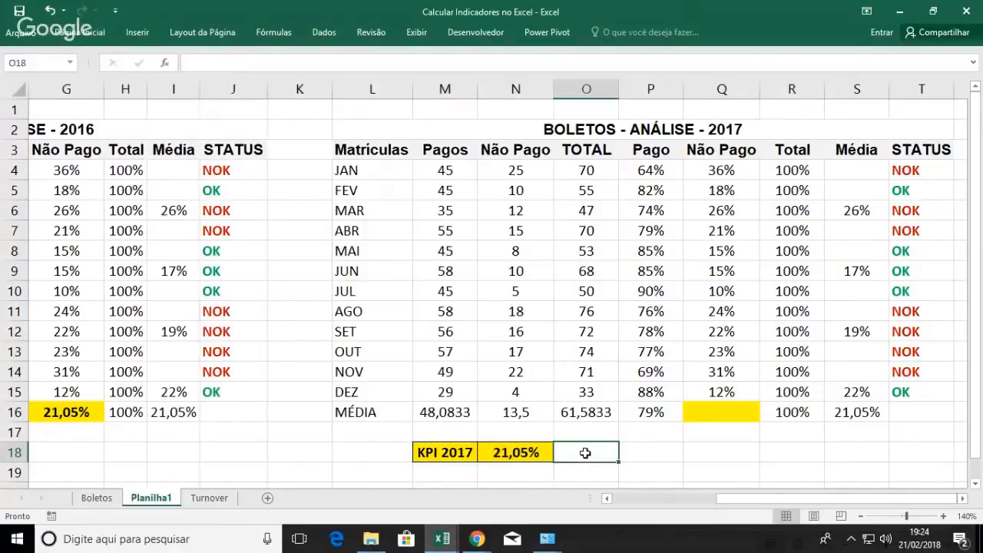
Step: Set columns M through S of the 2017 table to one equal width
double_click(963, 499)
click(689, 454)
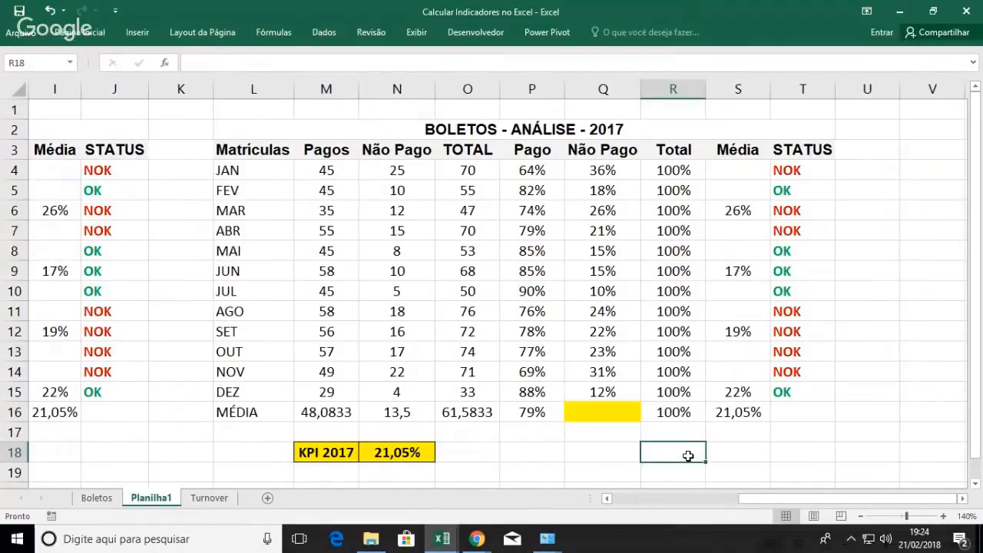
double_click(964, 498)
drag(206, 89, 656, 89)
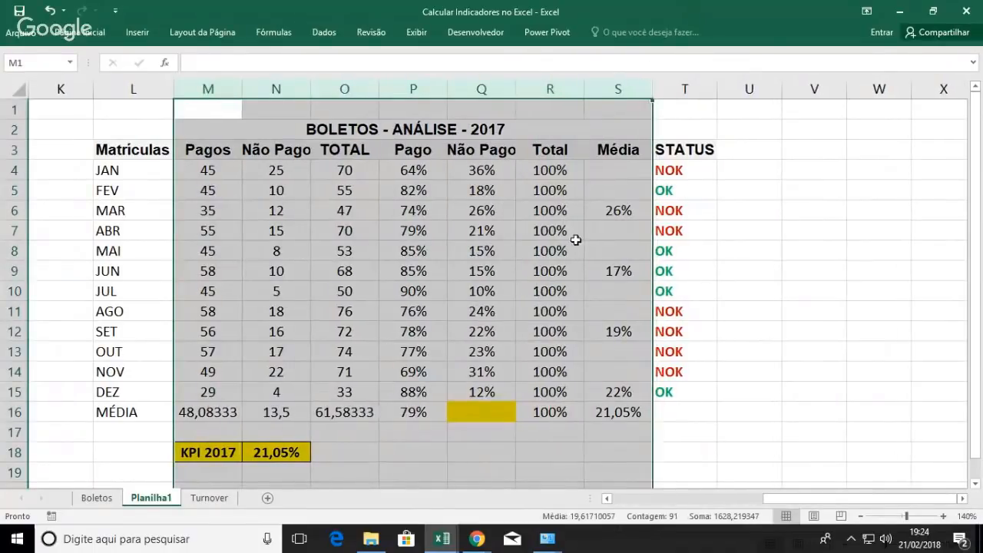
click(506, 410)
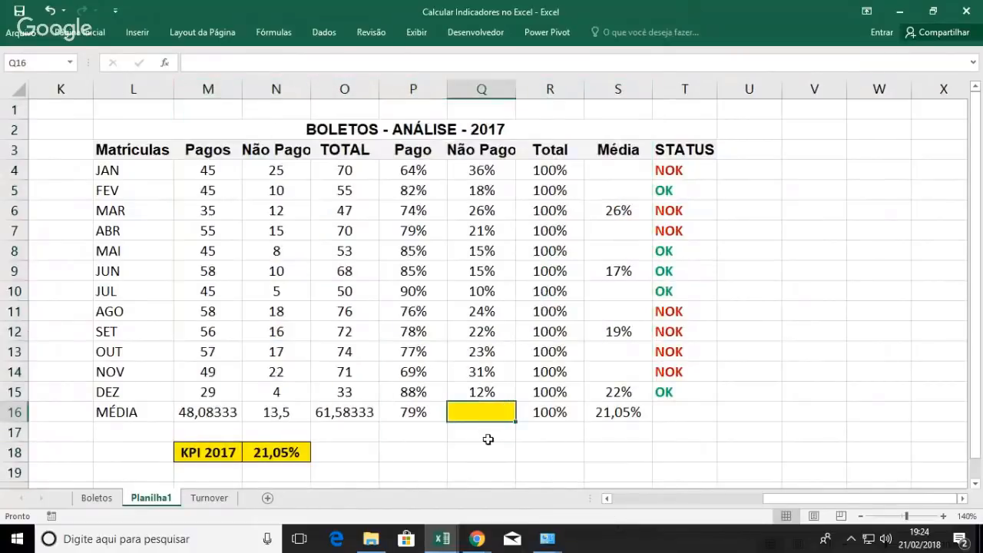
click(486, 434)
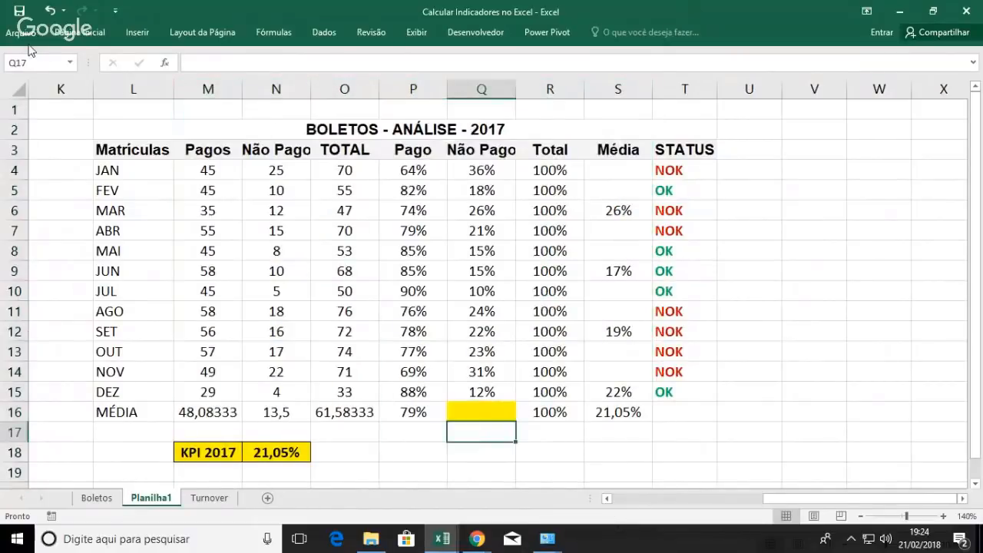
click(491, 413)
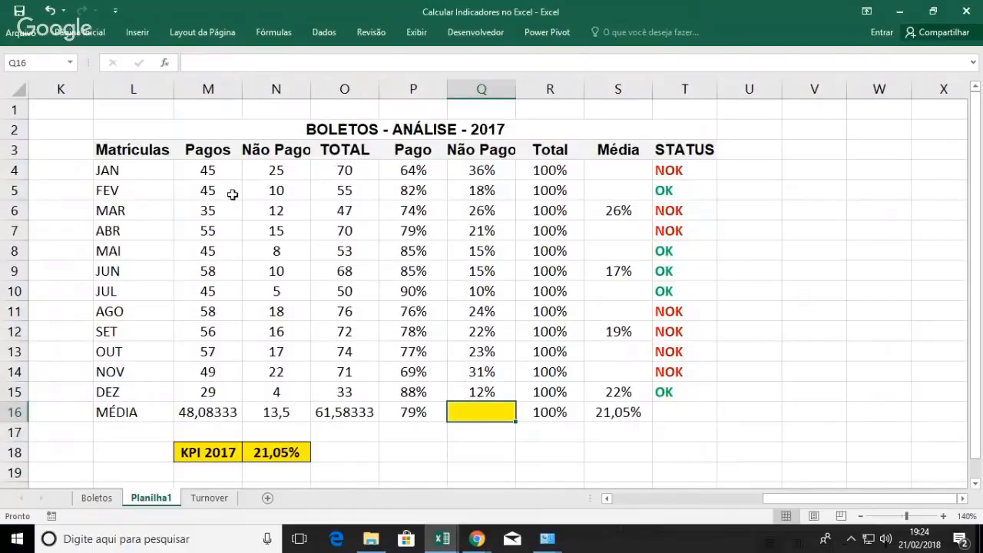
Step: Clear the 2017 Pagos and Não Pago counts in M4:N15 and auto-fit column N
drag(204, 174, 264, 392)
key(Delete)
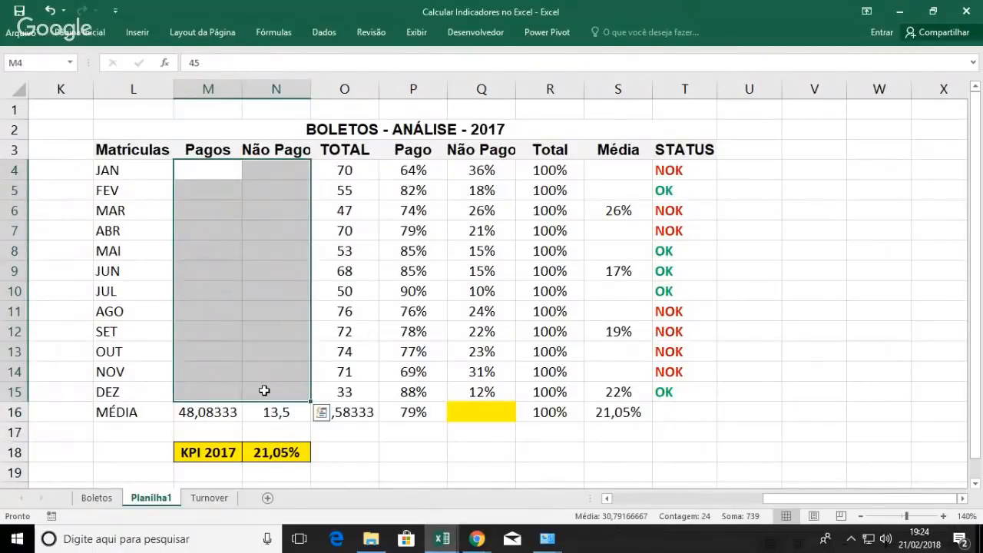
key(Right)
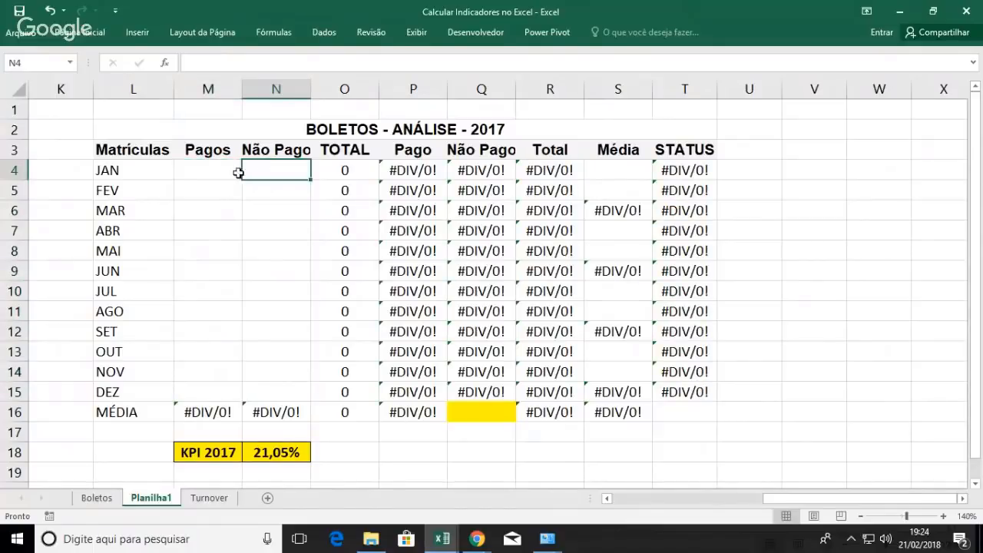
double_click(312, 89)
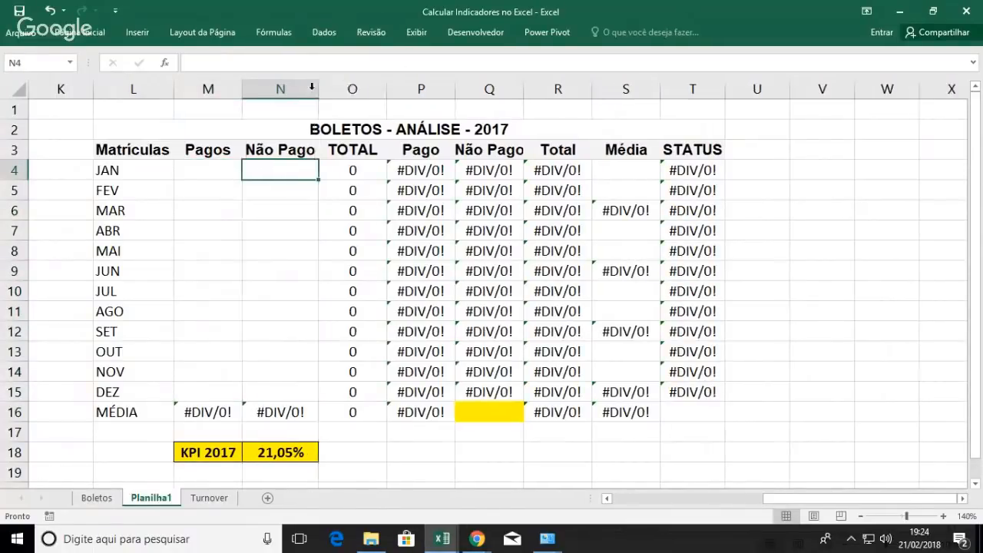
drag(212, 165, 278, 384)
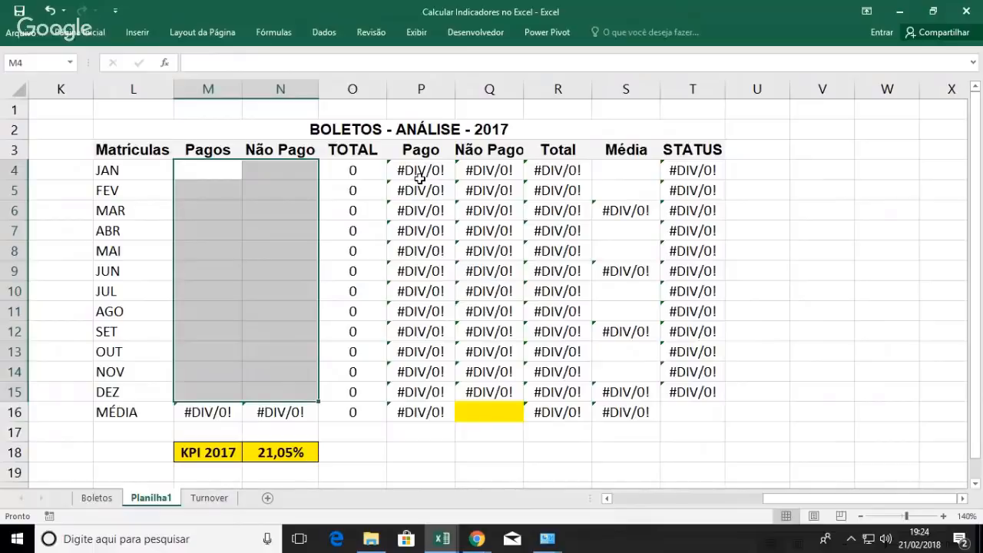
Step: Wrap January's Pago percentage in P4 with an error fallback: =SEERRO(M4/O4;"-")
click(420, 178)
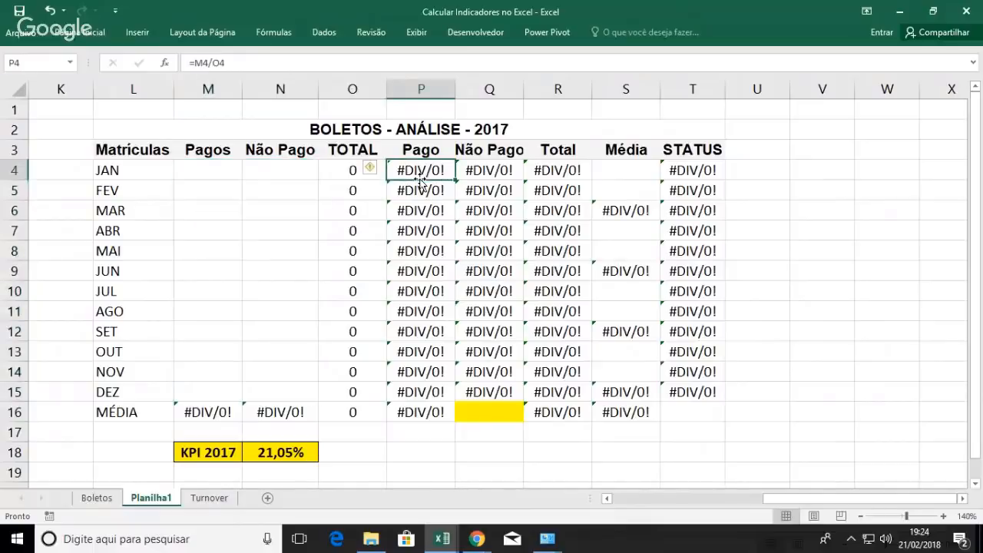
double_click(420, 170)
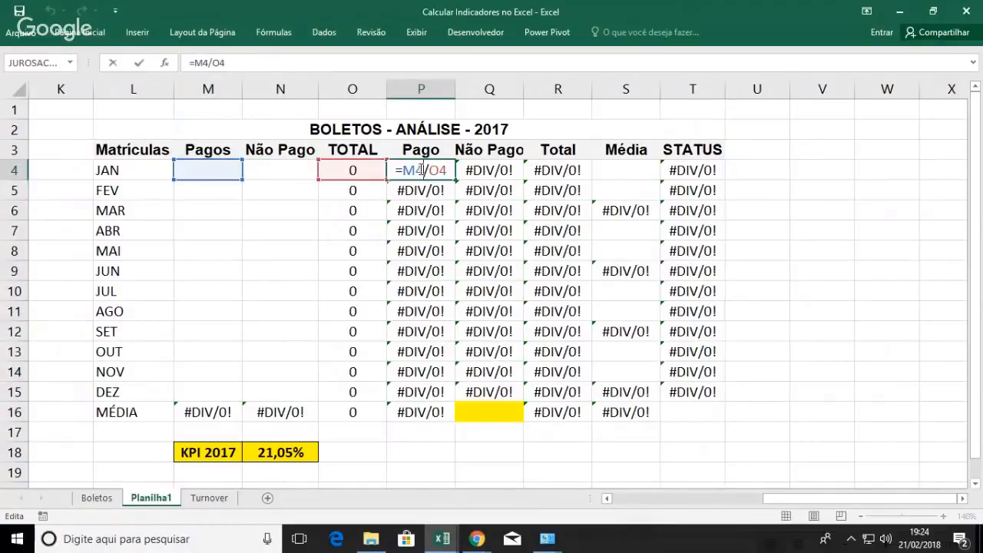
key(Left)
key(Left)
key(Left)
key(Left)
key(Left)
text(SEE)
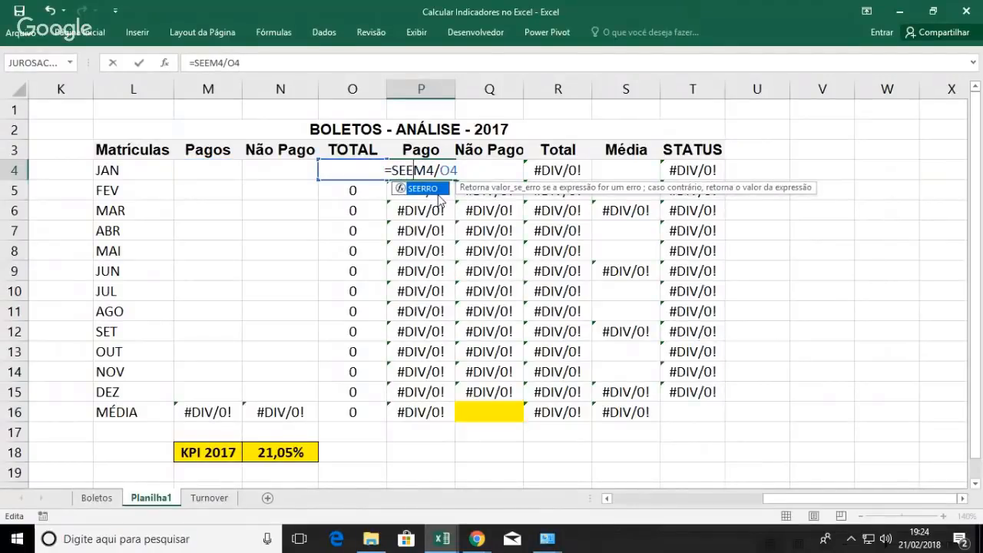
double_click(433, 189)
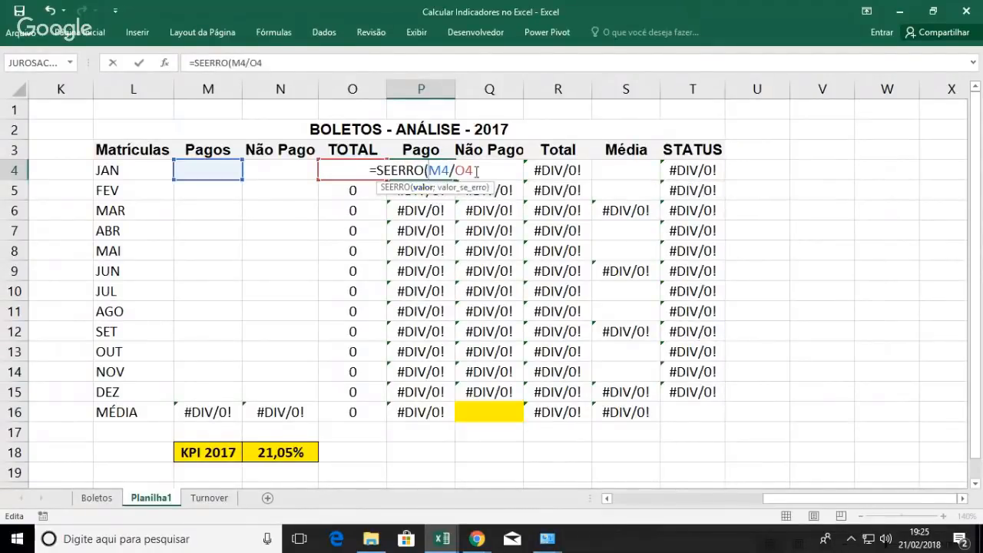
click(477, 170)
text())
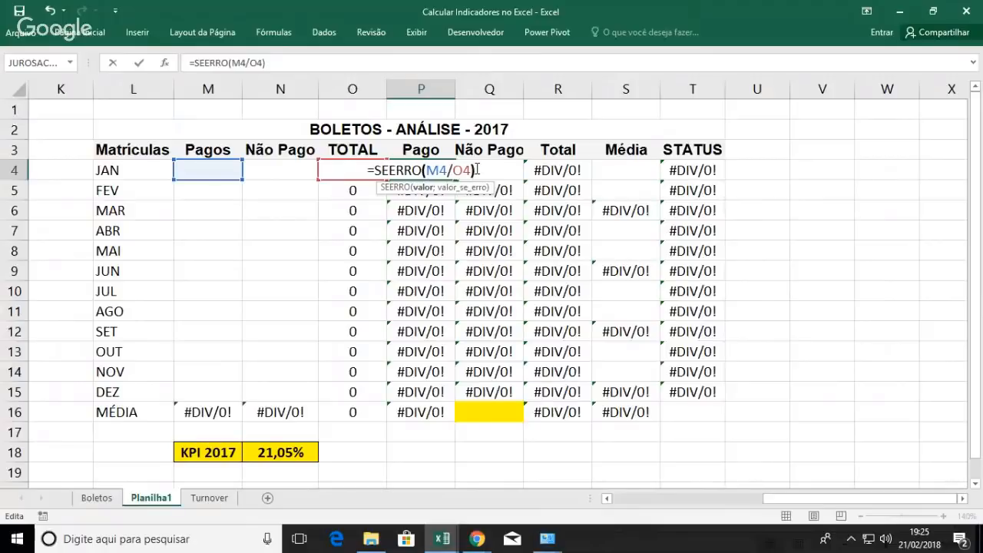
key(BackSpace)
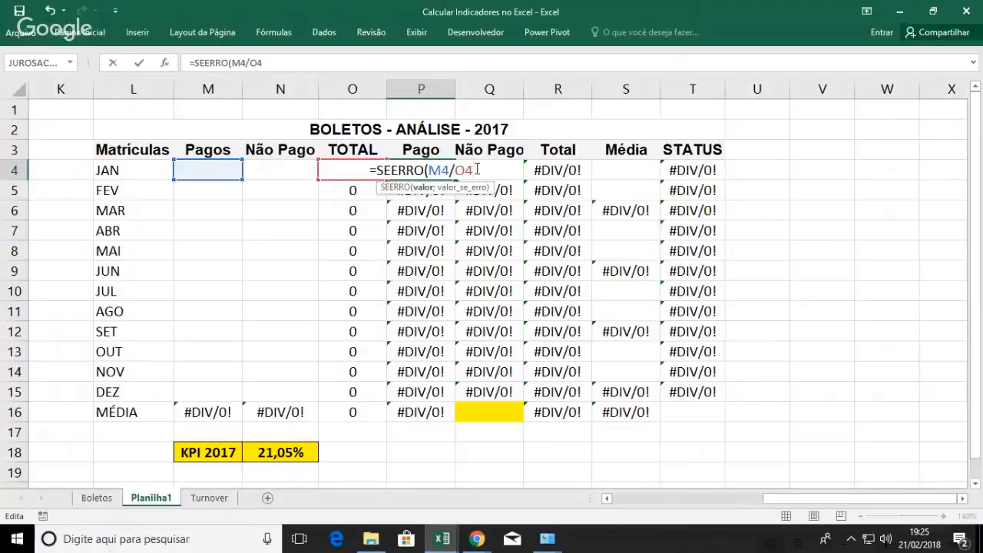
text(;)
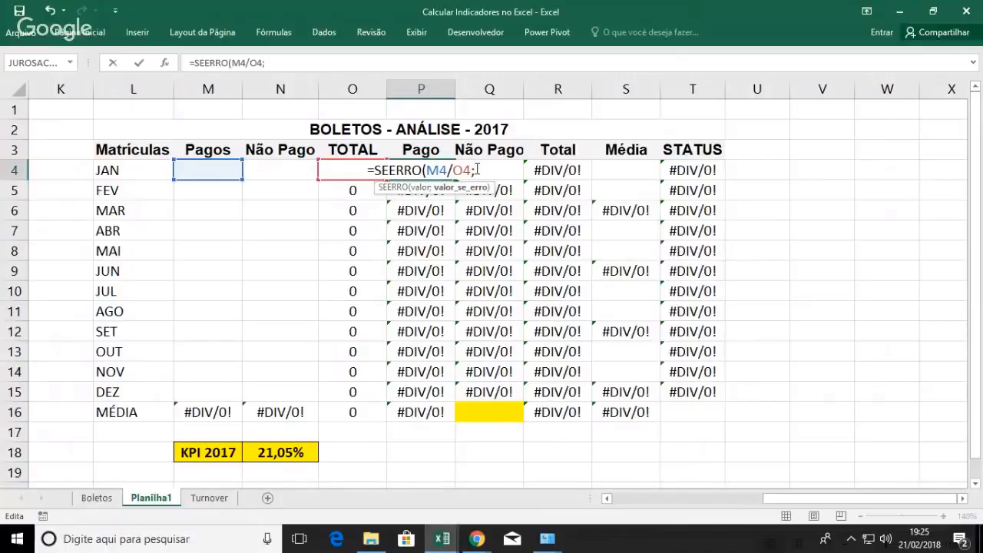
text("-"))
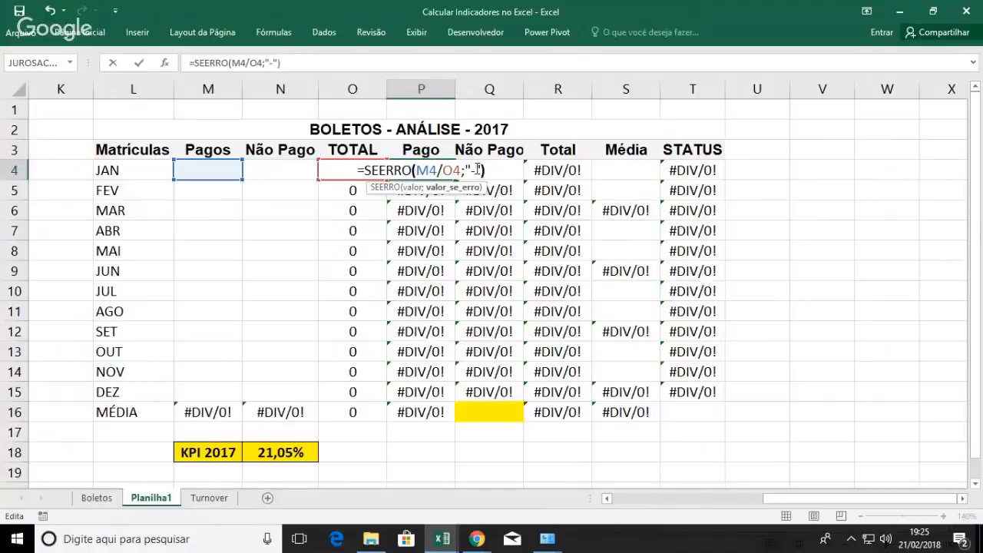
key(Return)
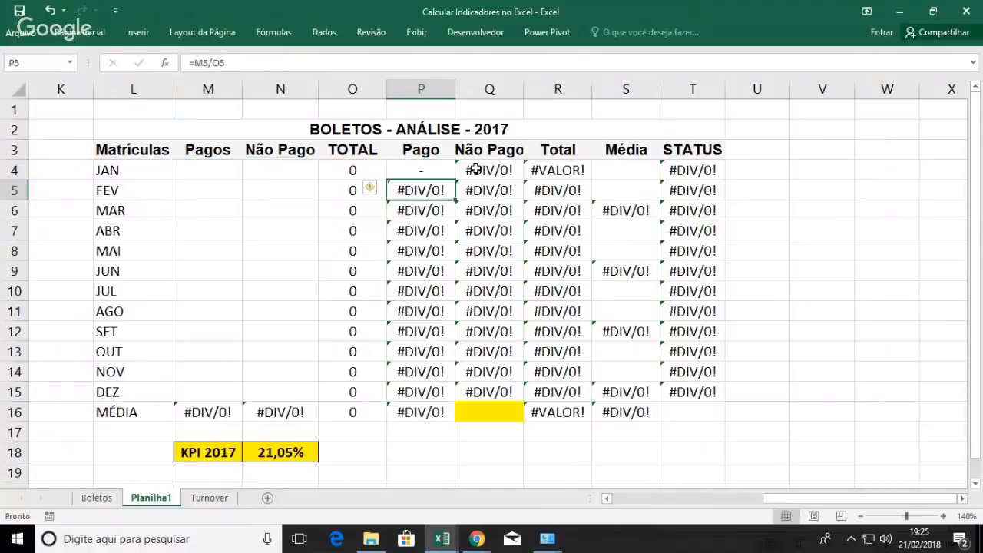
Step: Copy January's Pago percentage formula from P4 down through December in P15
key(Up)
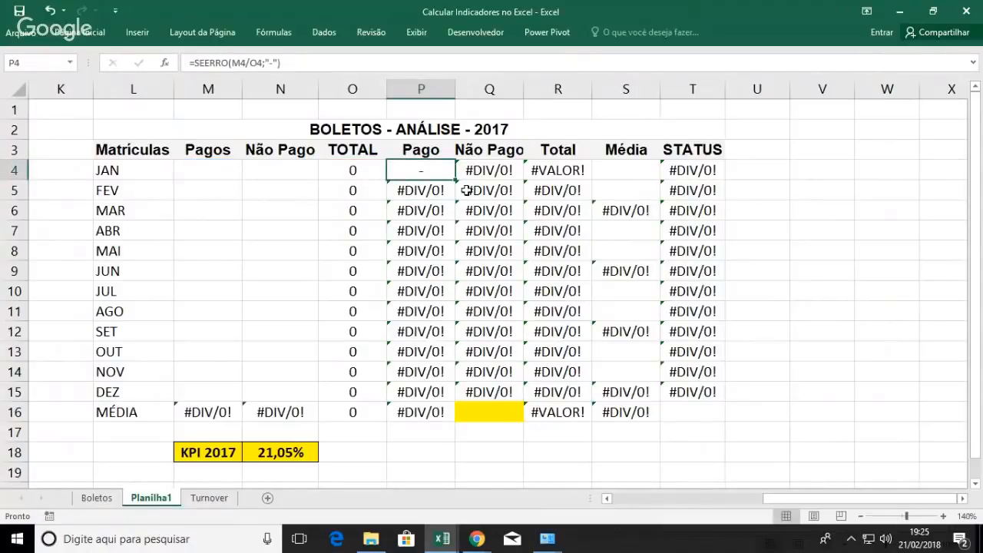
drag(455, 179, 455, 400)
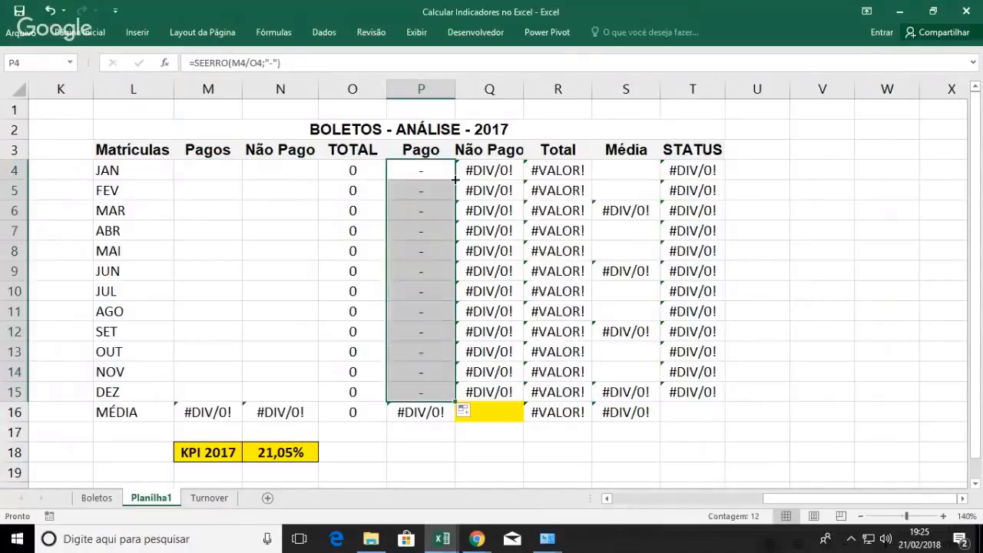
Step: Wrap January's Não Pago percentage in Q4 as =SEERRO(N4/O4;"-") and fill it down through December
click(484, 173)
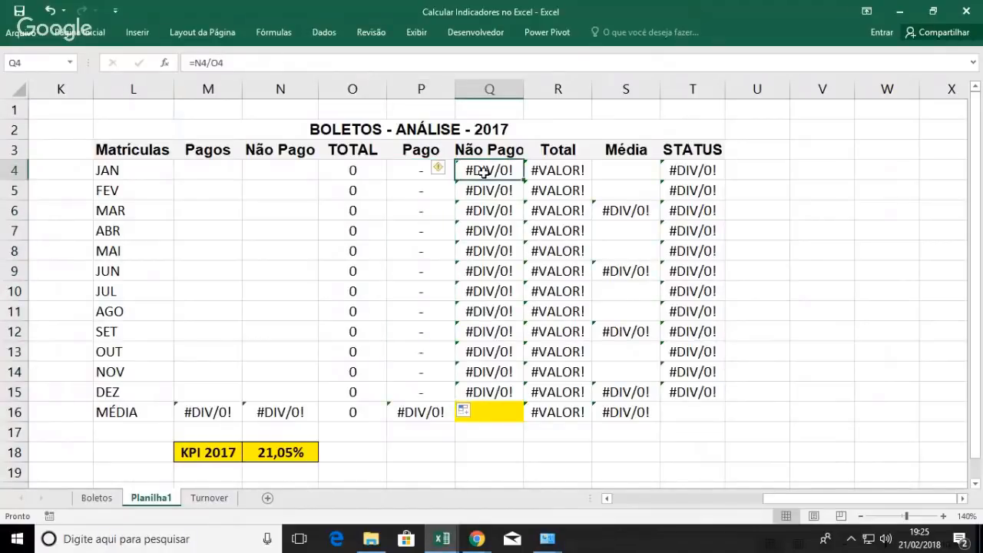
double_click(482, 172)
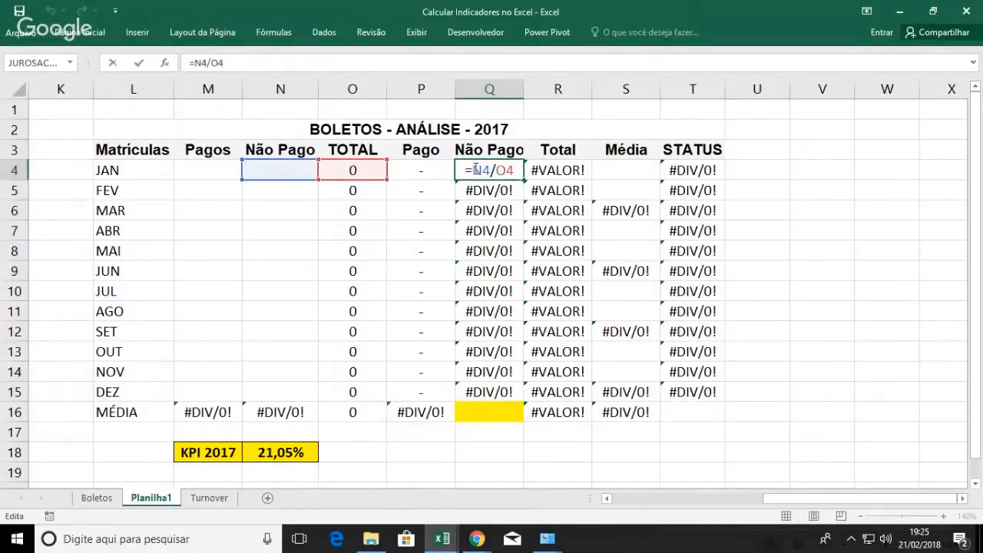
text(SEERRO)
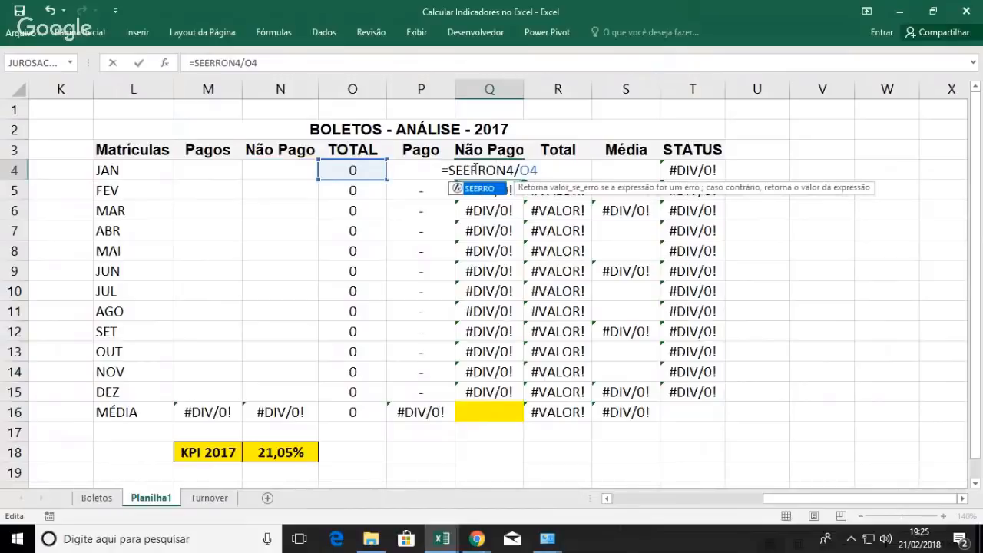
text(()
click(550, 169)
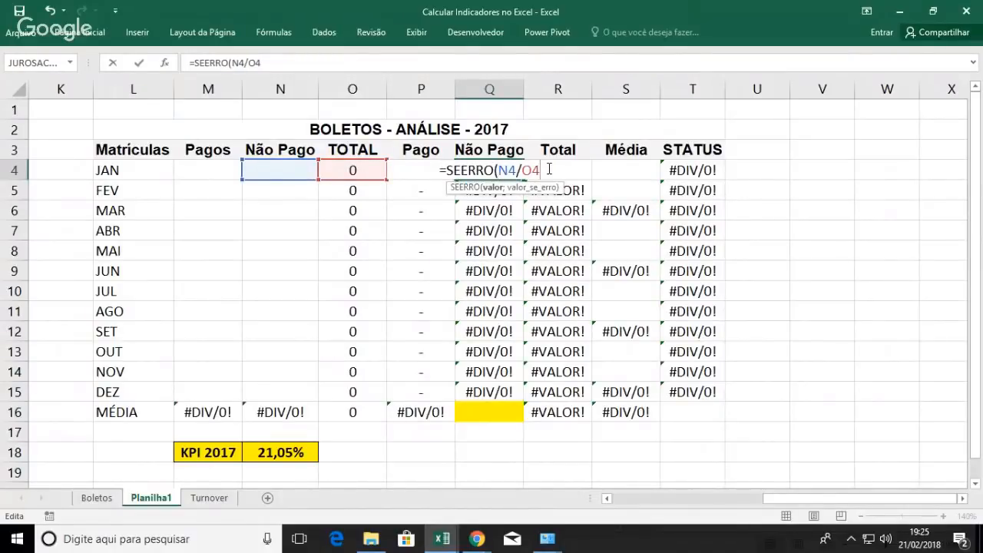
text(;"-"))
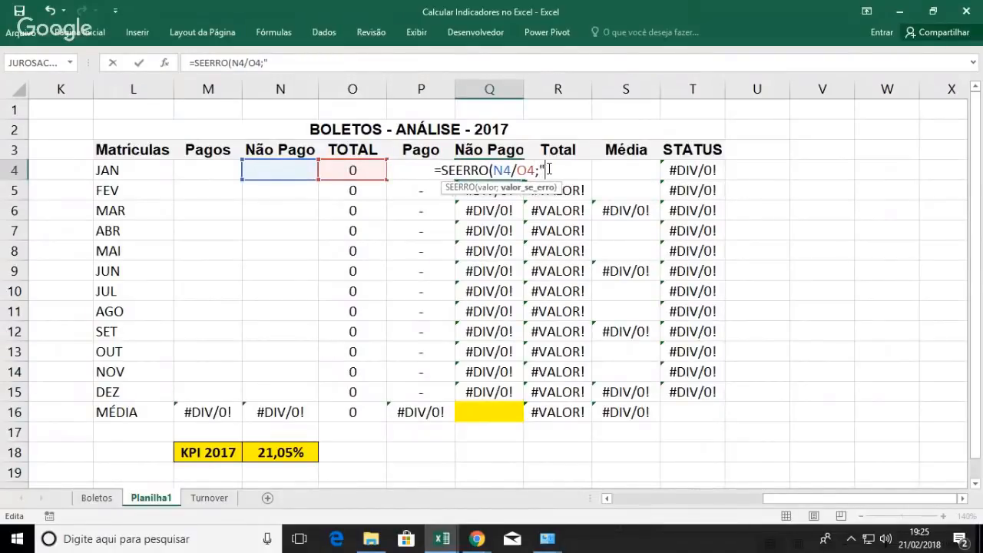
key(ctrl+Return)
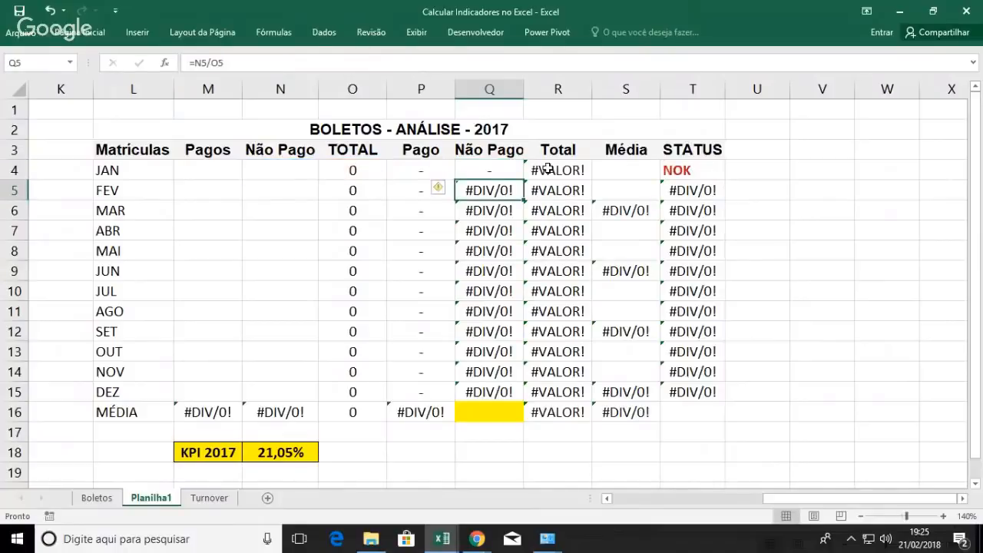
drag(525, 179, 525, 179)
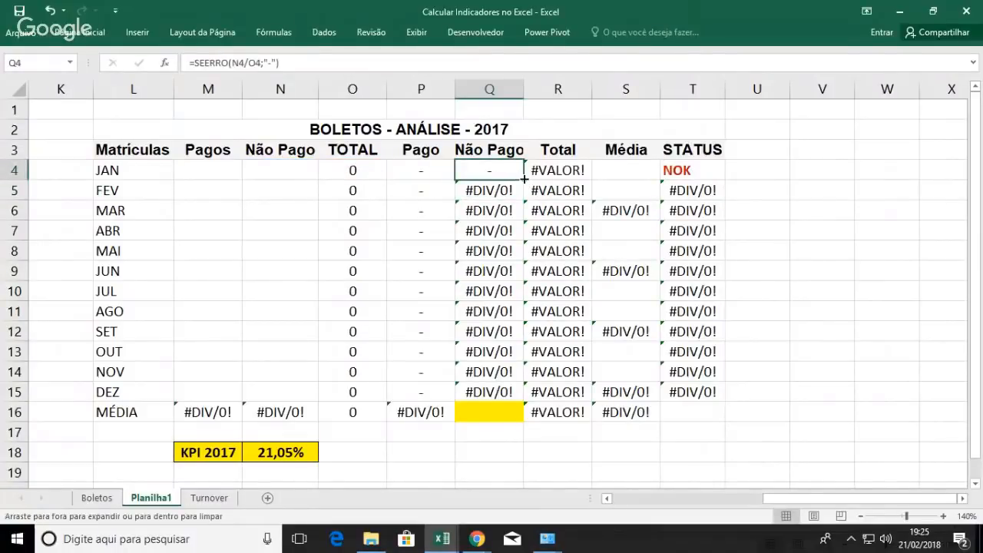
double_click(525, 179)
Step: Wrap January's percentage Total in R4 as =SEERRO(P4+Q4;"-") and fill it down through December
click(558, 175)
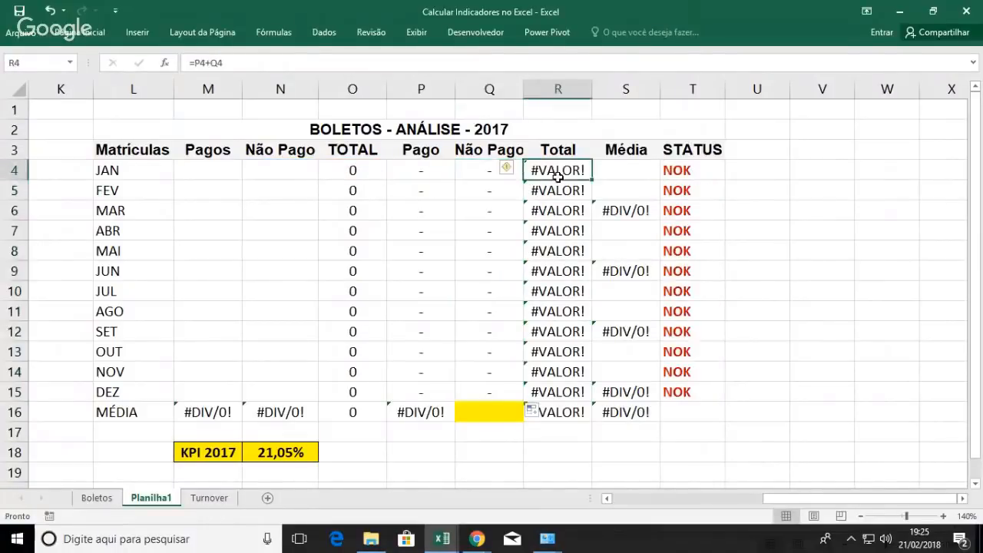
double_click(543, 171)
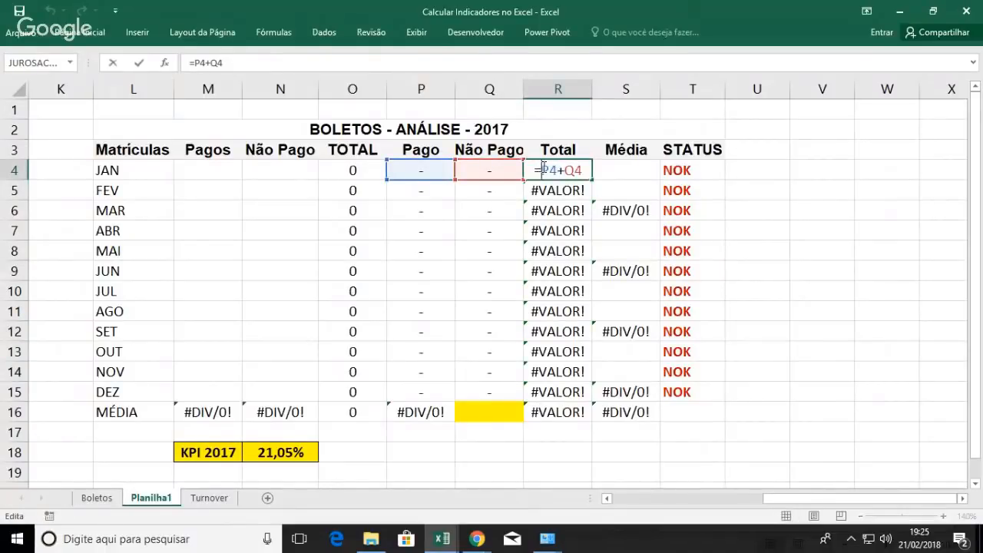
text(SEERRO()
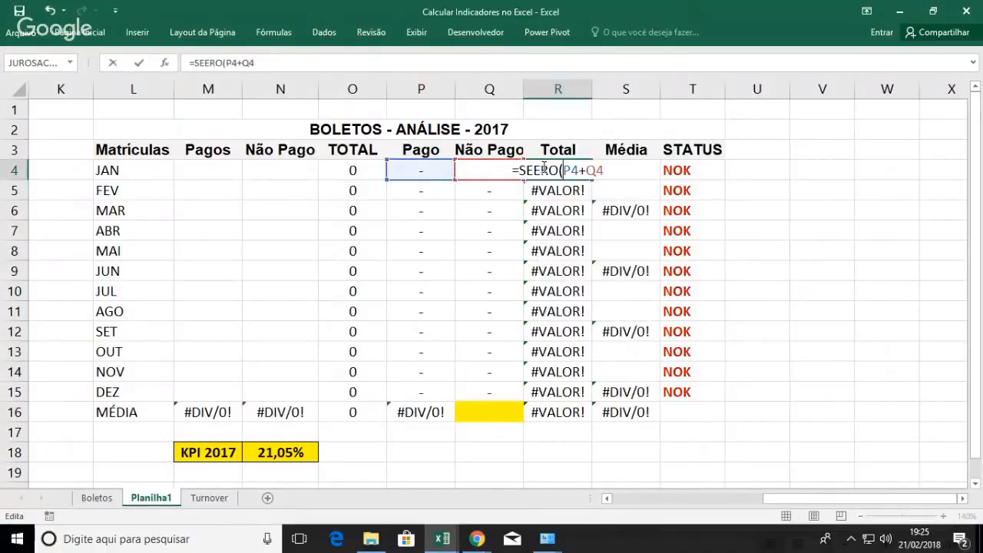
click(611, 170)
text(;"-"))
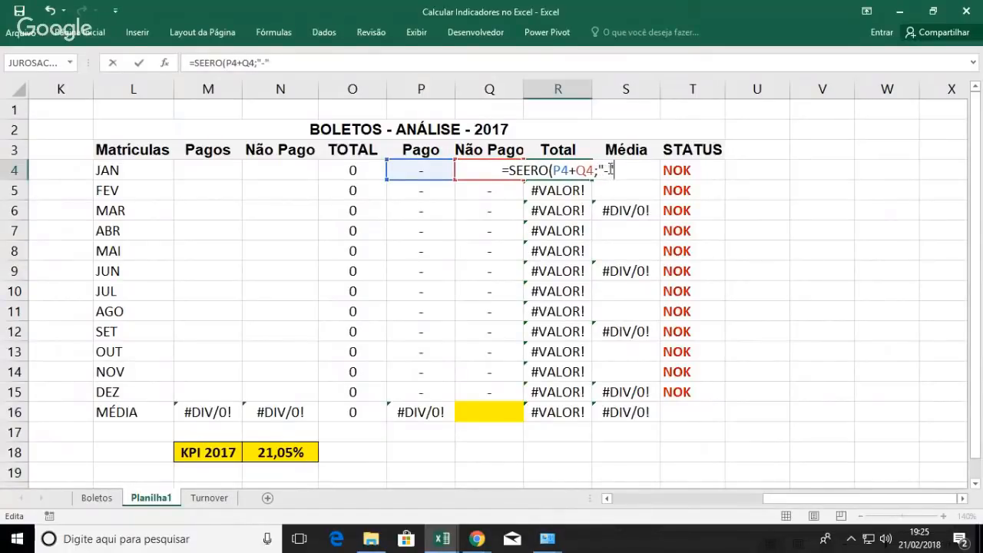
key(Return)
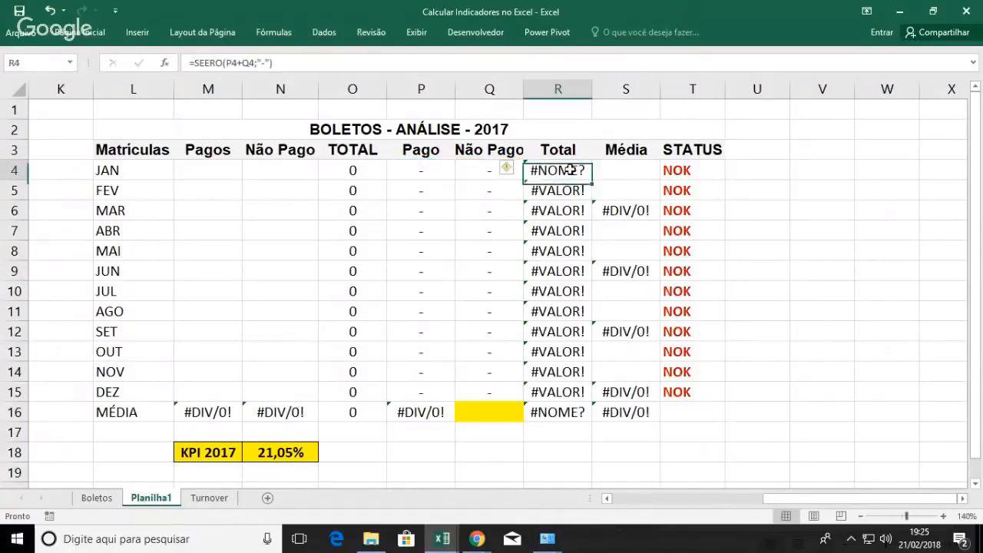
double_click(568, 170)
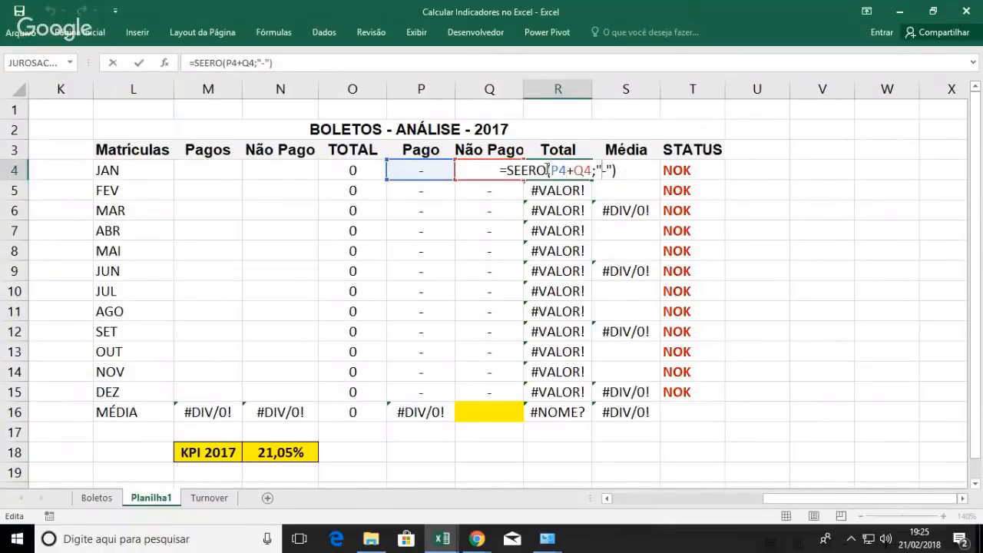
click(535, 169)
text(R)
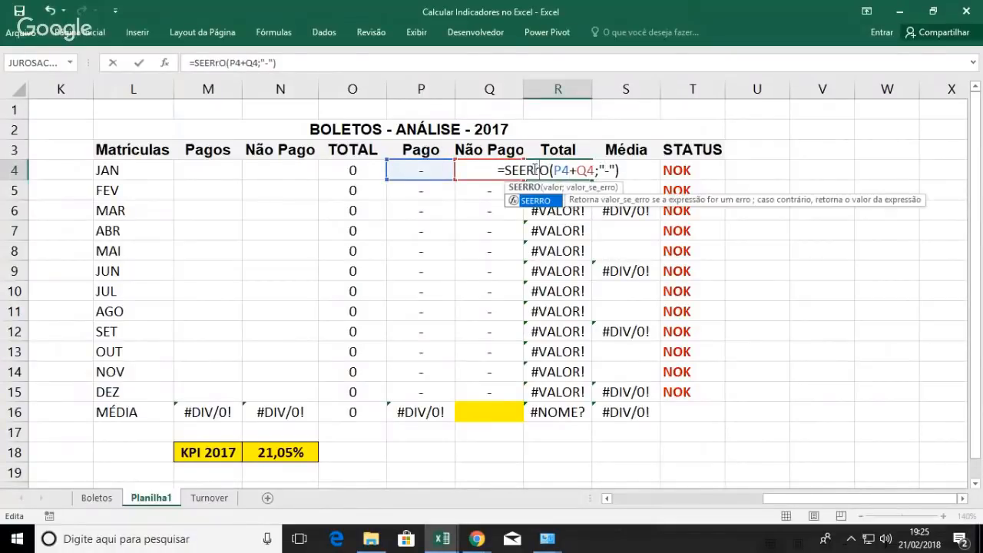
key(Return)
click(534, 169)
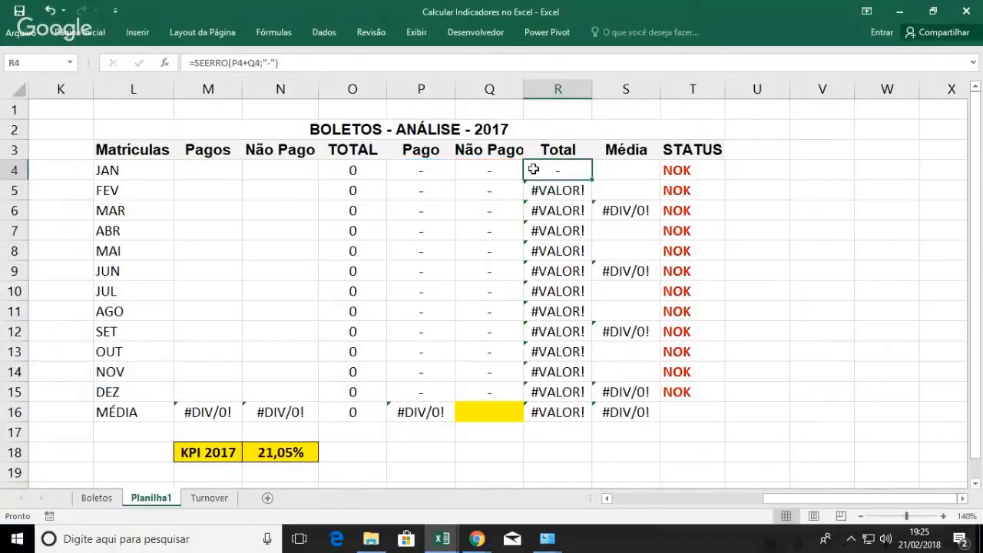
double_click(593, 179)
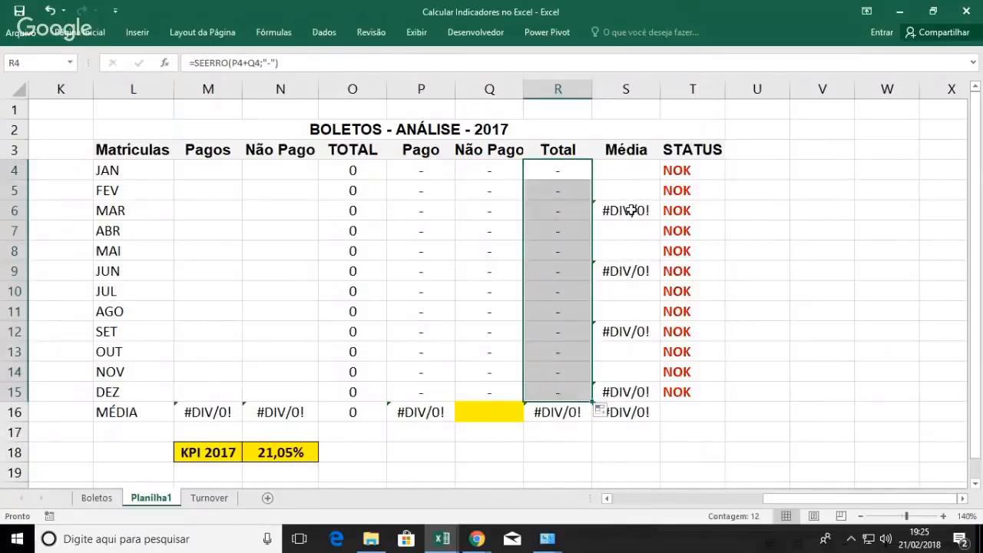
Step: Wrap the first-quarter Média in S6 with an error fallback: =SEERRO(MÉDIA(Q4:Q6);"-")
click(630, 211)
double_click(621, 211)
click(586, 210)
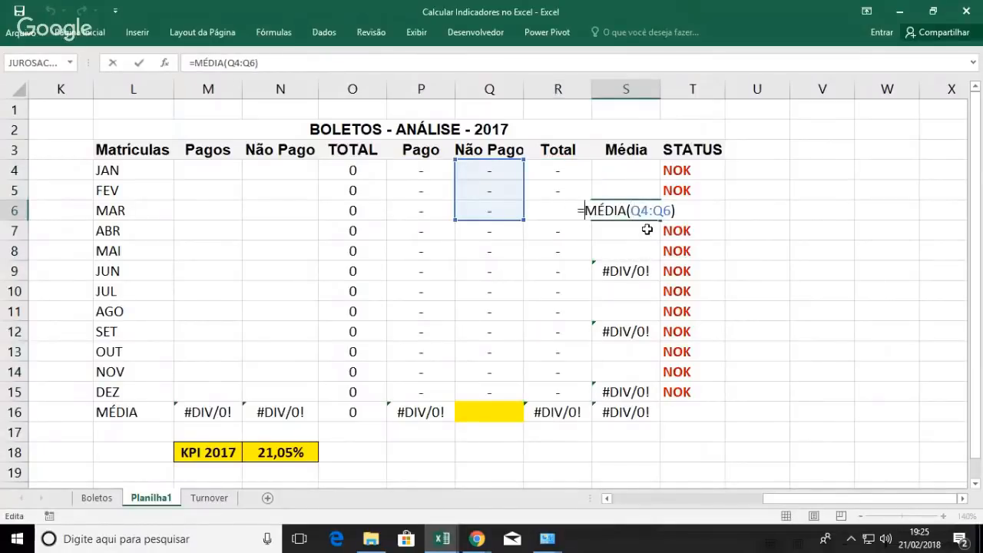
text(SEE)
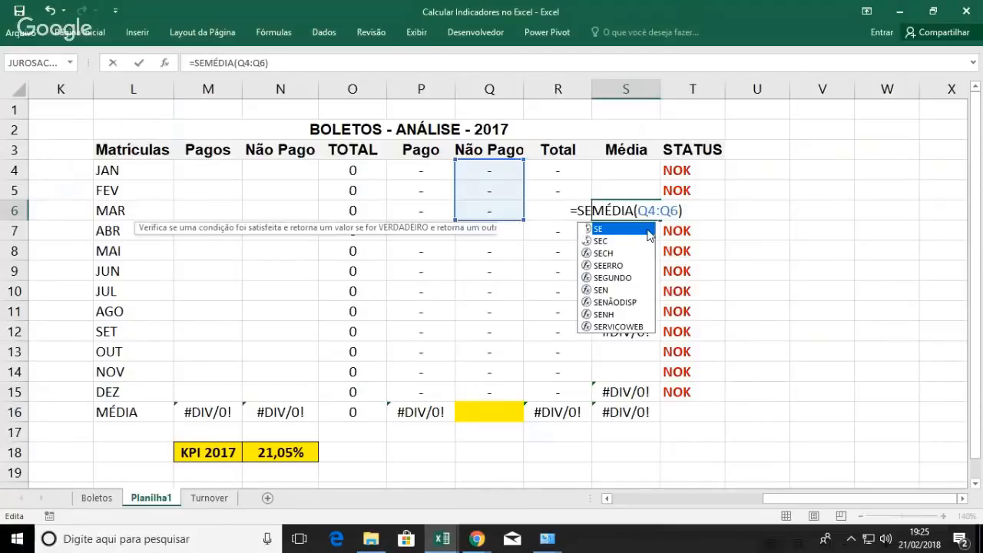
text(RRO(MÉDIA(Q4:Q6))
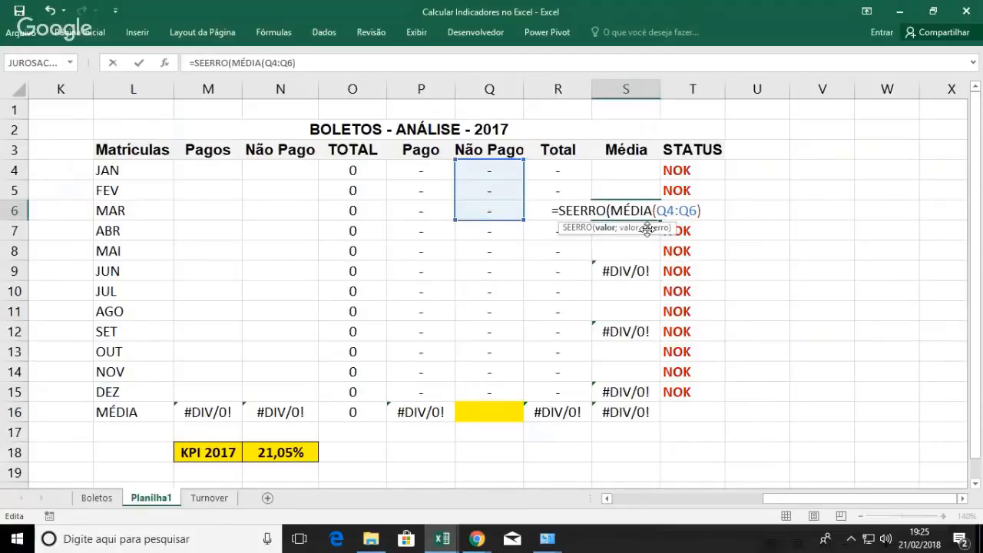
text(;"-"))
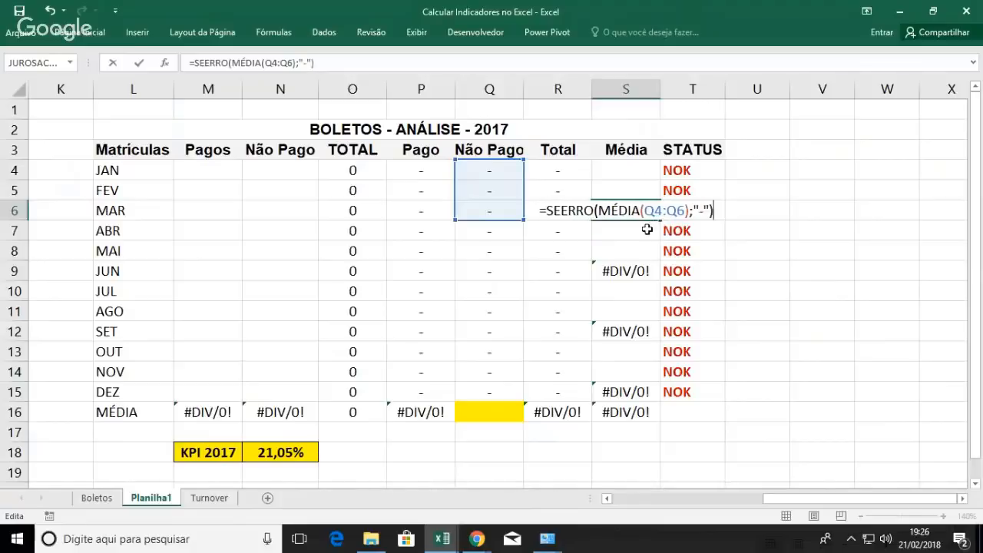
key(Return)
Step: Wrap the second-quarter Média in S9 with an error fallback: =SEERRO(MÉDIA(Q7:Q9);"-")
key(Down)
key(Down)
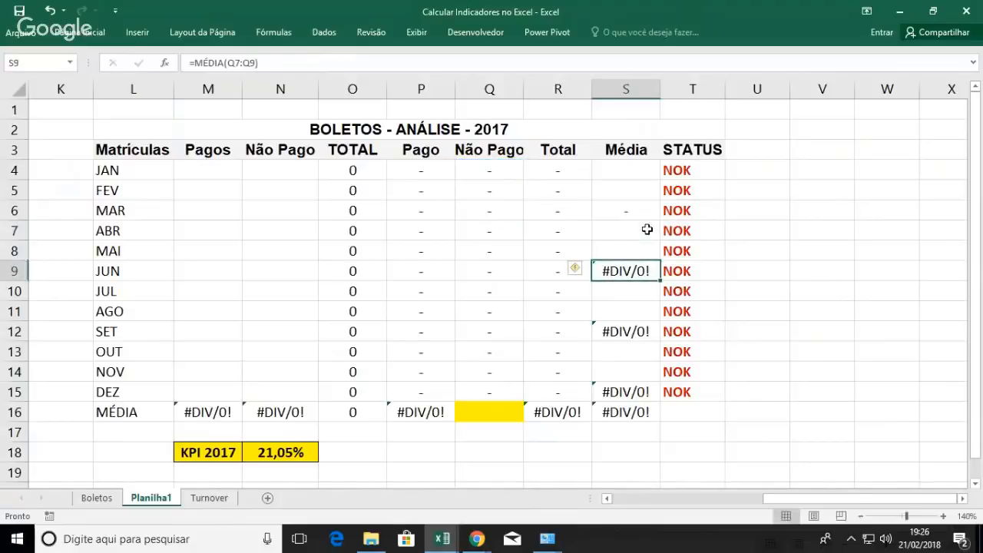
double_click(646, 271)
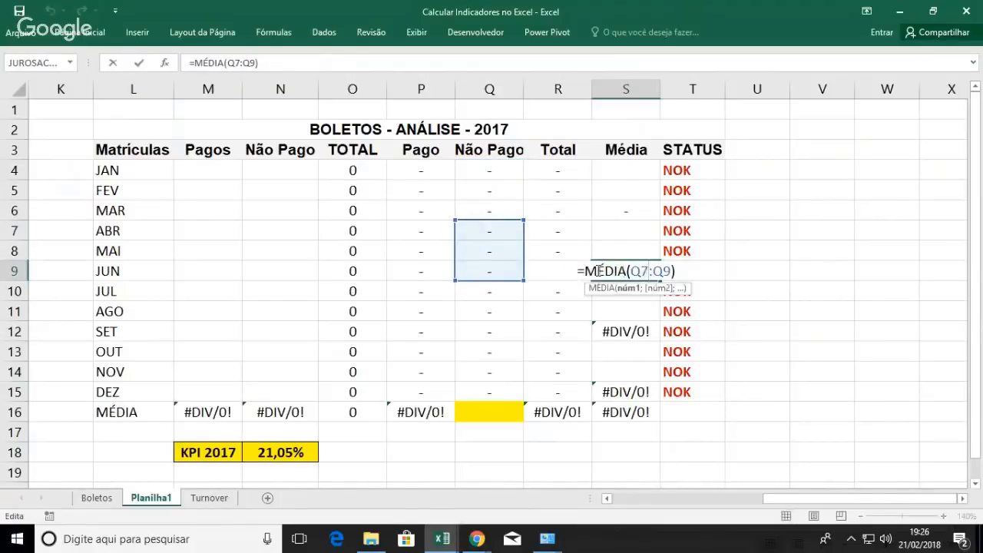
click(586, 271)
text(SEE)
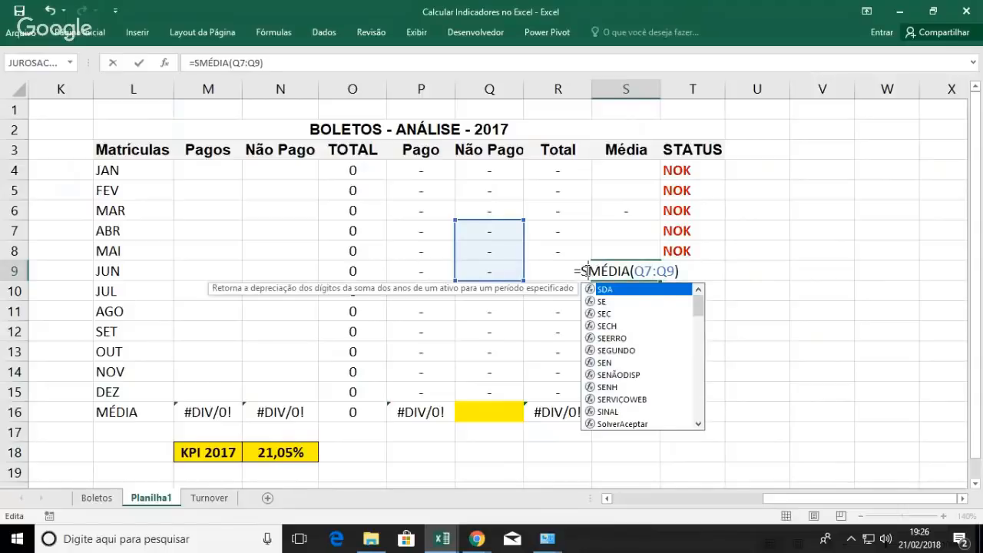
text(R)
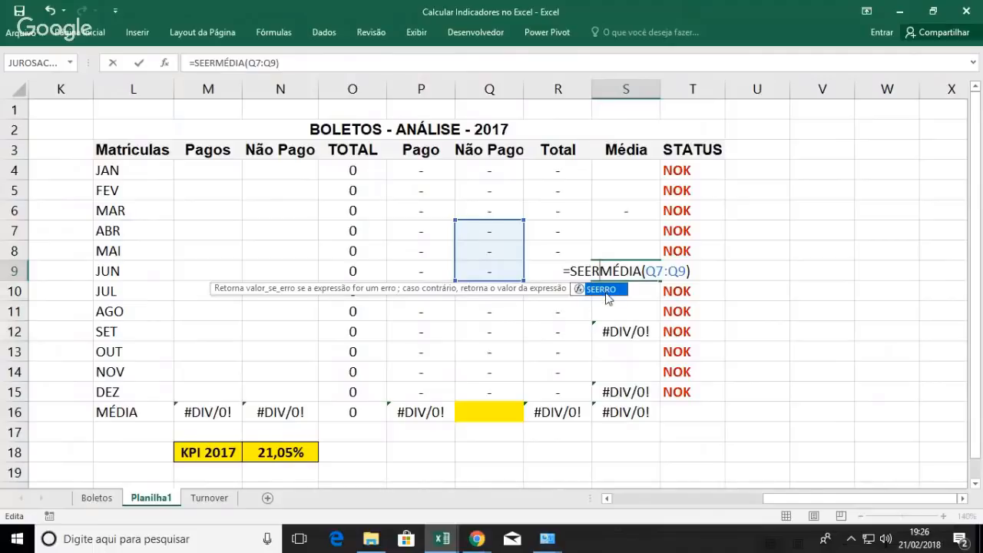
double_click(605, 290)
key(End)
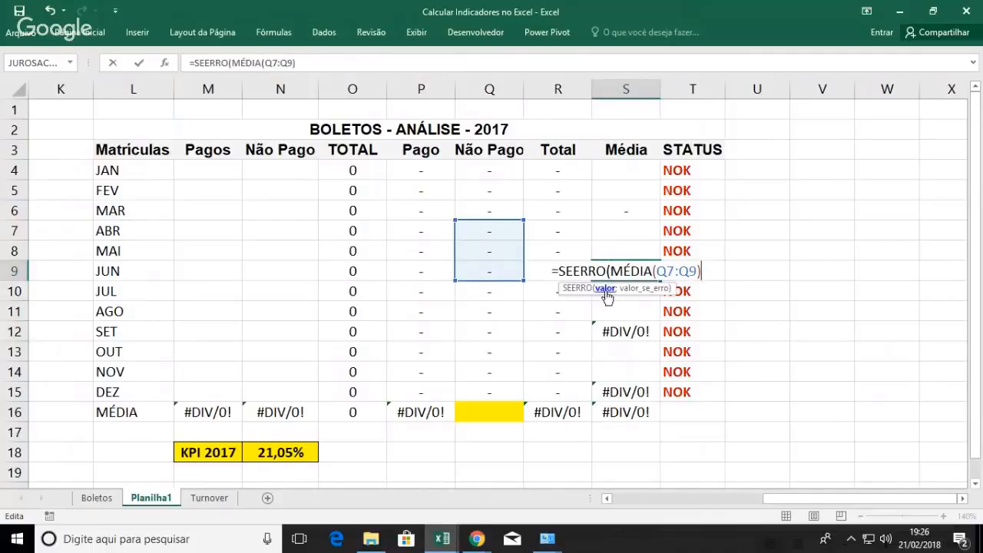
text(;")
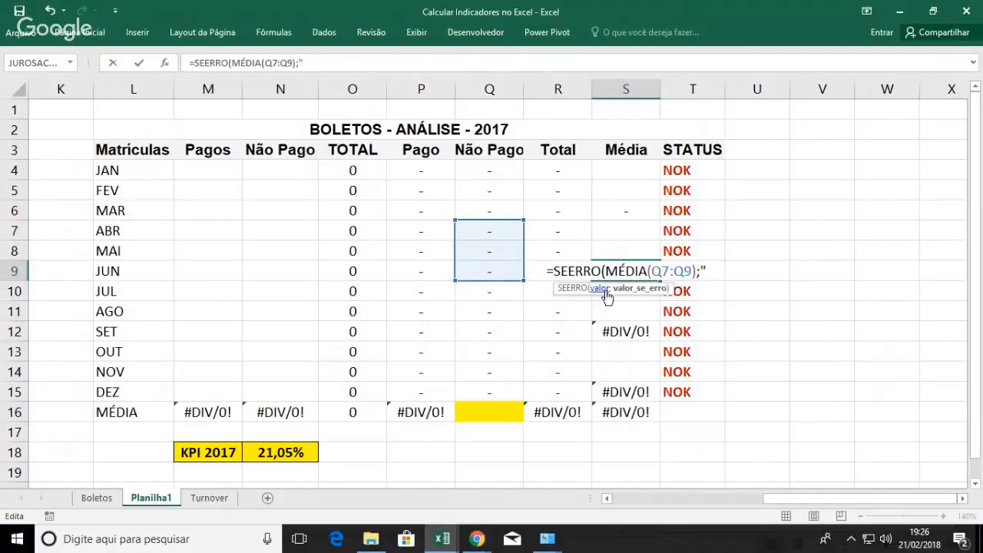
text(-"))
key(Return)
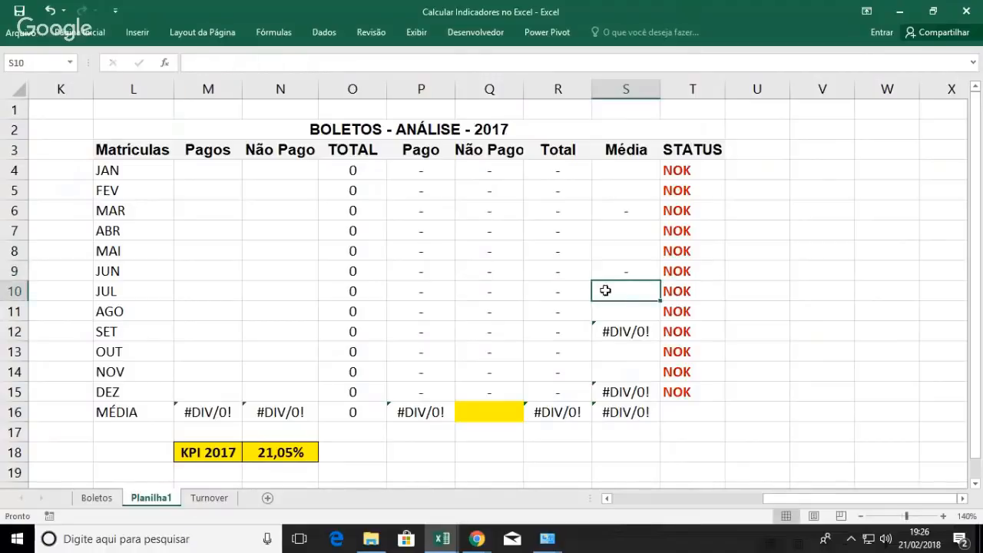
Step: Wrap the third-quarter Média in S12 with an error fallback: =SEERRO(MÉDIA(Q10:Q12);"-")
double_click(614, 329)
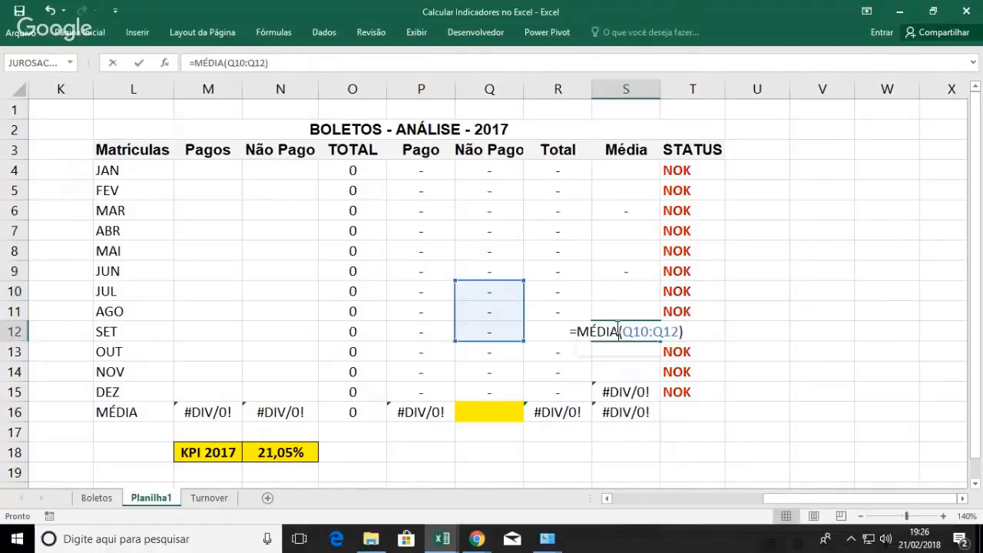
click(577, 330)
text(SEERRO()
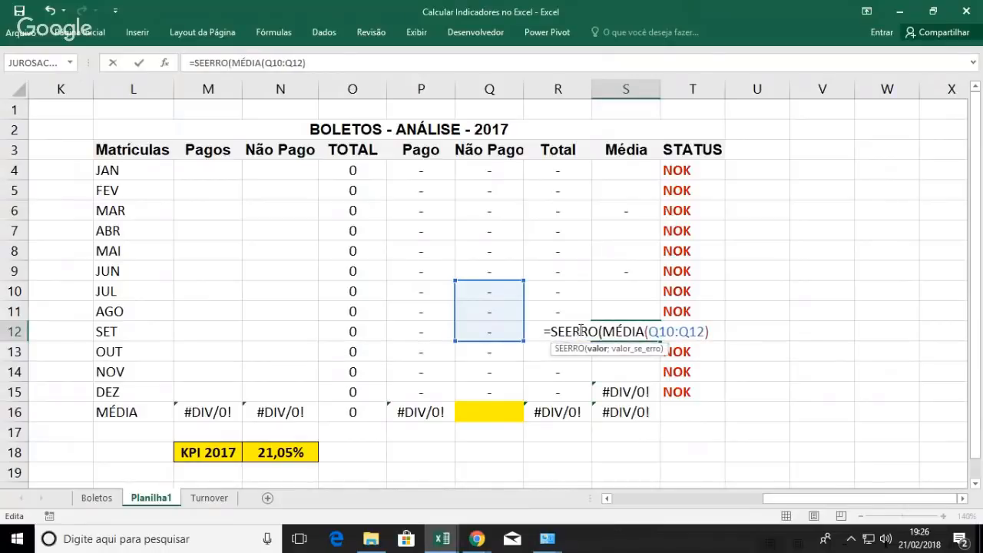
key(End)
text(;")
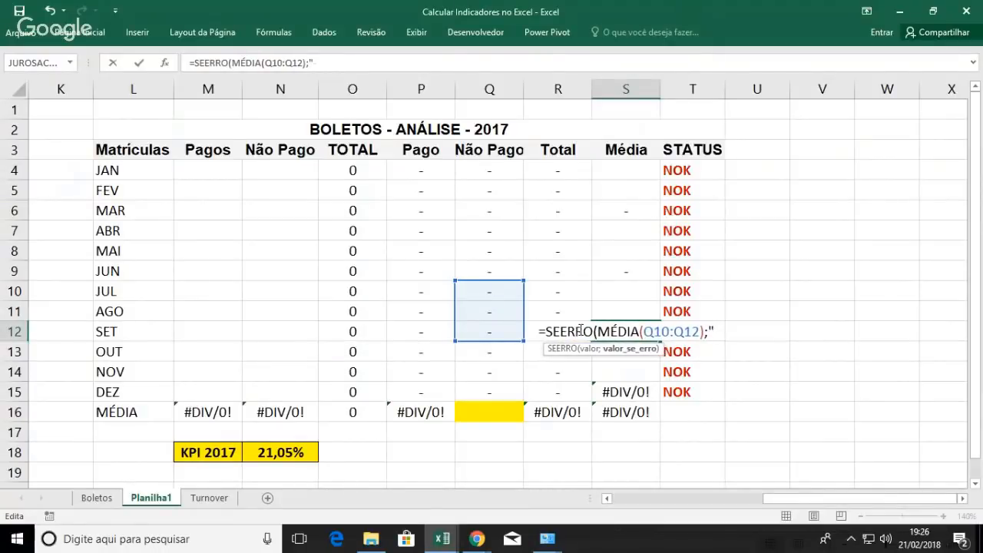
text(-"))
key(Return)
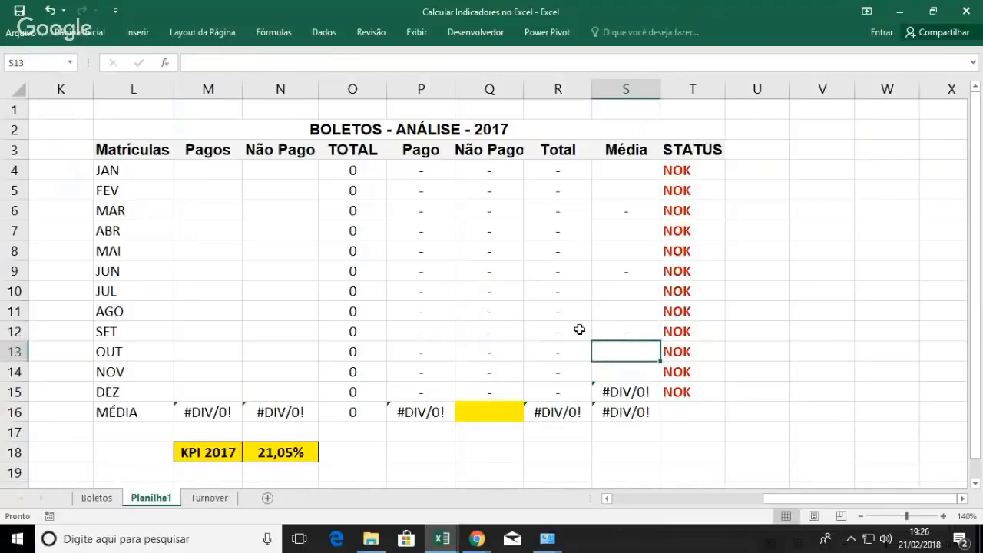
Step: Wrap the fourth-quarter Média in S15 with an error fallback: =SEERRO(MÉDIA(Q13:Q15);"-")
click(622, 391)
double_click(624, 392)
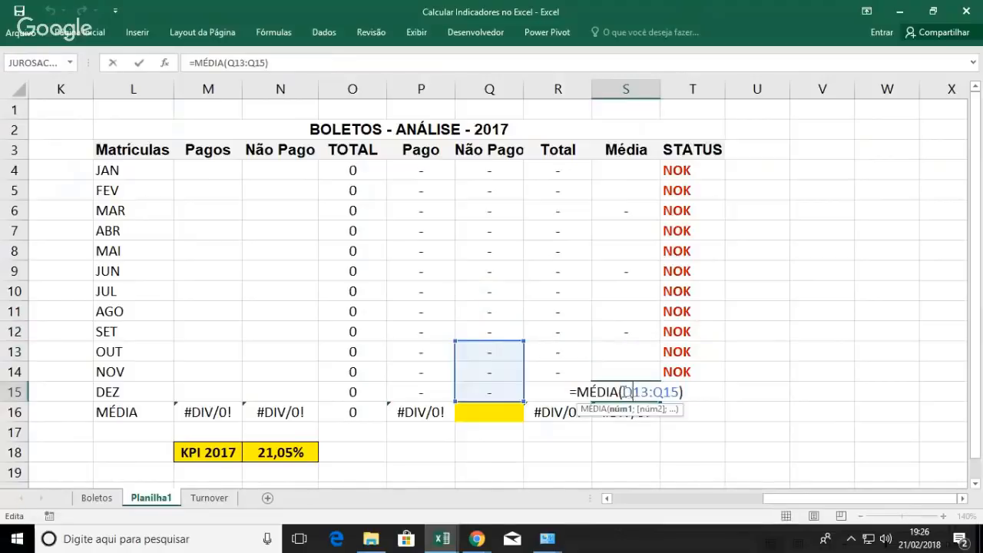
click(576, 392)
text(S)
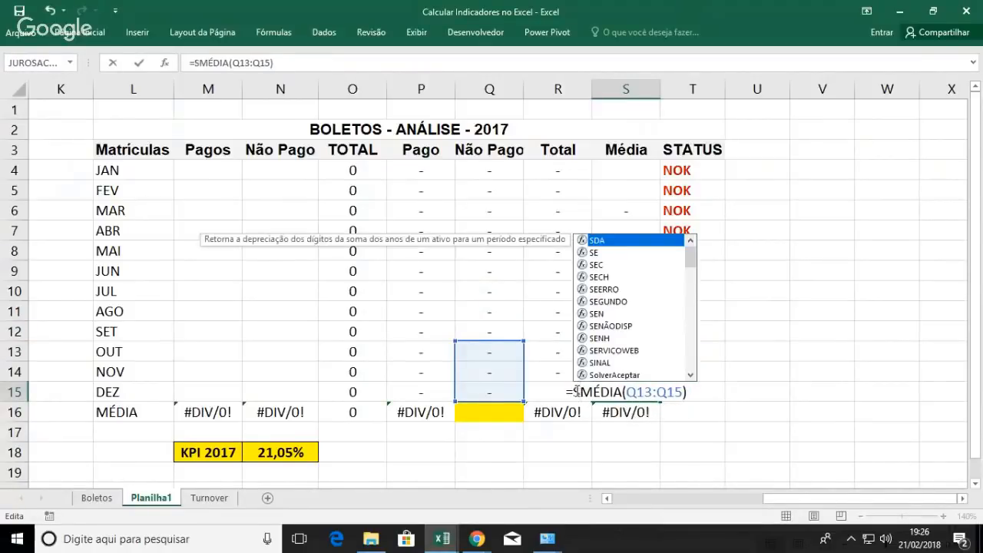
text(EERRO)
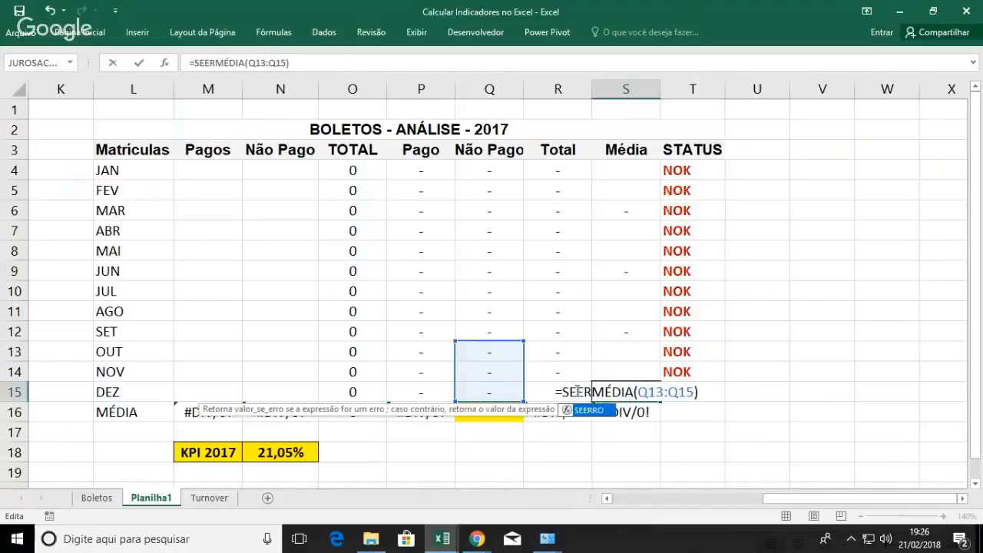
text(()
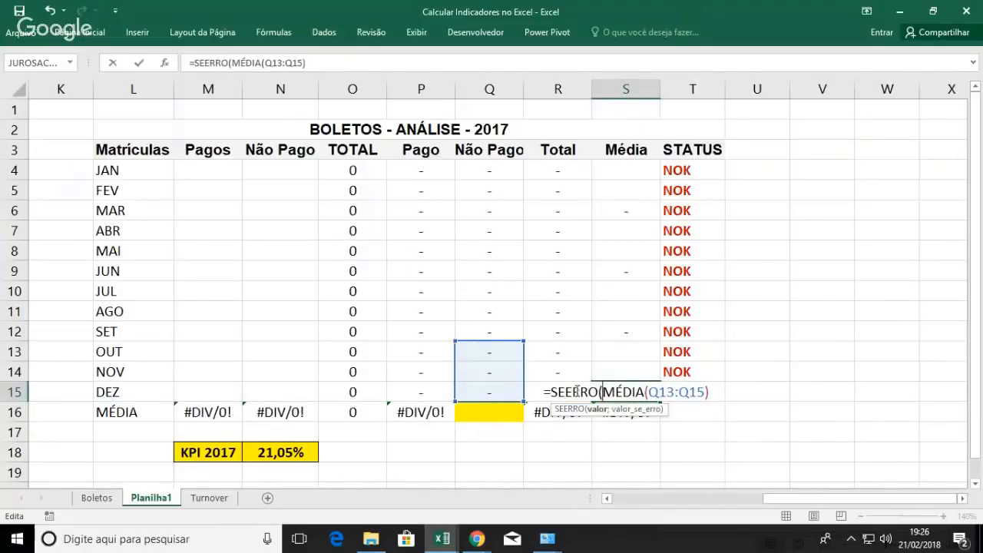
text(;"-"))
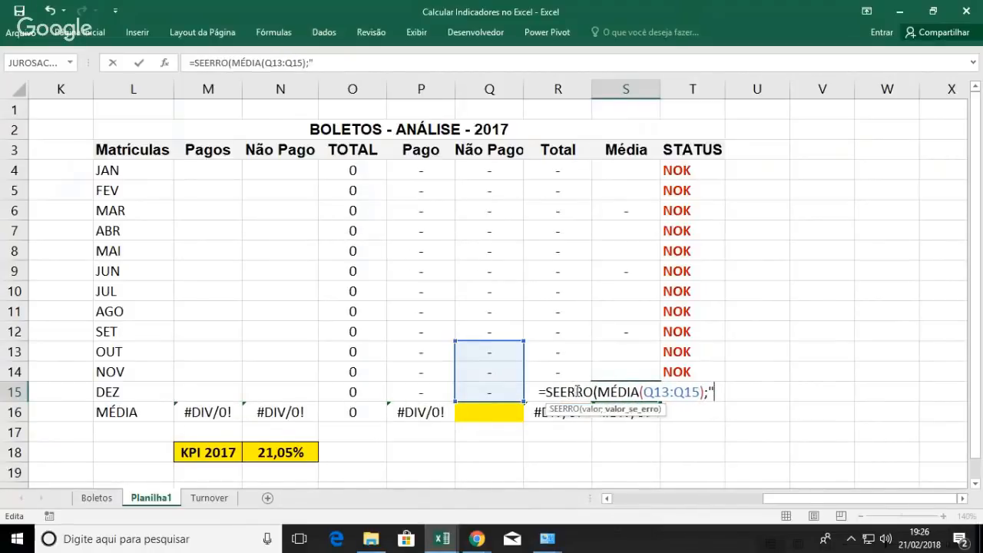
key(Return)
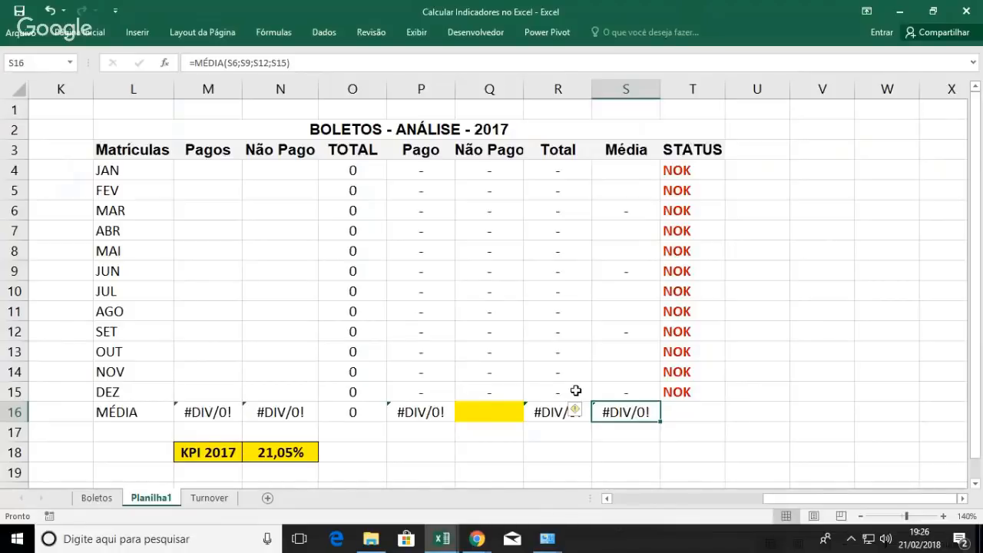
Step: Wrap the Pagos average in M16 as =SEERRO(MÉDIA(M4:M15);"-") and fill it across the MÉDIA row through S16
double_click(207, 413)
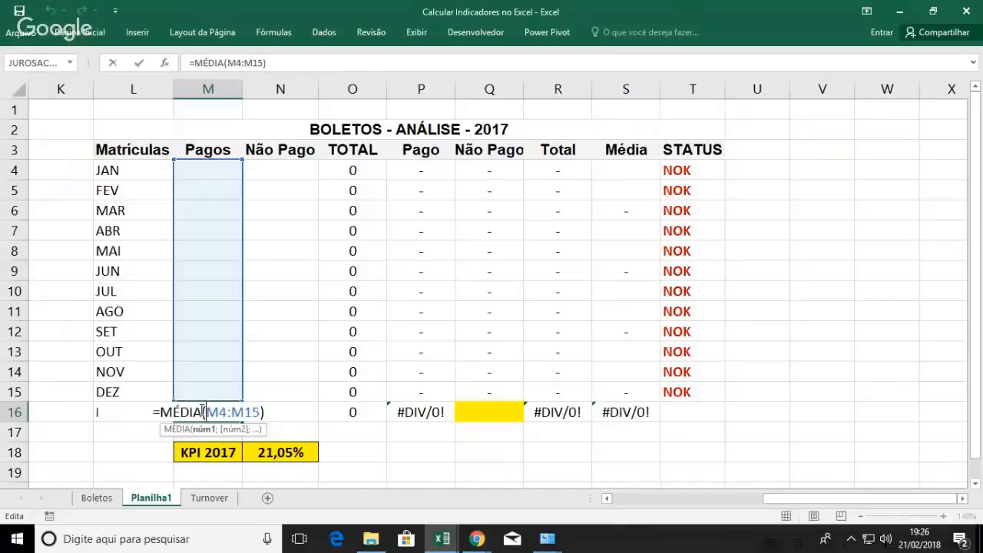
click(161, 412)
text(SE)
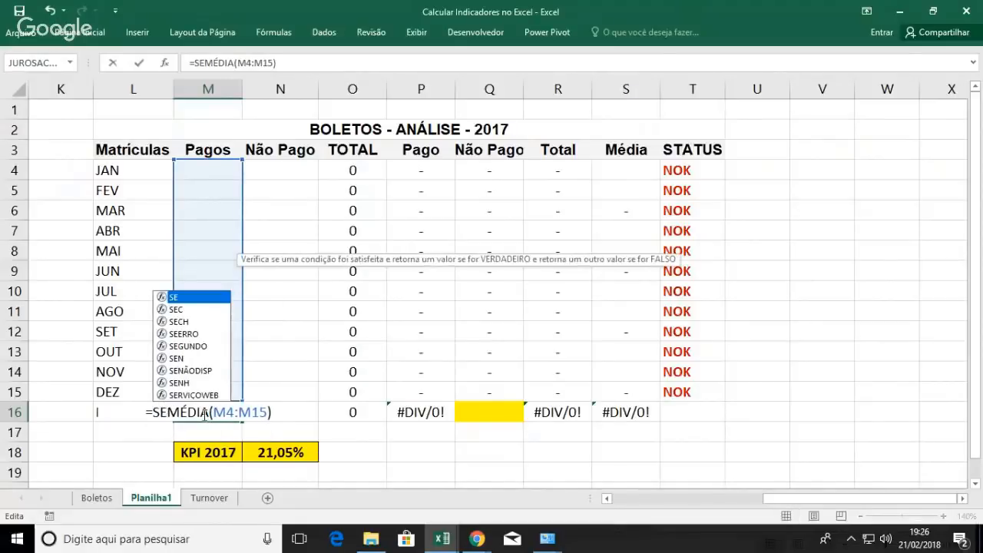
double_click(190, 335)
click(294, 413)
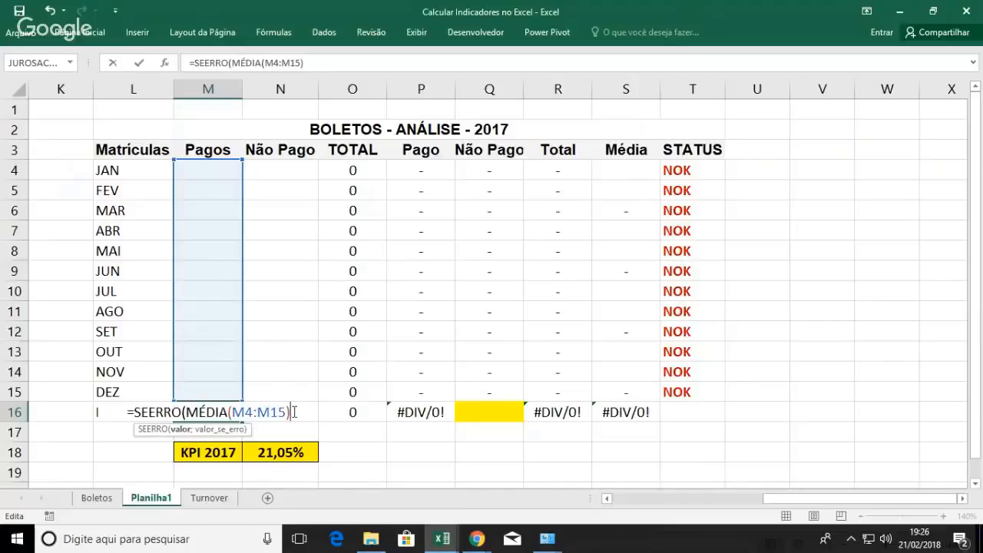
text(;"-"))
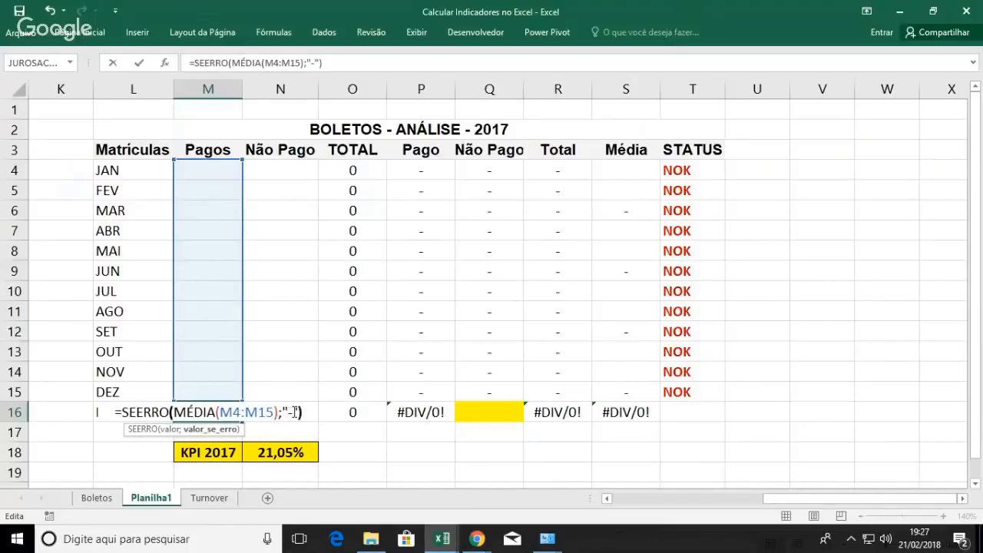
key(Return)
key(Up)
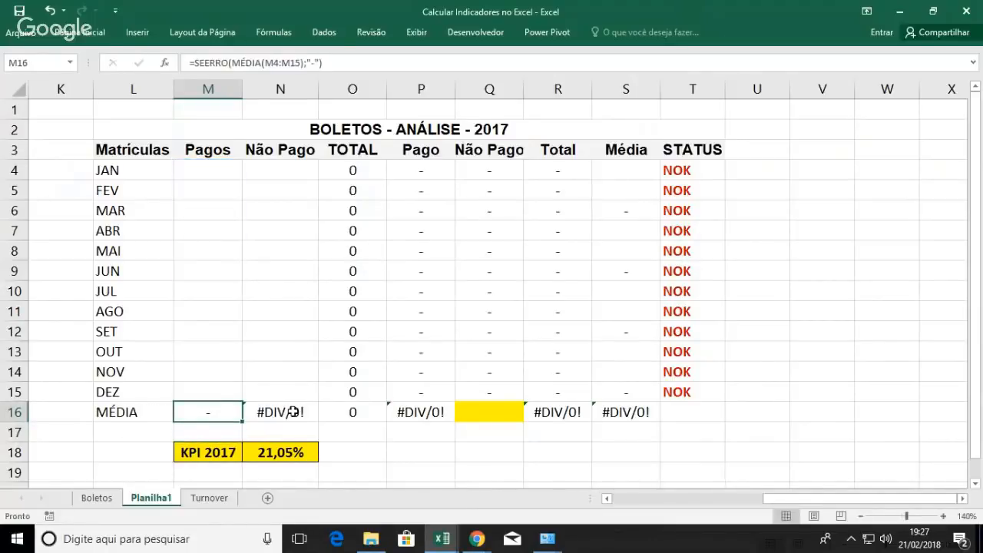
drag(244, 421, 652, 425)
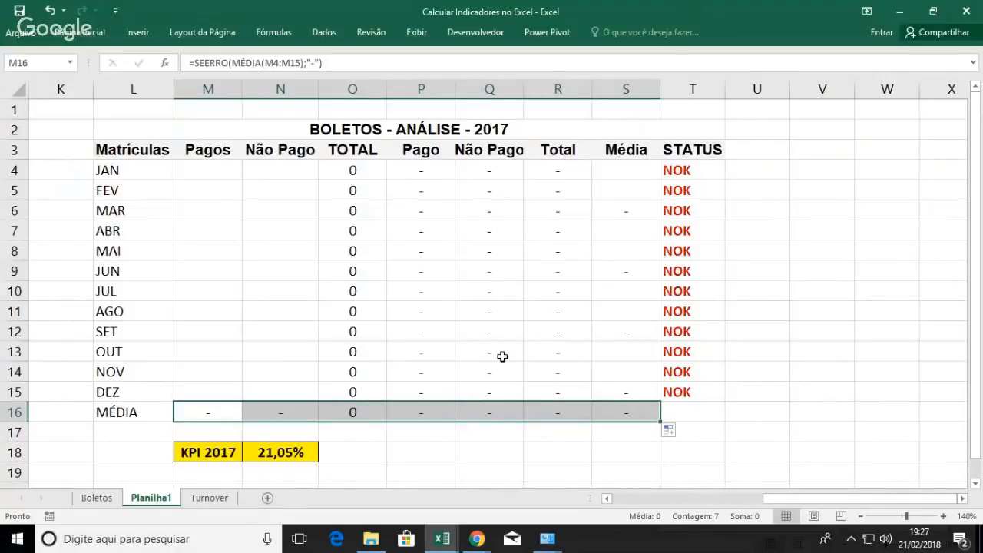
Step: Enter January 2017's figures: 45 for Pagos and 6 for Não Pago
click(226, 172)
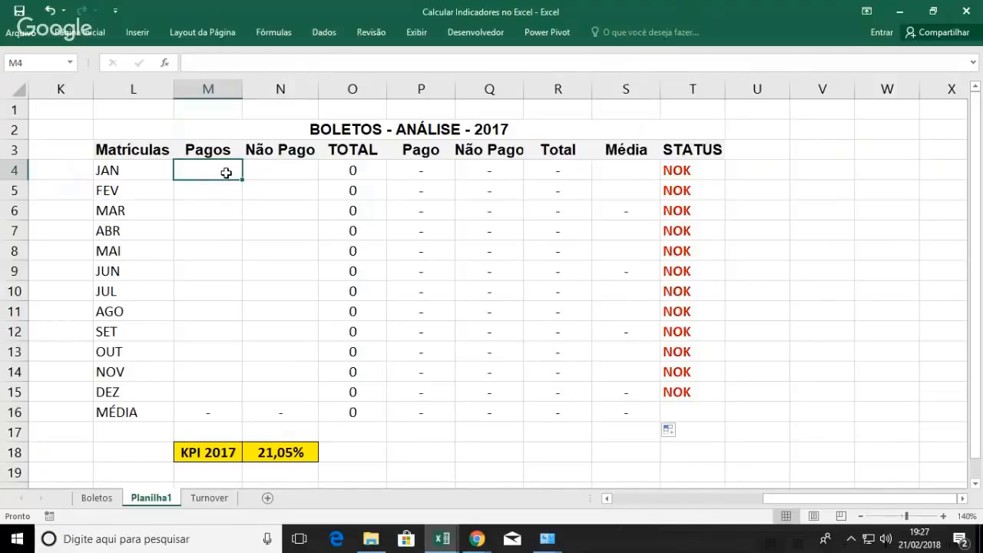
text(45)
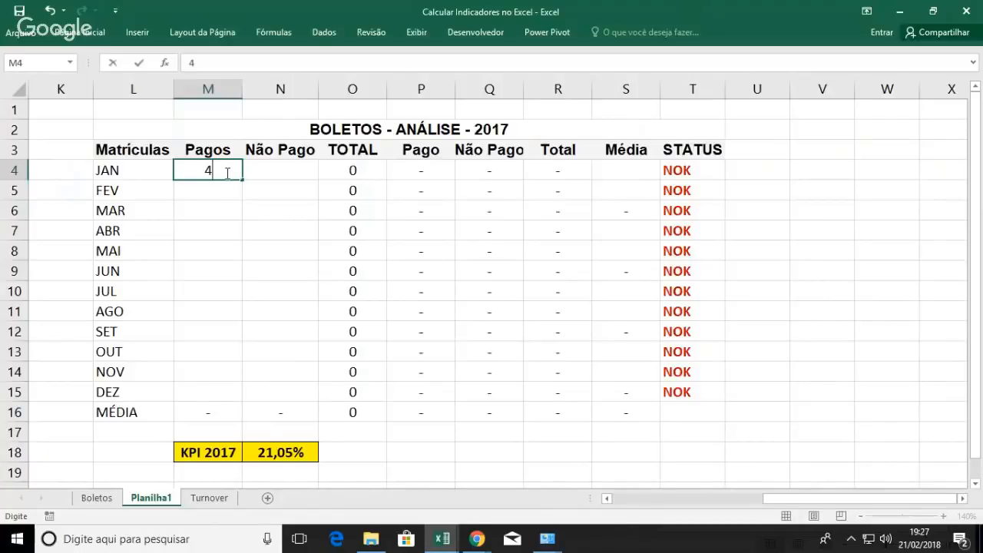
key(Return)
key(Right)
key(Up)
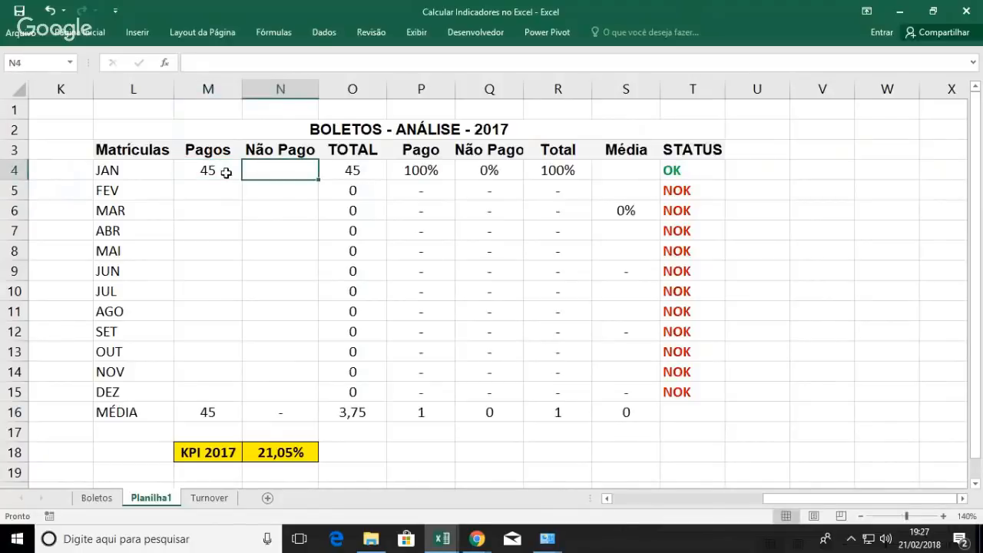
text(6)
key(Right)
key(Right)
key(Right)
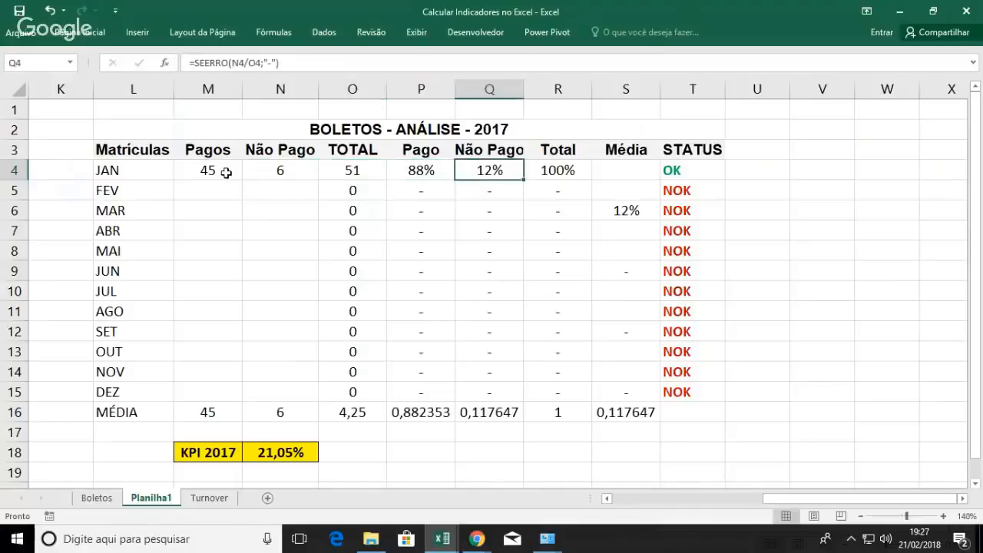
key(Right)
key(Right)
key(Right)
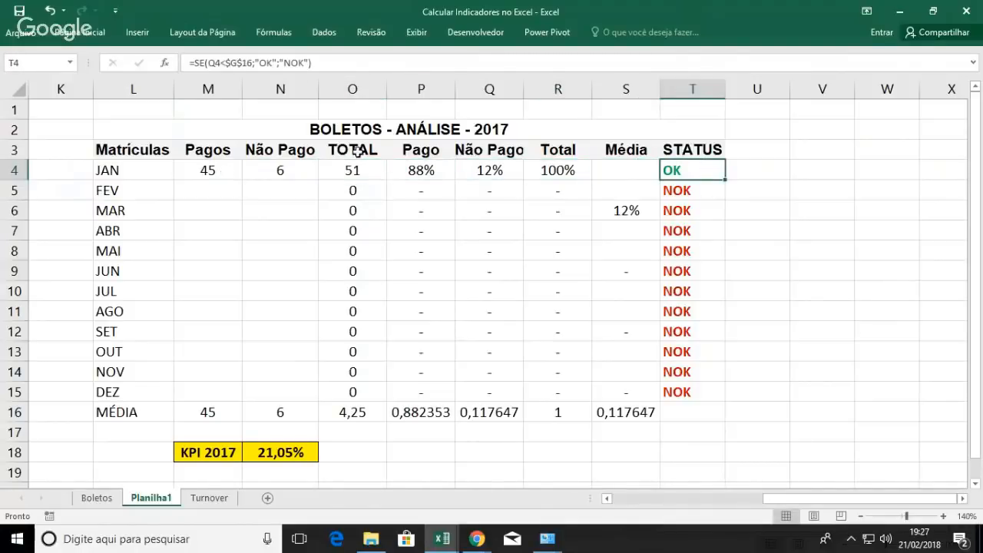
Step: Compare January's STATUS in T4 with the fixed KPI 2017 cell, =SE(Q4<$N$18;"OK";"NOK"), and fill it down through December
double_click(690, 171)
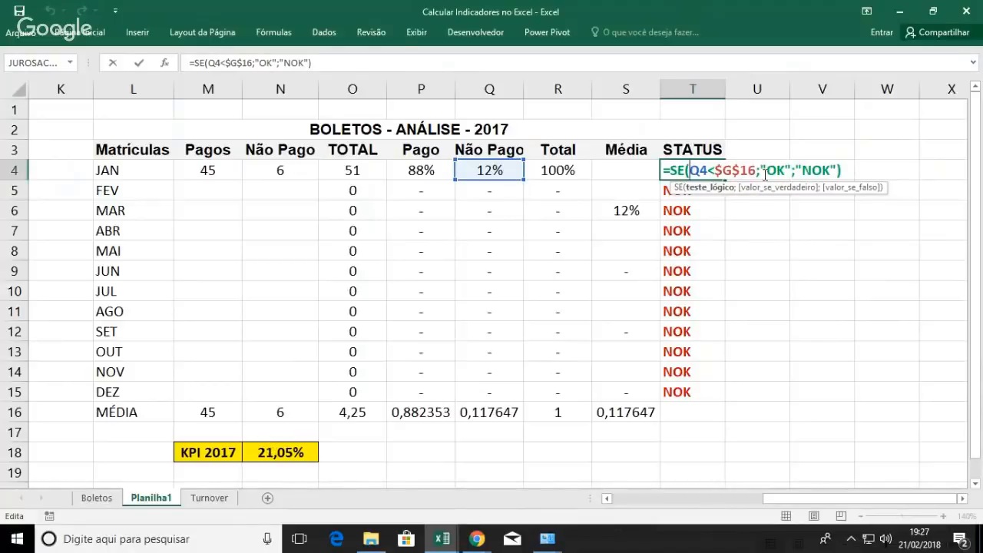
drag(757, 170, 715, 171)
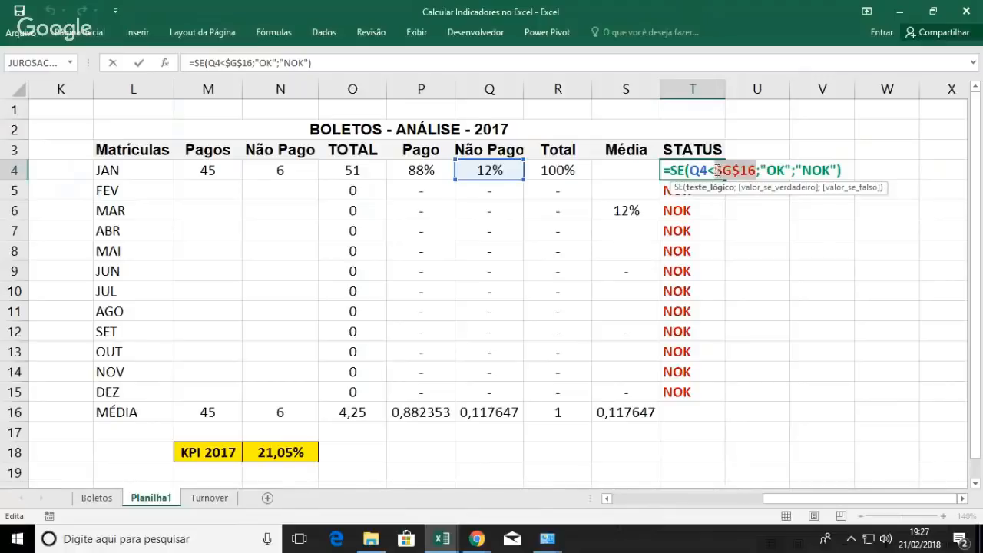
key(BackSpace)
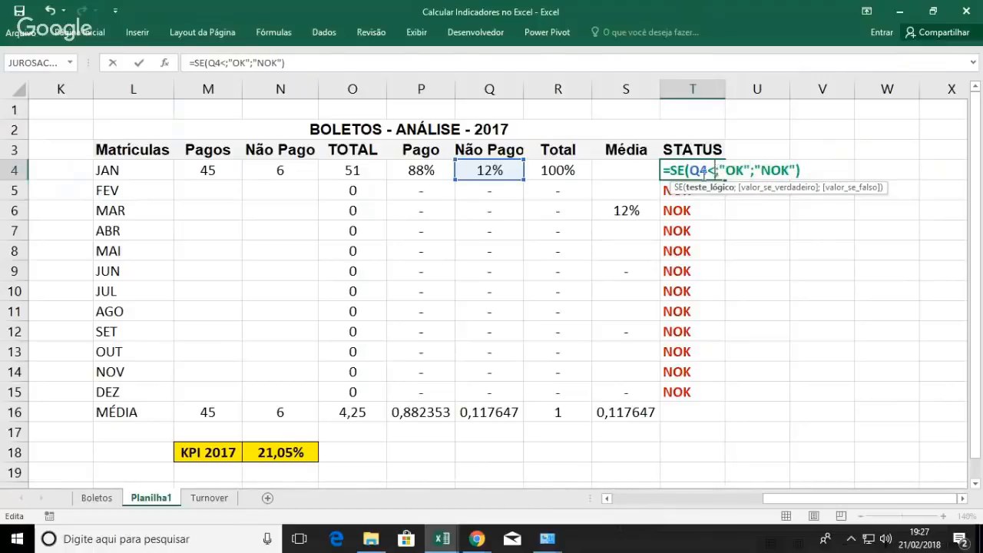
click(277, 452)
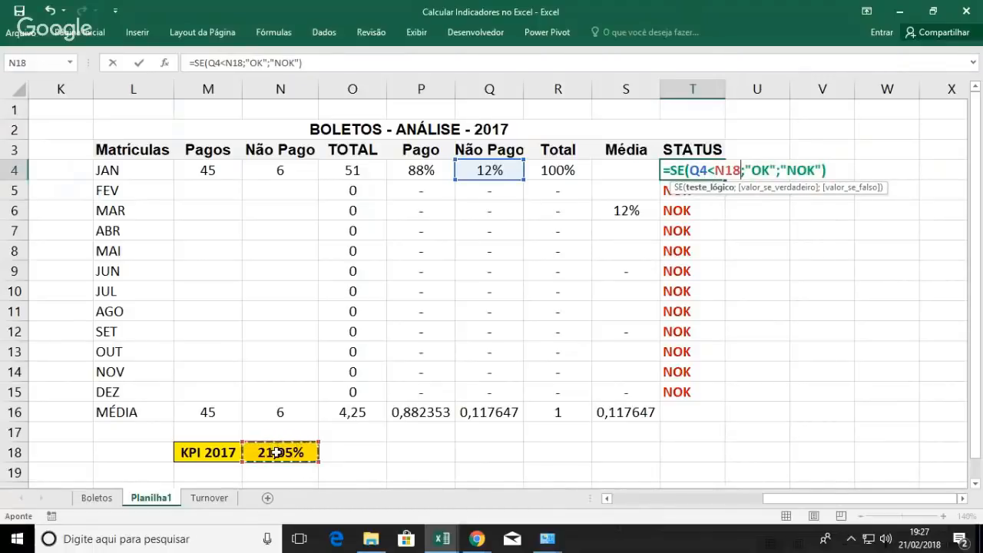
key(F4)
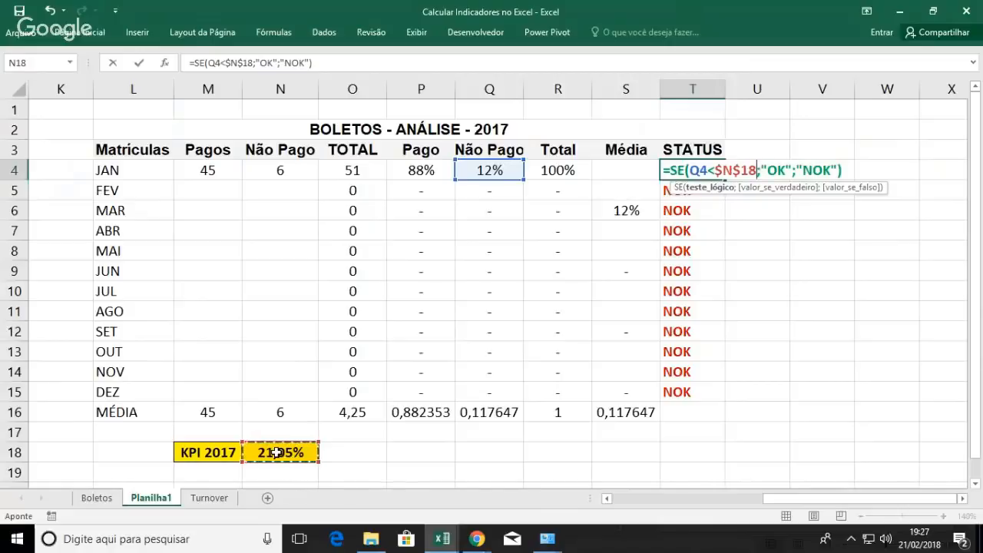
key(Return)
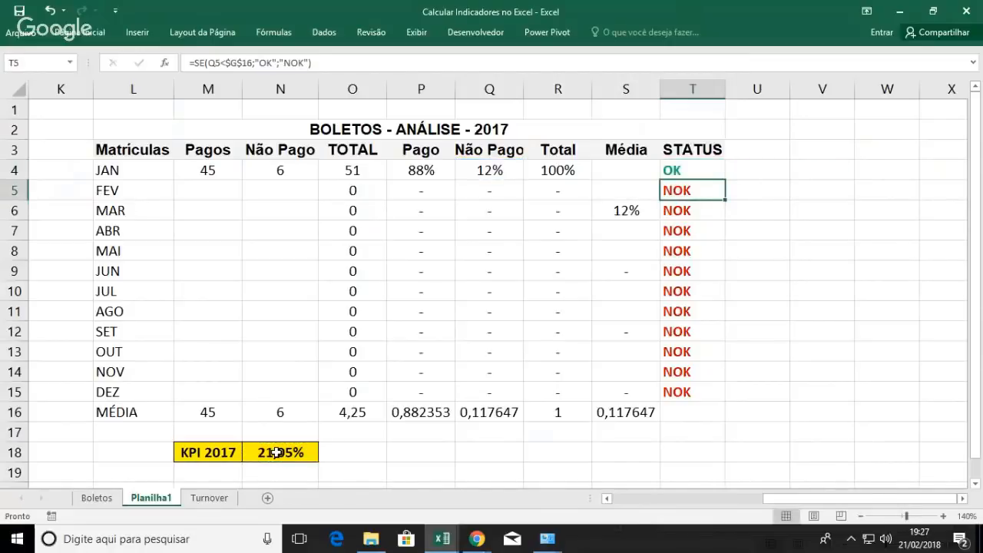
click(703, 169)
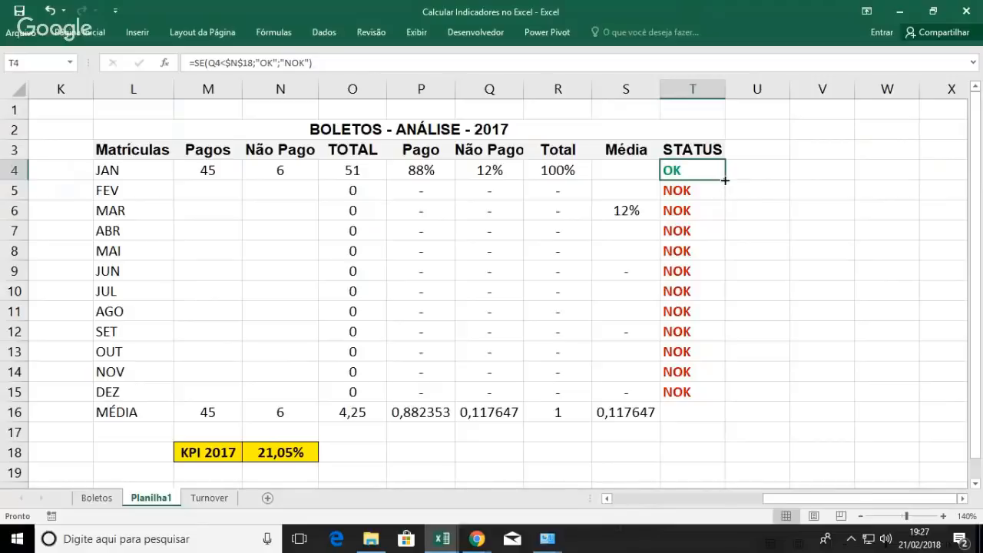
double_click(726, 179)
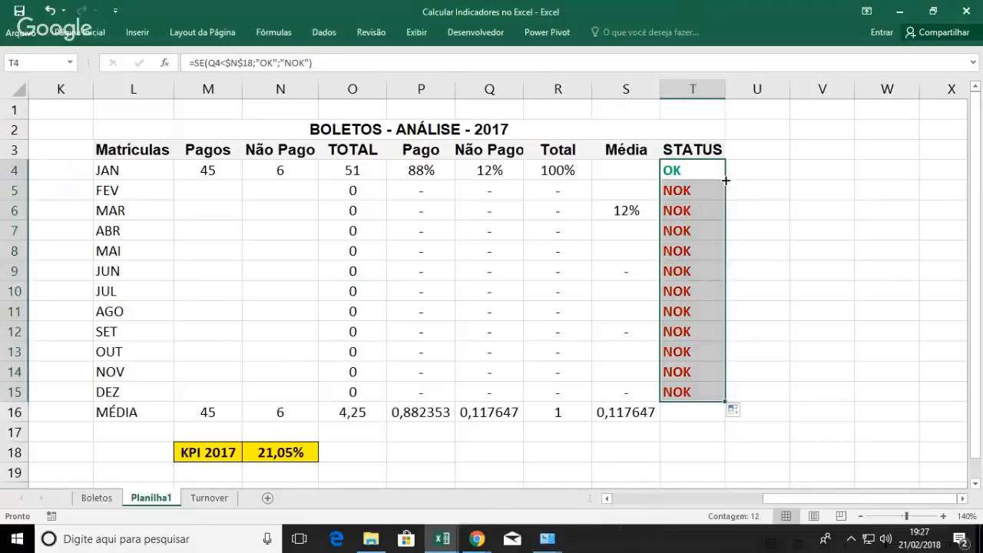
Step: Enter February 2017's figures: 49 for Pagos and 9 for Não Pago
click(221, 192)
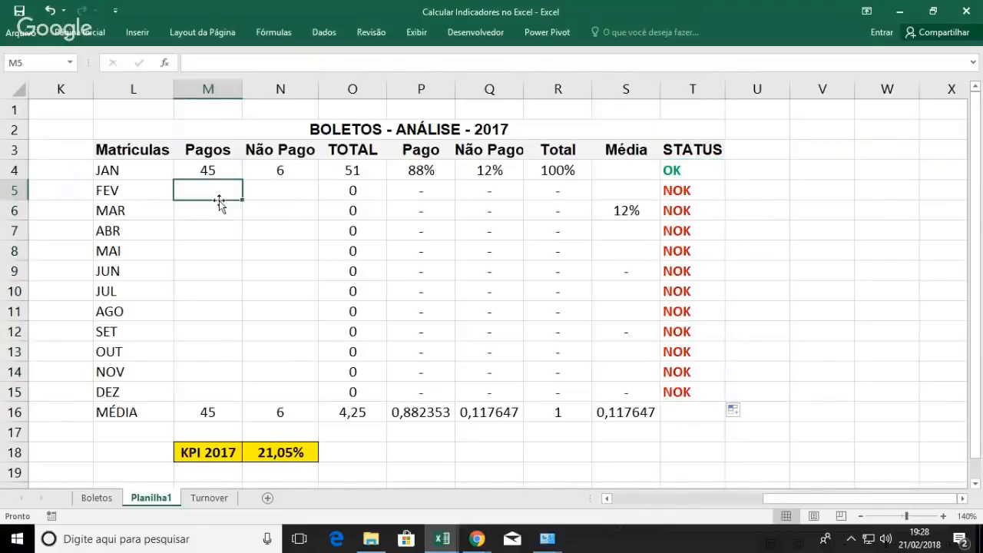
text(85)
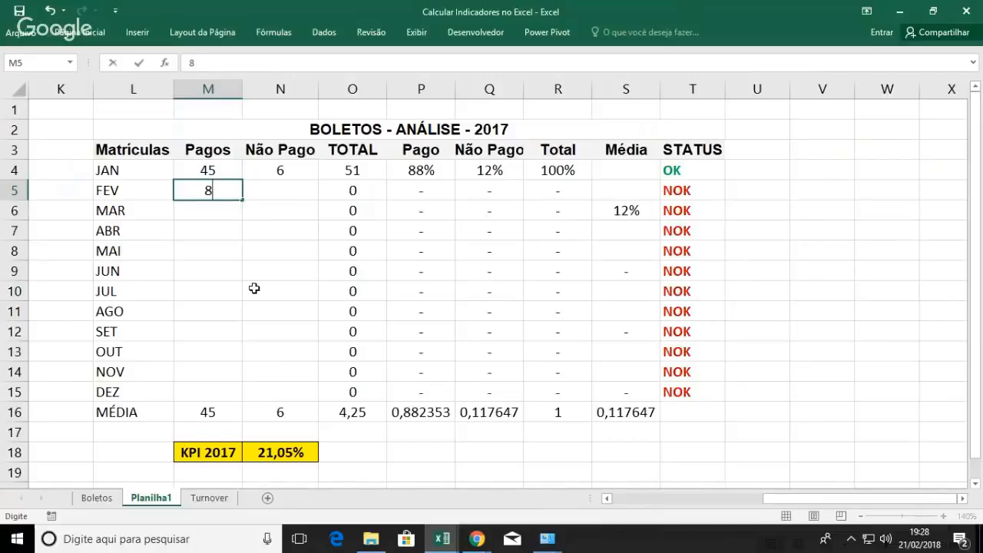
key(BackSpace)
key(BackSpace)
text(49)
key(Tab)
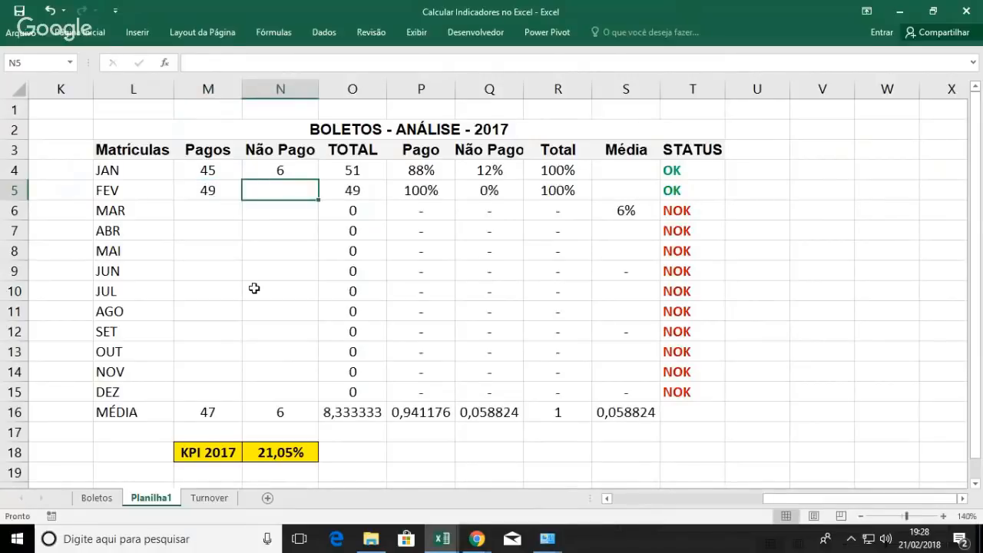
text(9)
key(Return)
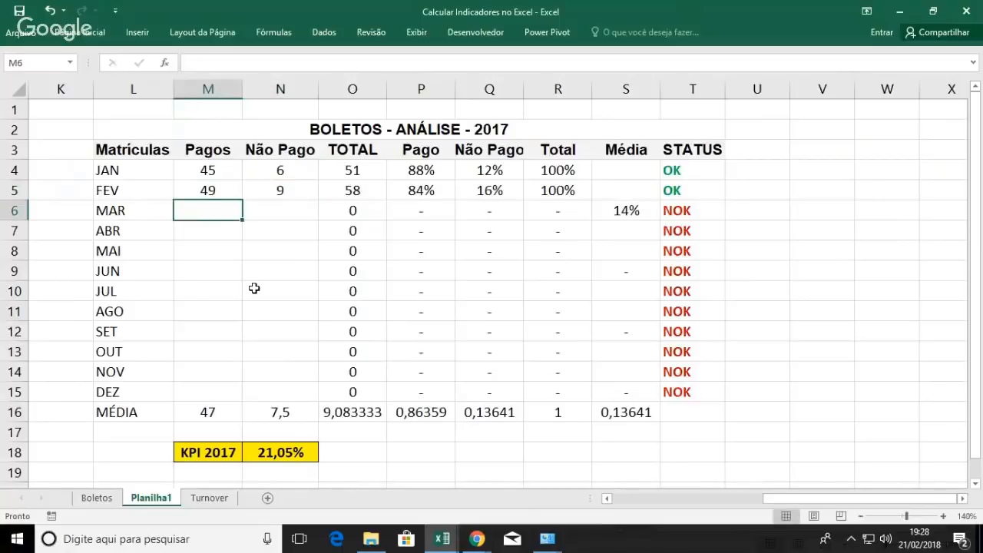
Step: Enter March 2017's figures: 54 for Pagos and 12 for Não Pago
text(54)
key(Tab)
text(12)
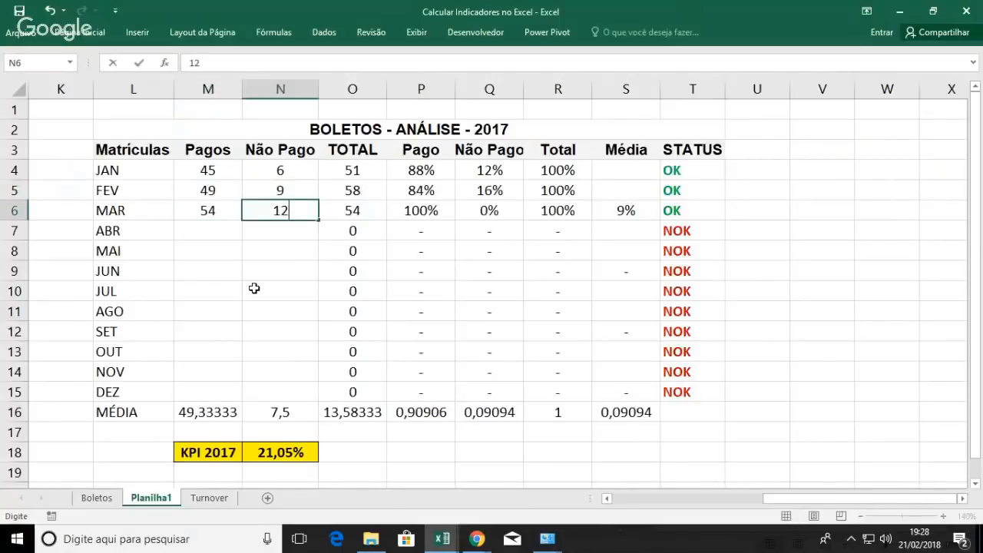
key(Down)
Step: Enter April 2017's figures: 48 for Pagos and 8 for Não Pago
key(Left)
text(48)
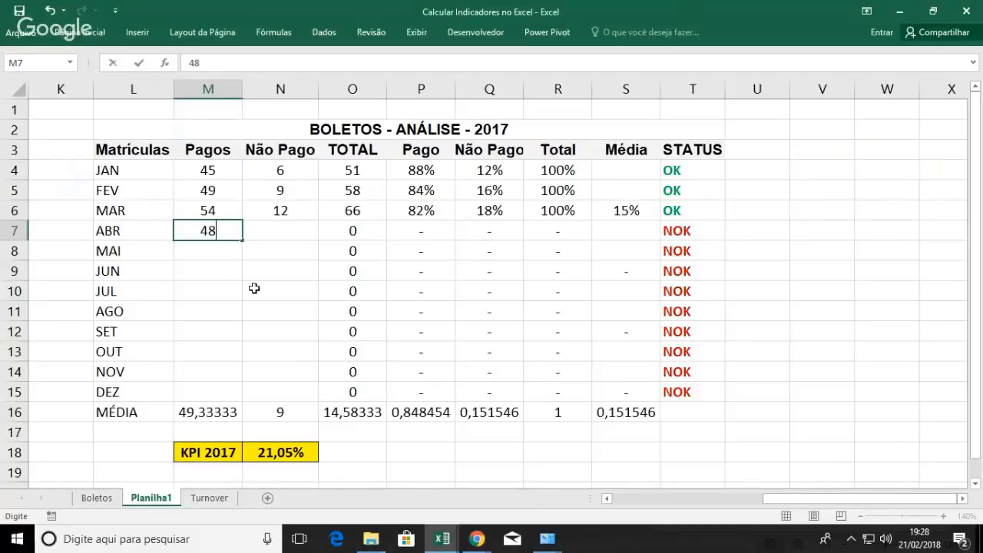
key(Tab)
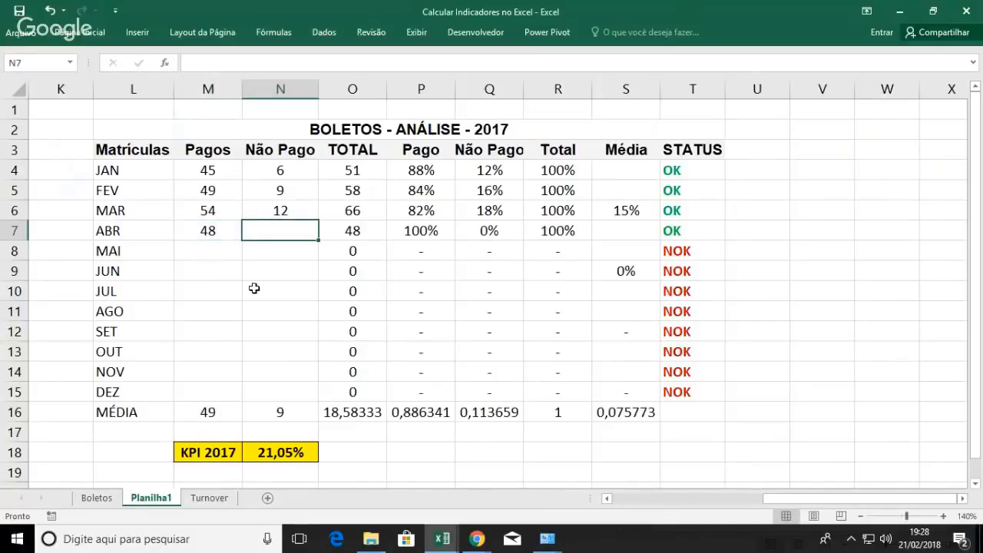
text(8)
key(Down)
Step: Enter May 2017's figures: 35 for Pagos and 12 for Não Pago
key(Left)
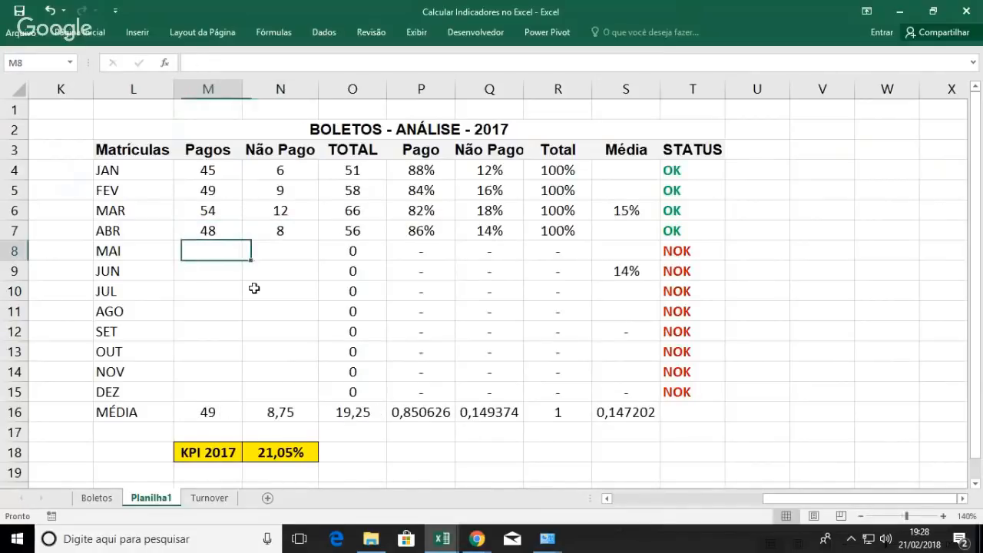
text(35)
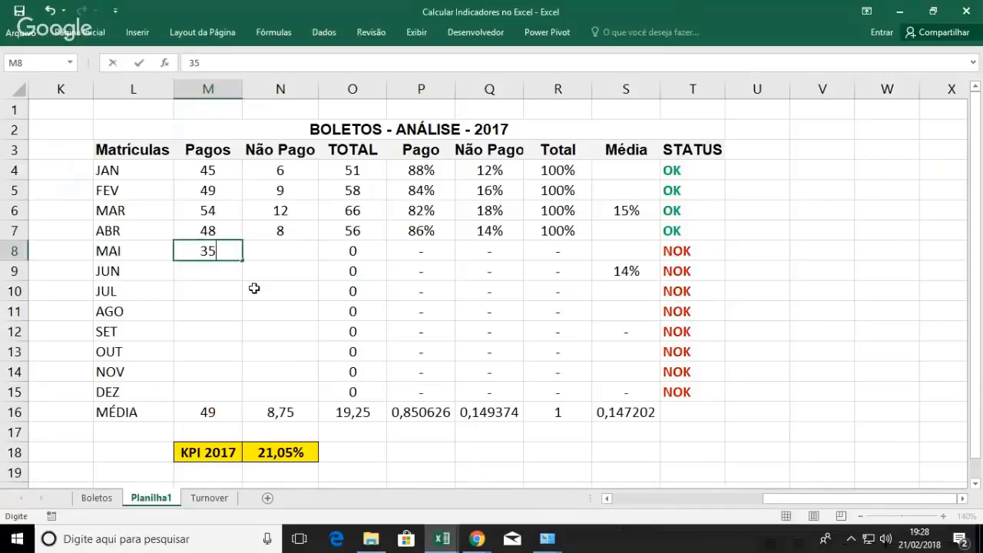
key(Tab)
text(12)
key(Return)
key(Left)
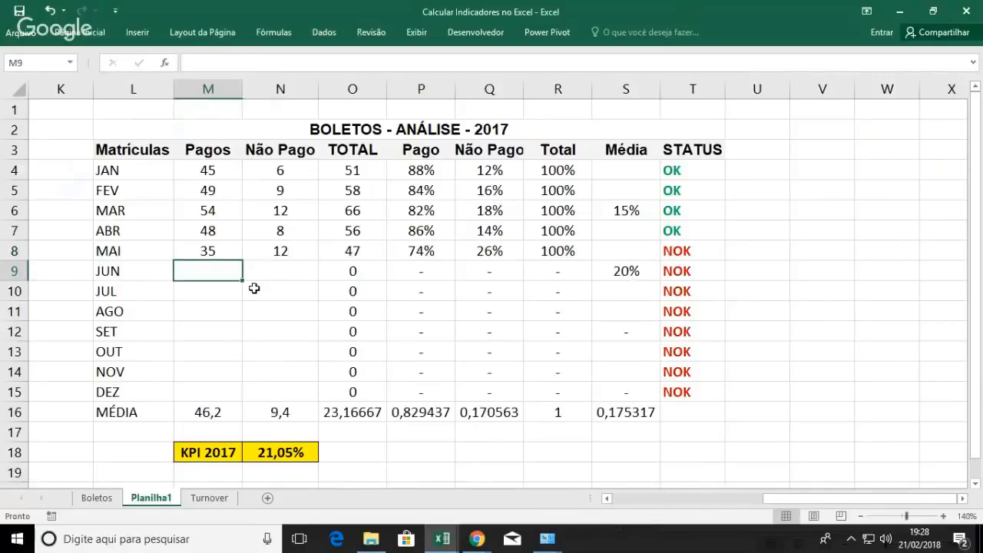
Step: Enter June 2017's figures: 48 for Pagos and 16 for Não Pago
text(48)
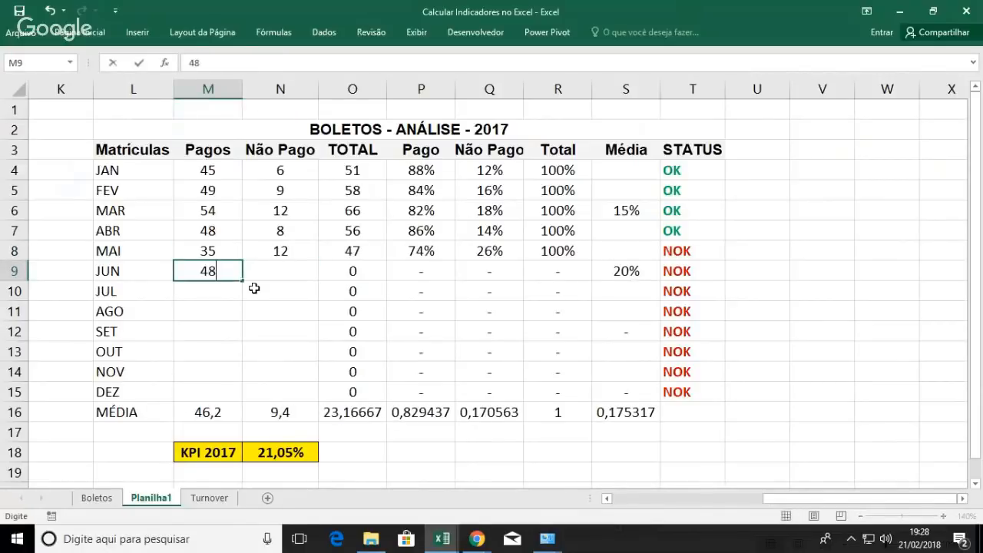
key(Tab)
text(16)
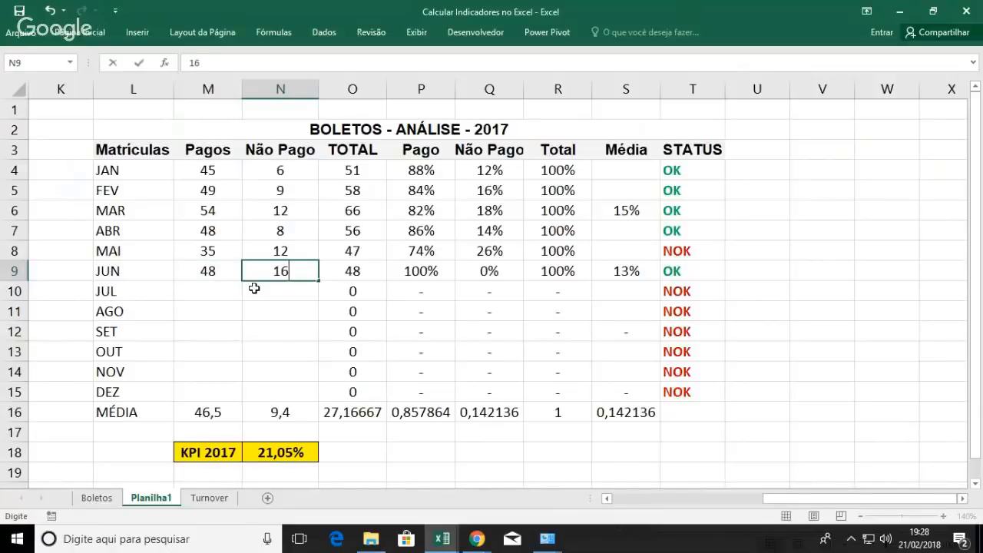
key(Return)
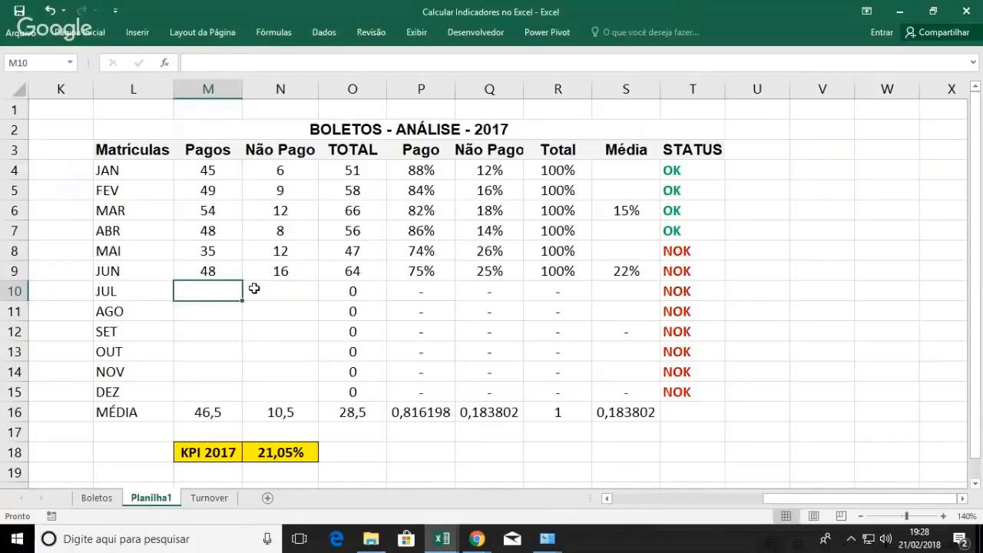
Step: Enter July 2017's figures: 35 for Pagos and 15 for Não Pago
text(35)
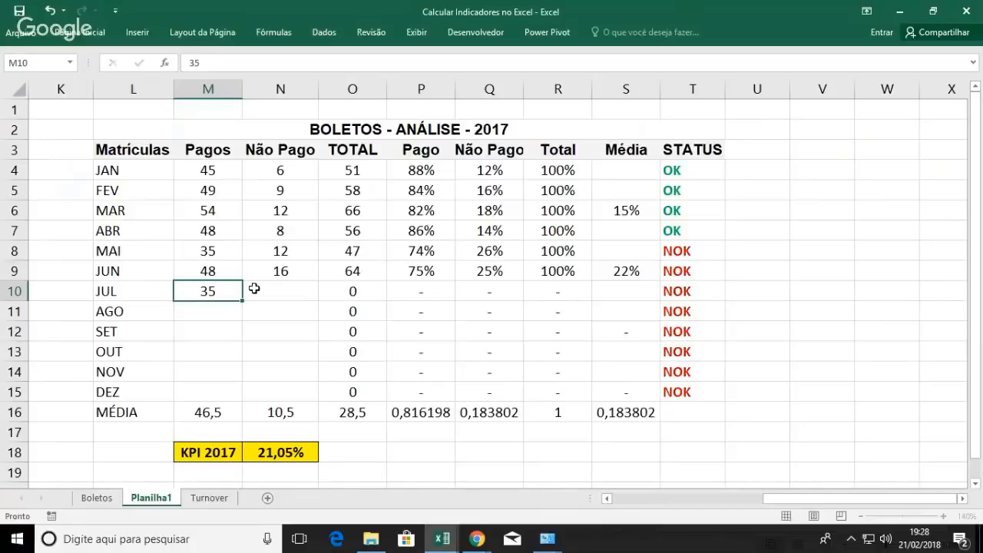
key(Tab)
text(15)
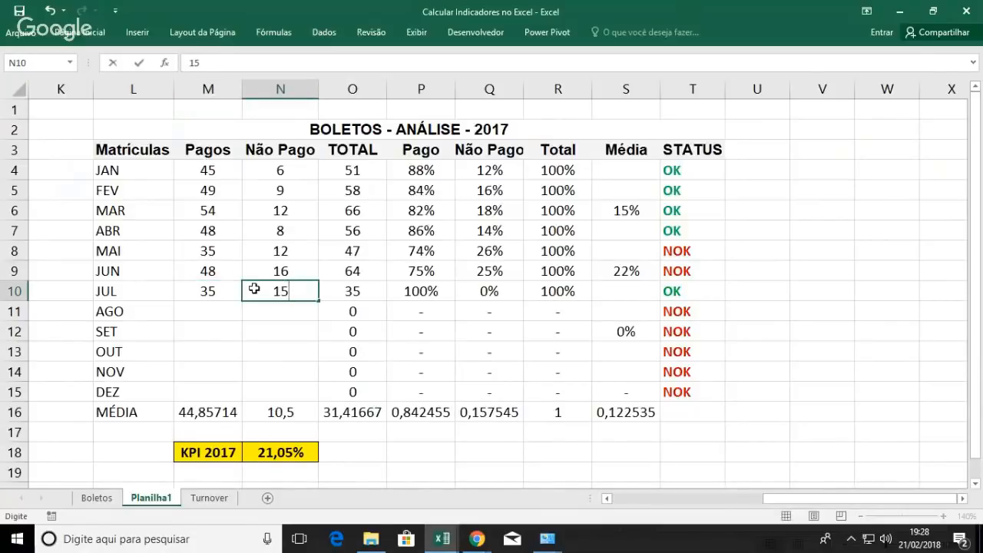
key(Return)
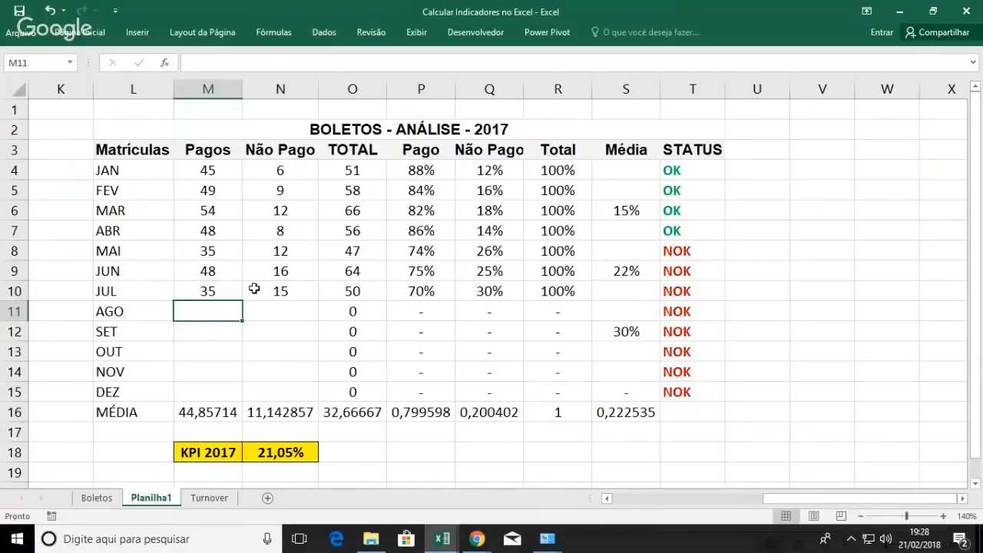
Step: Enter August 2017's figures: 45 for Pagos and 12 for Não Pago
text(45)
key(Tab)
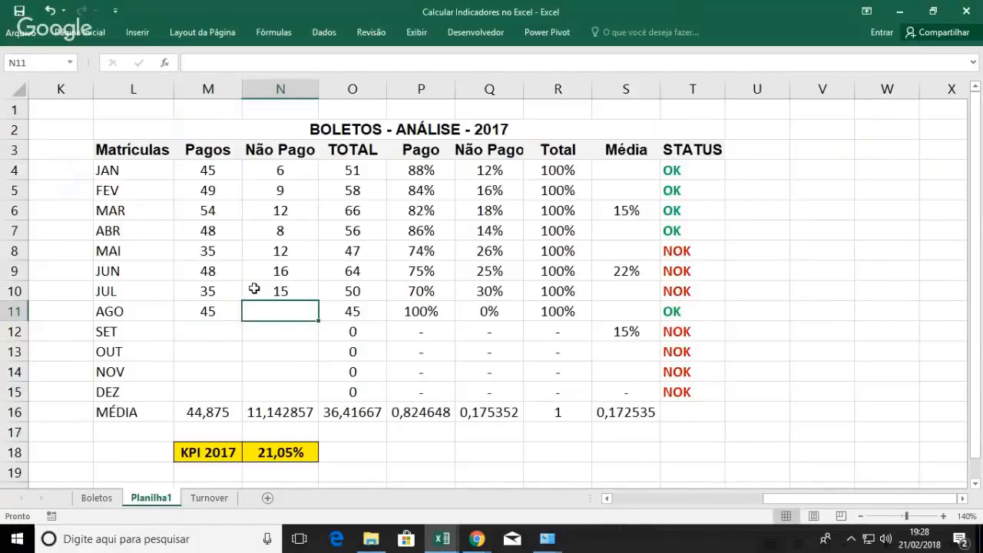
text(12)
key(Return)
key(Left)
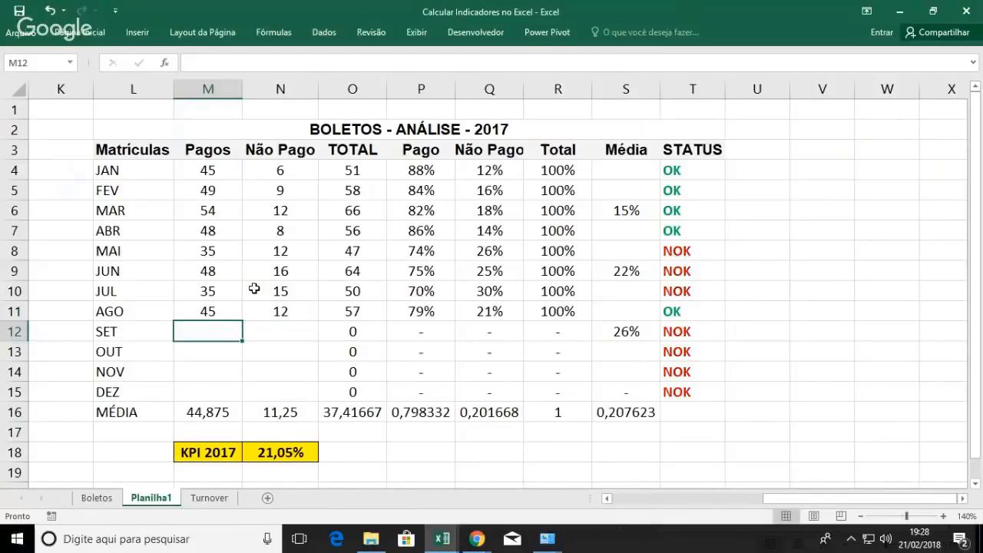
Step: Enter September 2017's figures: 45 for Pagos and 15 for Não Pago
text(45)
key(Tab)
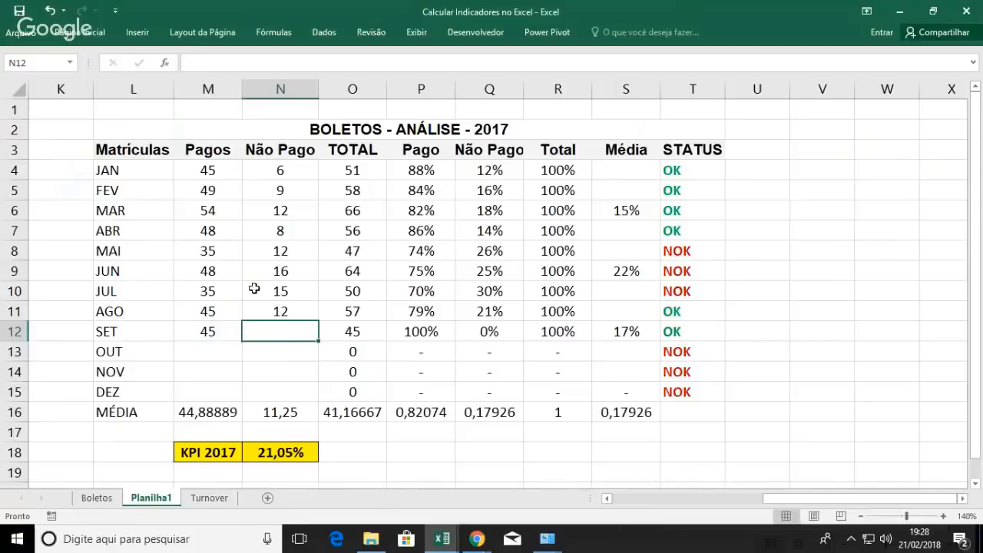
text(15)
key(Return)
key(Left)
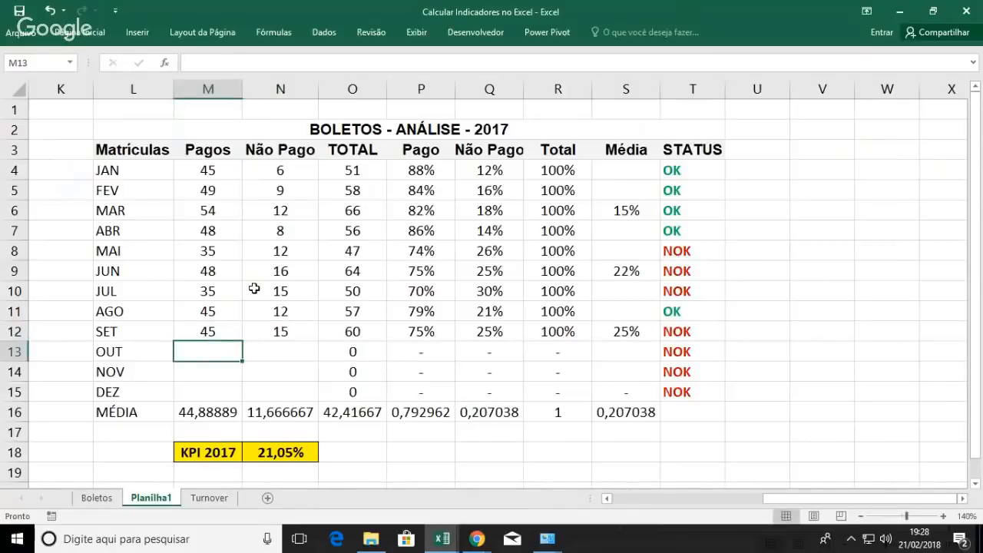
Step: Enter October 2017's figures: 23 for Pagos and 5 for Não Pago
text(23)
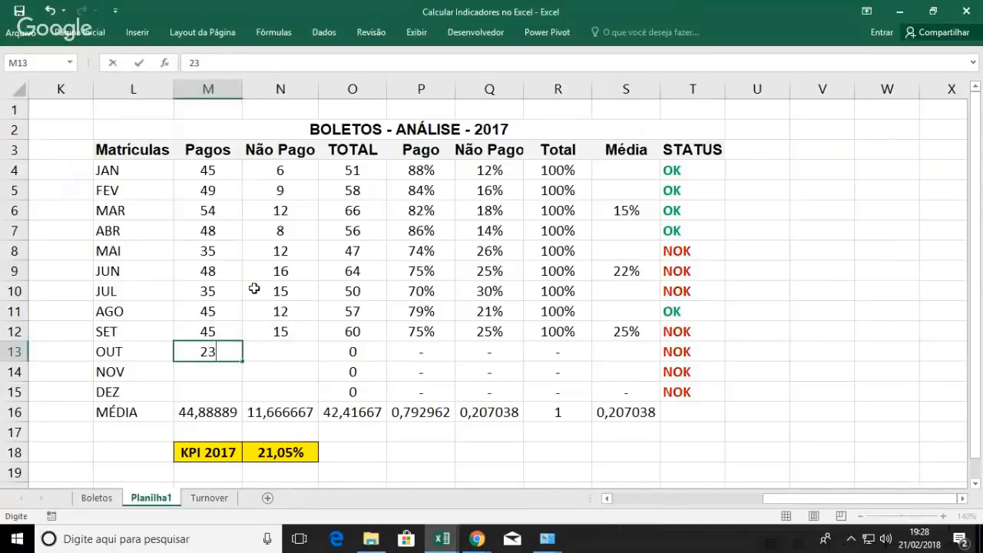
key(Tab)
text(5)
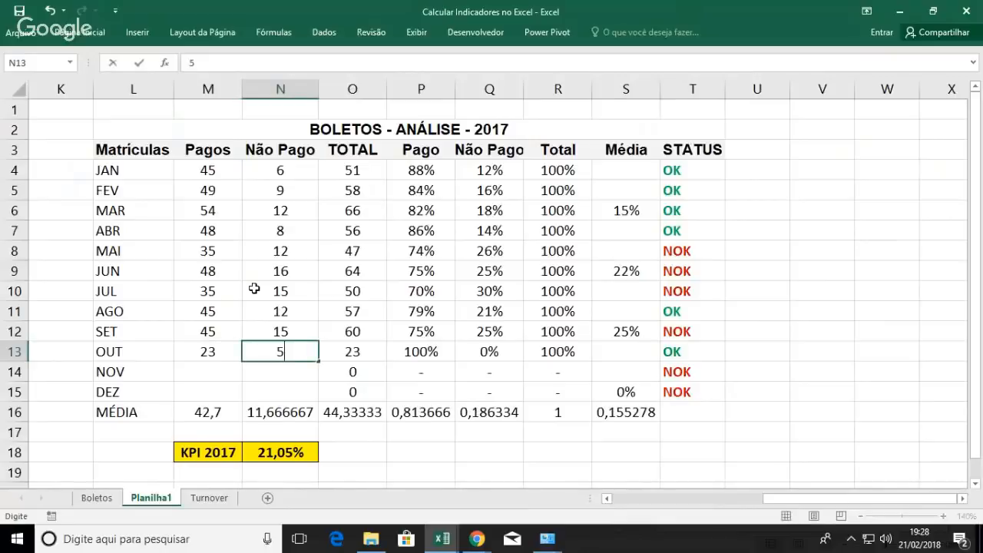
key(Return)
key(Left)
Step: Enter November 2017's Pagos figure as 35
text(35)
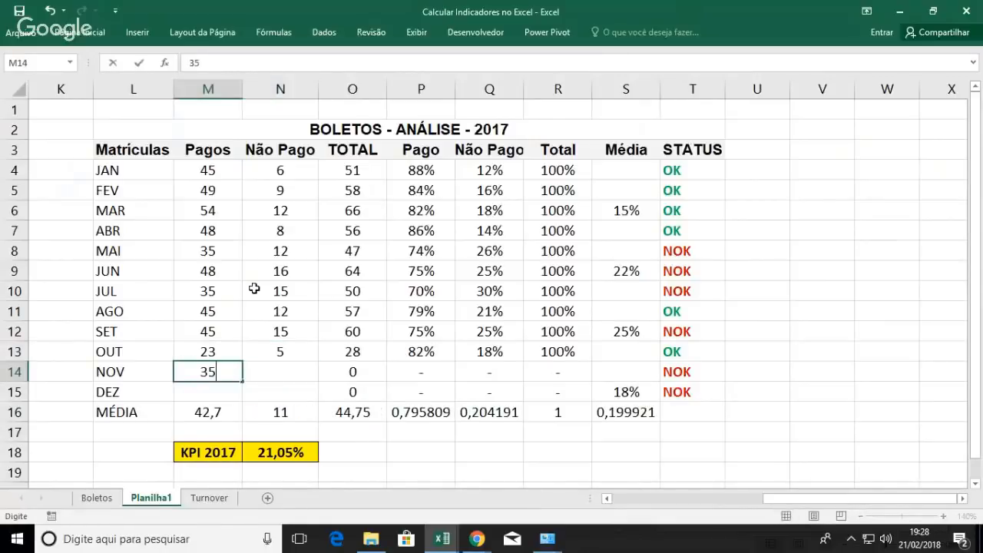
Step: Fill in the 2017 table with 35 Pagos and 12 Não Pago for NOV, and 45 Pagos and 15 Não Pago for DEZ
key(Tab)
text(12)
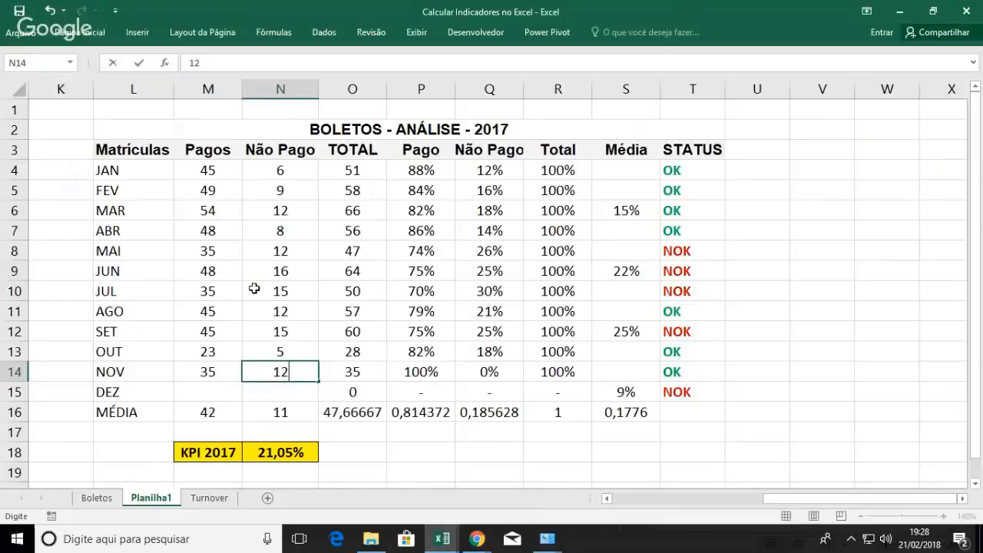
key(Return)
key(Left)
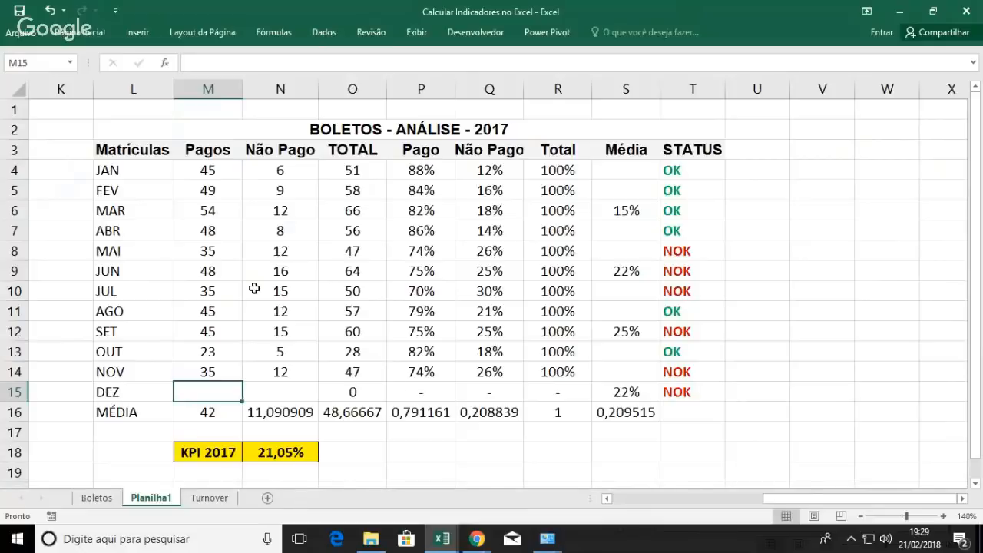
text(45)
key(Tab)
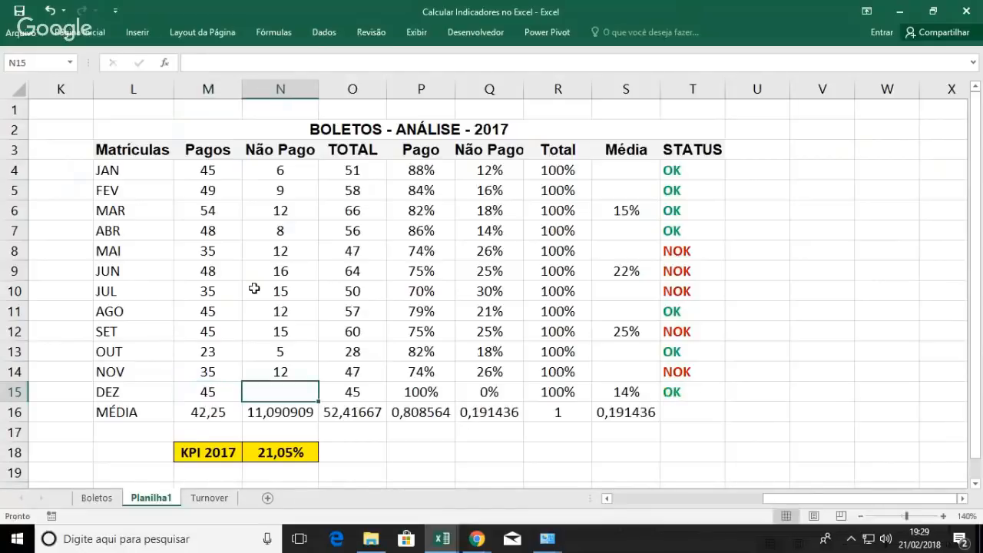
text(15)
key(Tab)
Step: Format the MÉDIA row cells P16:S16 of the 2017 table as percentages
key(Down)
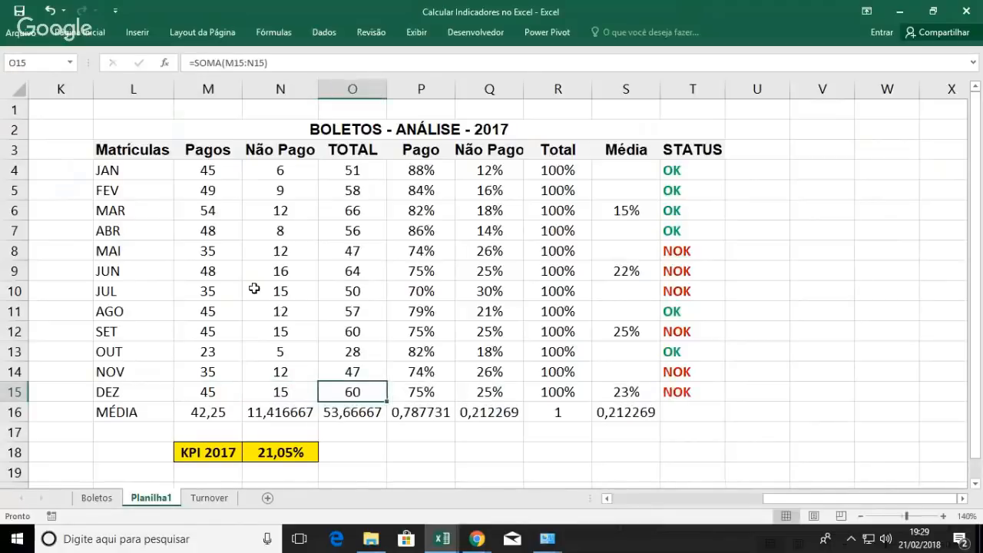
key(Right)
key(Right)
key(Right)
key(Left)
key(Left)
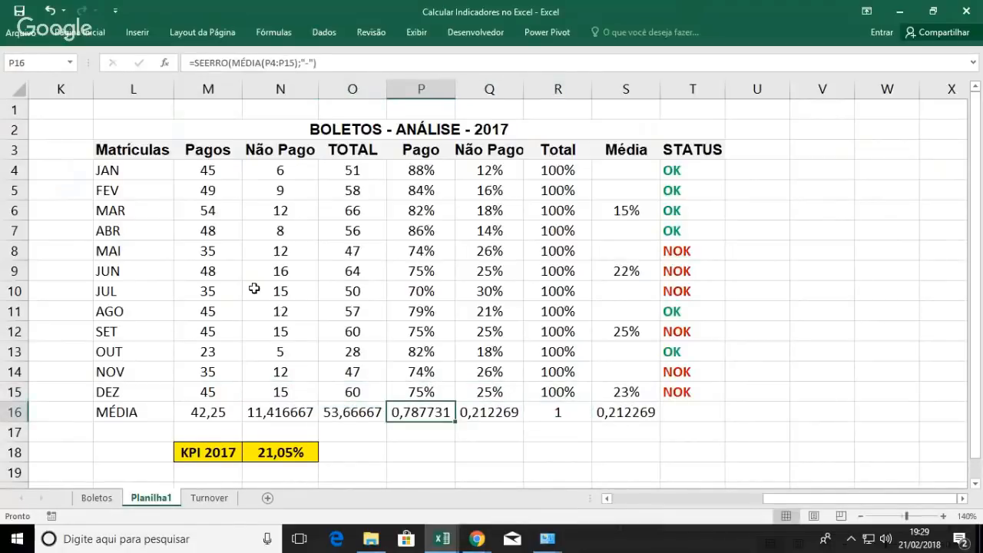
key(shift+Right)
key(shift+Right)
key(shift+Right)
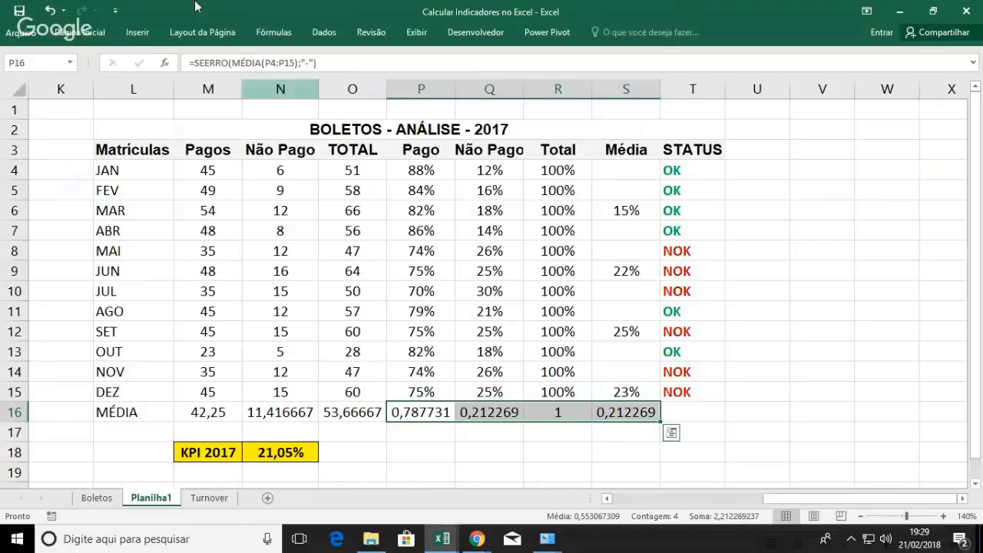
click(97, 35)
click(504, 80)
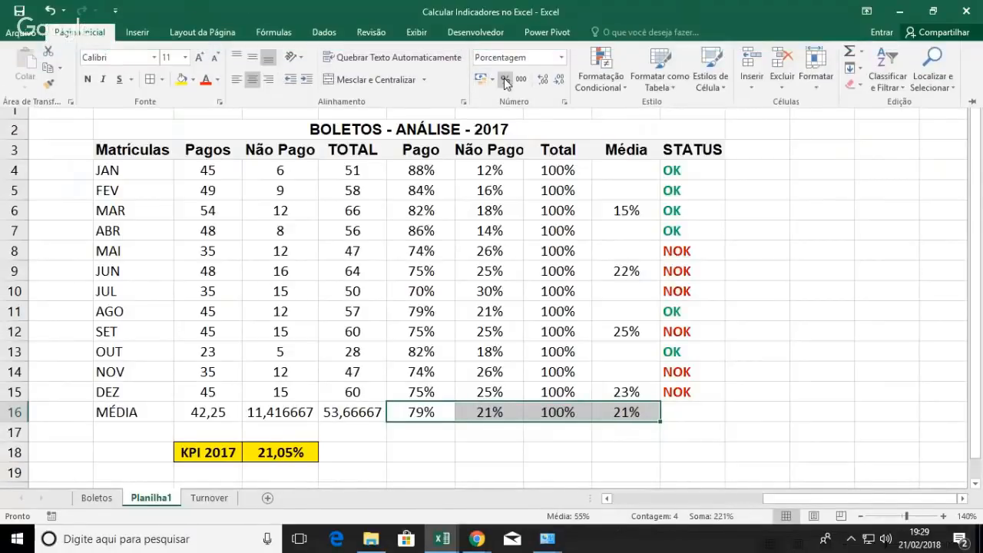
click(672, 414)
click(507, 413)
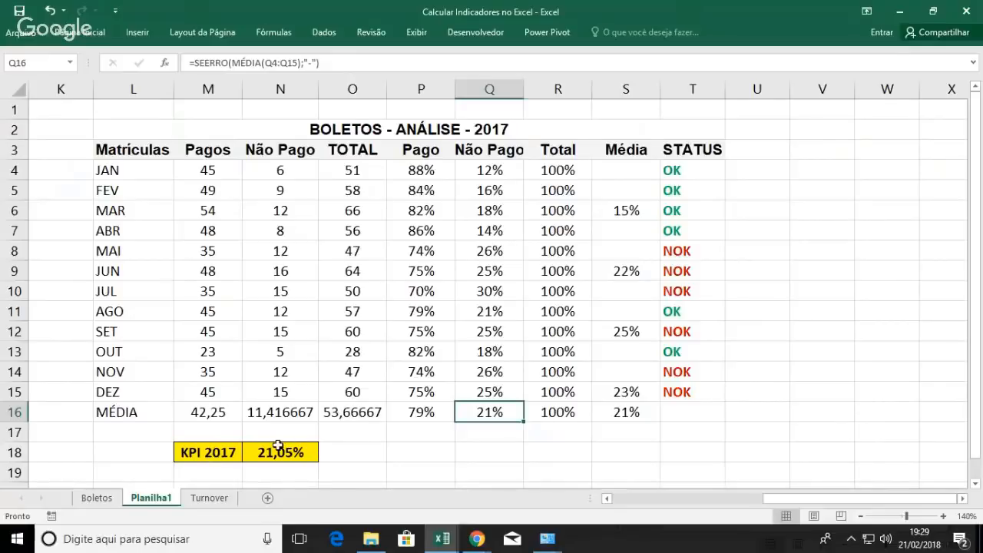
Step: Examine the finished 2017 table on the Boletos sheet, its Média and NOK columns and performance chart, and return to Planilha1
click(97, 499)
scroll(540, 328, down, 3)
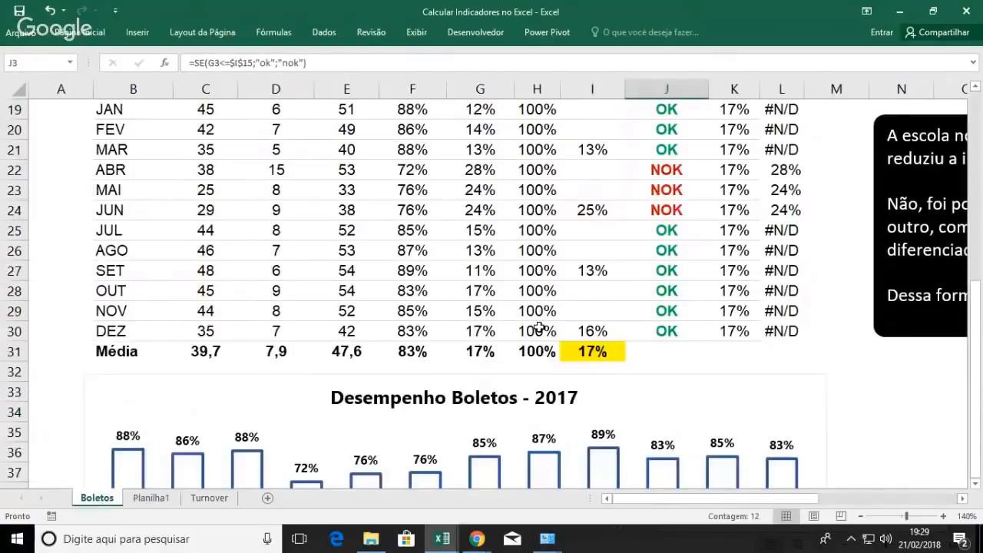
scroll(540, 328, up, 1)
click(151, 498)
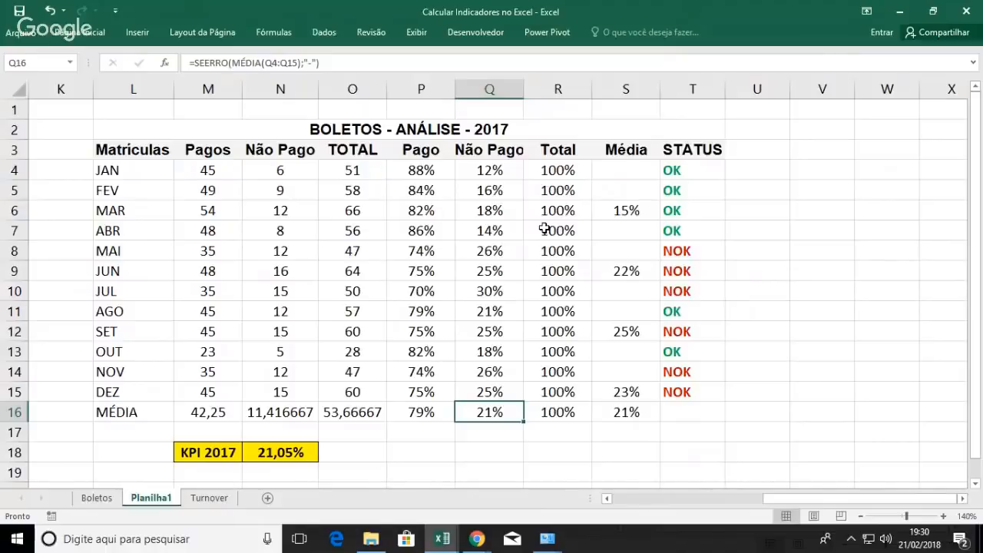
click(97, 498)
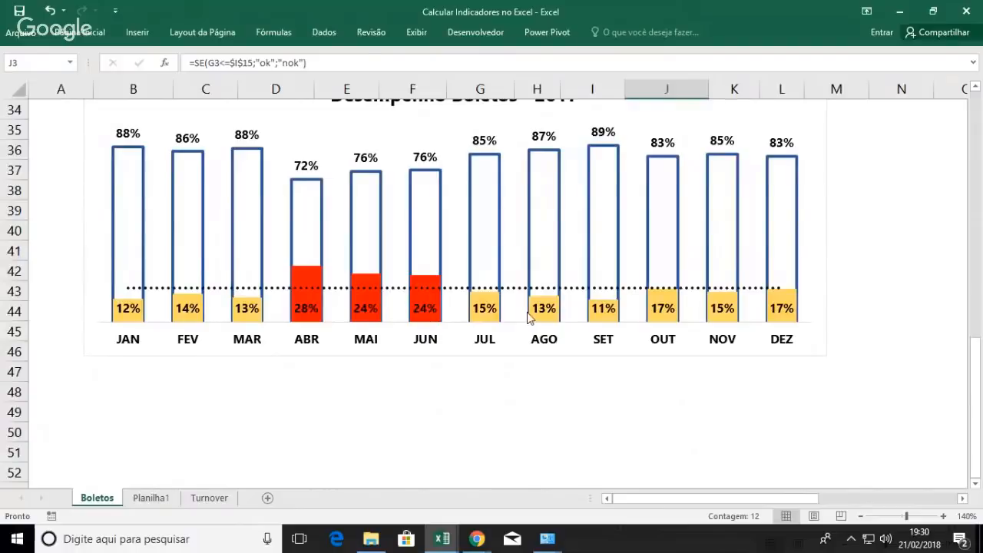
scroll(529, 318, up, 2)
scroll(528, 318, up, 1)
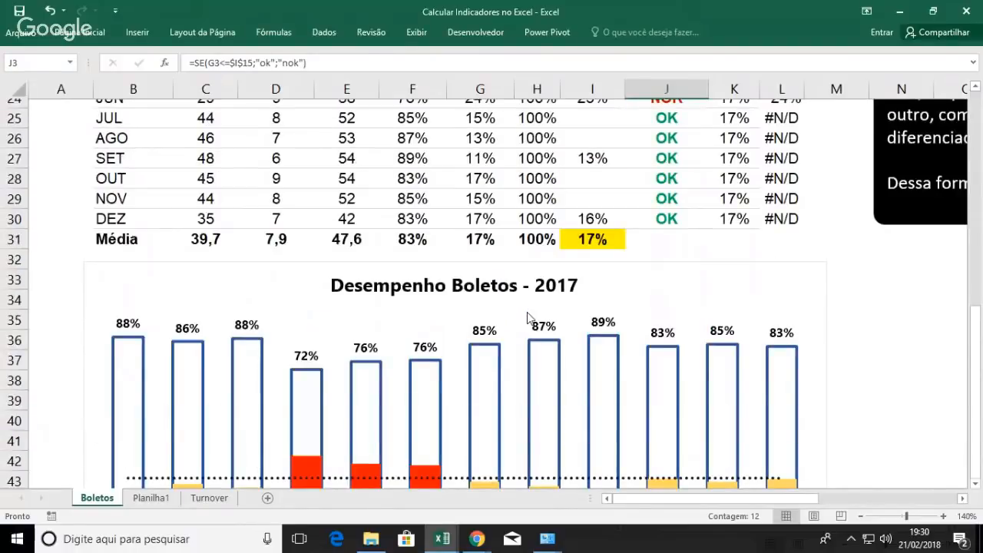
scroll(530, 261, up, 3)
drag(726, 150, 773, 389)
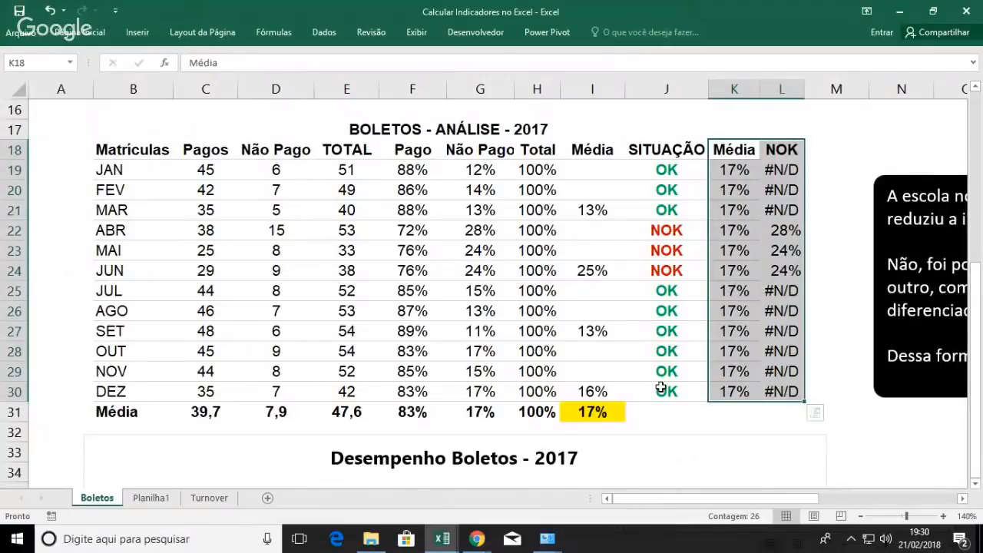
scroll(661, 388, down, 6)
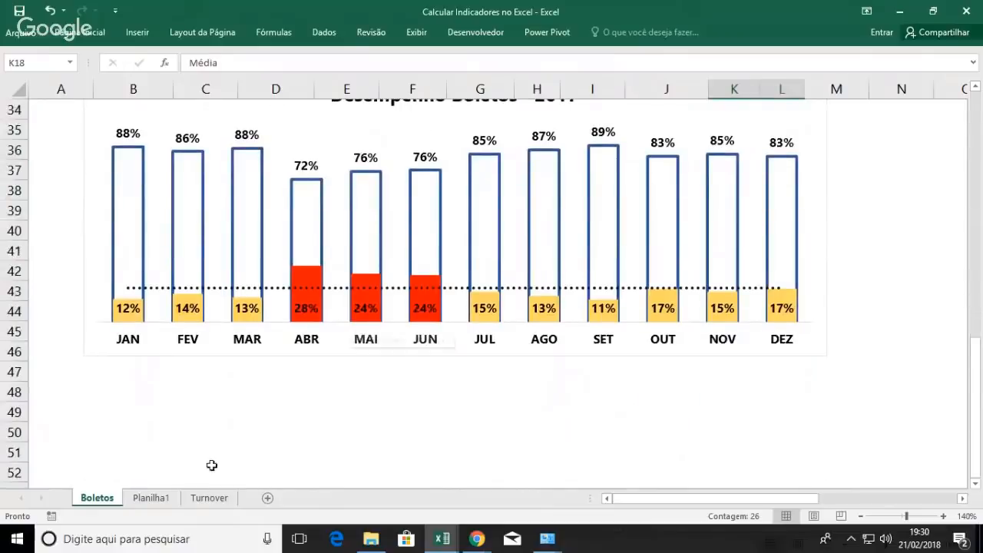
click(150, 499)
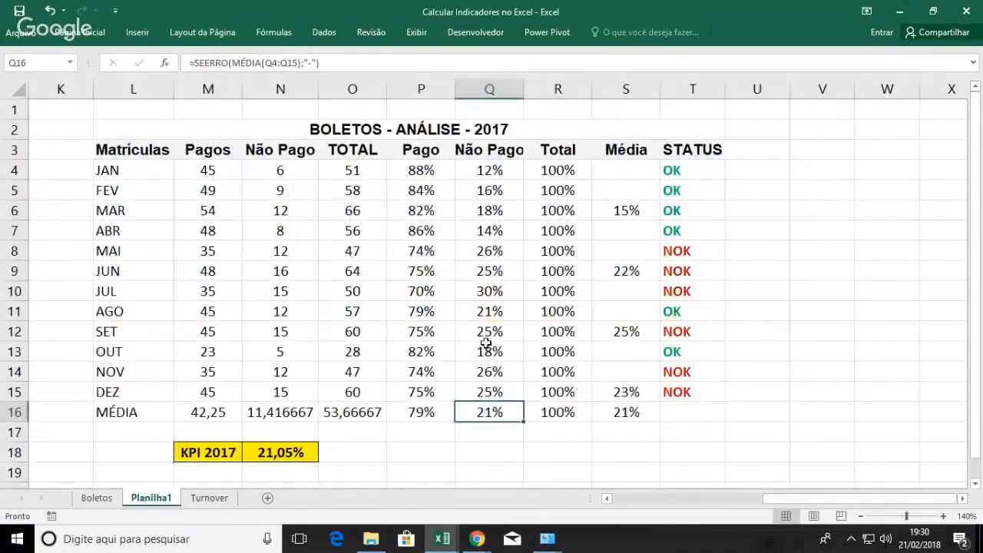
Step: Set the Planilha1 view to 130% zoom, showing the 2017 table together with the empty columns beside it
click(861, 518)
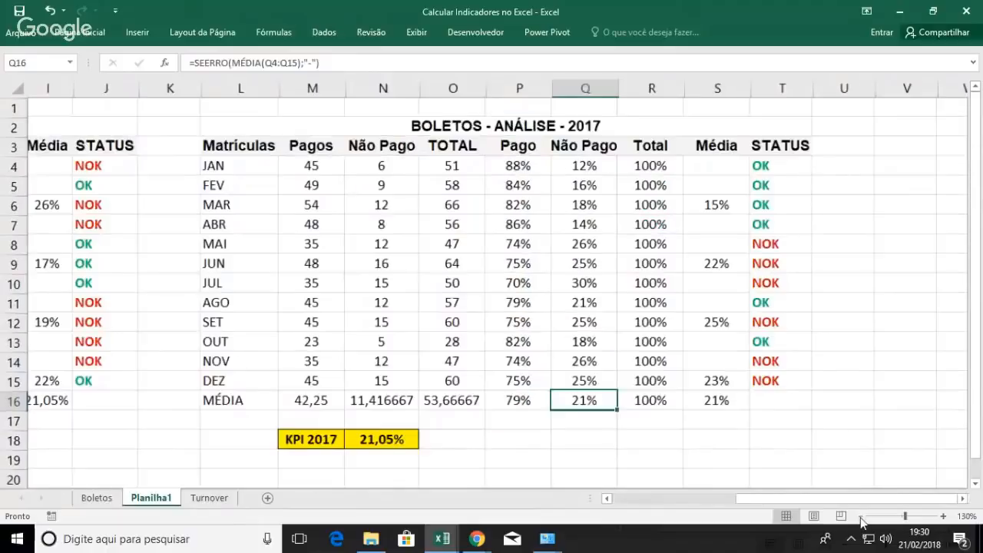
click(861, 519)
click(861, 519)
click(861, 518)
click(861, 519)
click(861, 518)
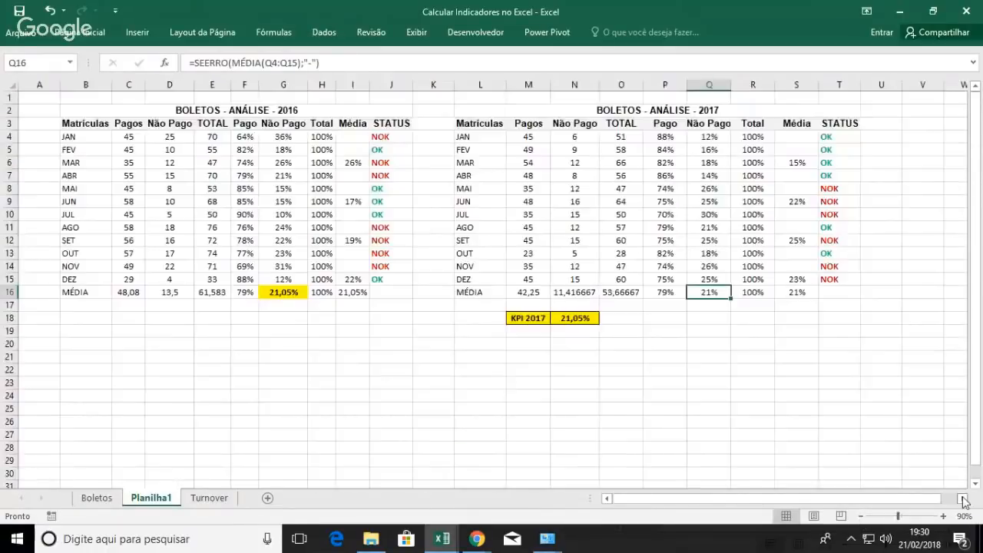
click(963, 498)
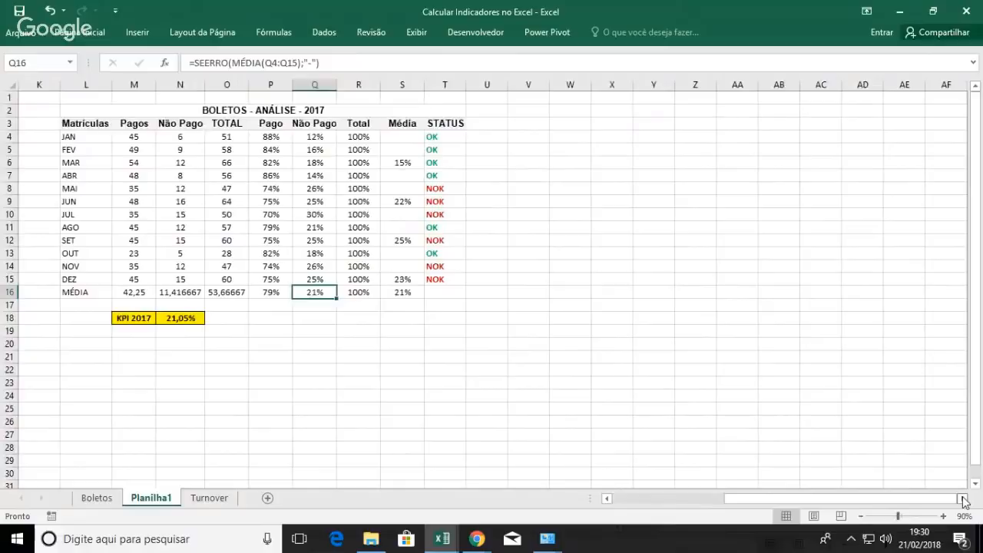
click(944, 516)
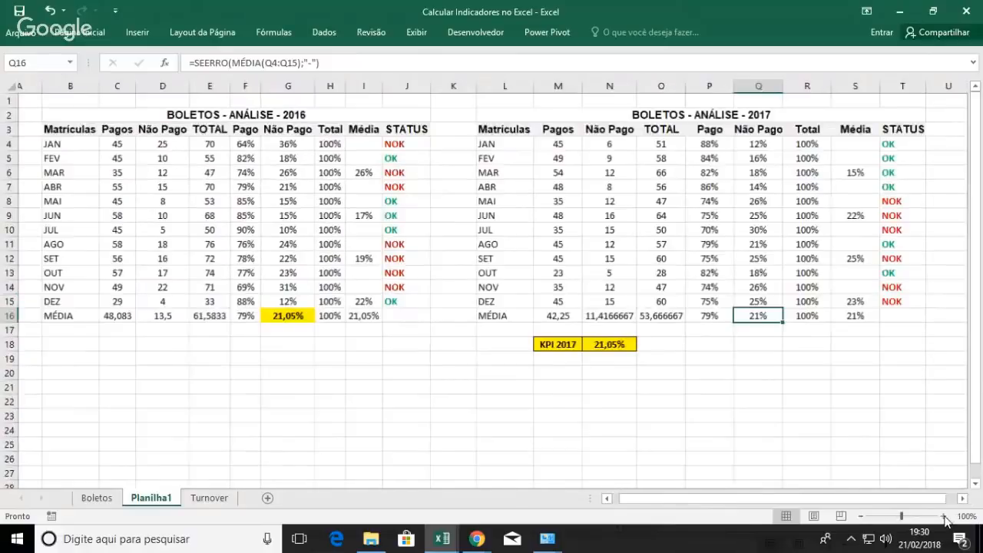
click(945, 517)
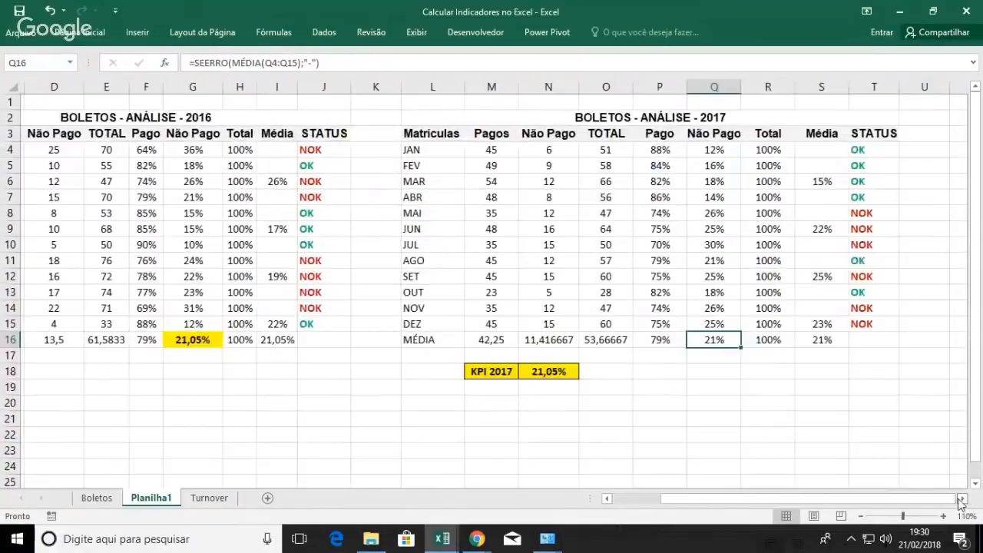
click(961, 500)
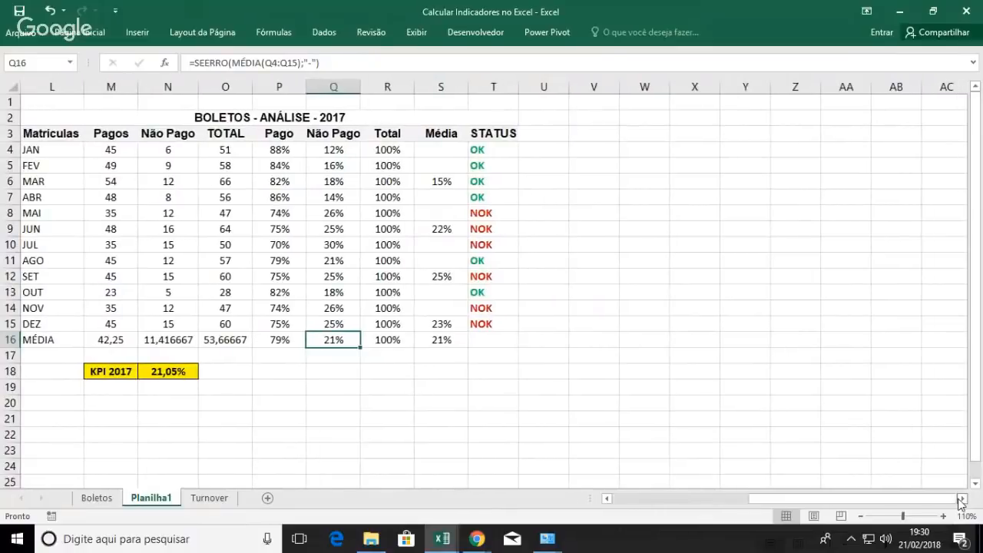
click(944, 516)
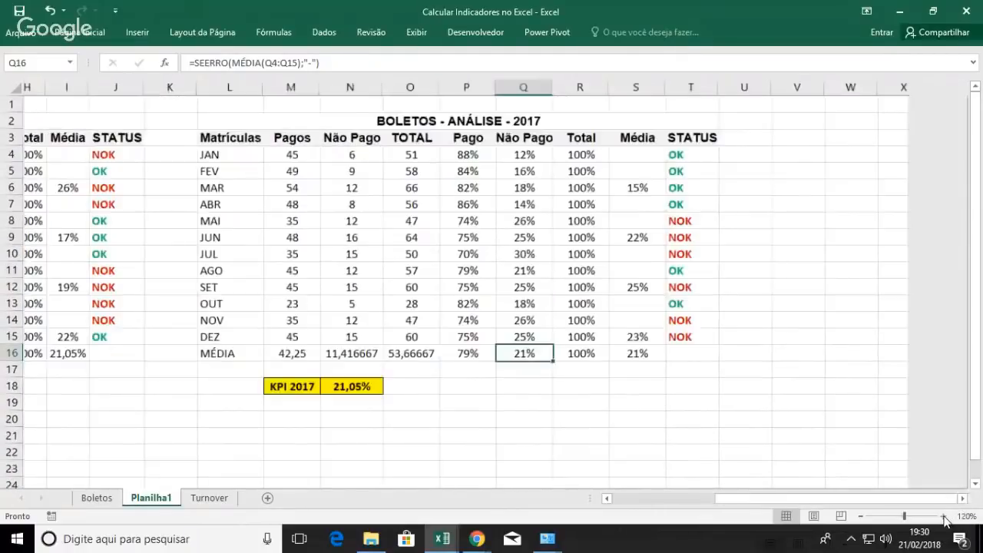
click(962, 500)
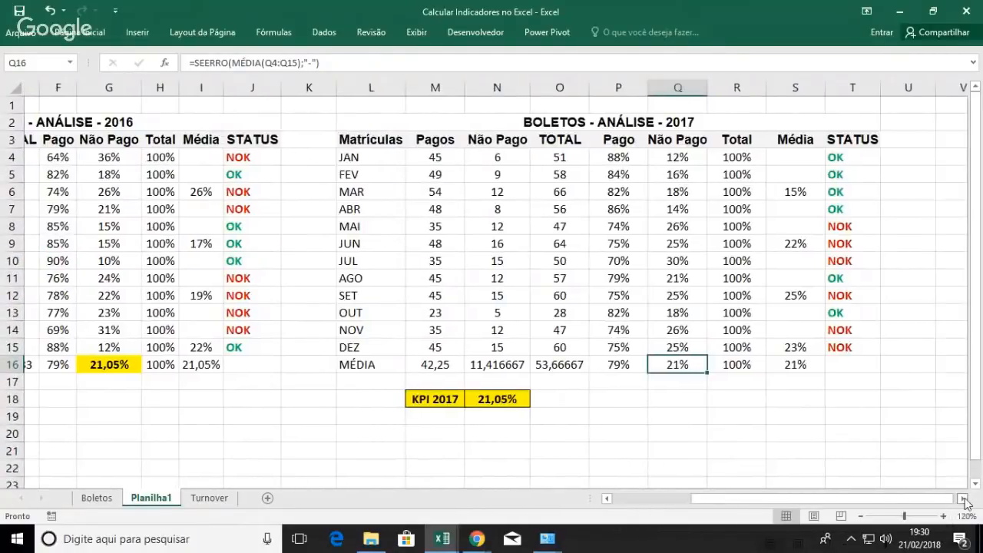
click(945, 517)
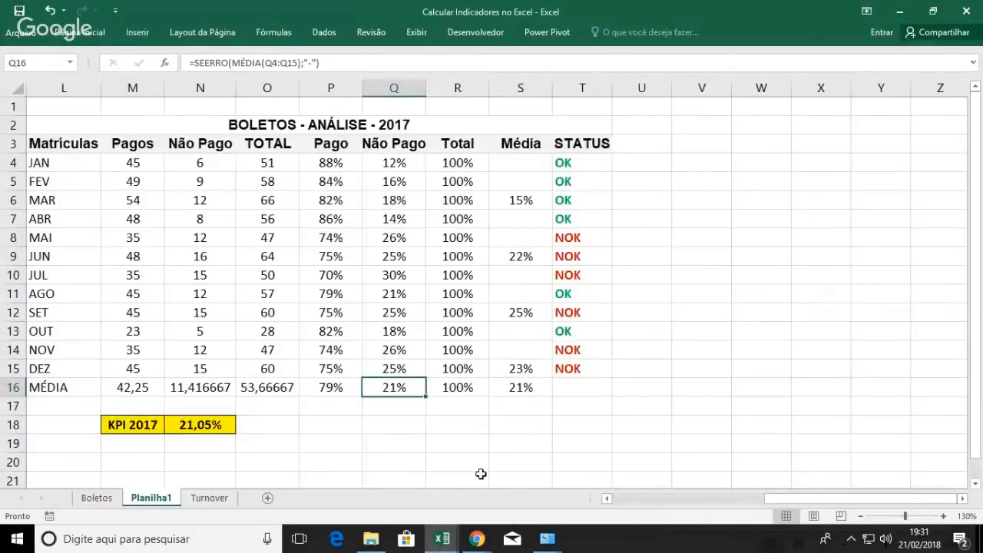
Step: Insert a 2D clustered column chart of the 2017 months with their Pago and Não Pago percentages, and place it beside those columns
drag(582, 161, 577, 371)
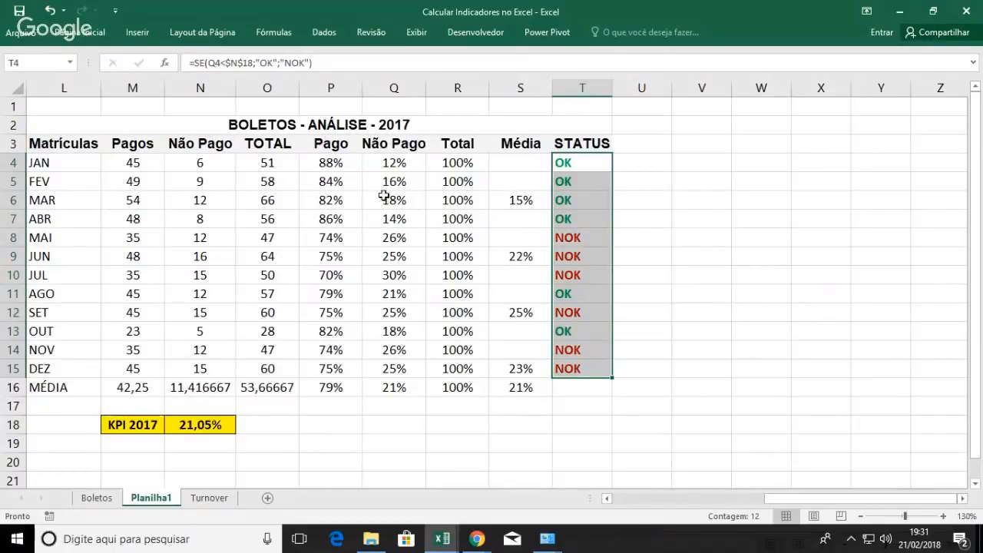
drag(80, 145, 63, 373)
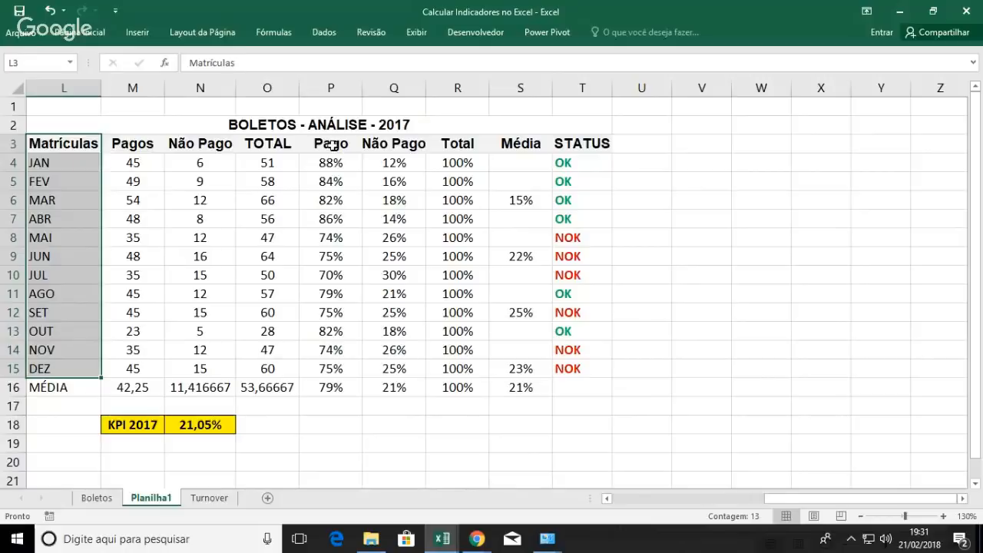
drag(334, 146, 398, 364)
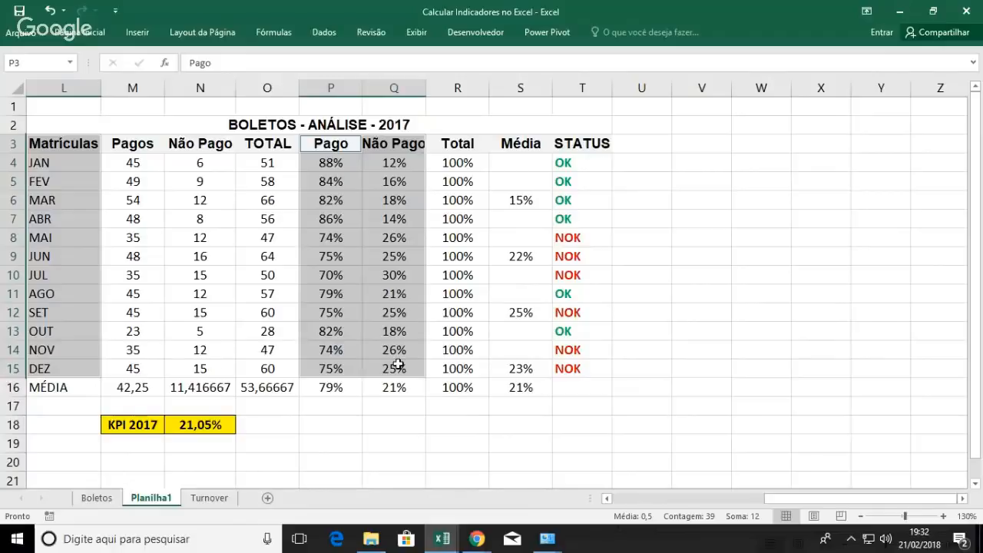
click(130, 36)
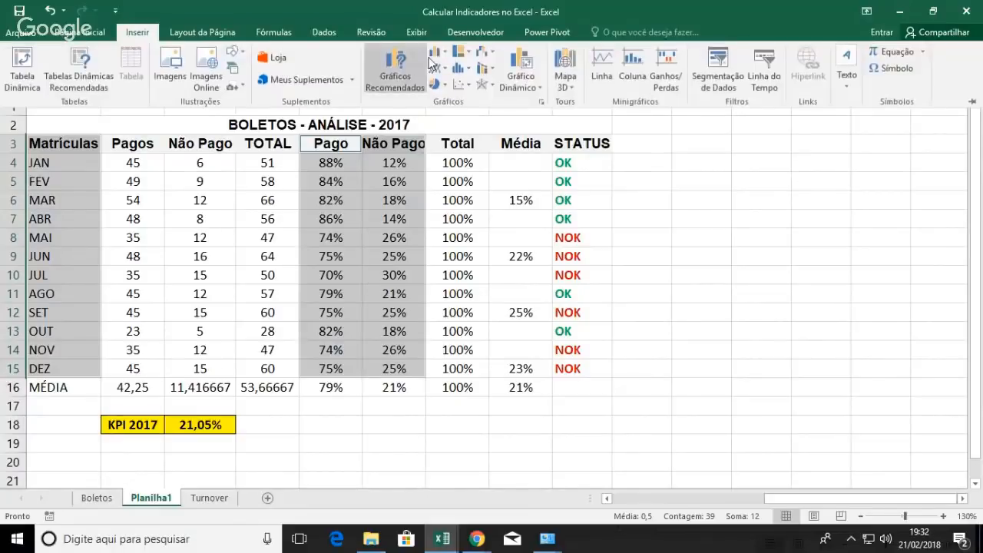
click(434, 54)
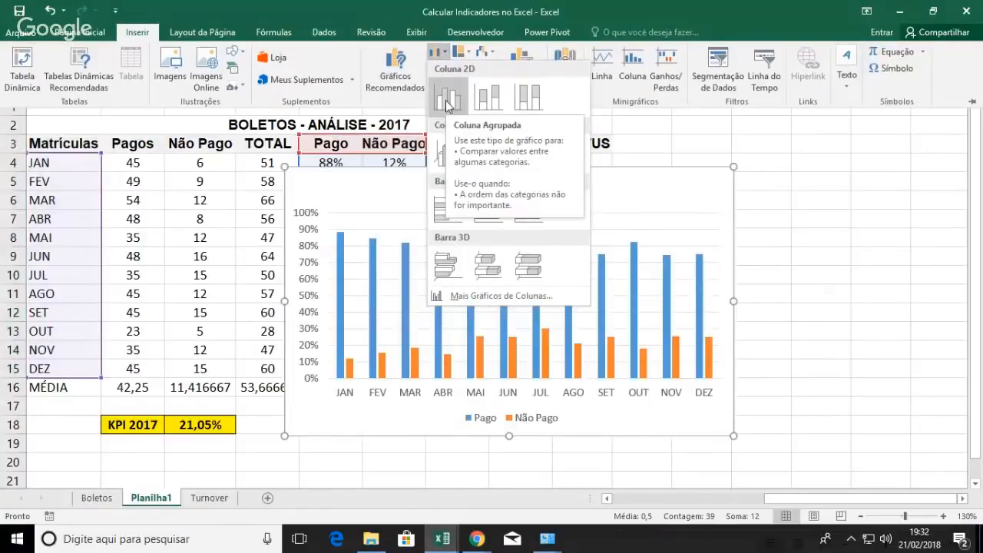
click(448, 99)
drag(509, 169, 650, 131)
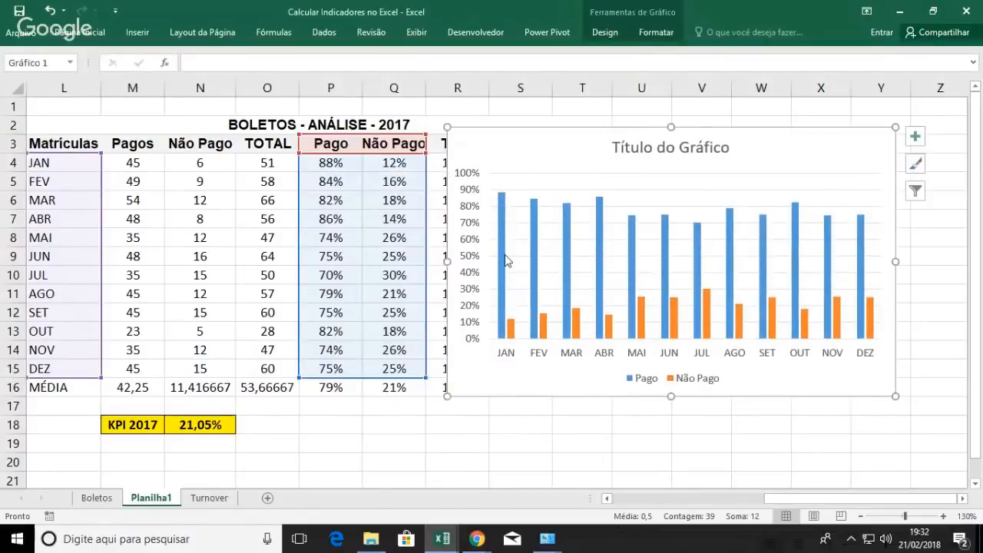
Step: Delete the percentage axis and the horizontal gridlines from the 2017 column chart
mouse_move(507, 262)
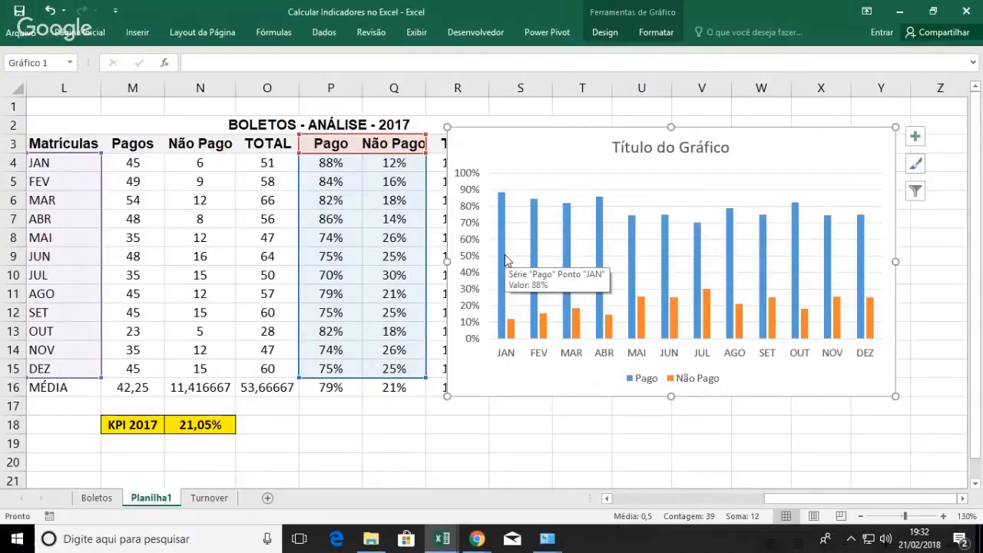
click(474, 228)
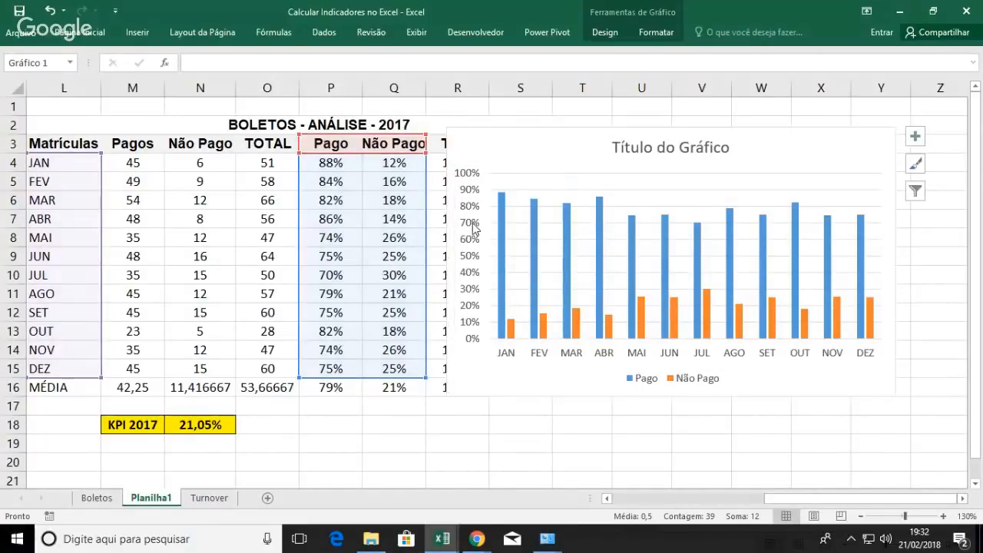
key(Delete)
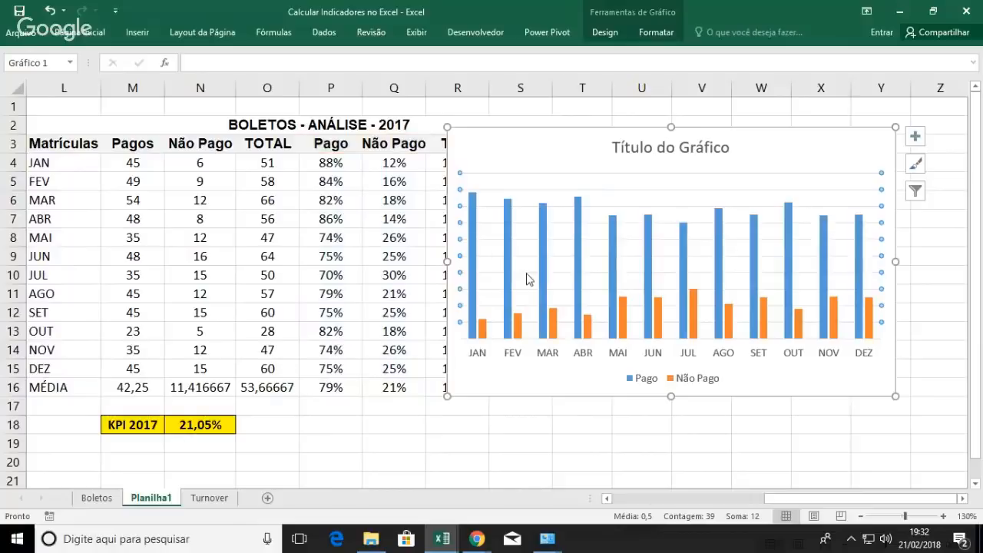
key(Delete)
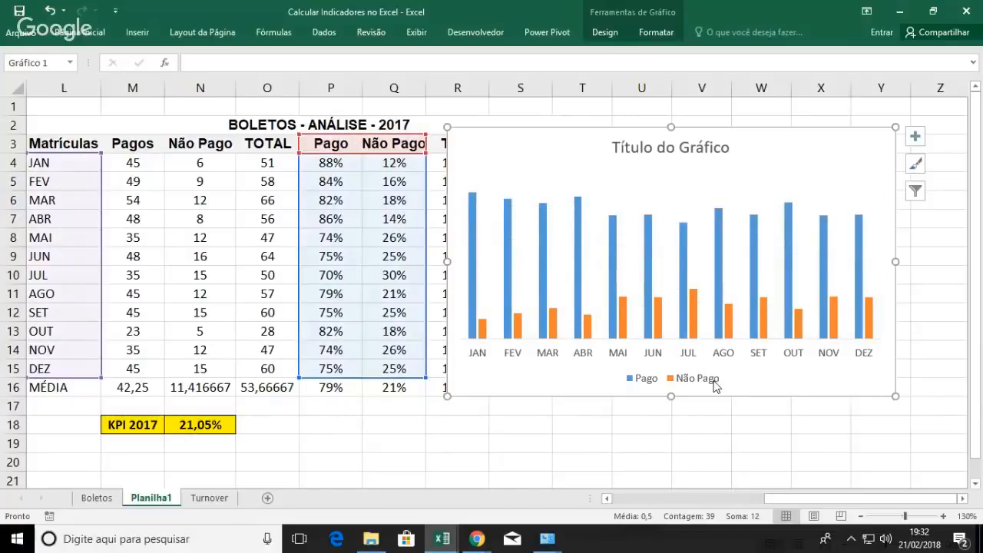
Step: Move the chart legend to the upper right corner beside the title and extend the plot area down into the freed space
click(714, 381)
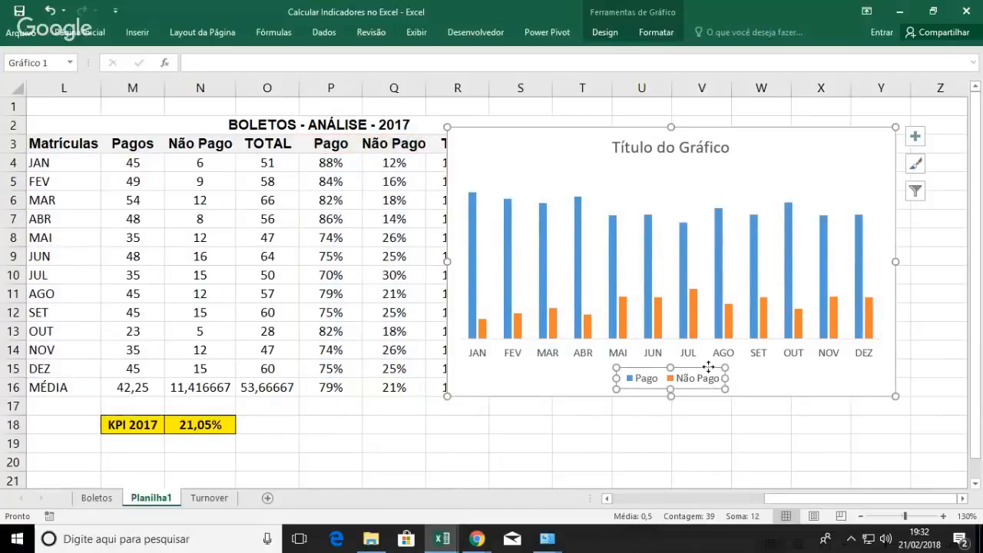
drag(708, 367, 872, 136)
click(686, 305)
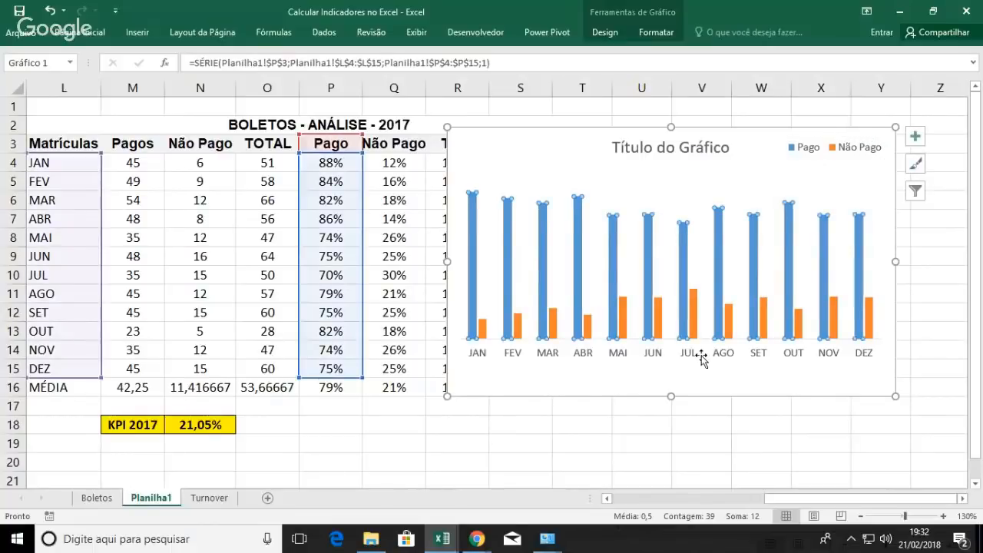
click(701, 360)
click(706, 304)
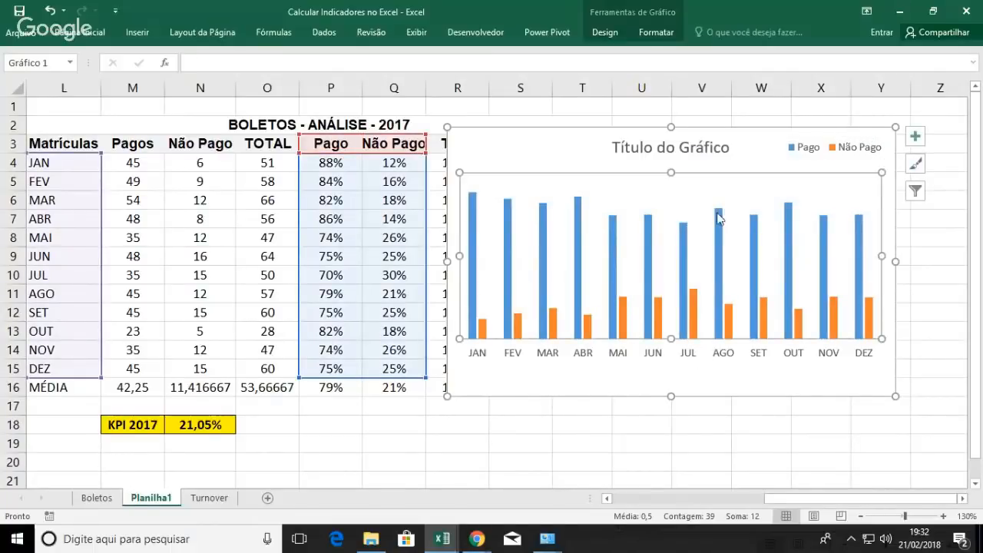
drag(674, 355, 676, 368)
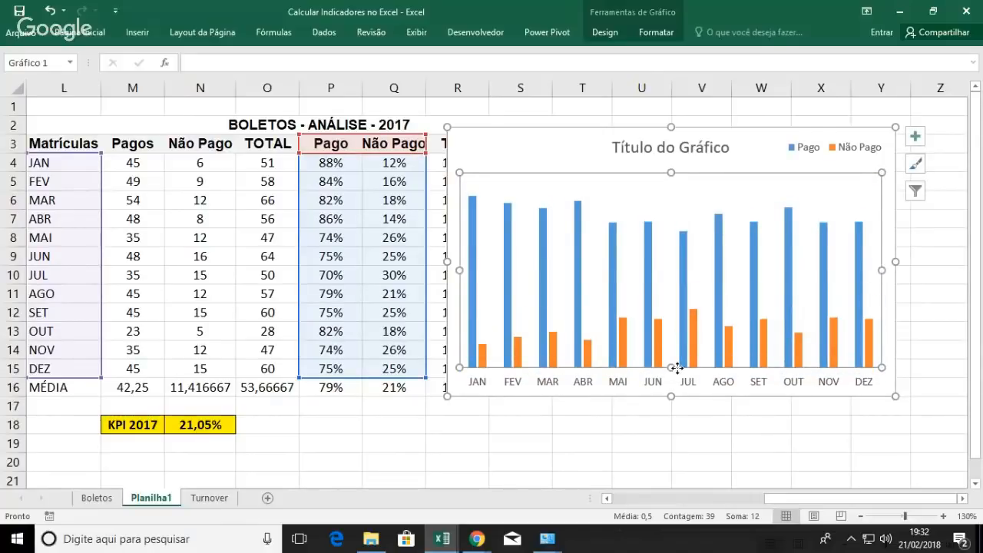
Step: Set the series overlap of the Não Pago columns to 100% so both series share the same position
click(681, 330)
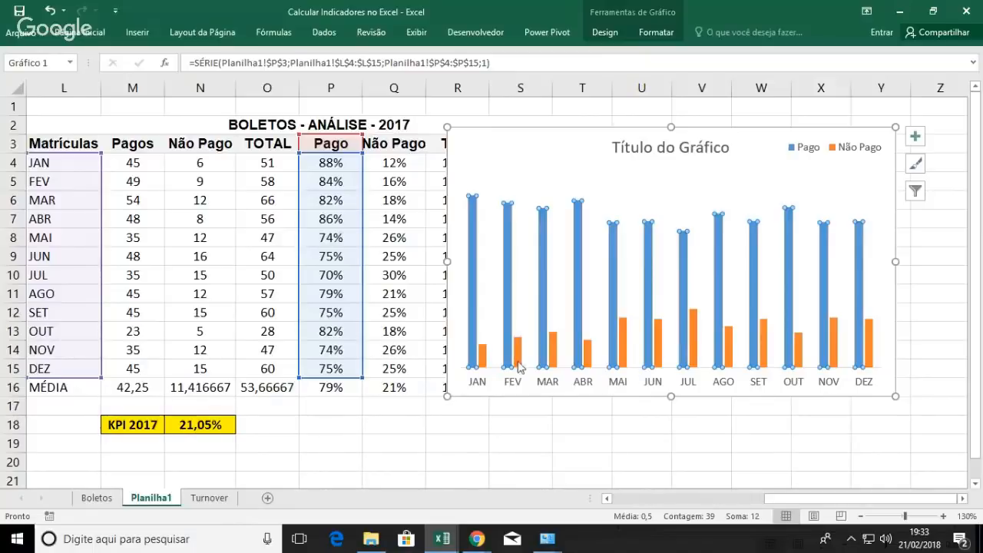
click(542, 440)
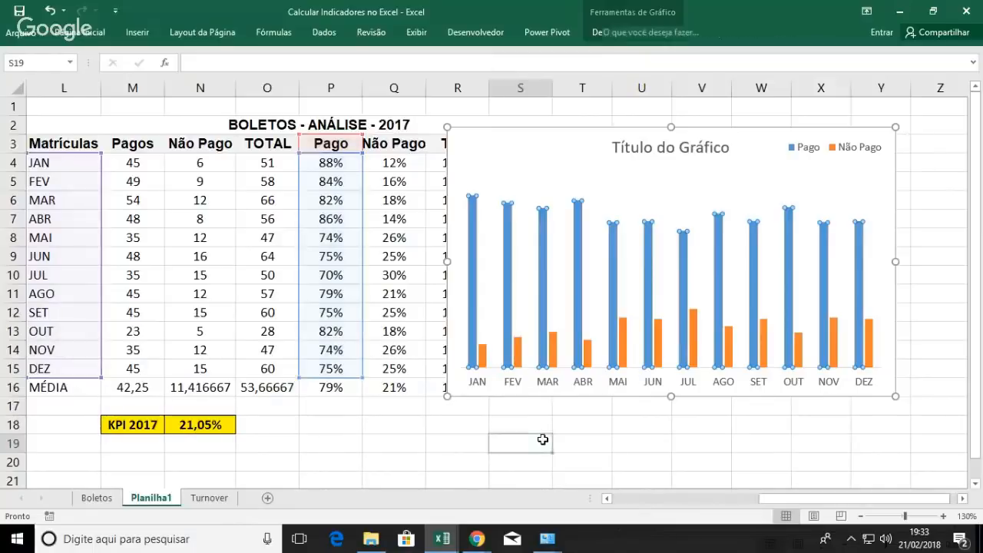
click(552, 350)
right_click(552, 349)
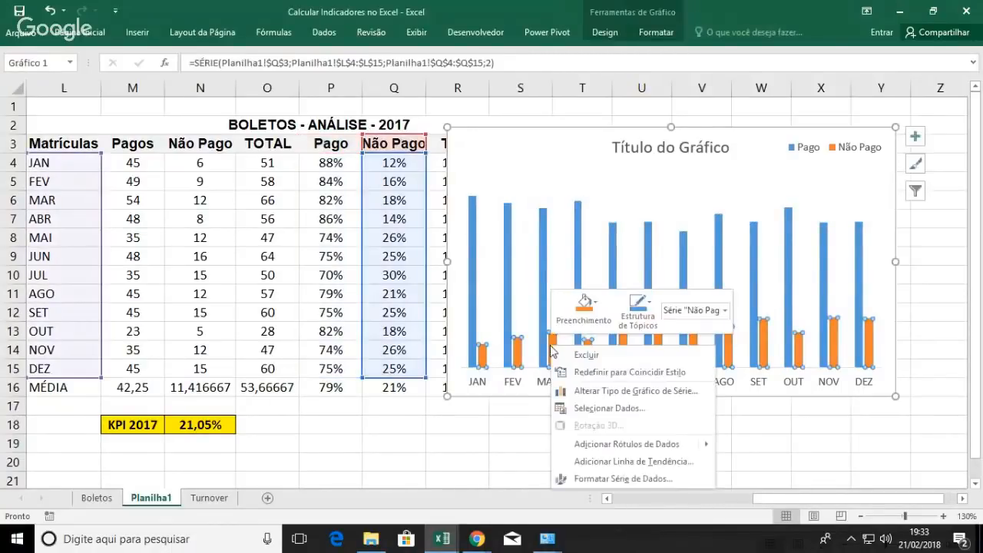
click(607, 480)
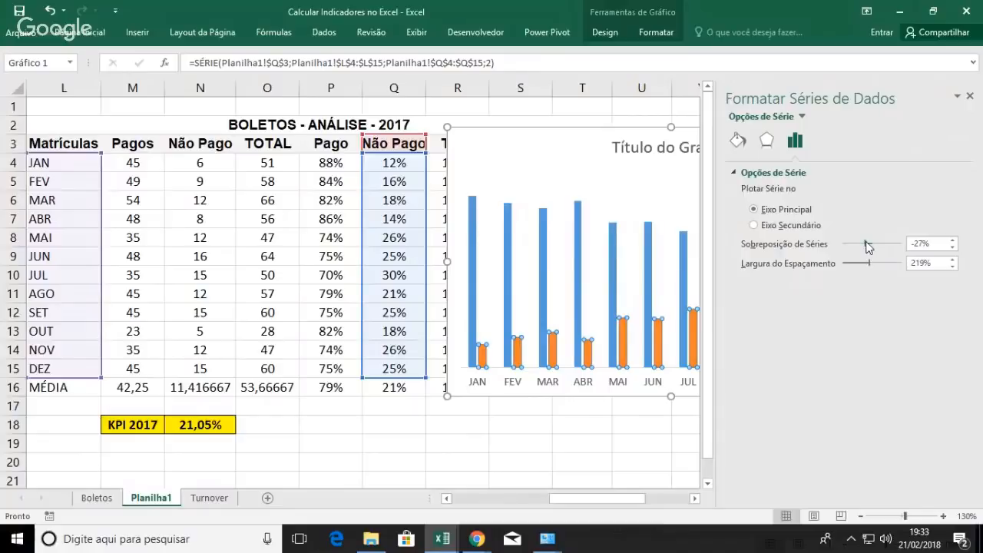
drag(868, 246, 908, 246)
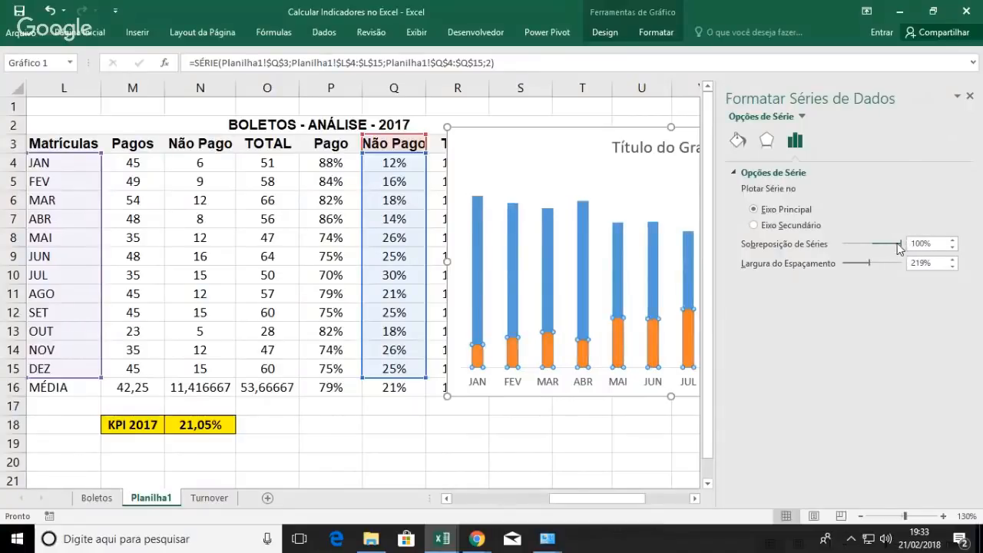
Step: Fill the chart's Pago columns with white
mouse_move(620, 332)
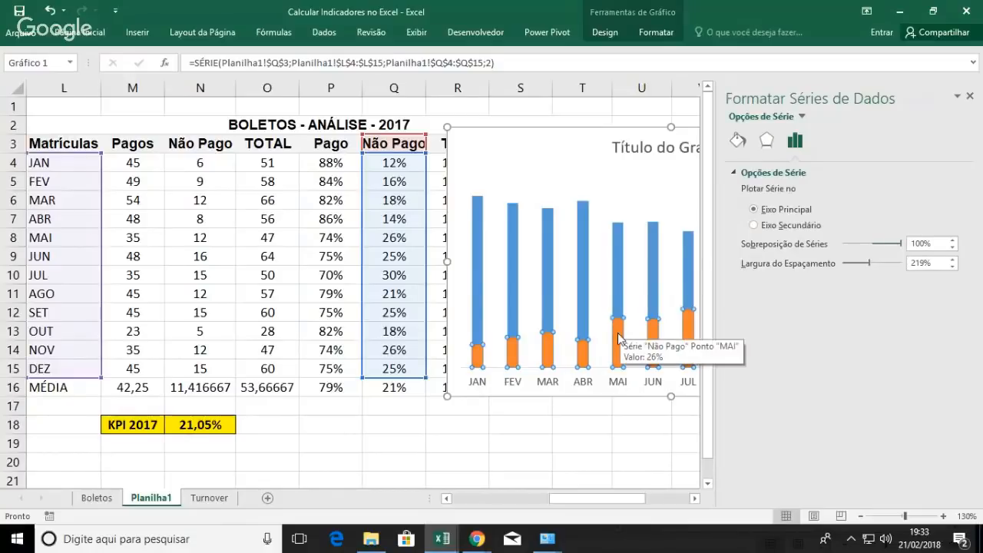
mouse_move(623, 290)
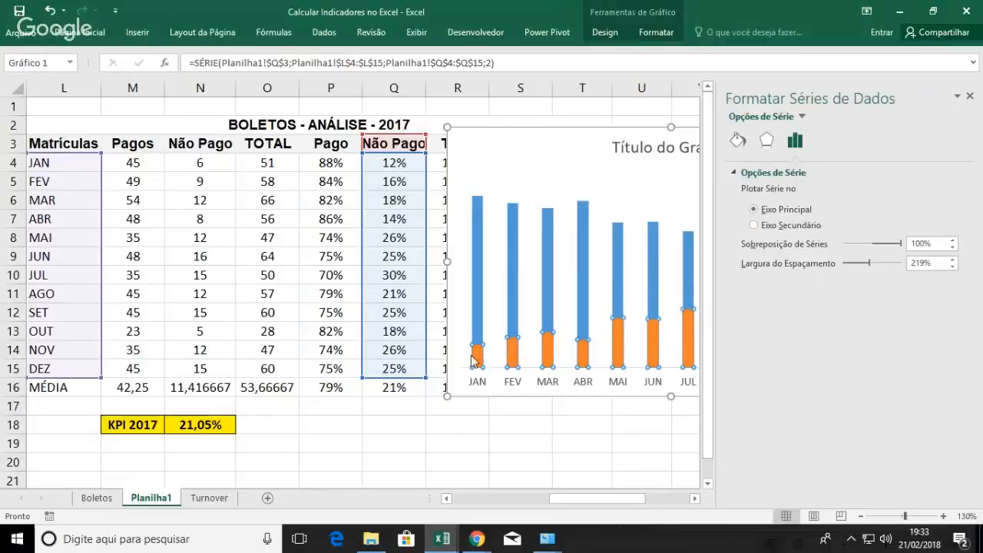
mouse_move(482, 329)
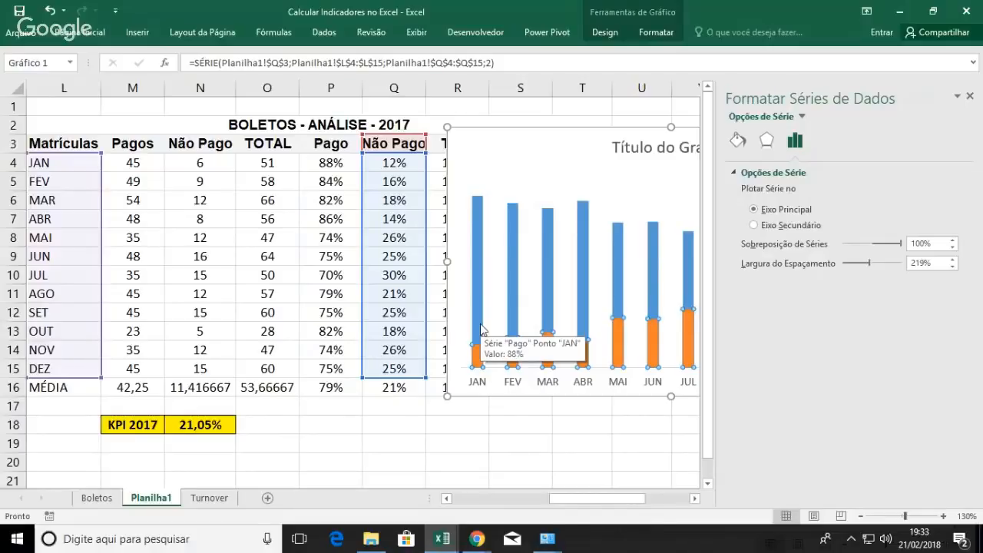
click(480, 323)
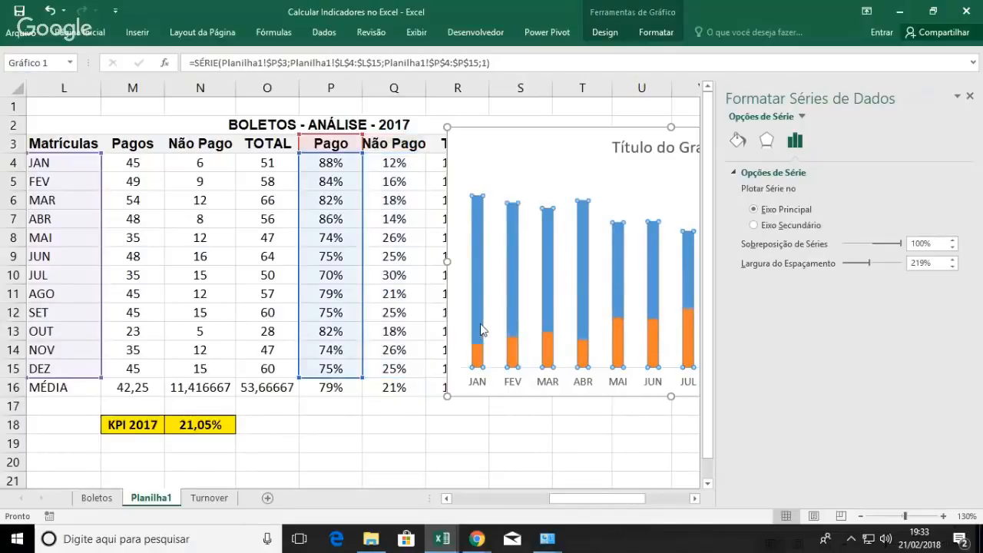
click(653, 32)
click(438, 51)
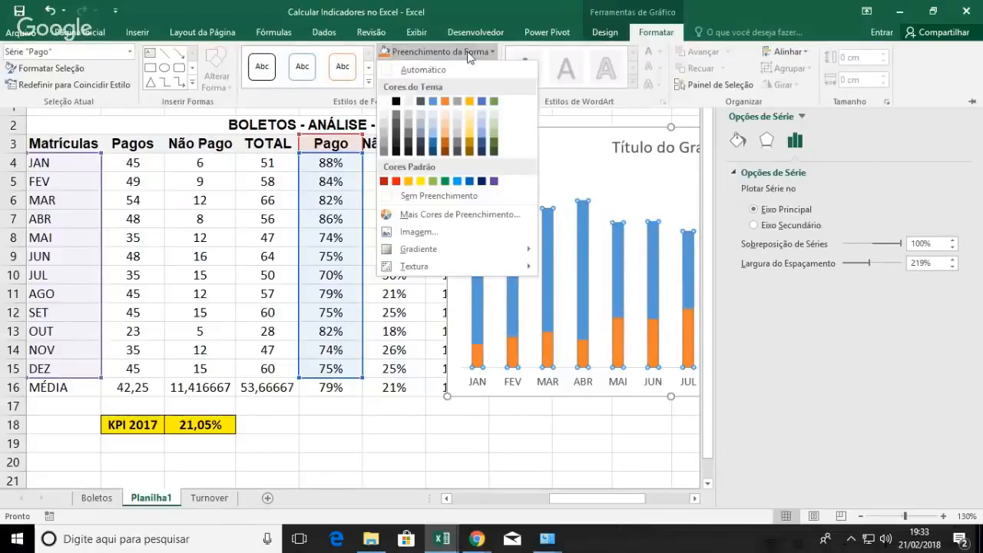
click(385, 103)
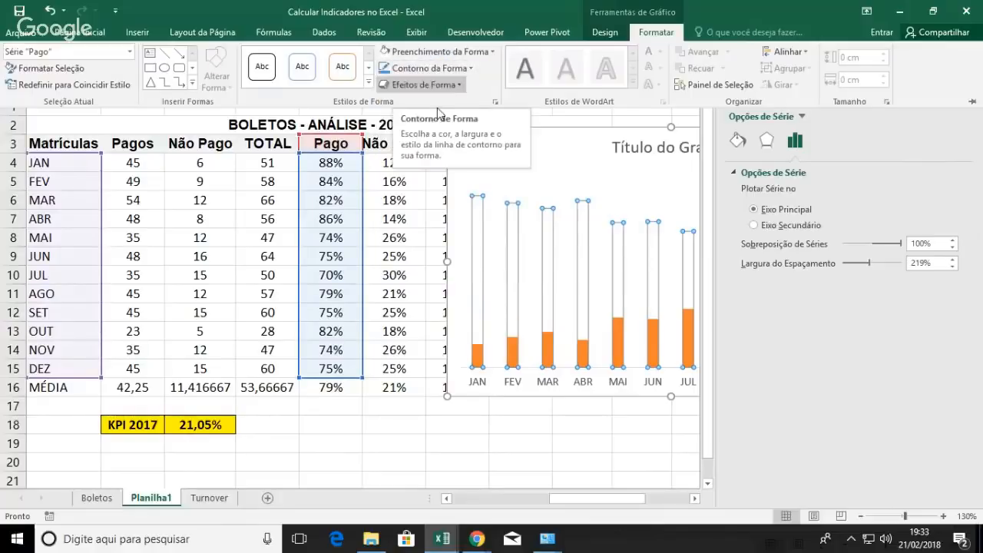
Step: Give the chart's Pago columns a dark grey outline
click(513, 353)
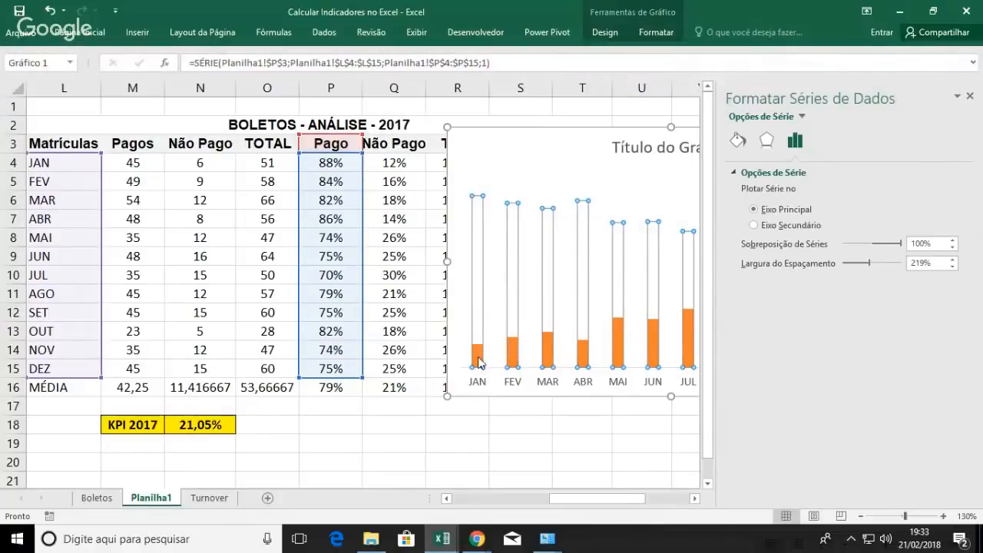
click(476, 358)
click(477, 330)
click(642, 32)
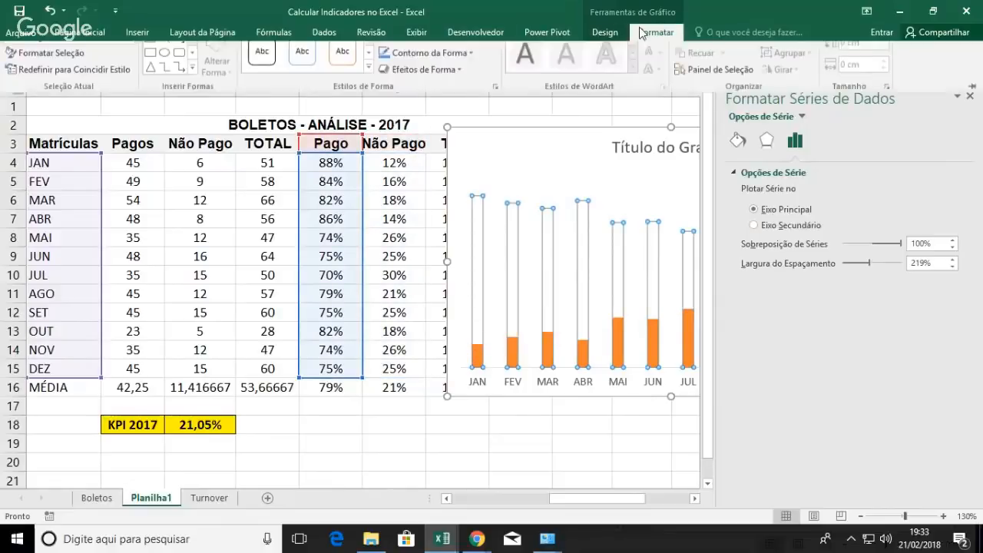
click(473, 69)
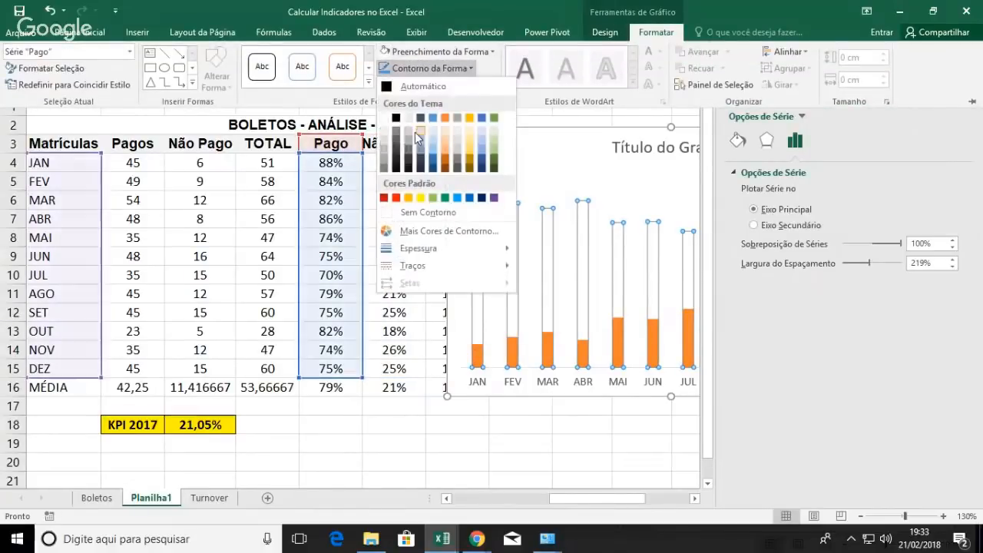
click(407, 161)
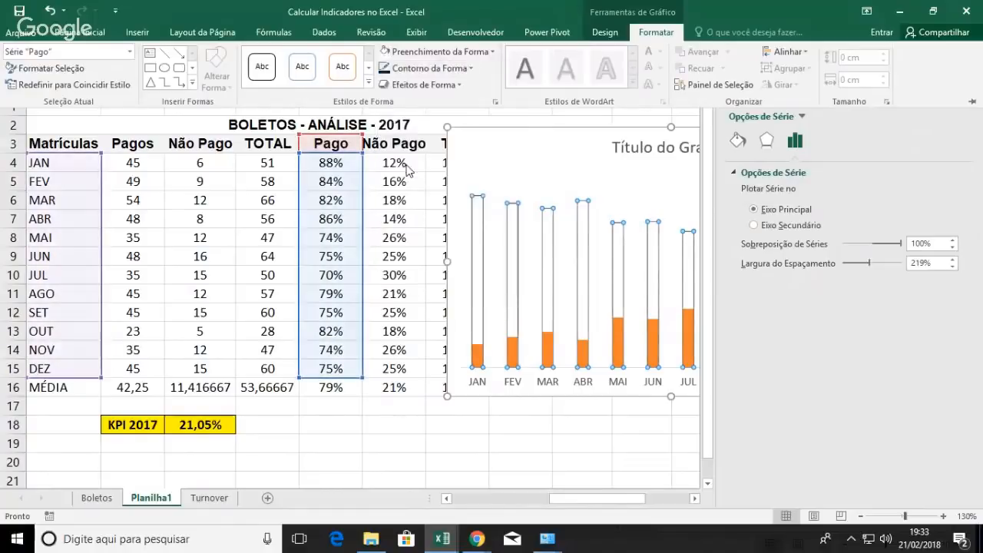
Step: Fill the chart's Não Pago columns with standard blue and close the series formatting options
click(503, 353)
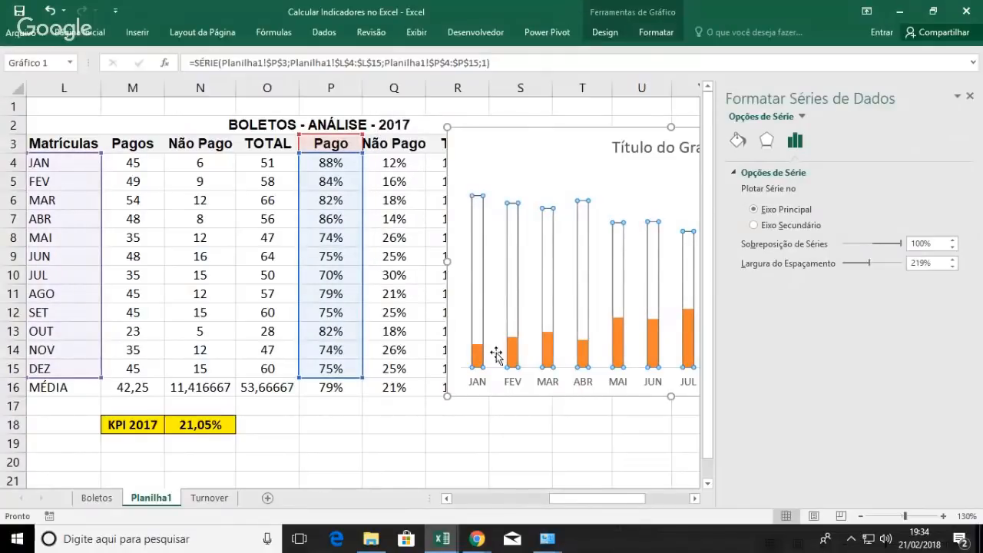
click(479, 360)
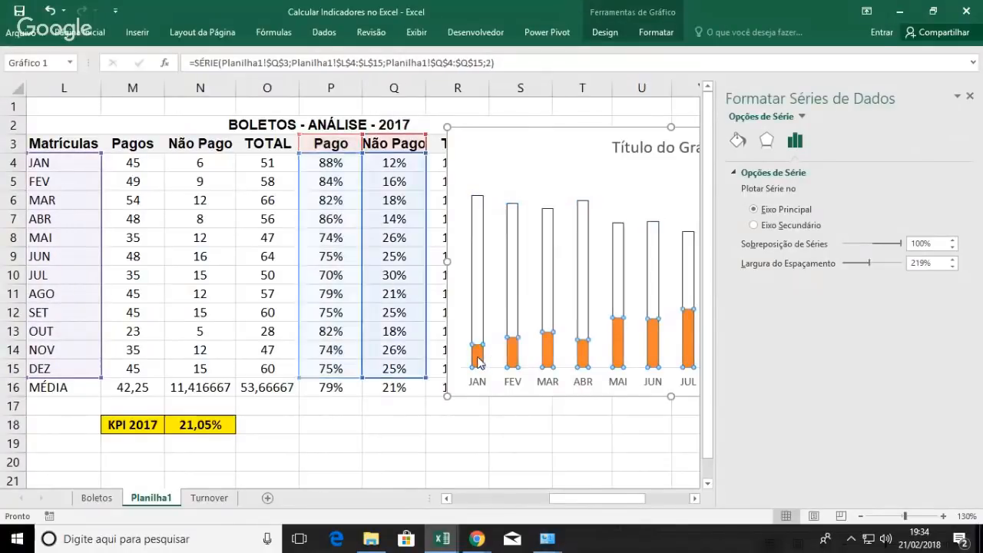
click(650, 38)
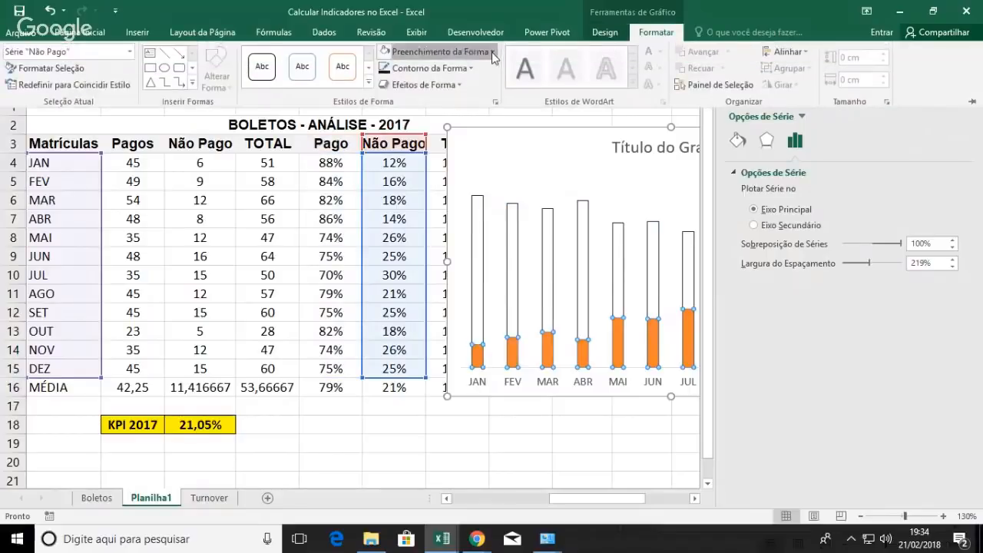
click(442, 52)
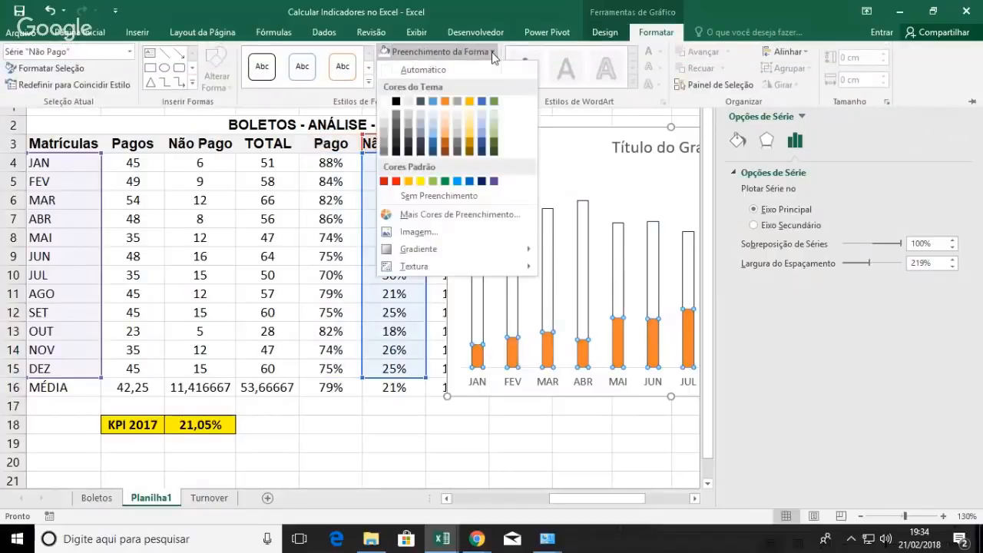
click(469, 183)
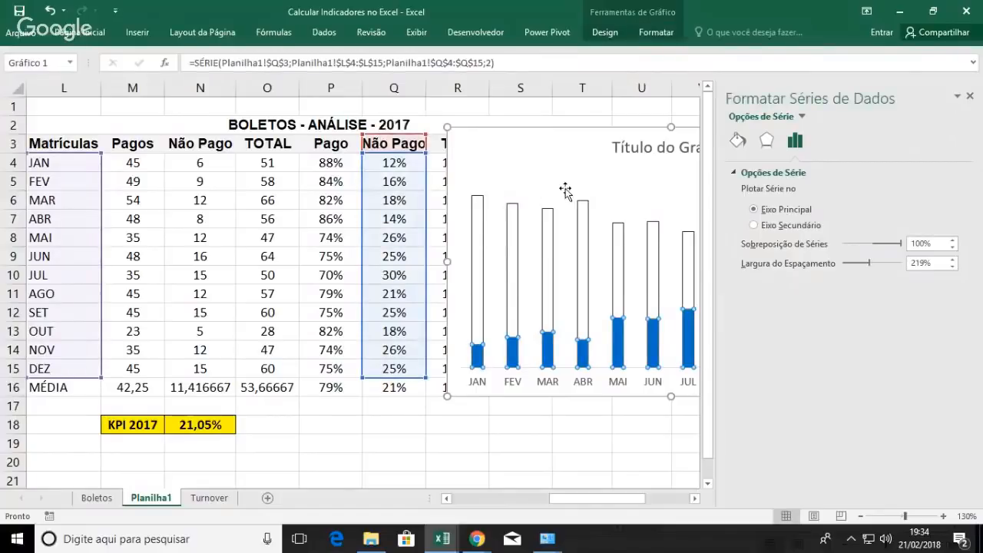
click(551, 163)
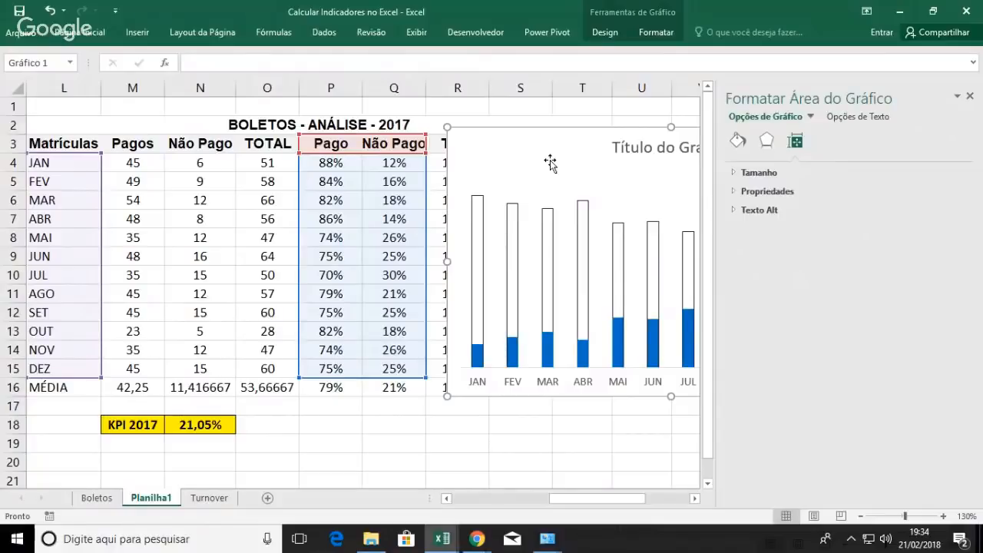
click(580, 351)
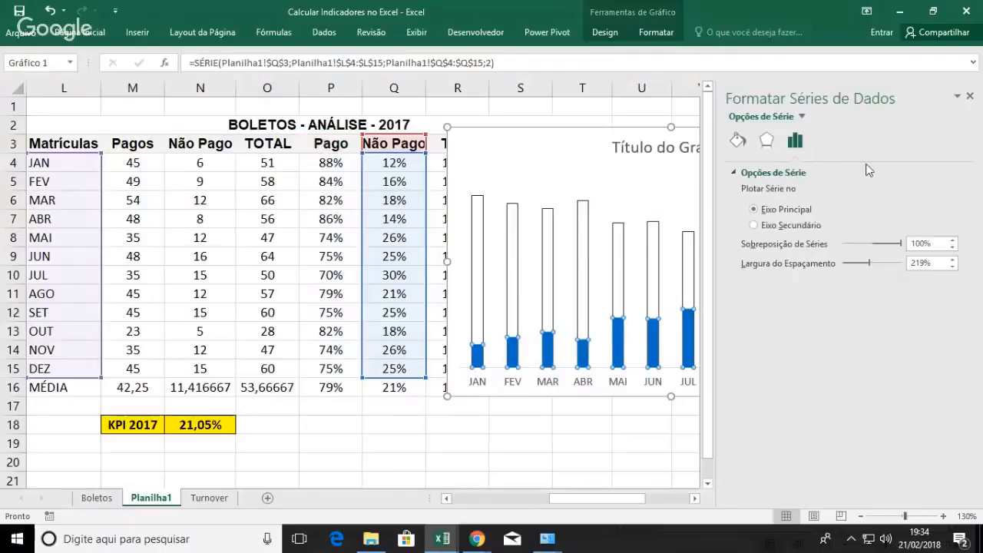
click(971, 96)
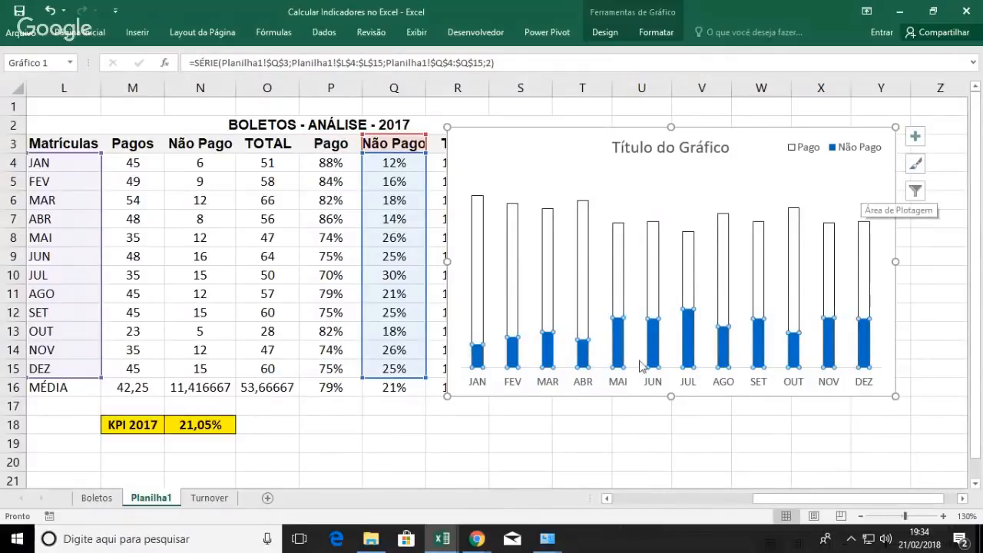
Step: Move the chart clear of the STATUS column to start at about column Y, and select cell U3
mouse_move(622, 357)
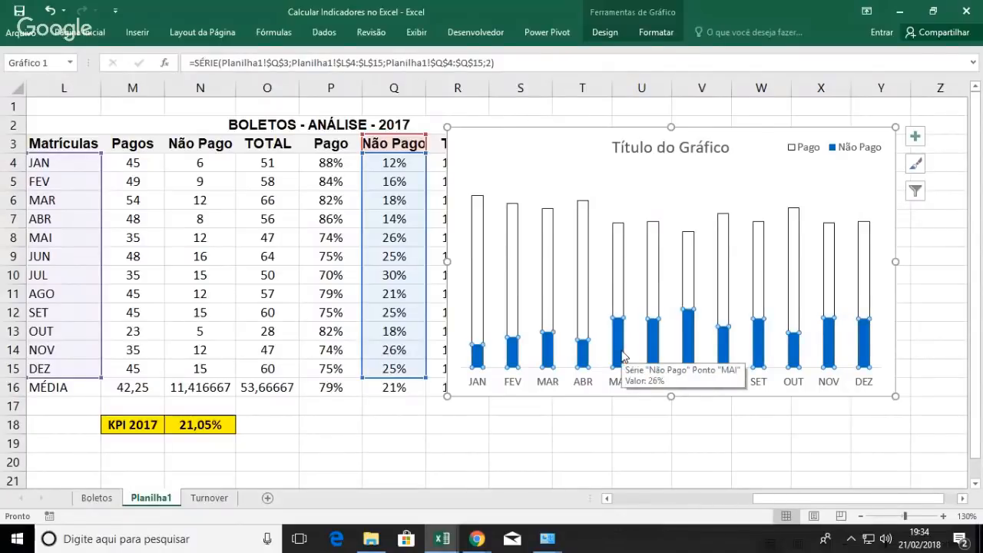
click(542, 133)
drag(542, 132, 725, 137)
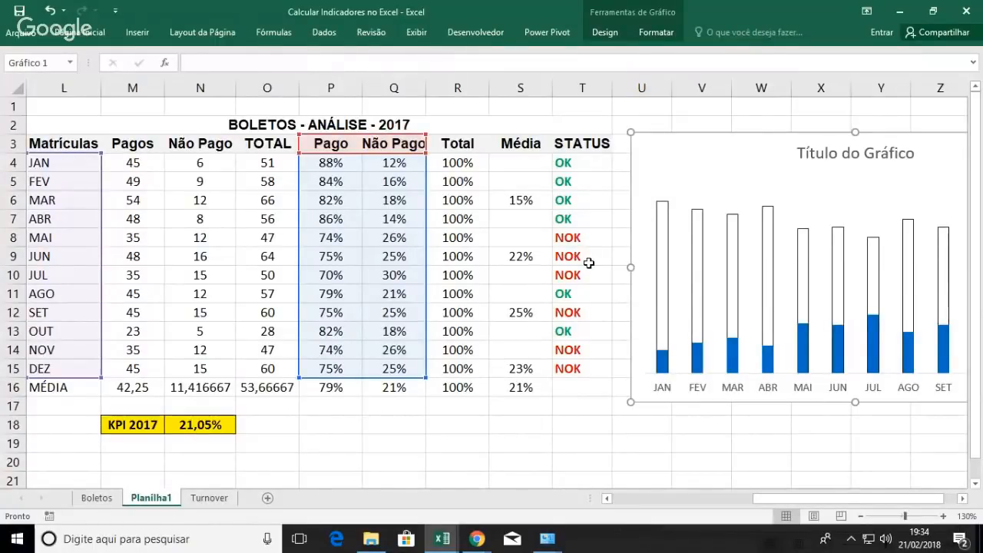
click(963, 498)
click(963, 499)
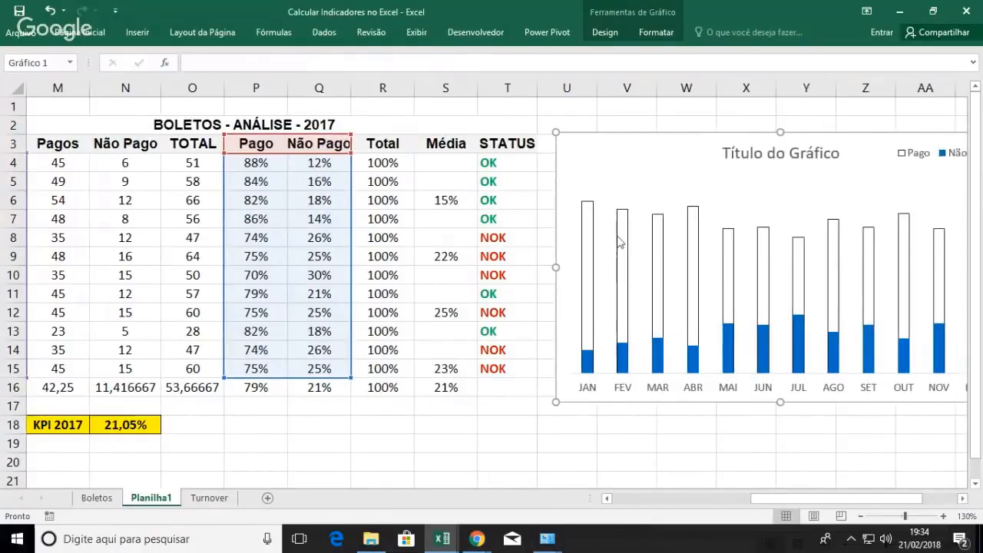
drag(595, 165, 809, 165)
click(571, 148)
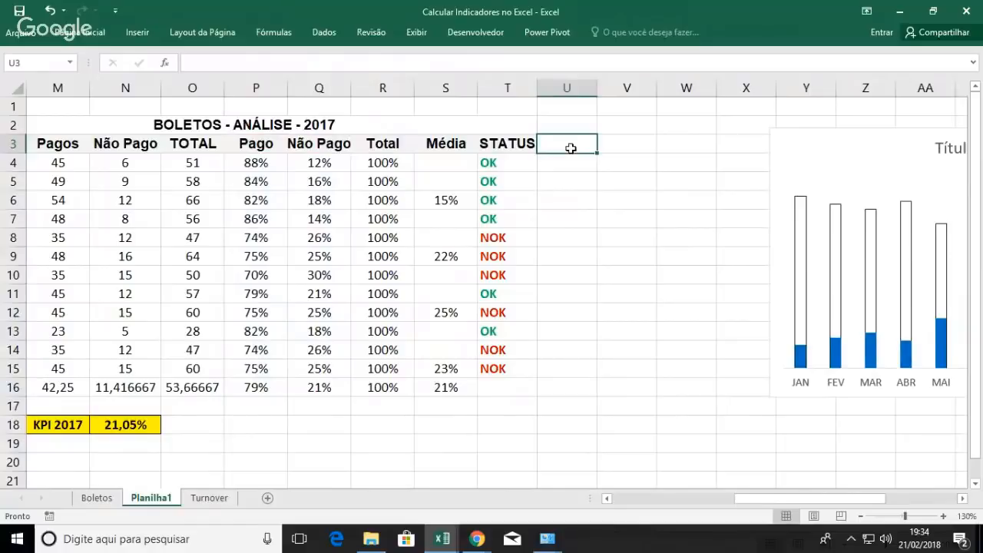
text(sITUAÇÃO)
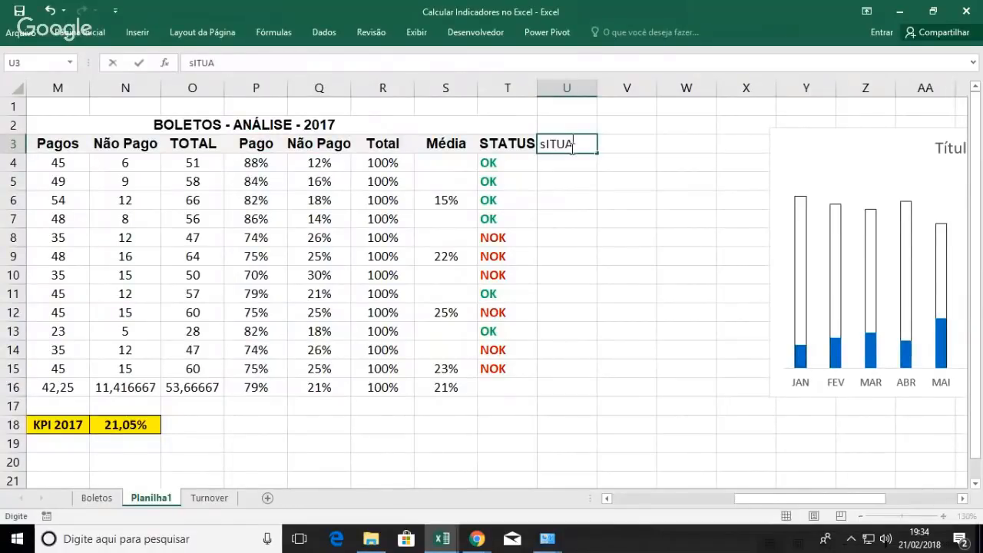
key(BackSpace)
key(BackSpace)
key(BackSpace)
key(BackSpace)
key(BackSpace)
key(BackSpace)
key(BackSpace)
key(BackSpace)
text(mÉDIA)
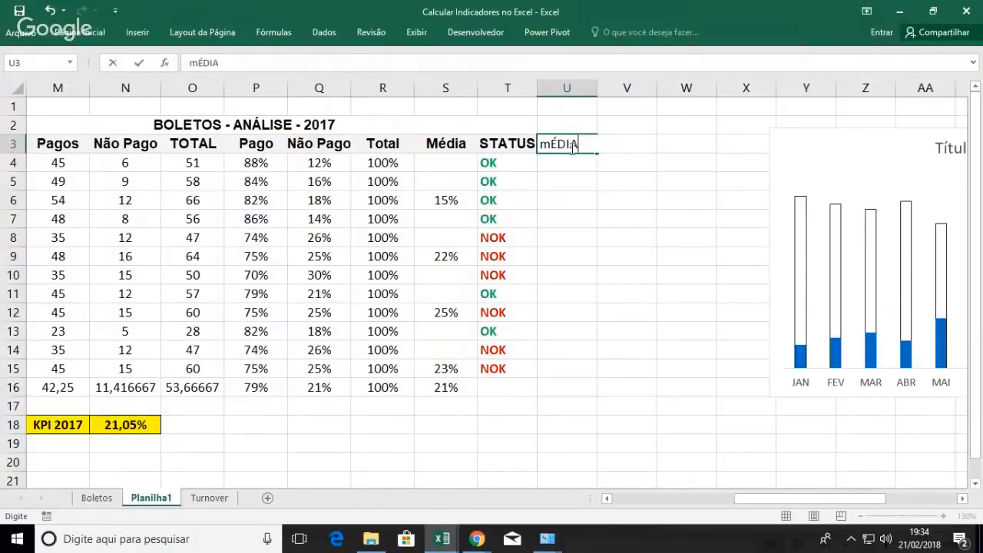
key(BackSpace)
key(BackSpace)
key(BackSpace)
key(BackSpace)
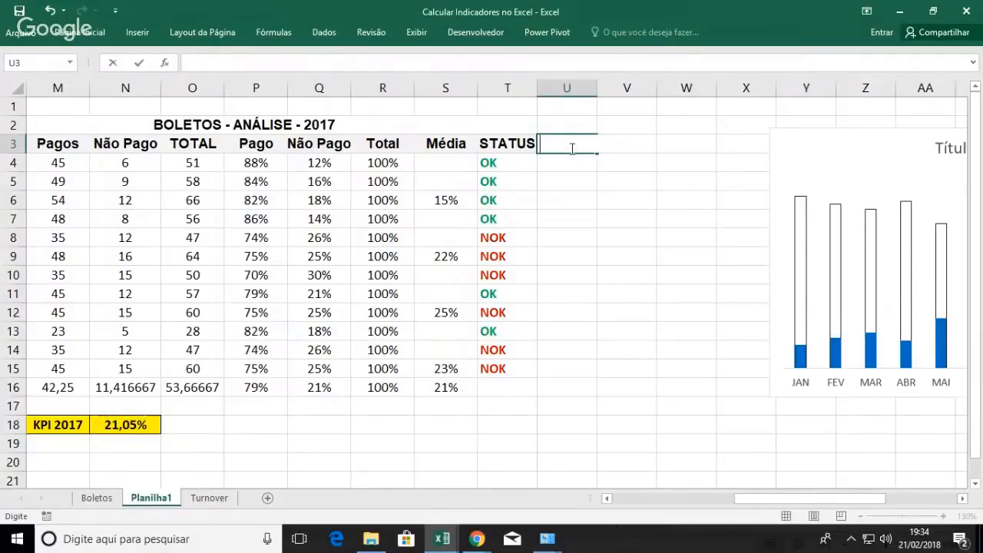
Step: Enter the heading MÉDIA in U3 and link U4 to the KPI 2017 value with the absolute reference =$N$18
text(MÉDIA)
key(Return)
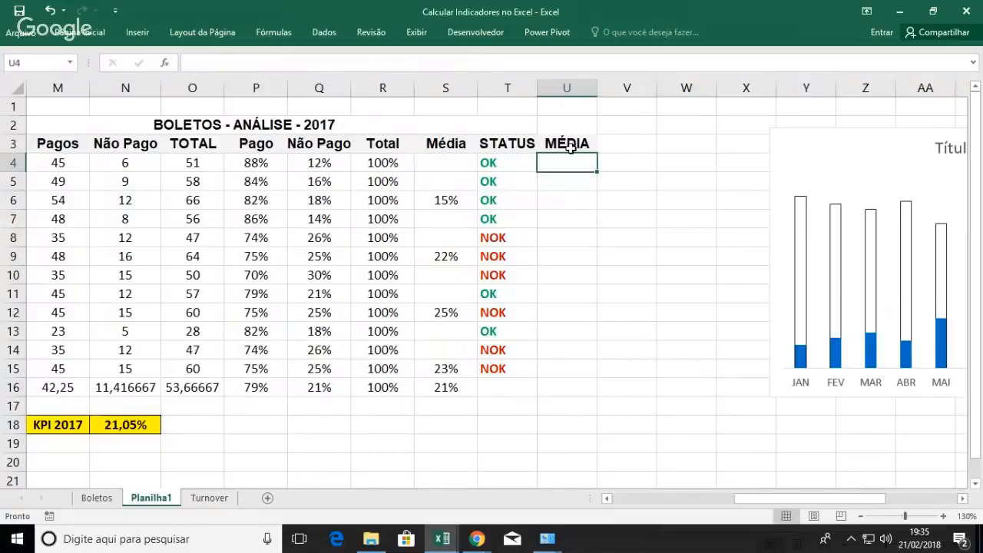
text(=)
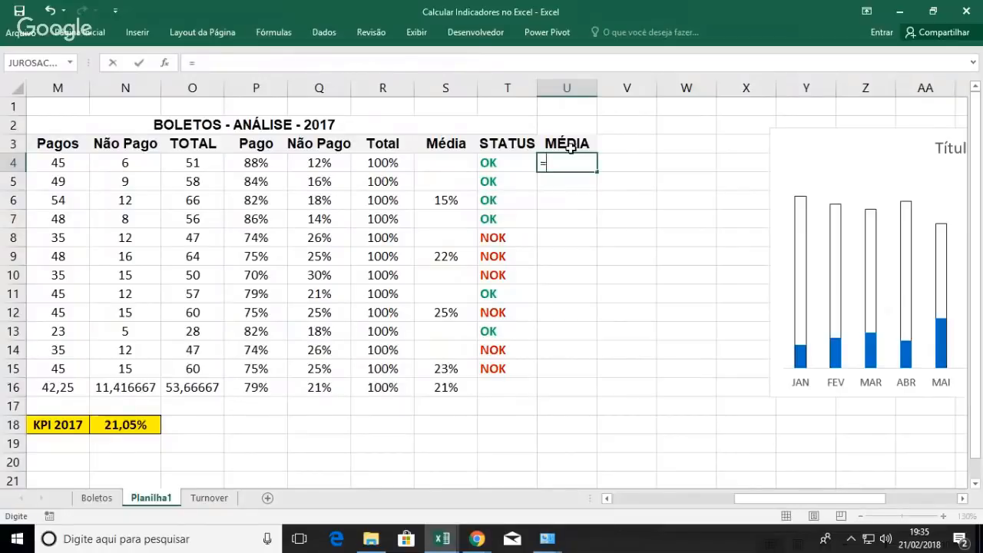
click(140, 428)
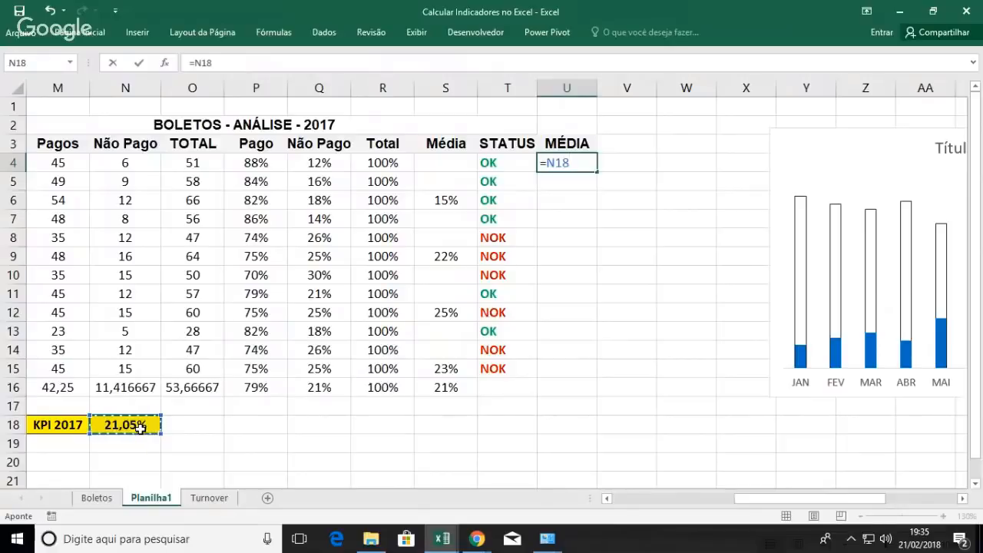
key(F5)
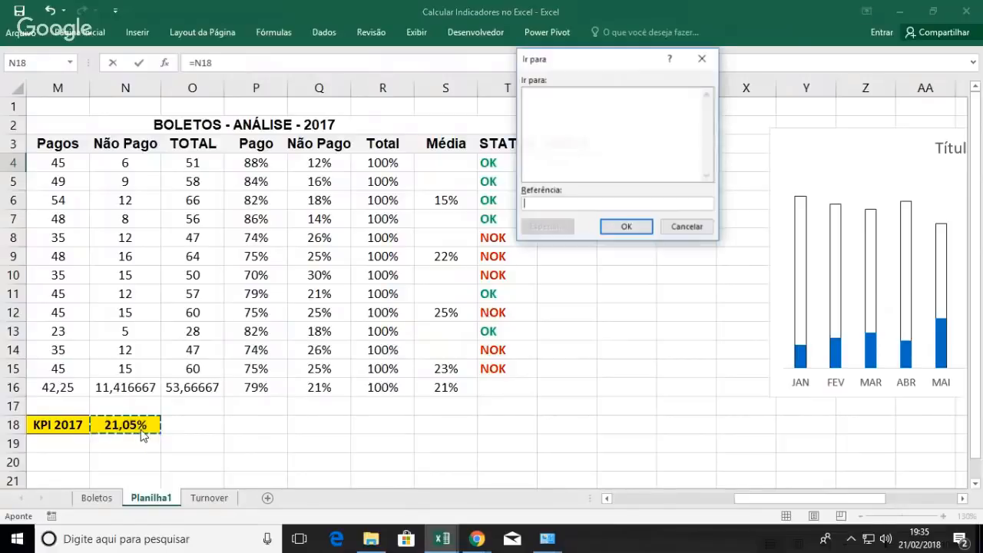
click(686, 226)
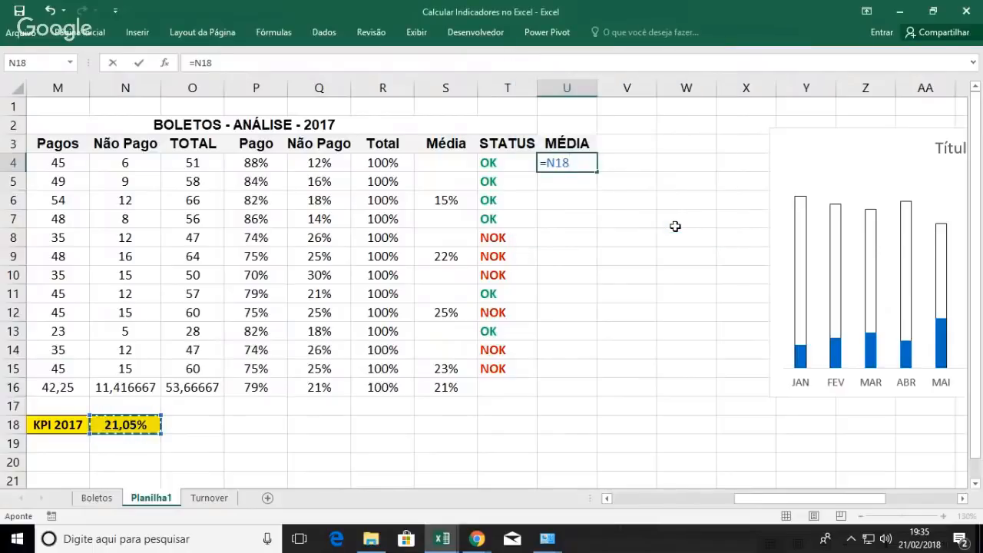
key(F4)
key(Return)
Step: Fill the U4 formula down to U15 and move the chart beside the MÉDIA column, starting at about column V
click(591, 167)
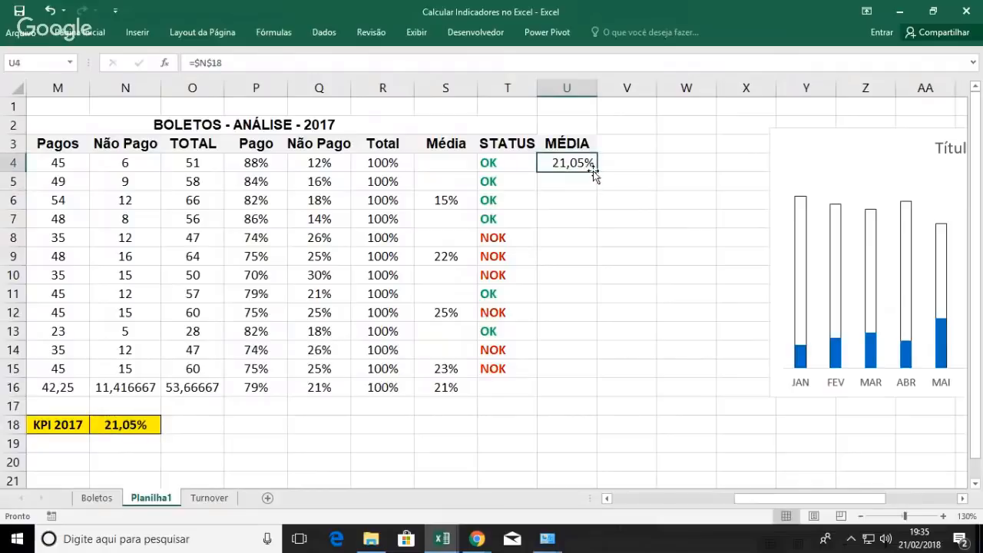
drag(597, 174, 582, 372)
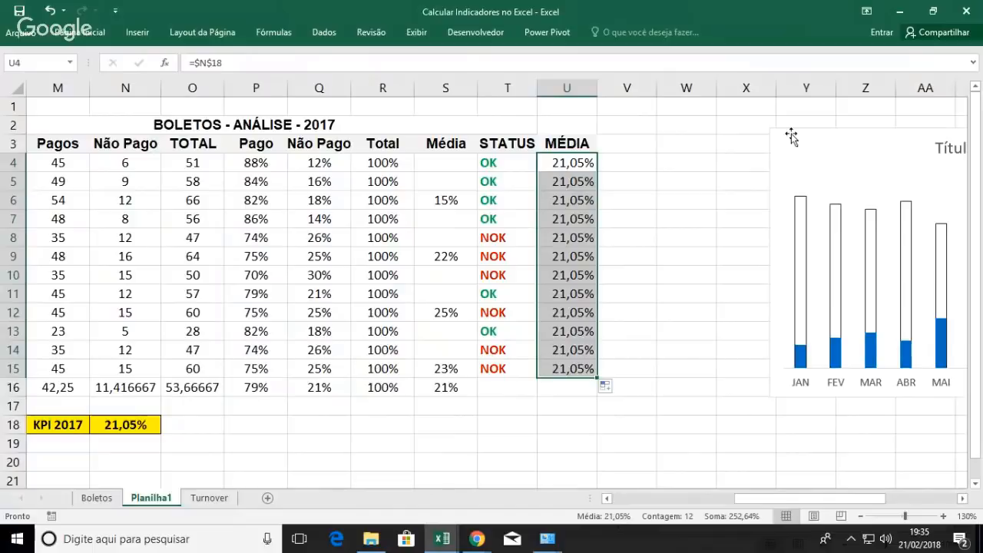
drag(795, 129, 413, 156)
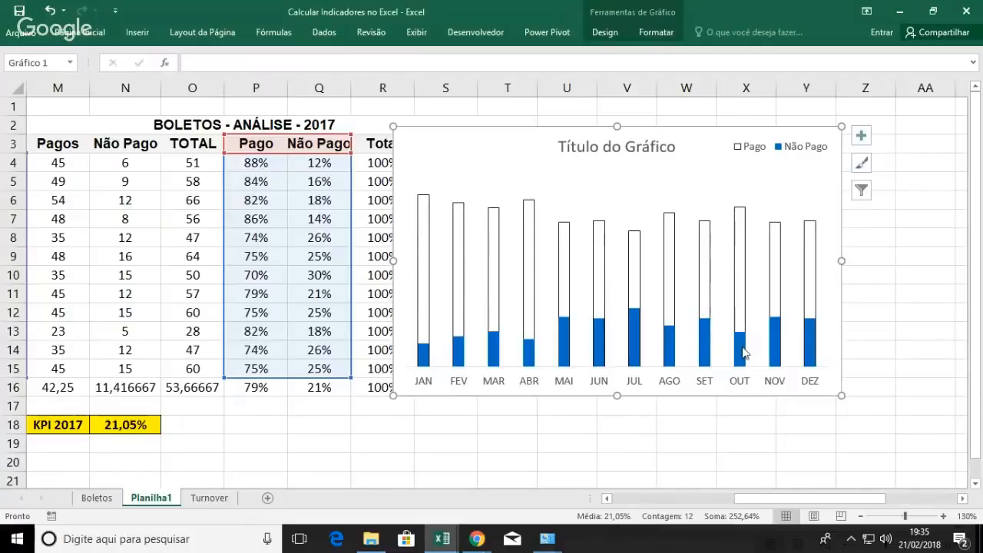
drag(715, 129, 925, 128)
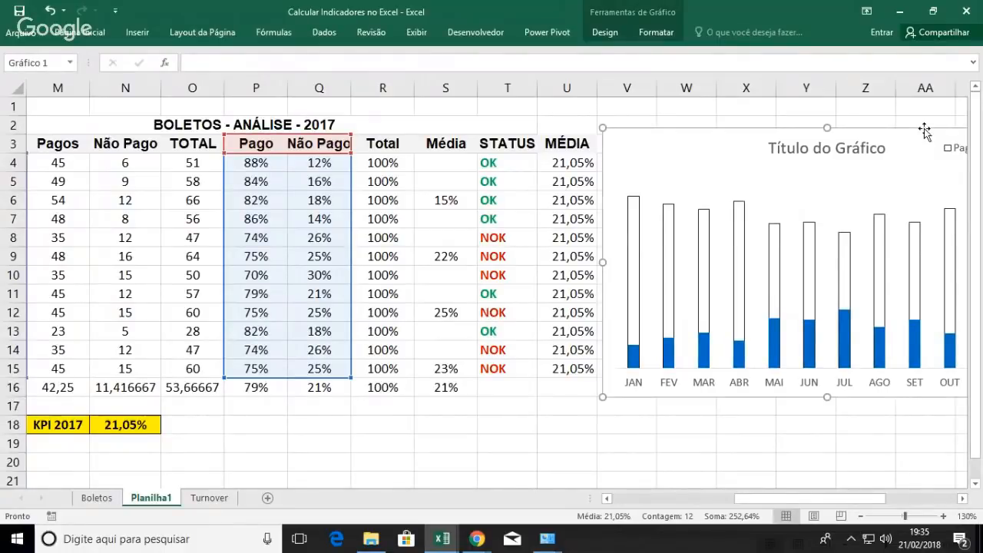
Step: Add a data series to the chart with U3 as its name and U4:U15 as its values
click(606, 33)
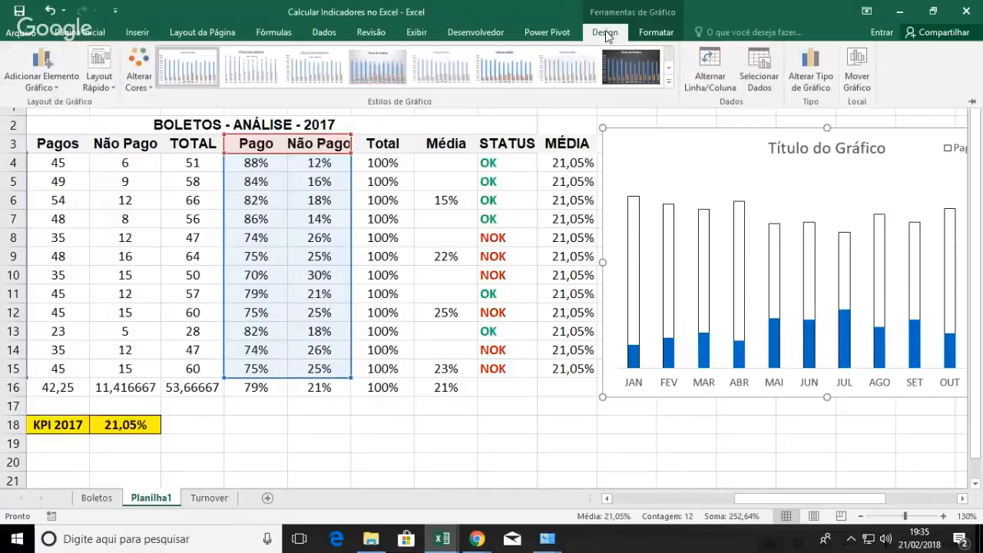
click(759, 77)
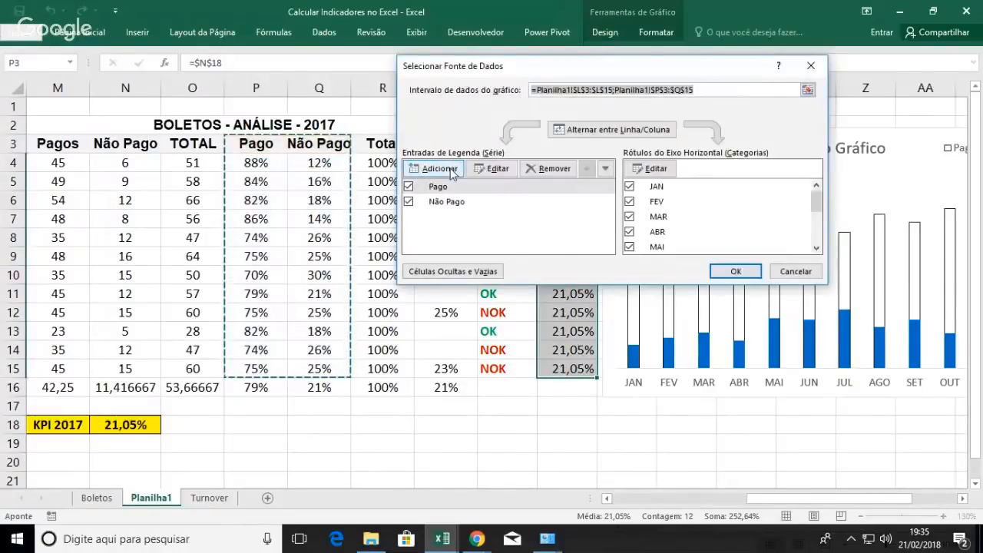
click(452, 171)
drag(617, 129, 694, 129)
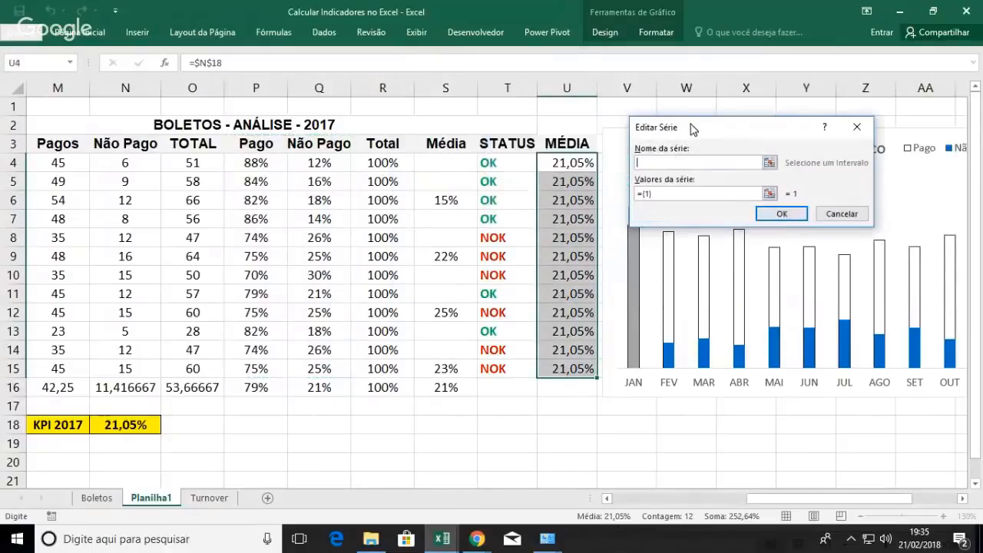
click(568, 143)
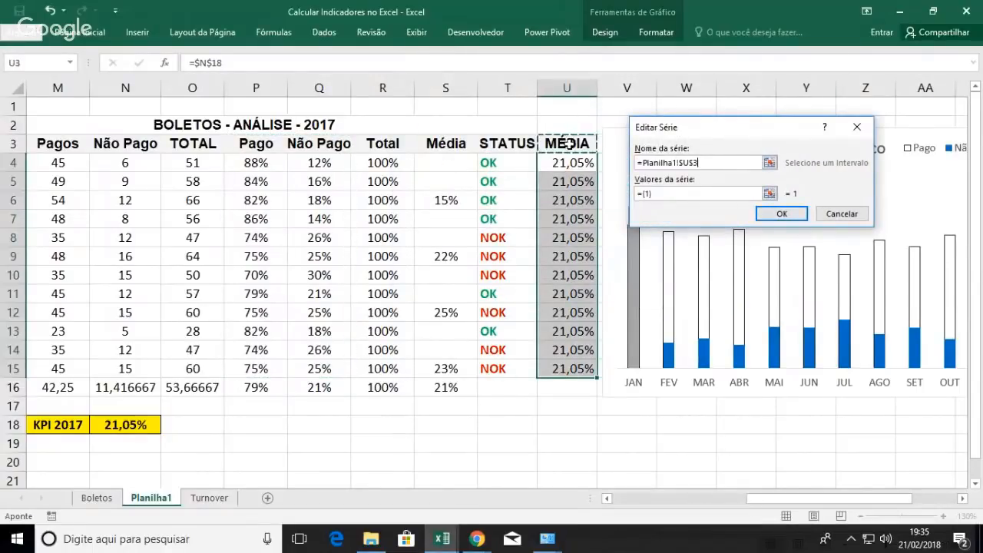
drag(653, 194, 620, 199)
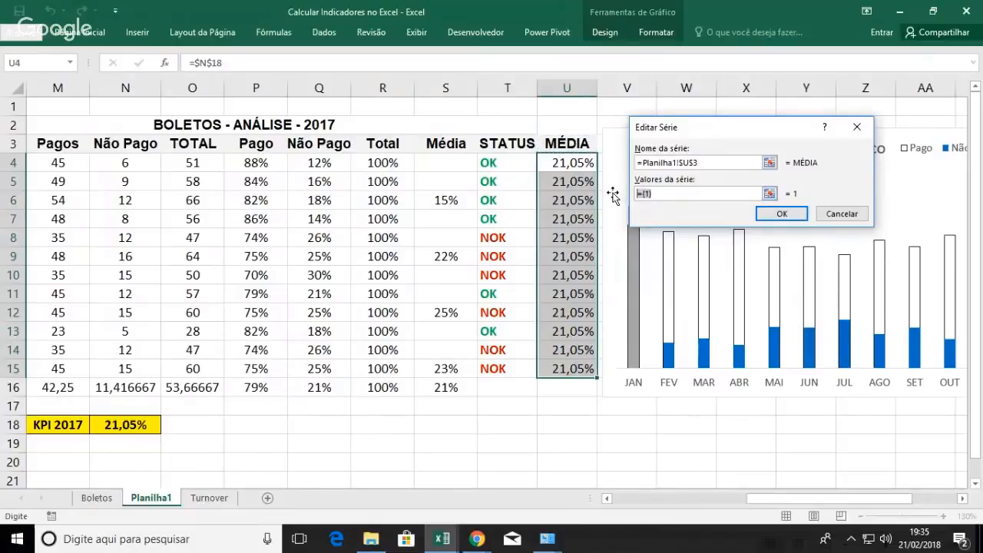
key(BackSpace)
drag(571, 165, 575, 373)
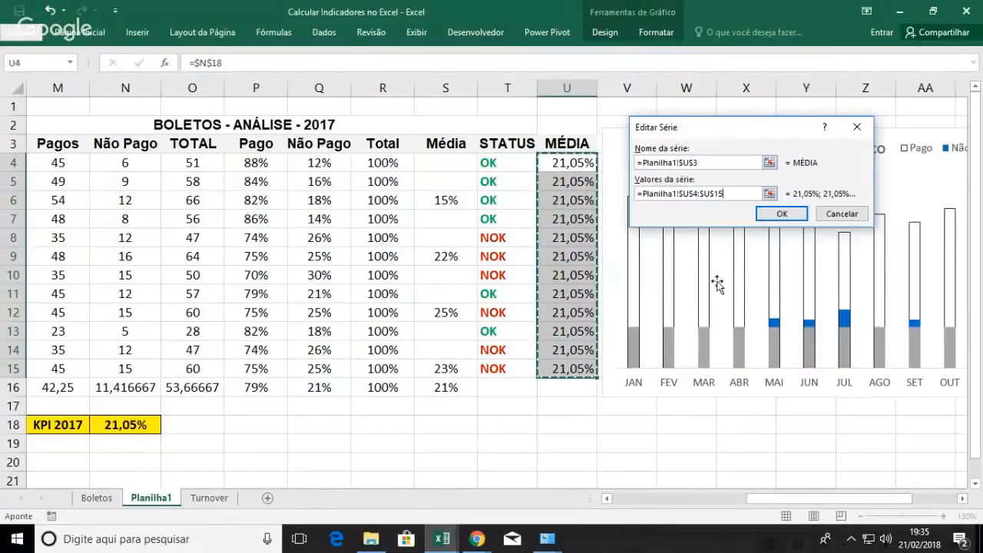
click(781, 213)
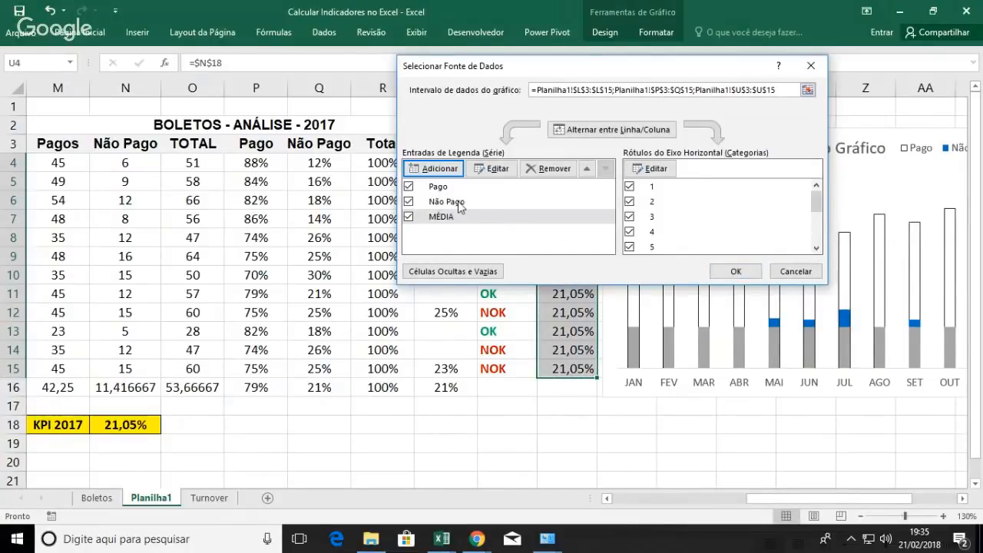
click(743, 274)
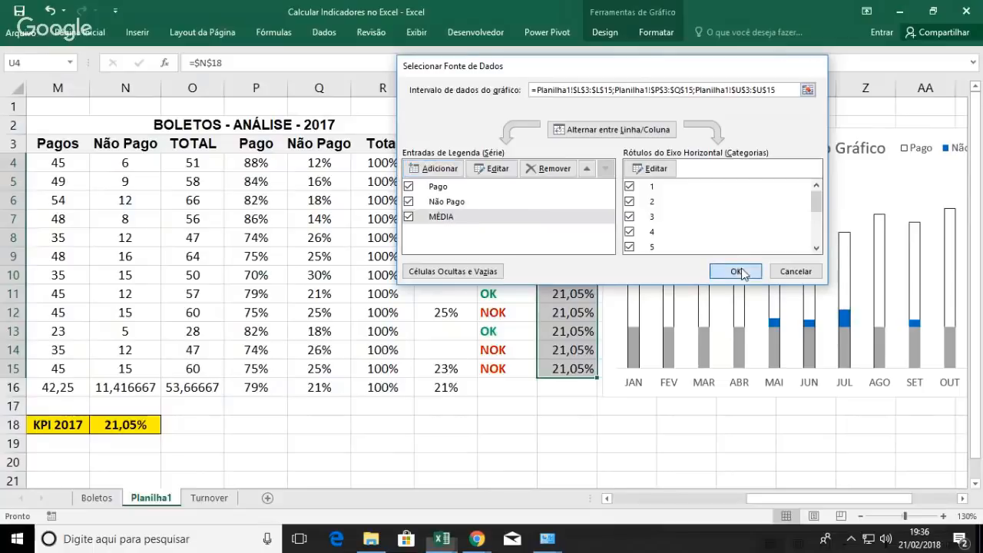
Step: Change the MÉDIA series to the Linha chart type, keeping the other series as clustered columns
click(639, 348)
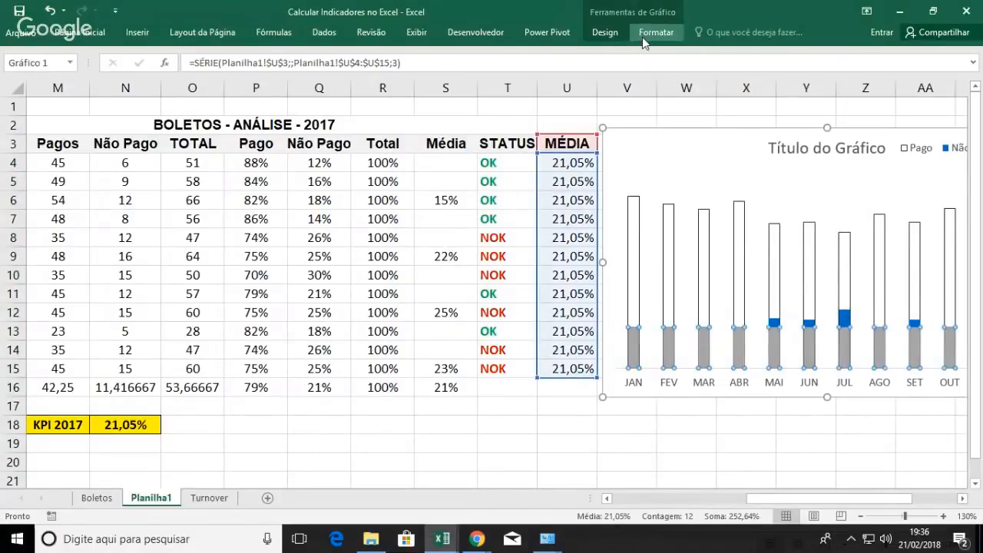
click(607, 33)
click(840, 66)
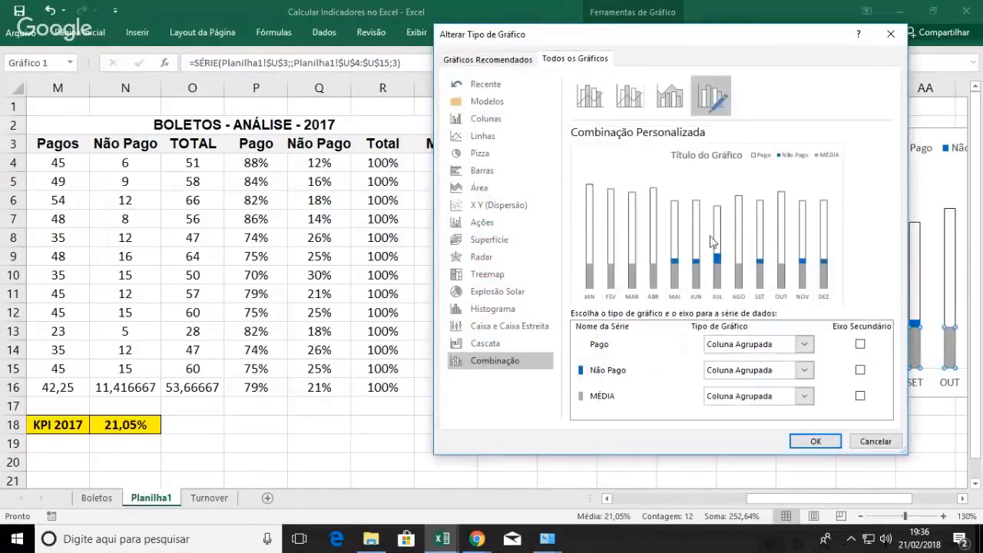
click(799, 403)
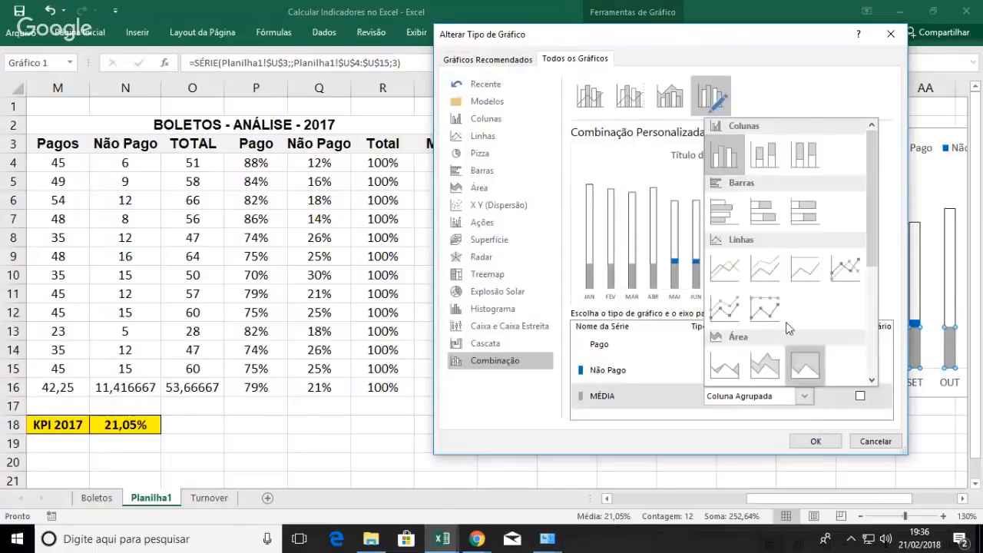
click(733, 267)
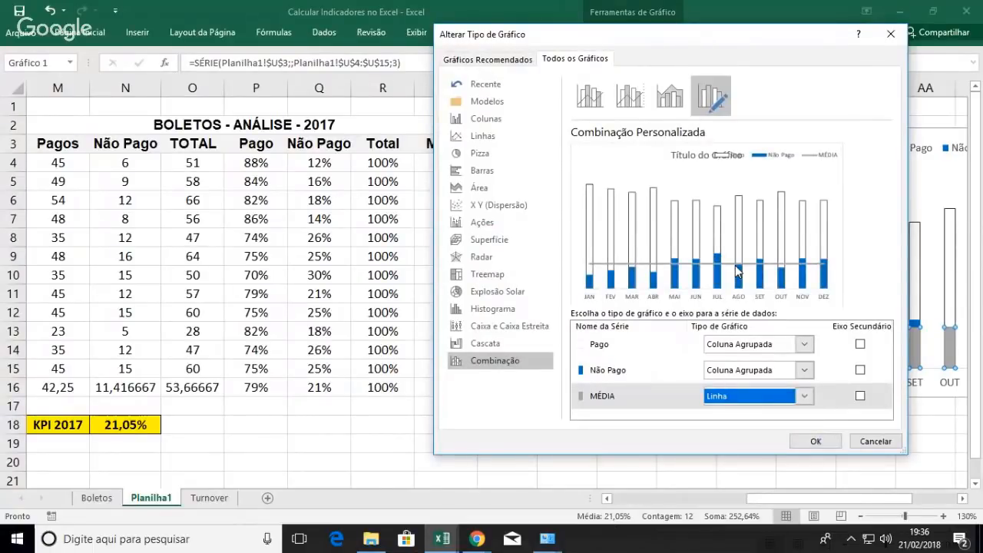
click(816, 443)
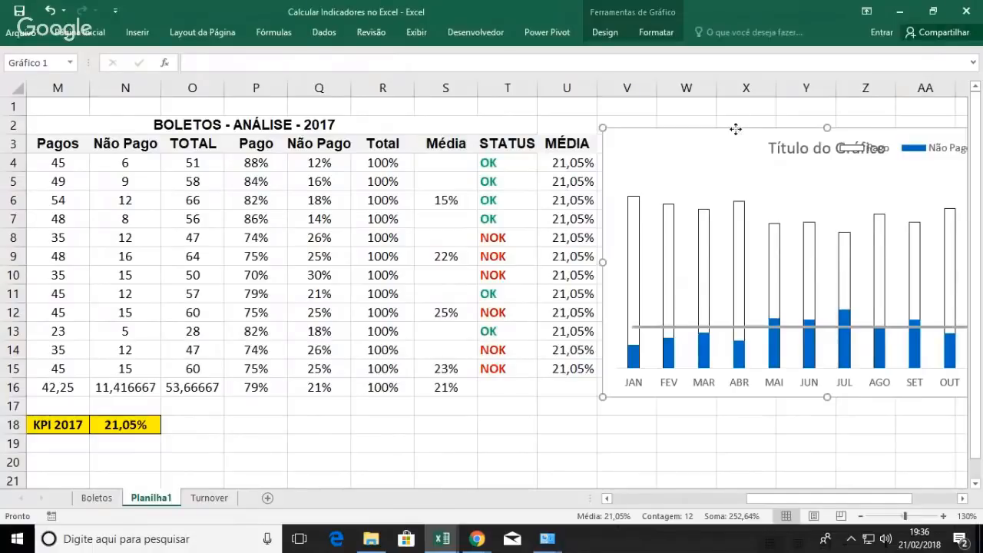
Step: Move the chart to start at about column P and colour its MÉDIA line standard red
drag(736, 129, 355, 150)
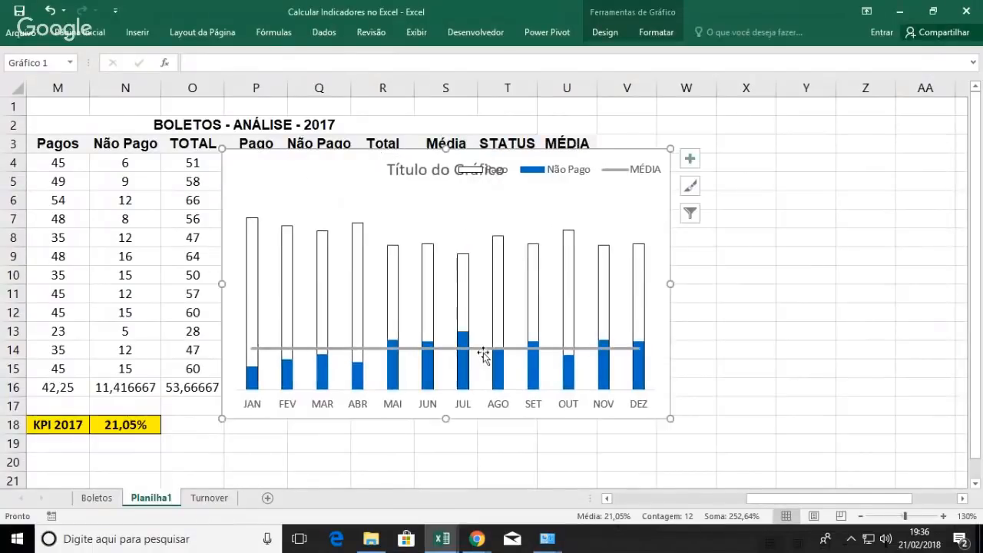
click(460, 348)
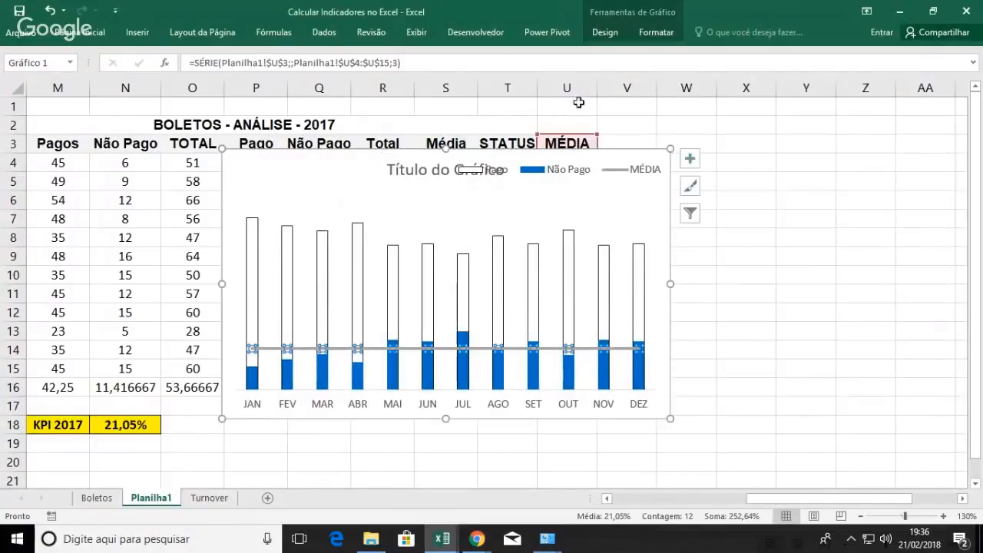
click(656, 32)
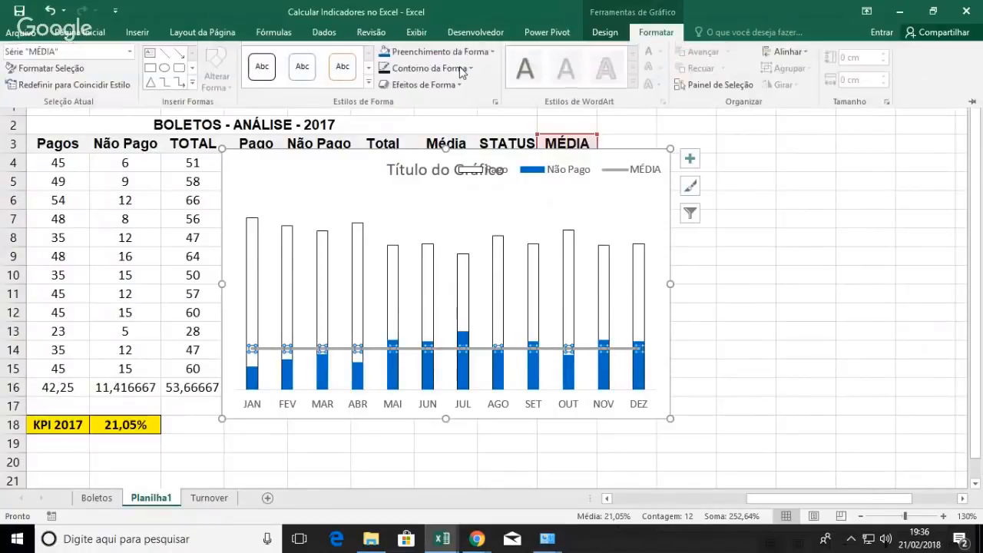
click(470, 71)
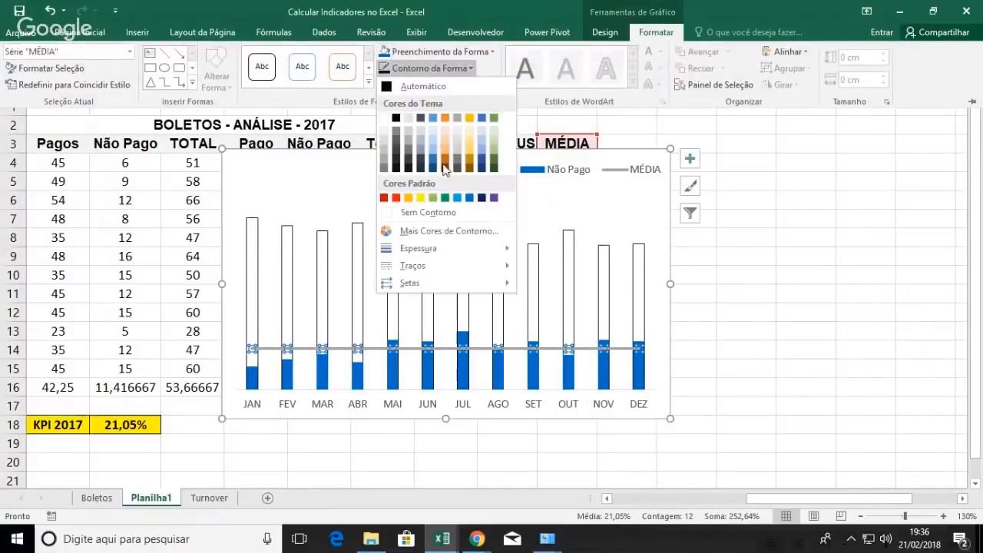
click(396, 199)
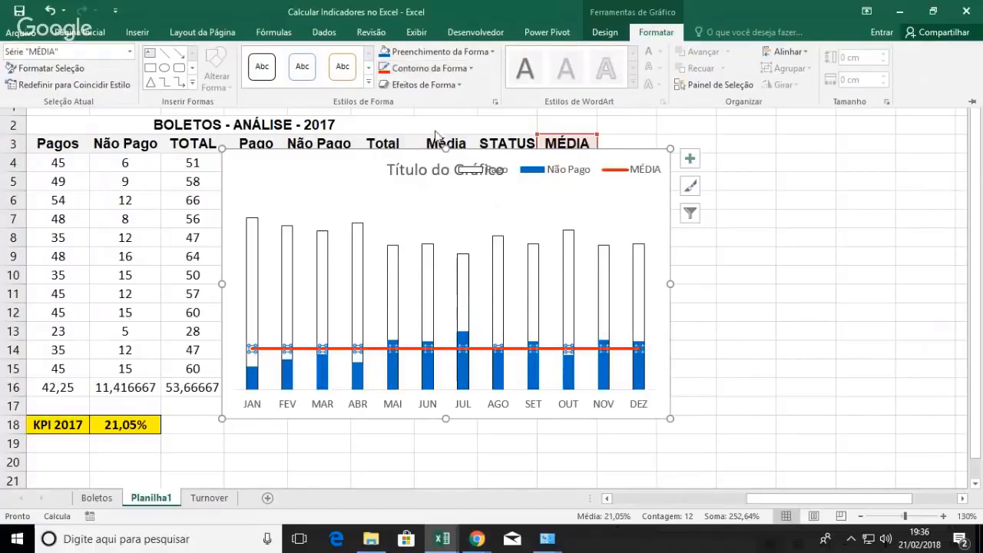
Step: Give the chart's MÉDIA line the first dotted dash style and select the plot area
click(470, 70)
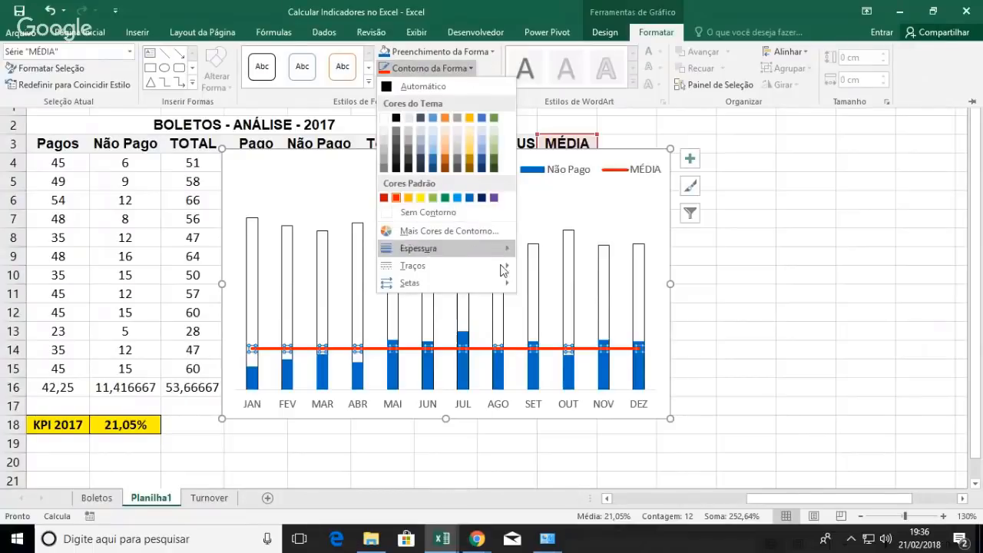
mouse_move(505, 266)
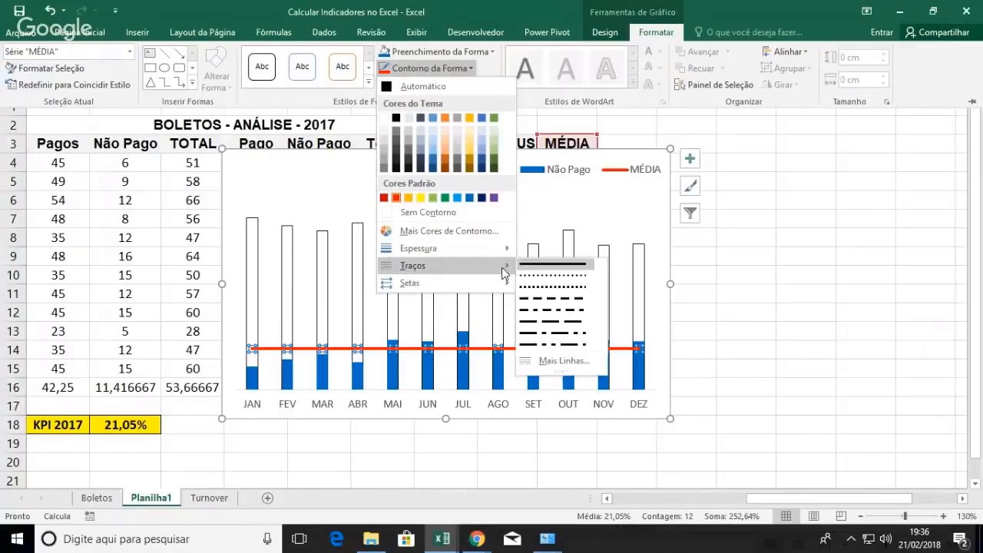
click(547, 278)
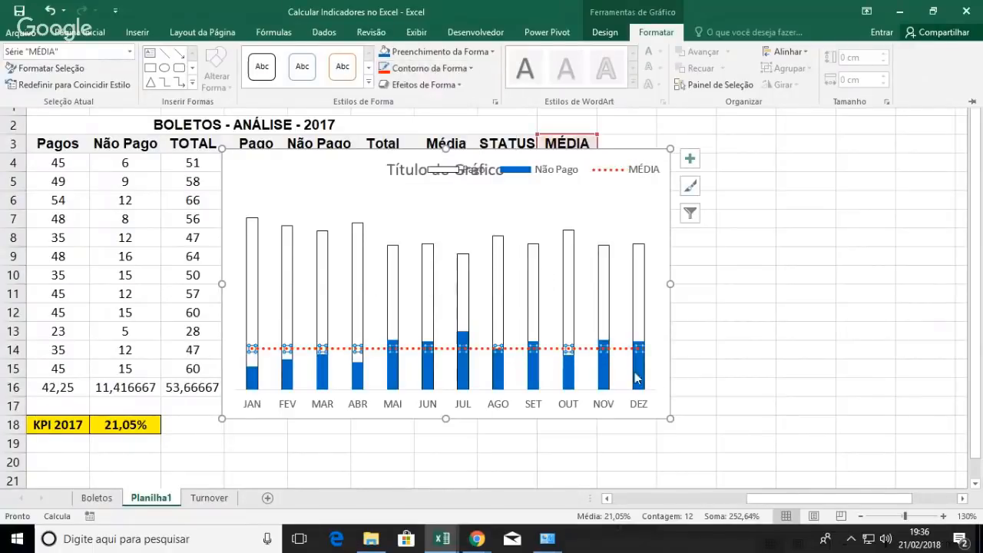
click(650, 228)
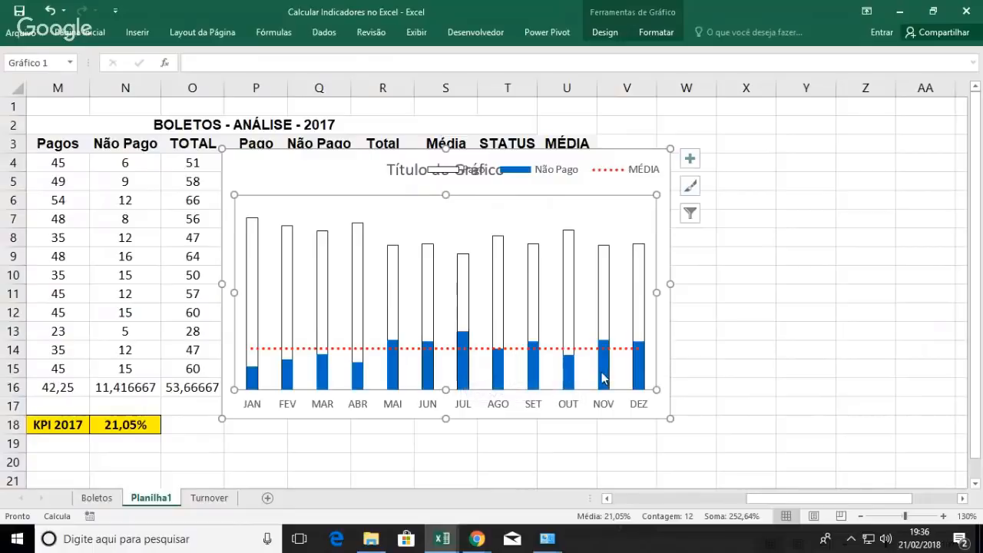
mouse_move(603, 378)
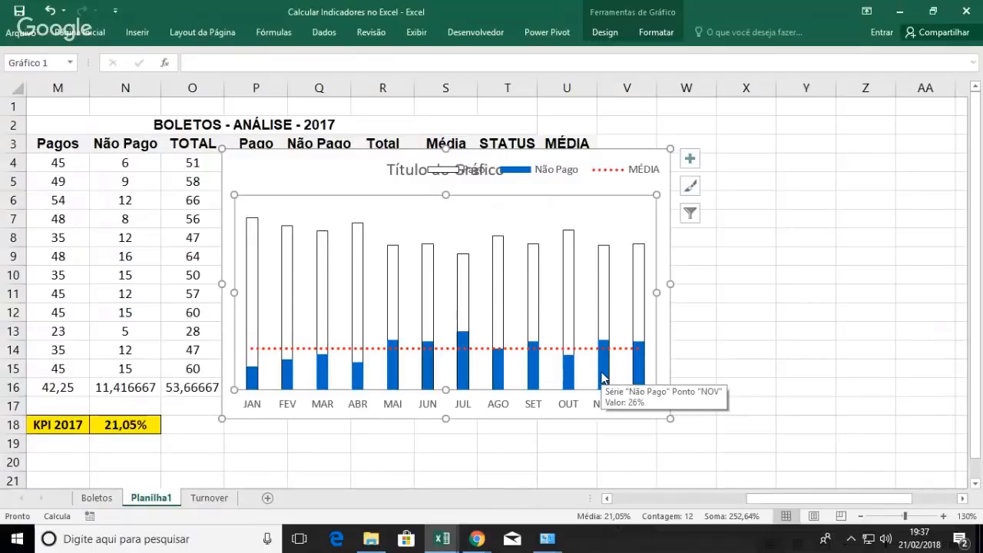
Step: Move the chart clear of the table so it starts at about column Z, row 3
click(601, 174)
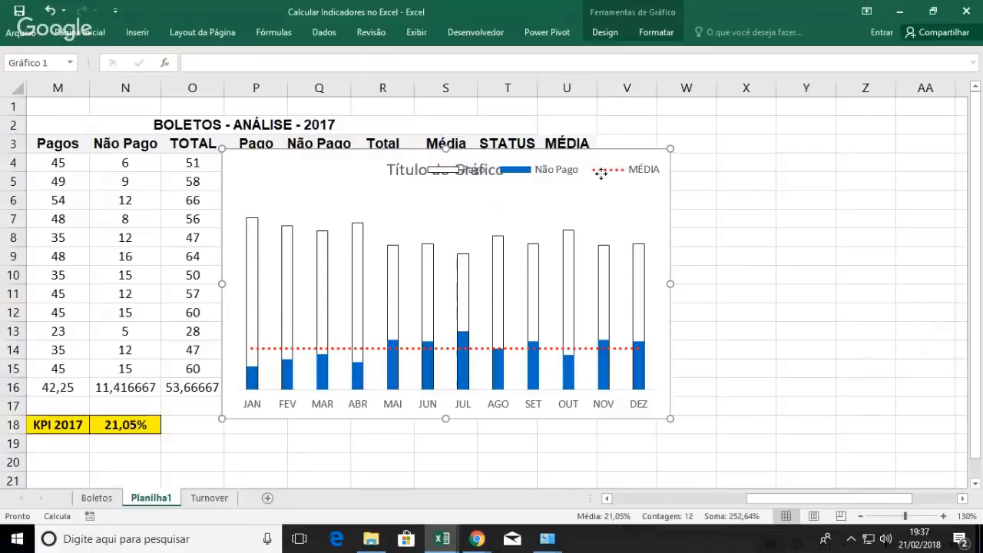
drag(601, 173, 765, 135)
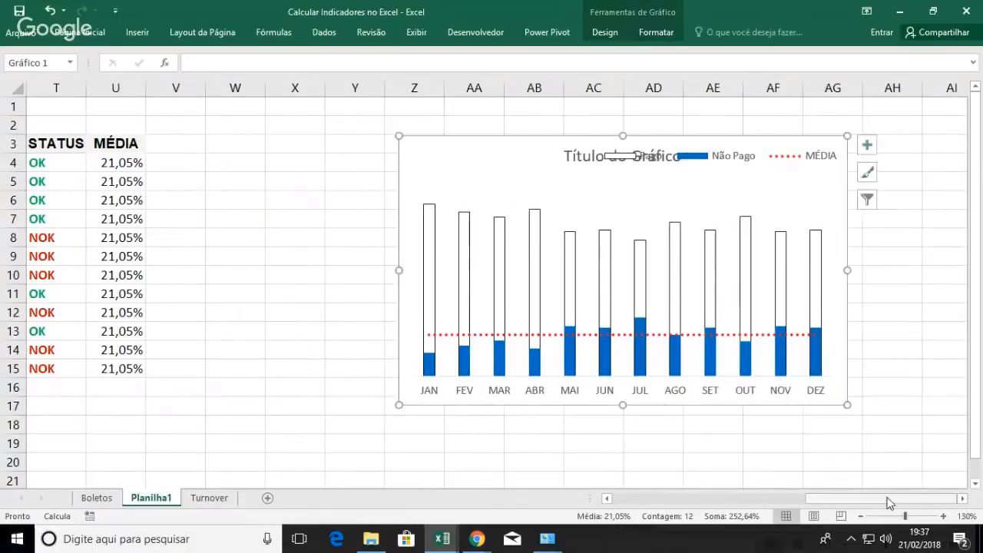
Step: Enter the header STATUS in V3, beside the MÉDIA column
drag(890, 503, 792, 504)
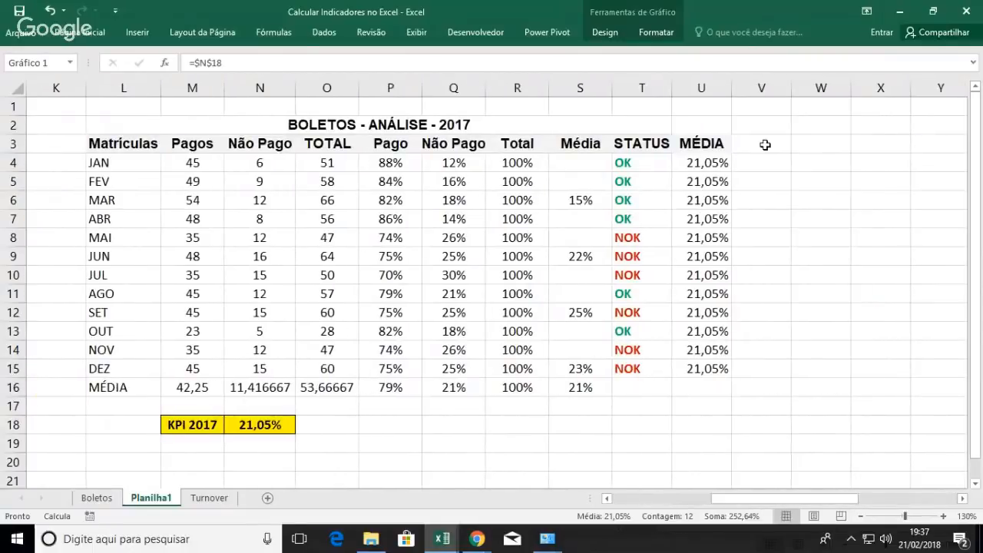
click(765, 144)
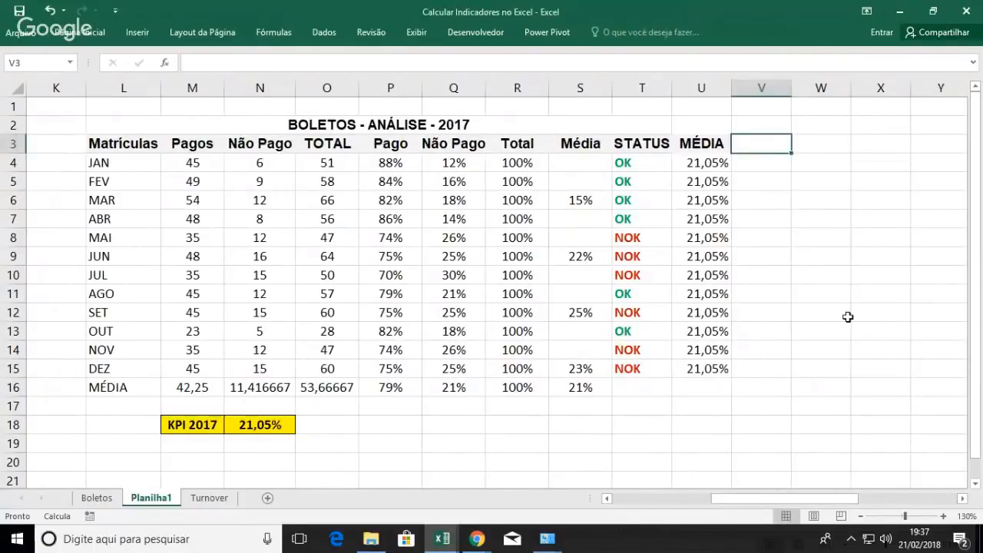
text(aNA)
key(BackSpace)
key(BackSpace)
key(BackSpace)
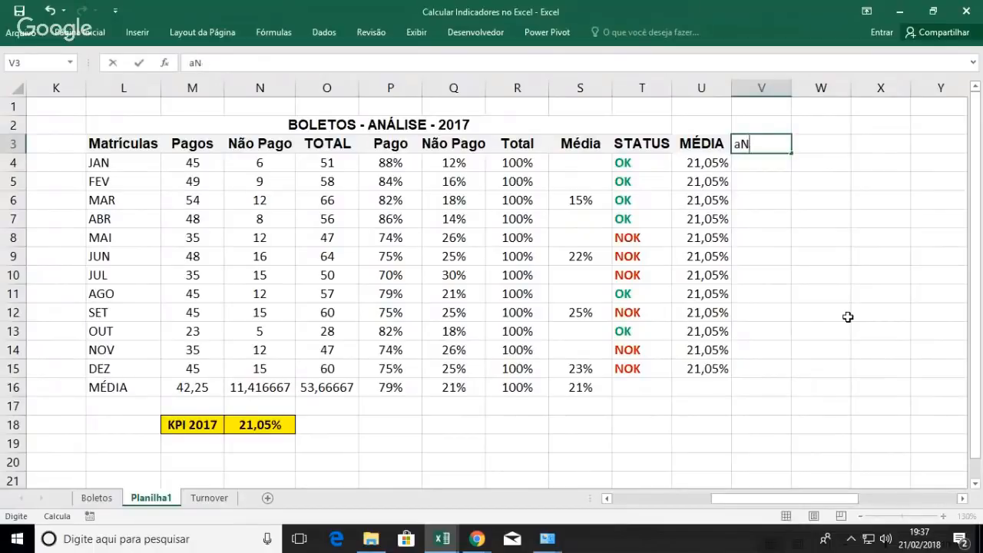
text(a)
key(BackSpace)
text(AN)
key(BackSpace)
key(BackSpace)
text(STATUS)
key(Return)
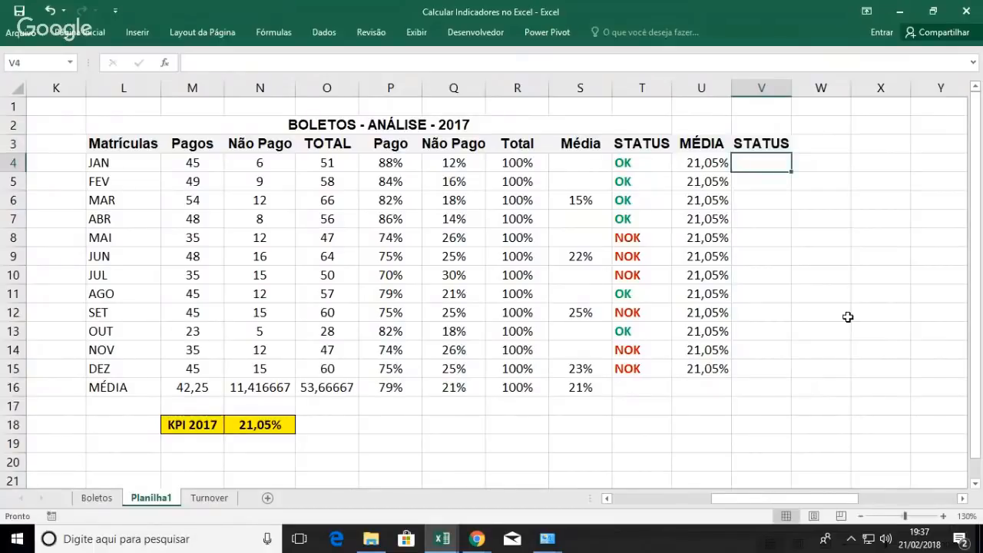
Step: Enter the formula =SE(Q4<U4;Q4;NÃO.DISP()) in V4
text(=)
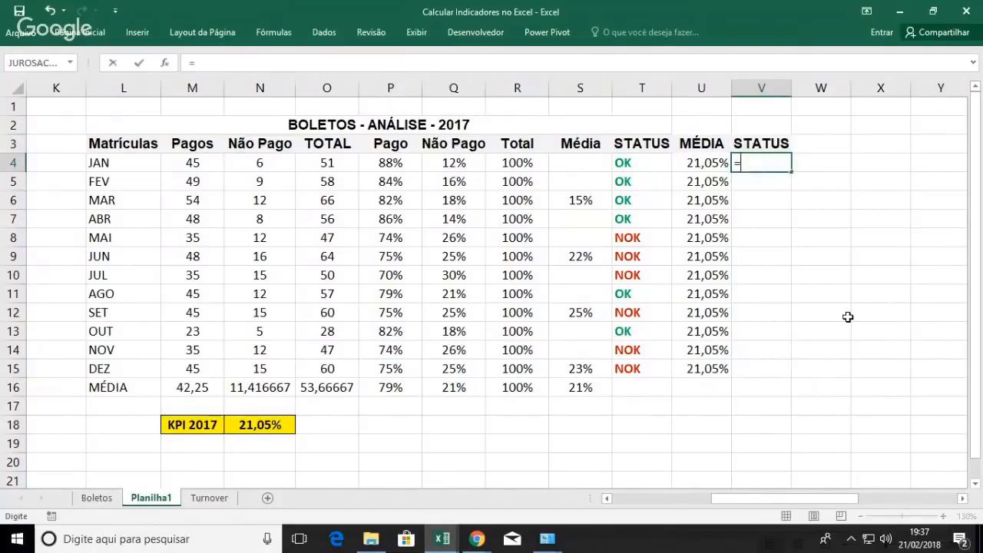
text(SE()
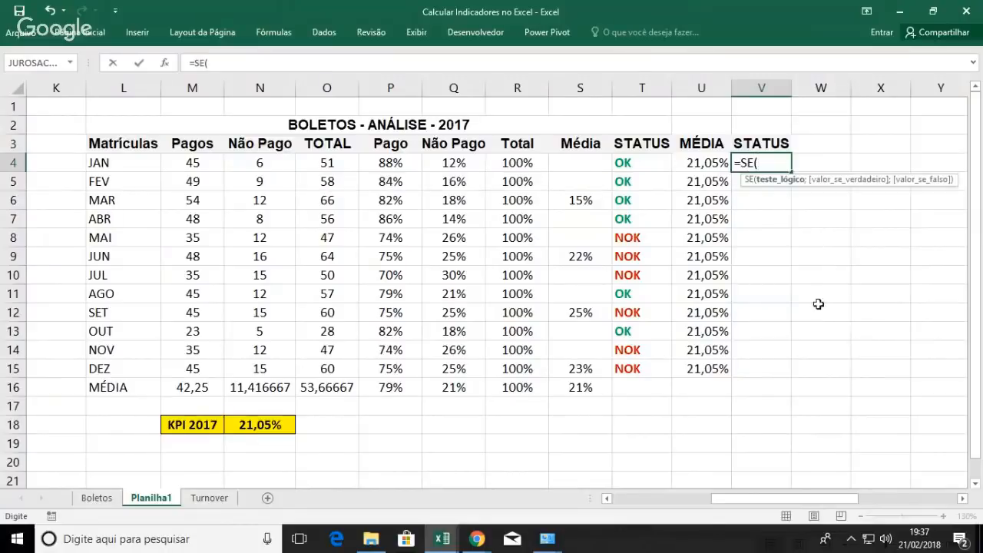
click(446, 161)
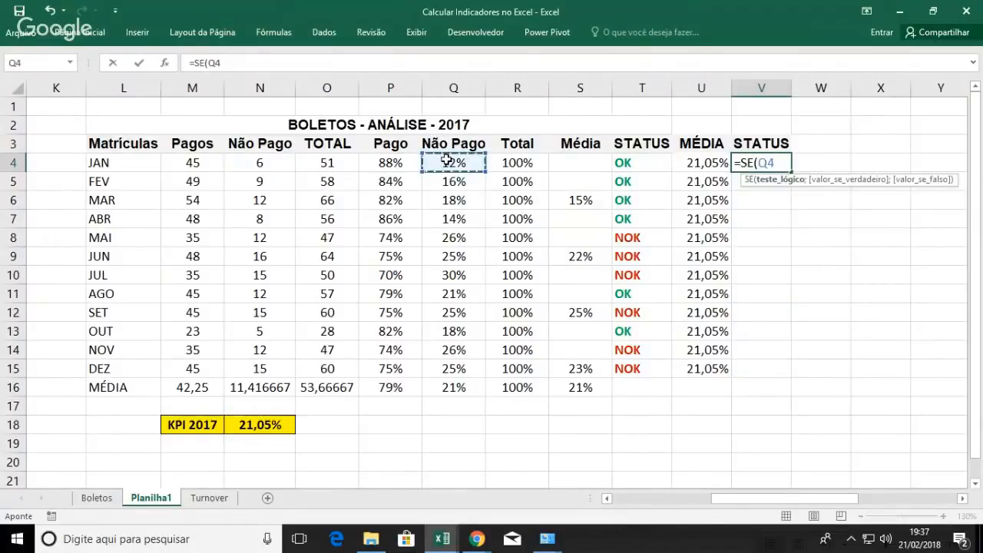
text(<)
click(690, 164)
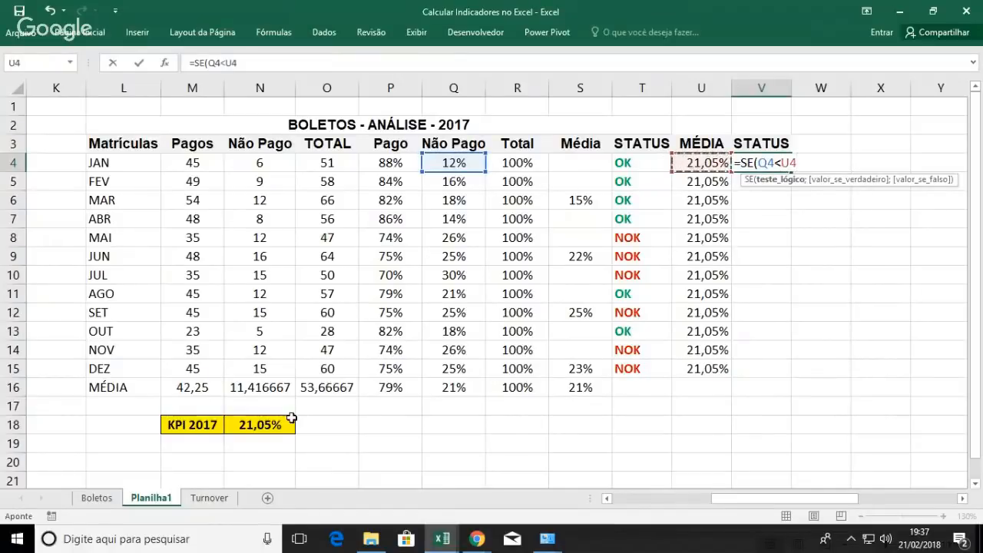
text(;)
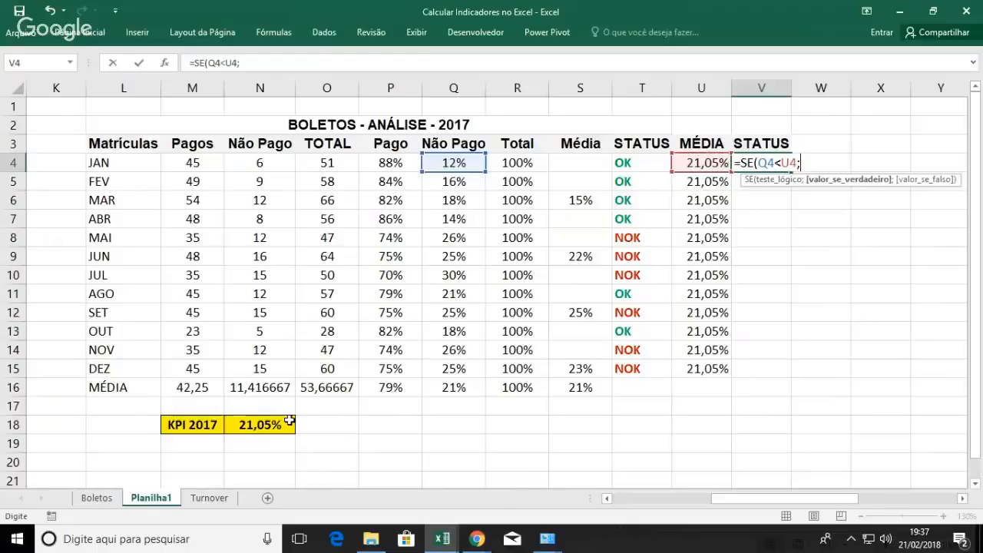
click(462, 163)
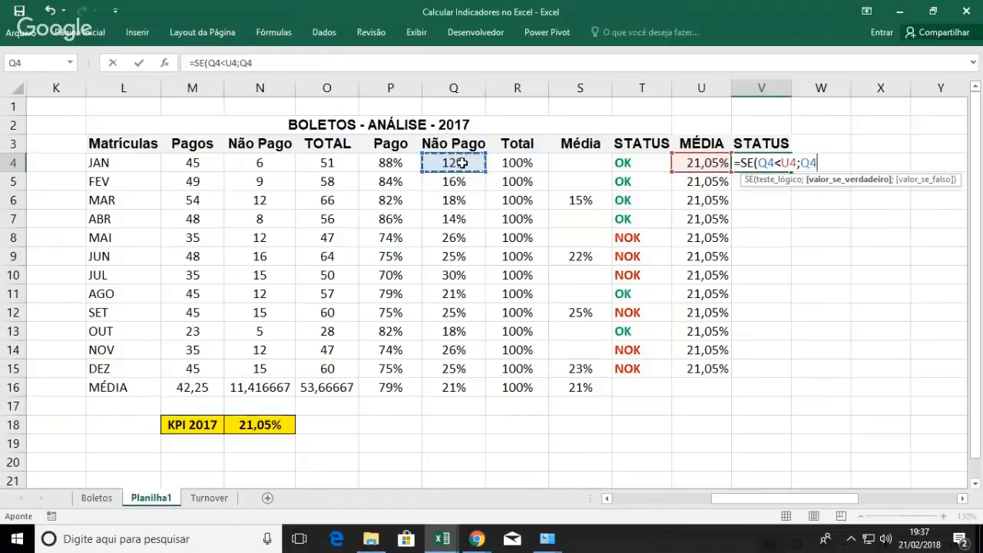
text(;NÃO)
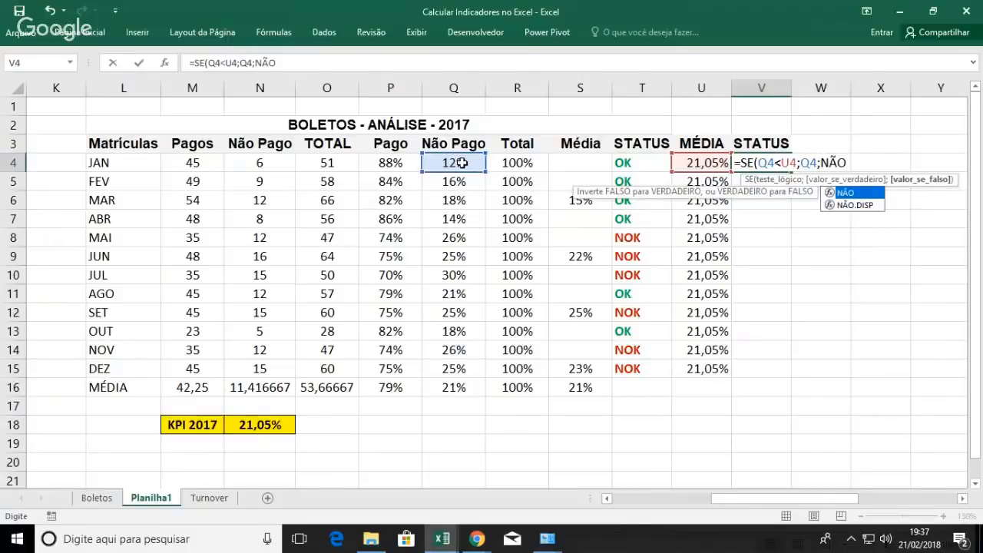
double_click(865, 205)
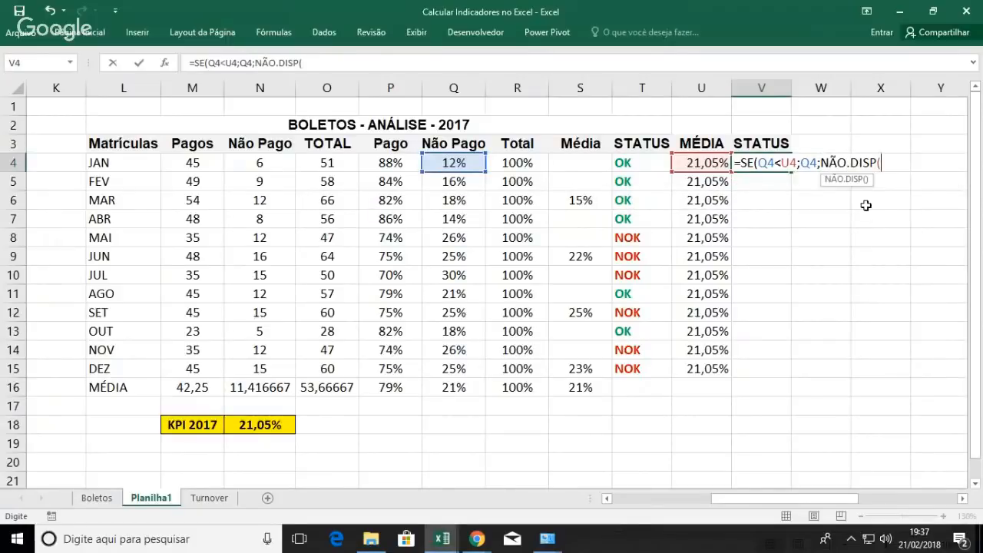
text()))
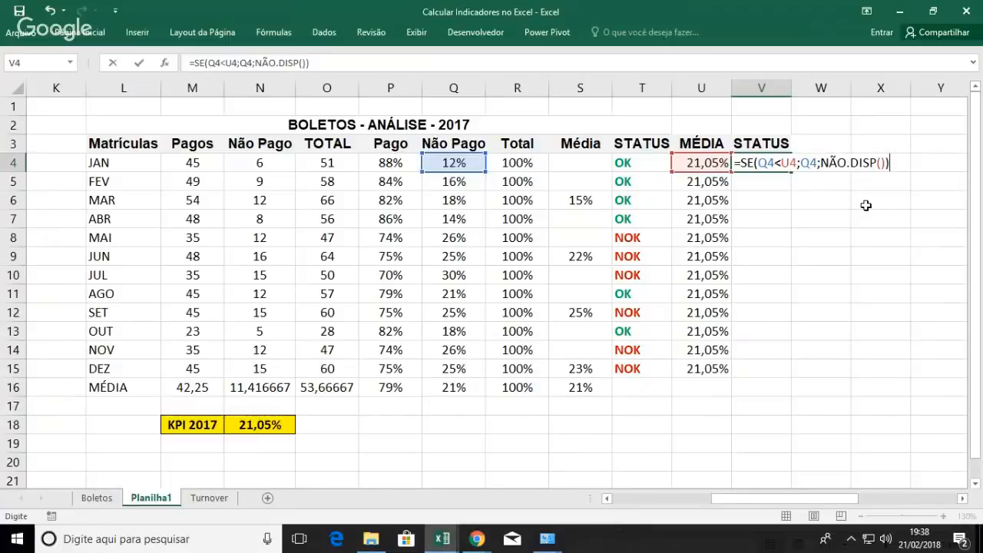
key(Return)
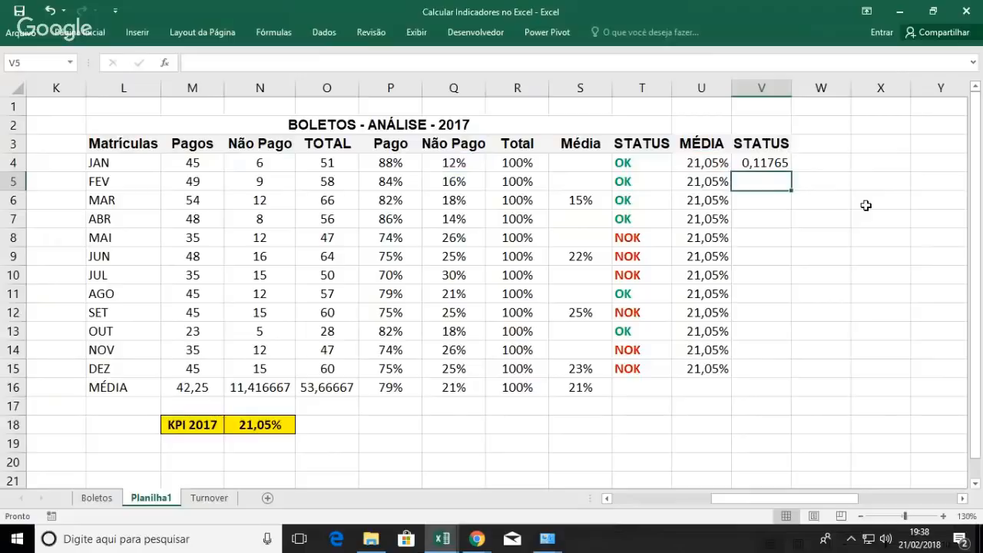
Step: Fill the V4 formula down to V16 and format the cells as centred percentages
click(788, 162)
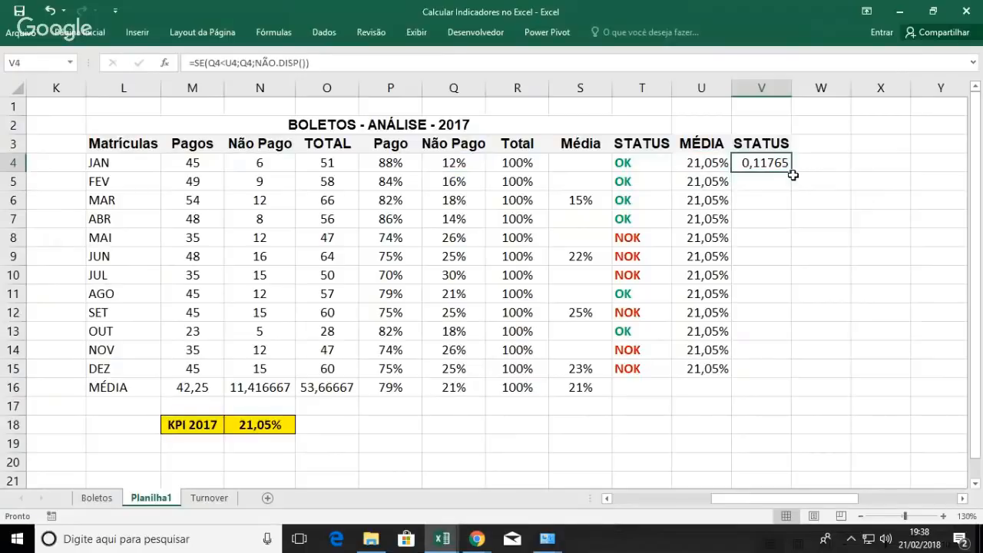
double_click(791, 170)
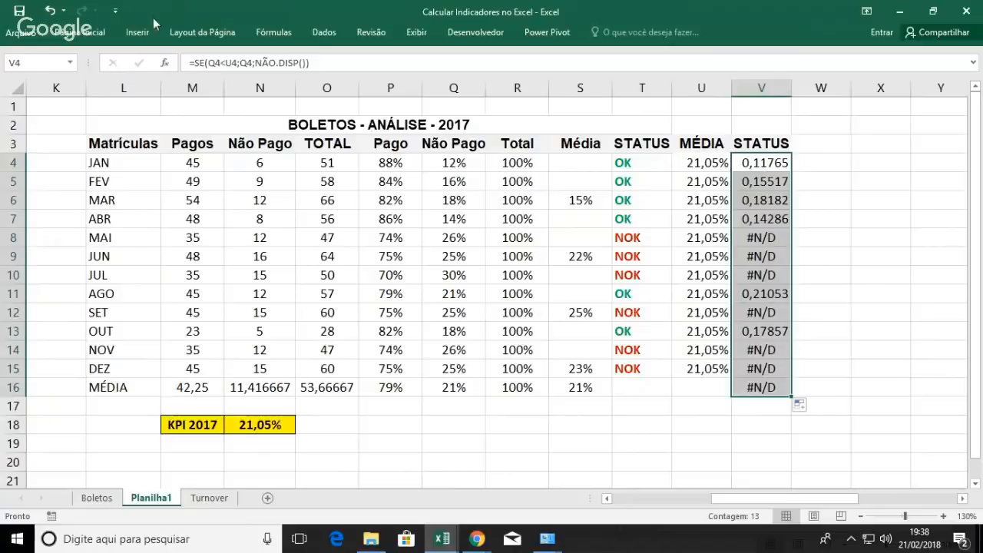
click(78, 33)
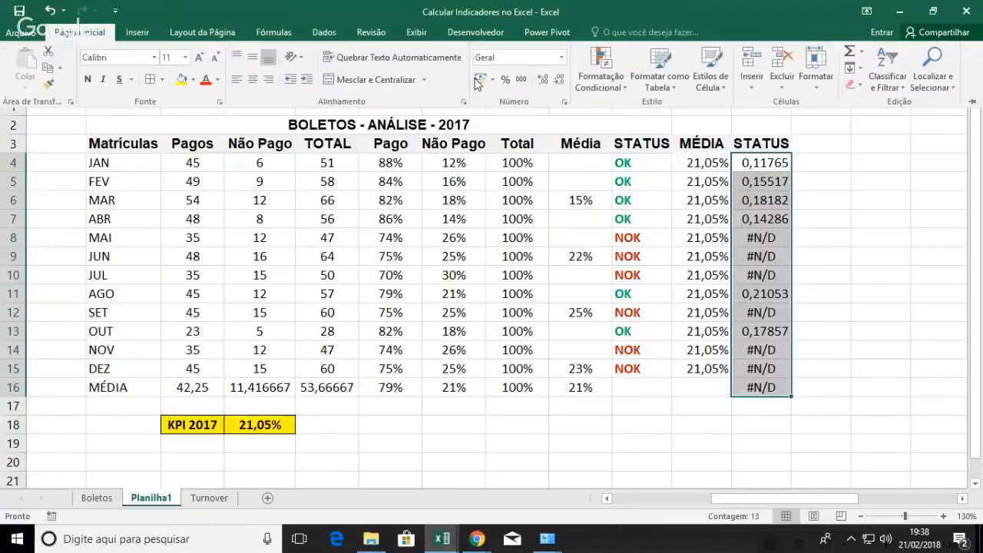
click(504, 79)
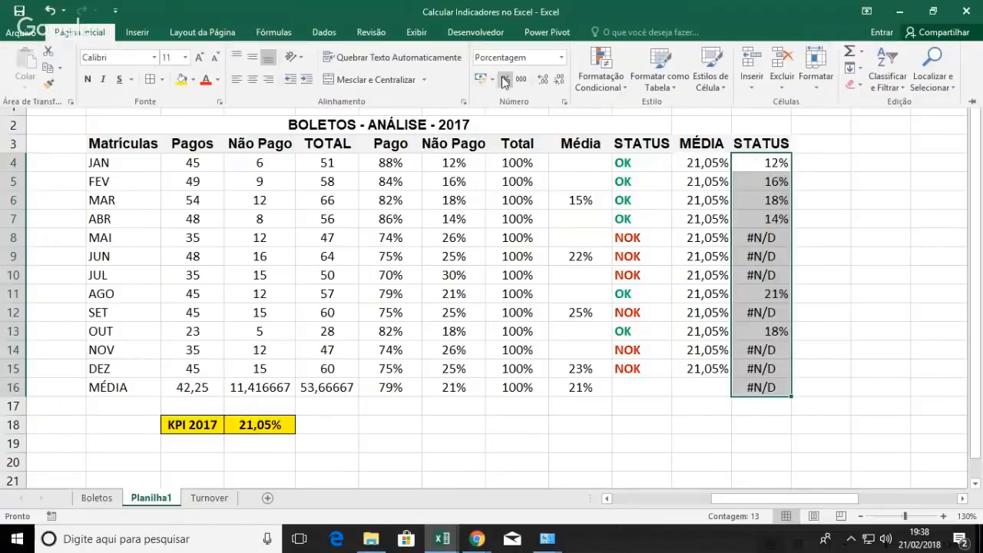
click(253, 80)
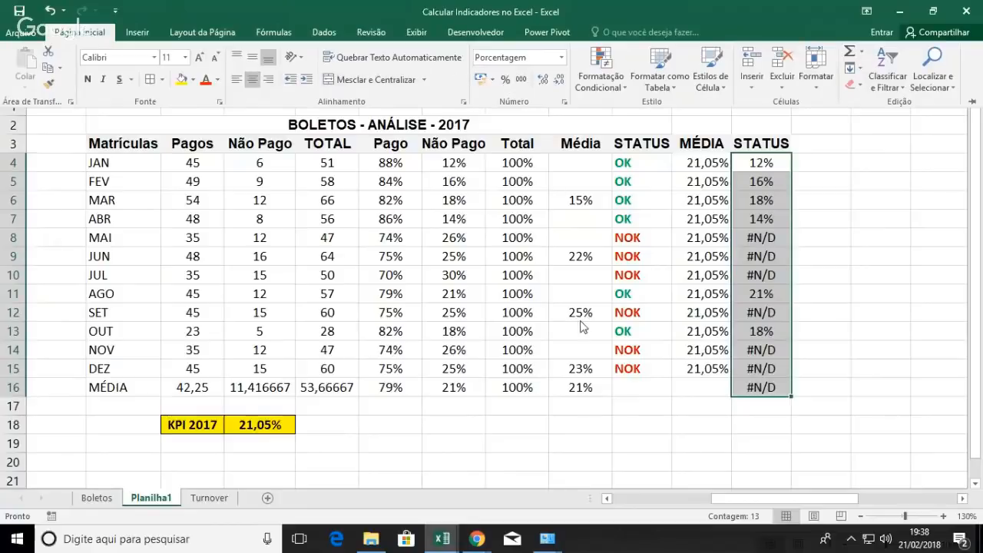
Step: Add a data series to the chart with V3 as its name and V4:V15 as its values
click(964, 499)
click(965, 499)
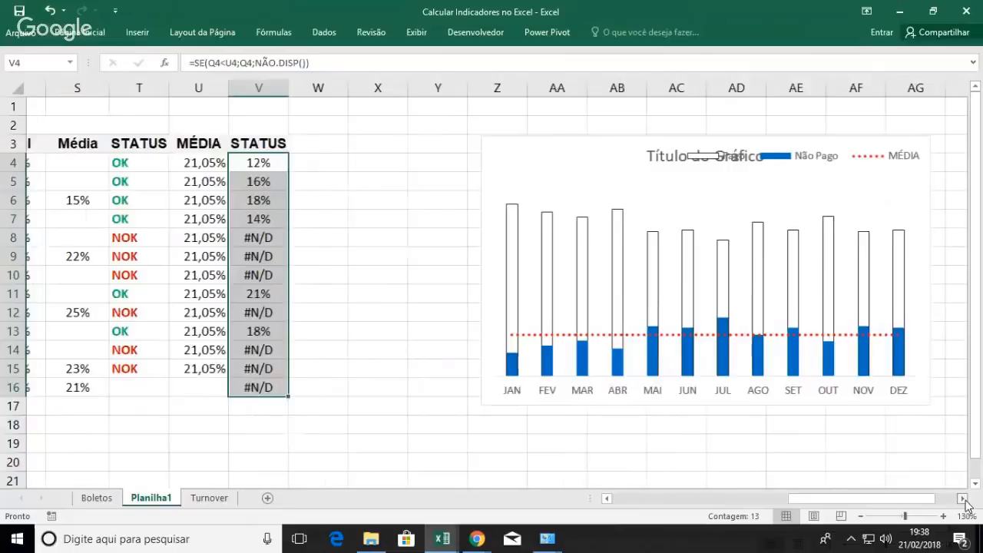
click(965, 498)
click(509, 166)
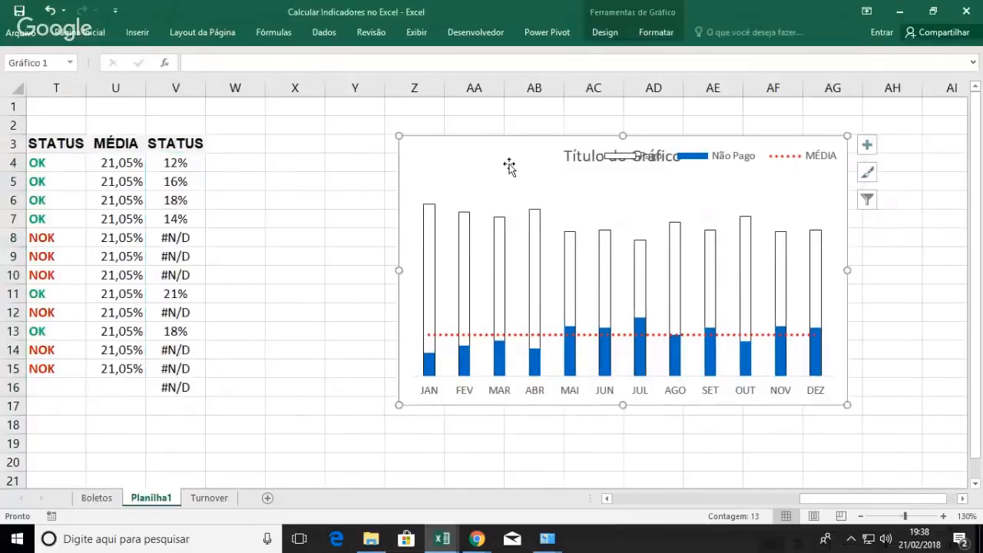
click(611, 35)
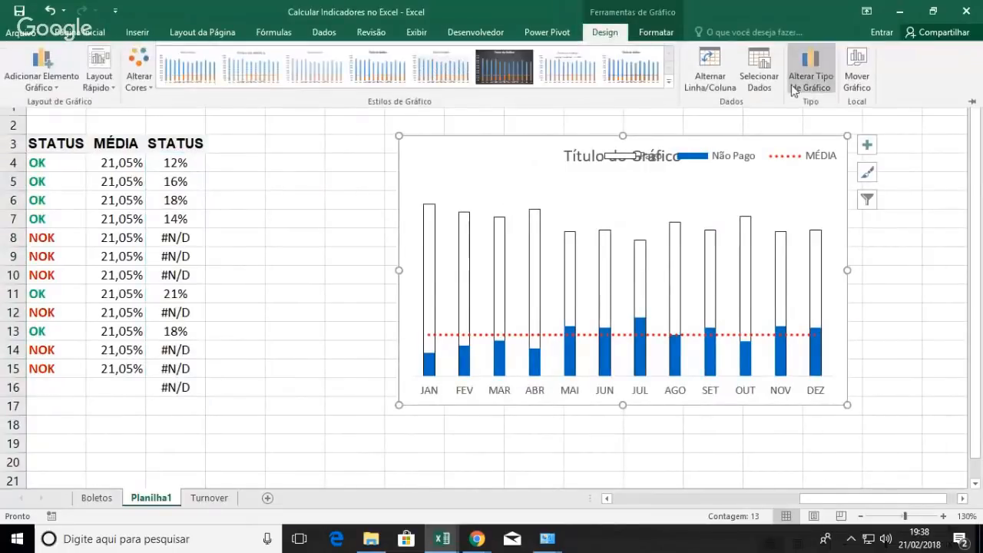
click(749, 83)
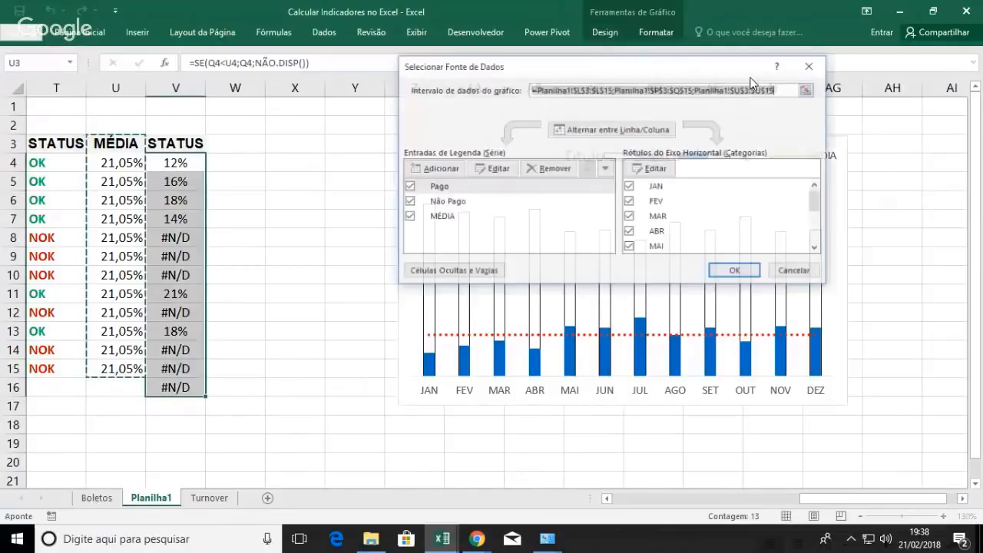
click(439, 169)
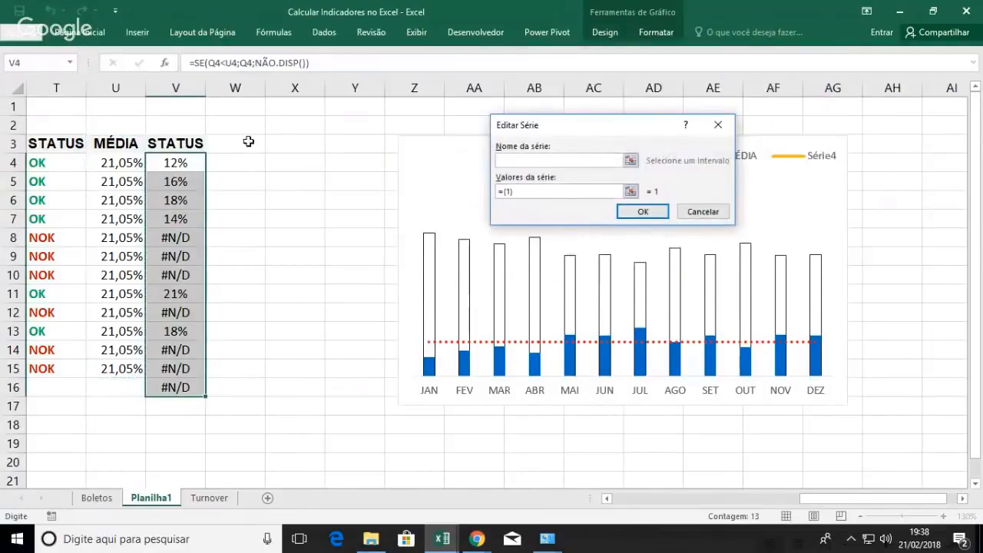
click(192, 143)
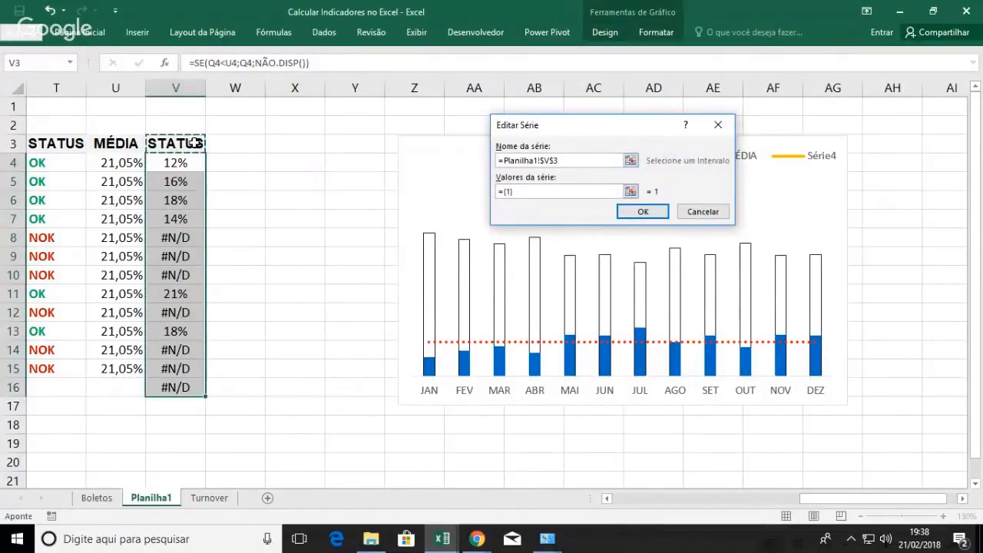
key(Tab)
key(BackSpace)
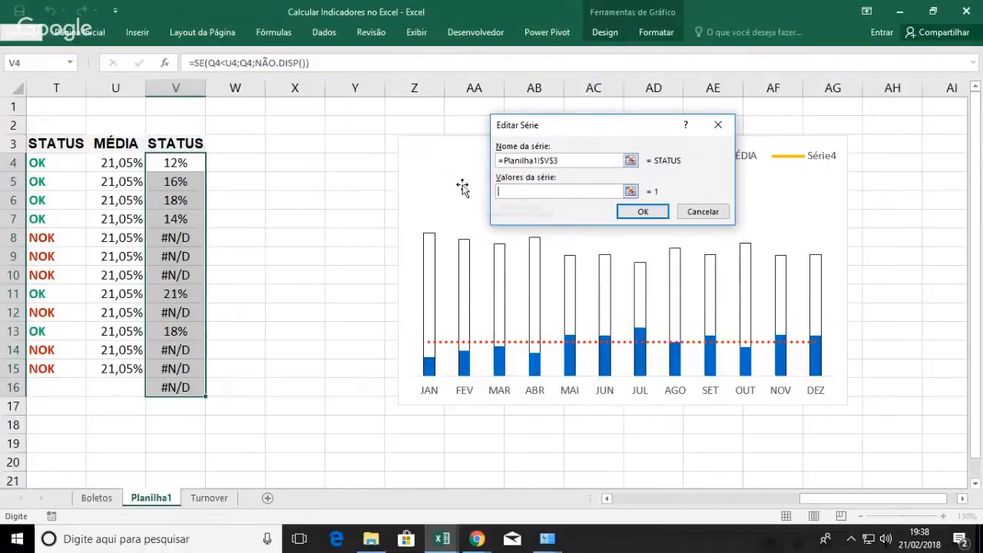
mouse_move(188, 163)
mouse_down()
mouse_move(187, 369)
mouse_move(173, 371)
mouse_up()
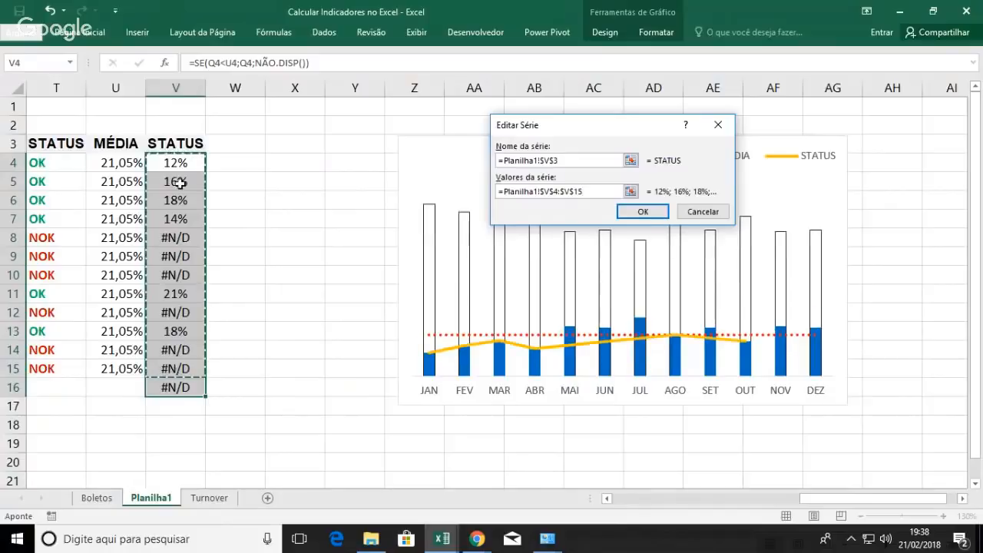
click(653, 215)
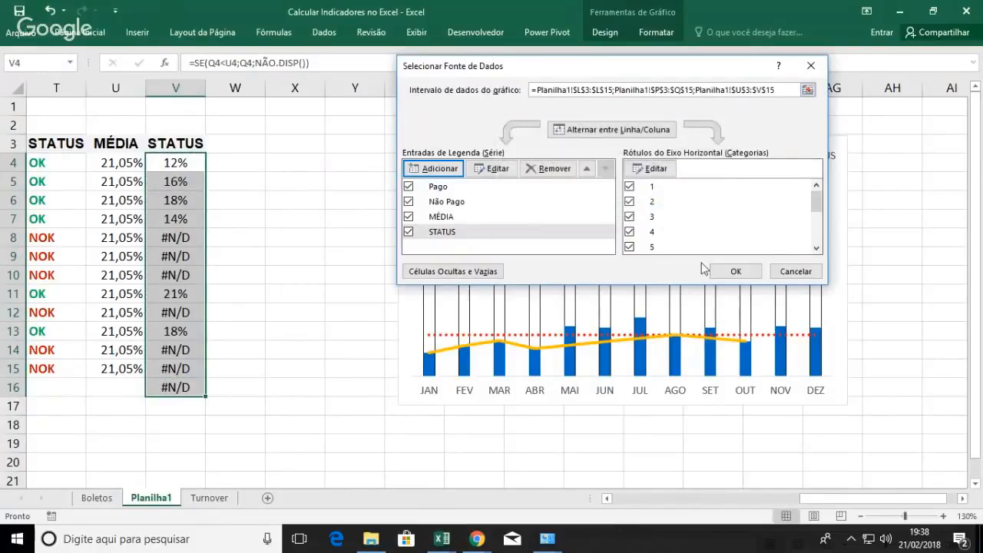
click(735, 273)
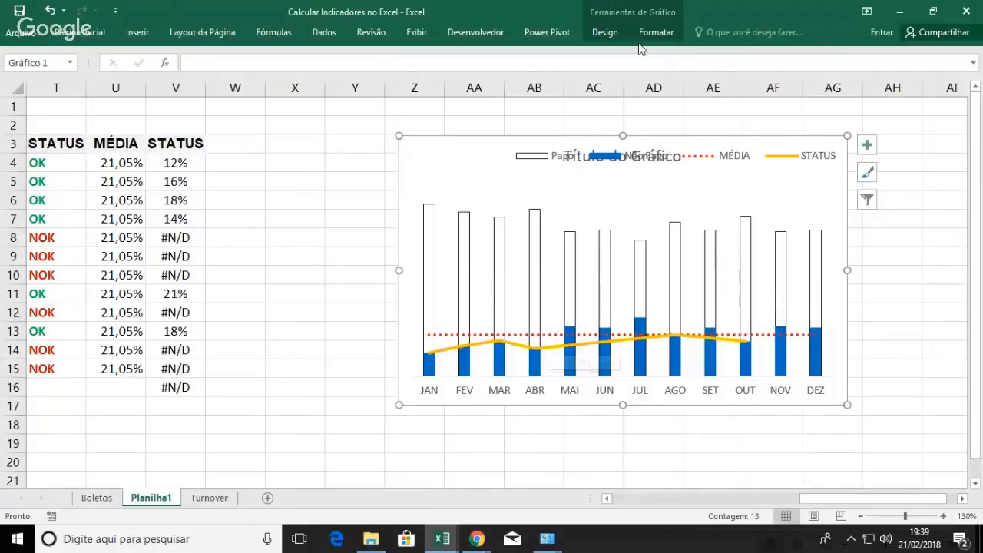
Step: Change the STATUS series of the combination chart from a line to Coluna Agrupada
click(604, 32)
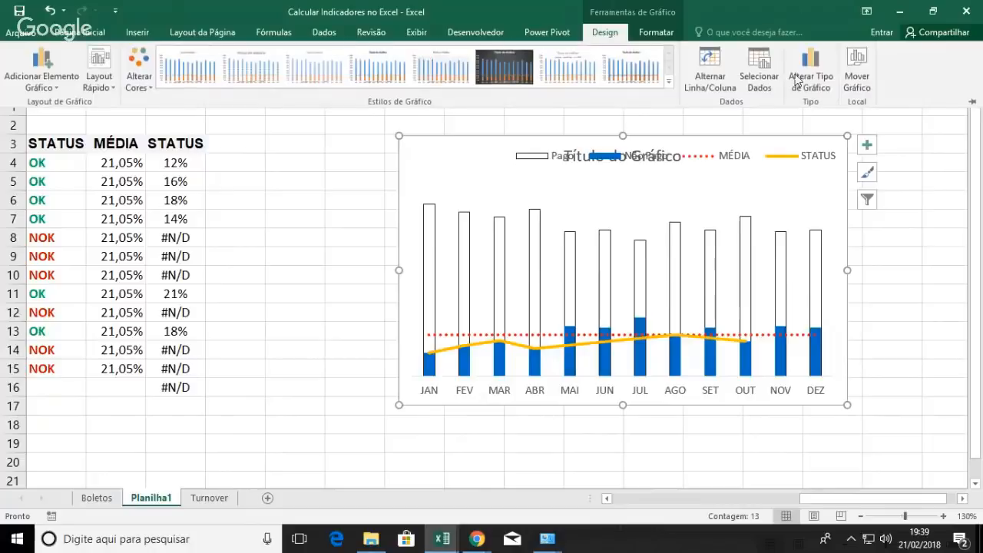
click(796, 77)
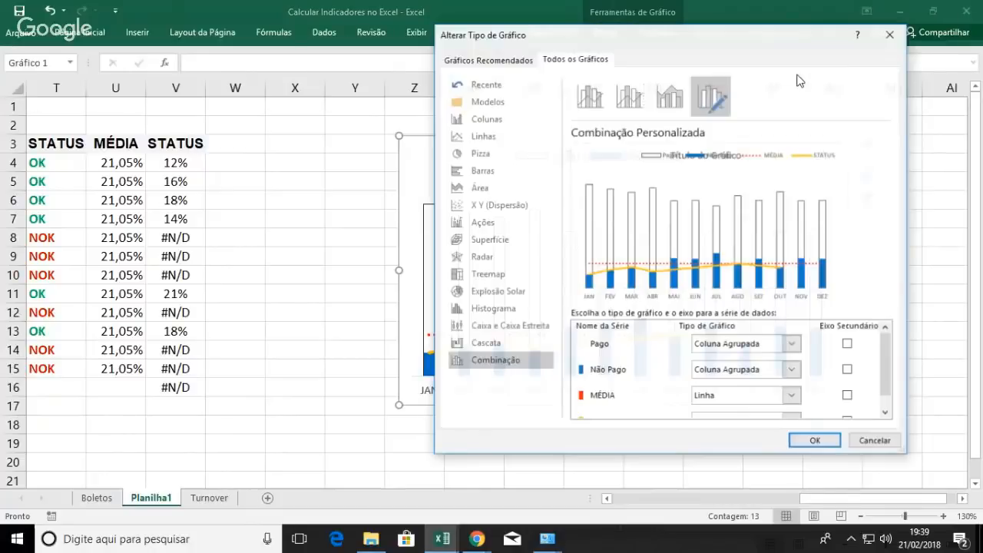
drag(886, 384, 886, 405)
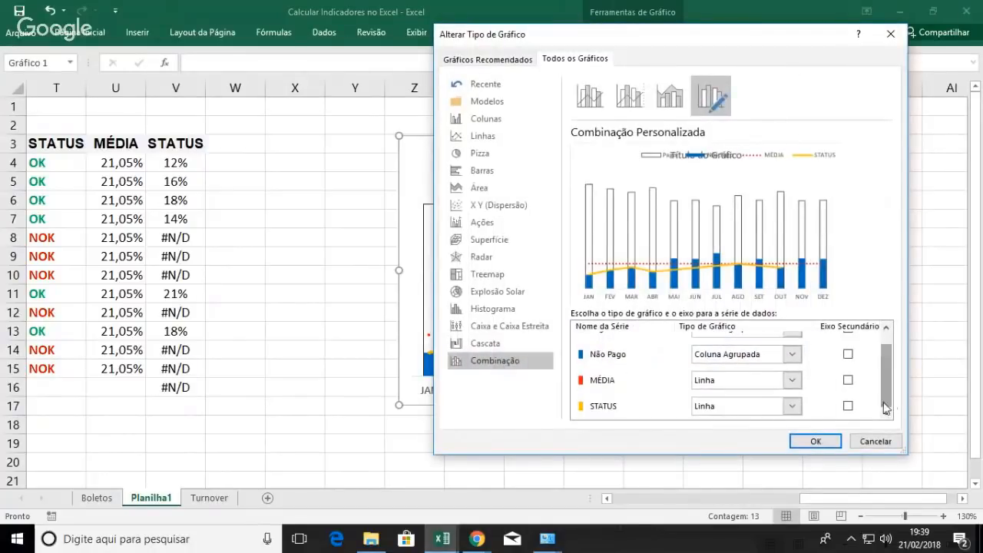
click(793, 412)
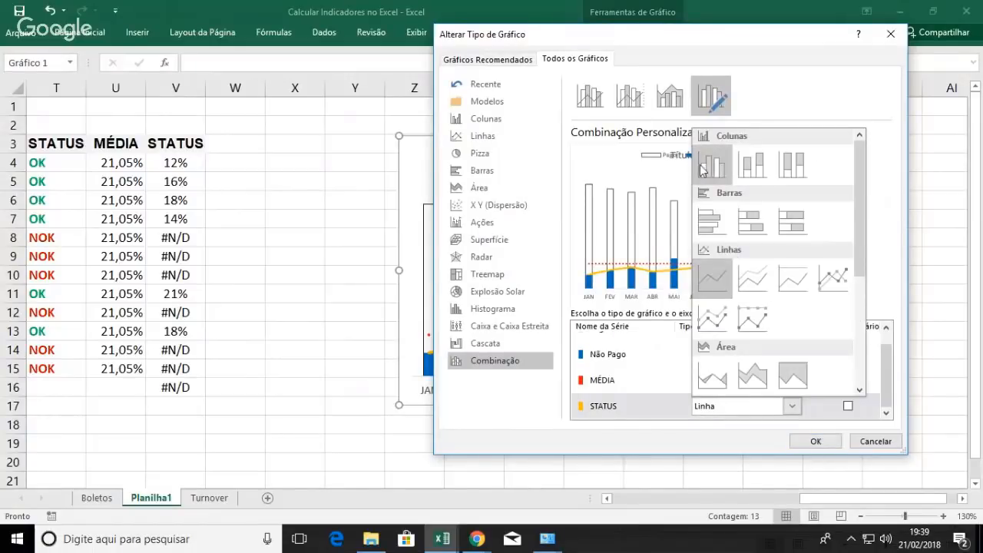
click(700, 164)
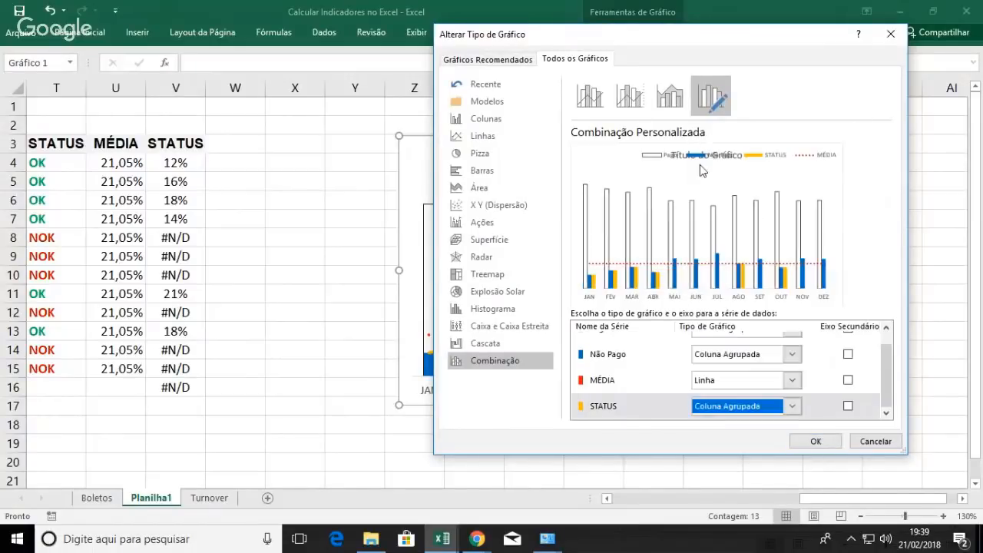
click(814, 441)
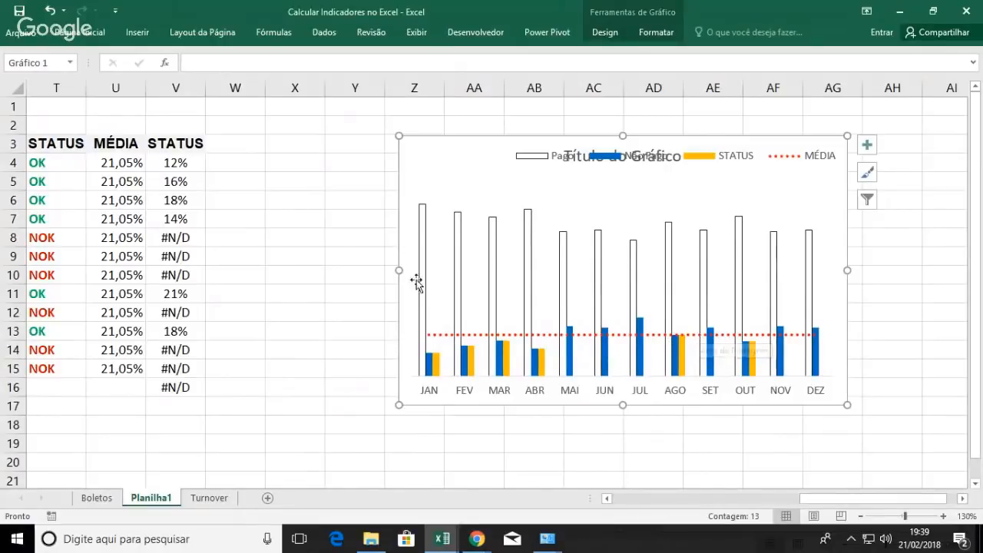
Step: Widen the chart so its left edge reaches column W, and set the series overlap of its columns to 100%
drag(400, 271, 251, 267)
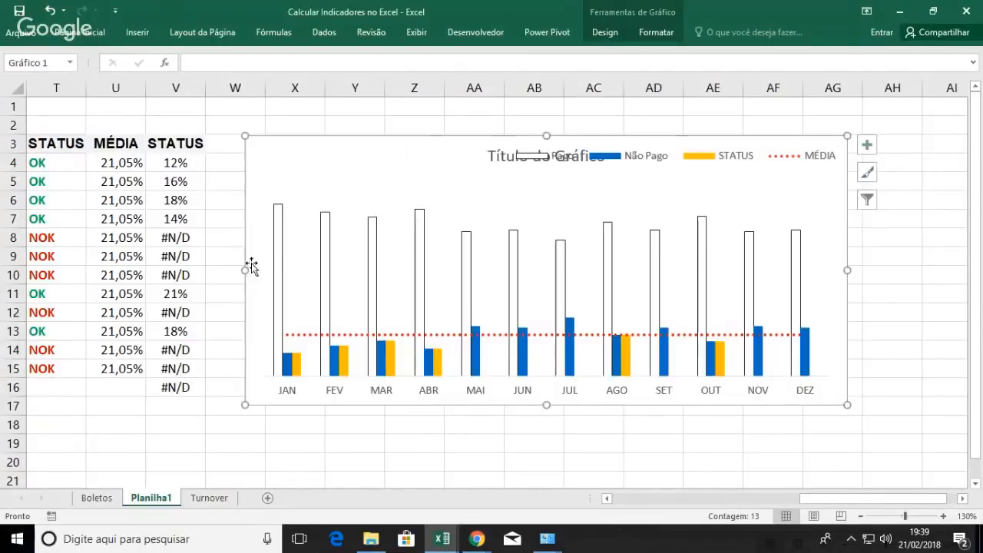
click(439, 367)
right_click(440, 372)
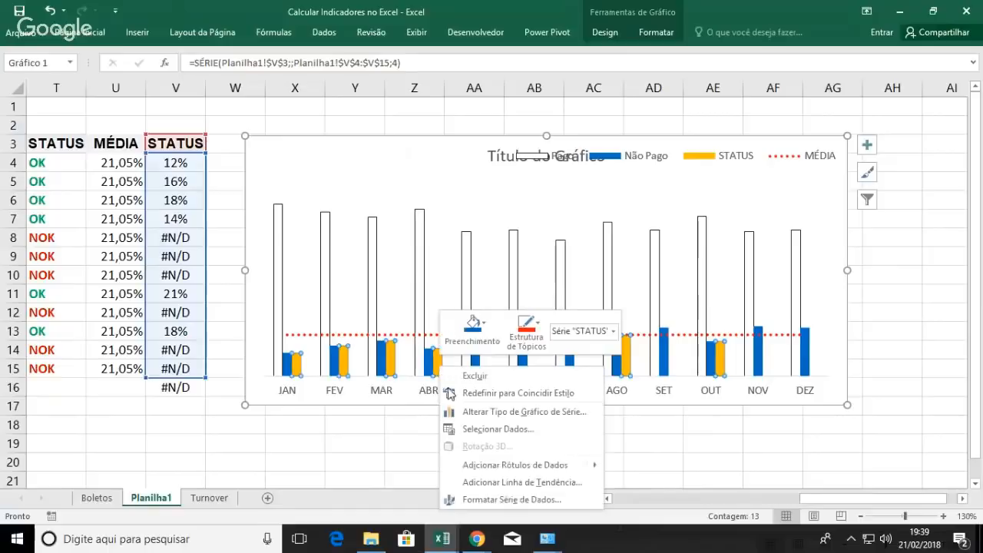
click(494, 499)
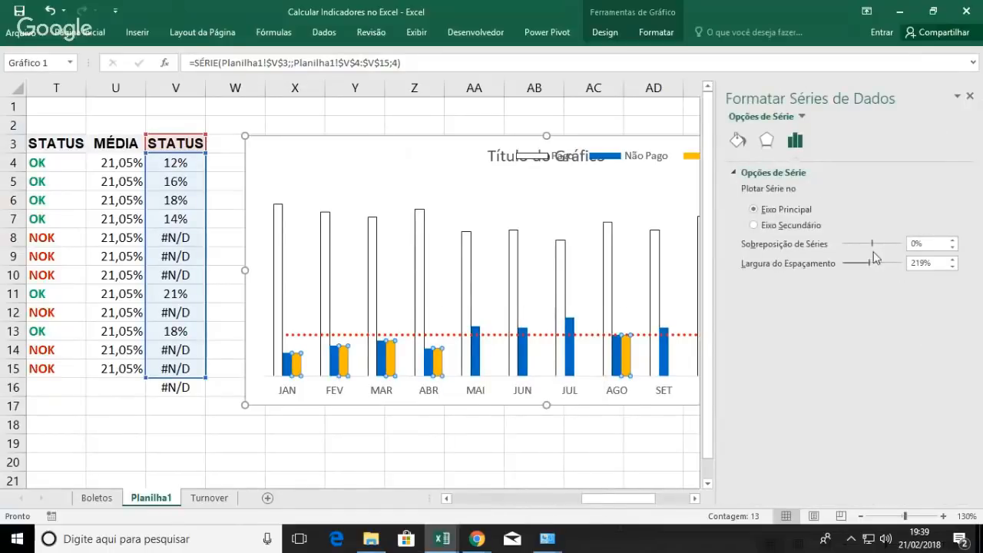
drag(872, 245, 910, 254)
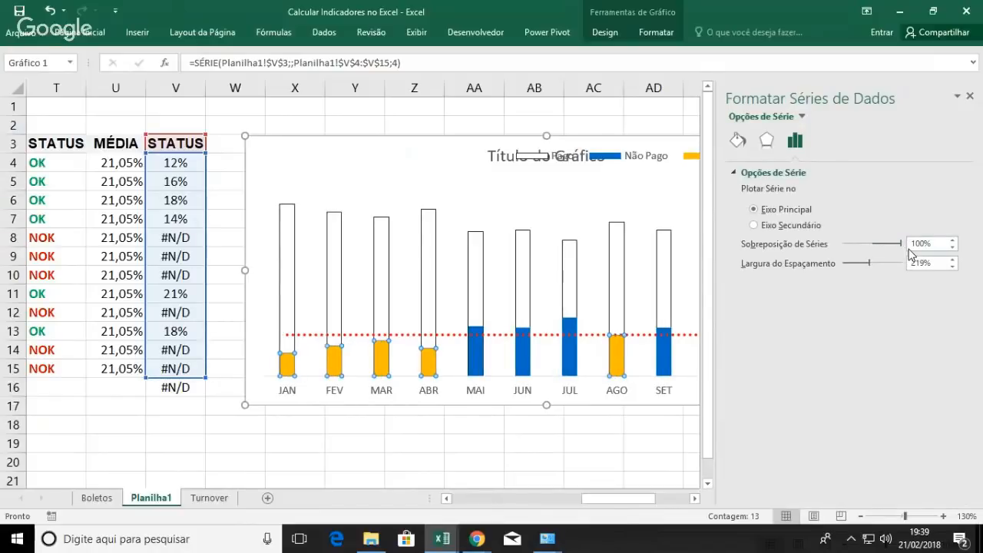
click(970, 98)
click(699, 398)
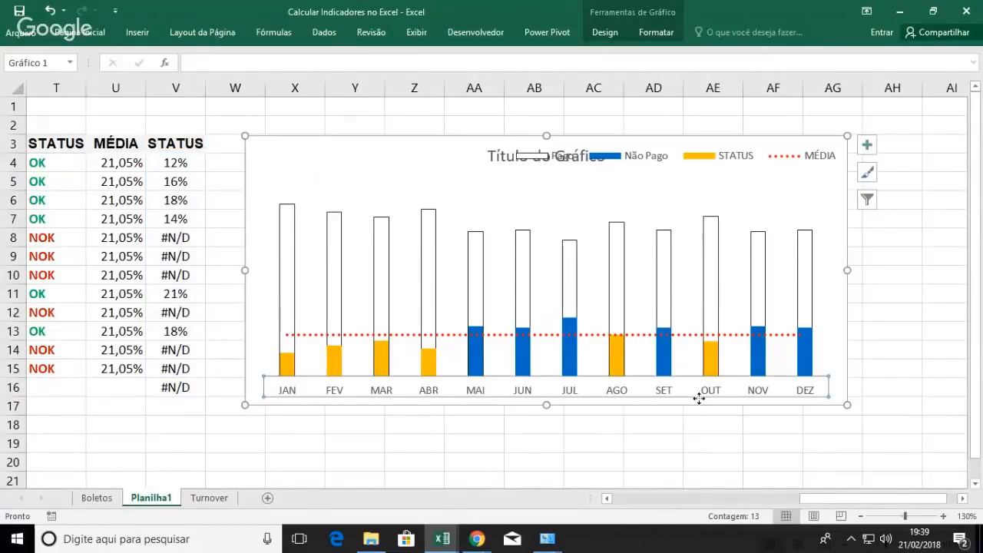
Step: Fill the Não Pago columns with the standard dark red and give them a black outline
click(570, 349)
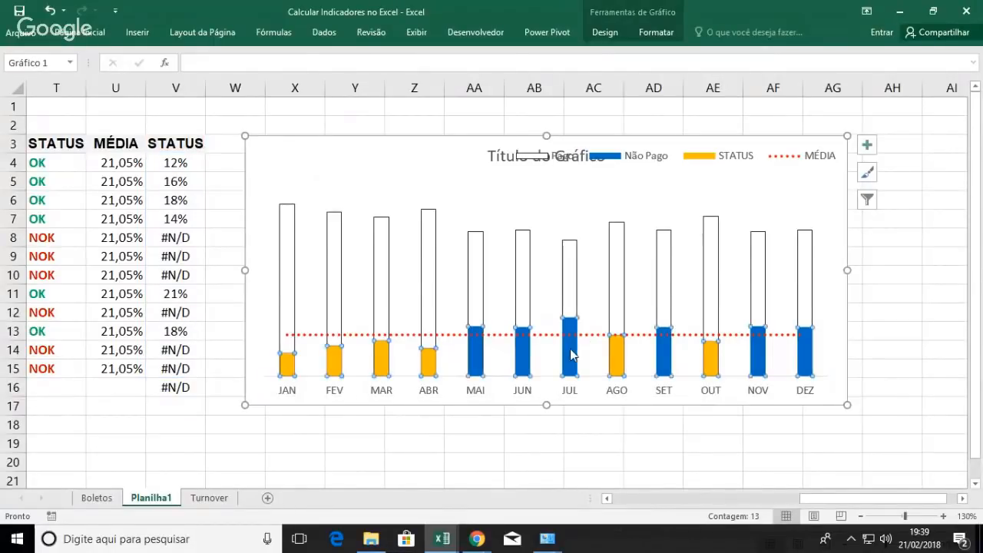
click(656, 33)
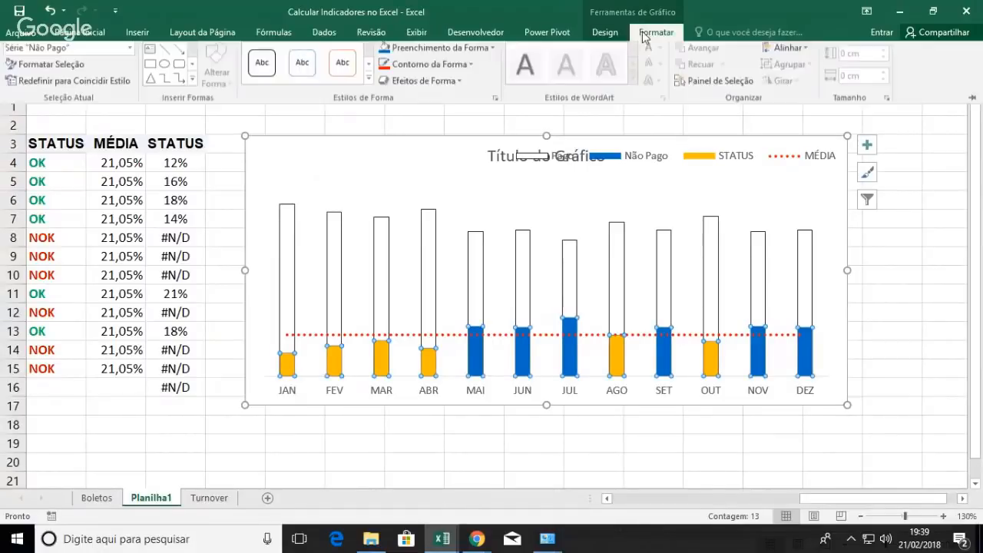
click(461, 54)
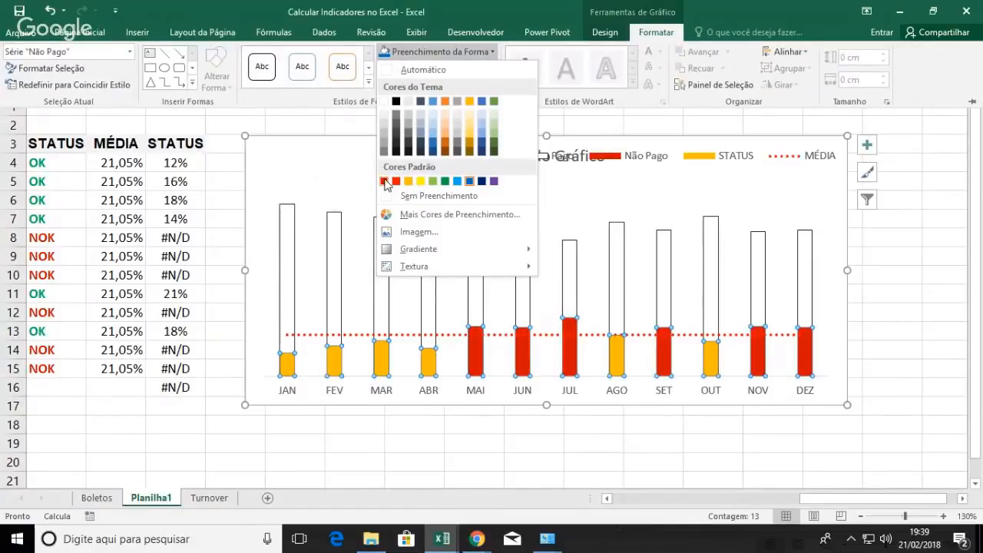
click(432, 360)
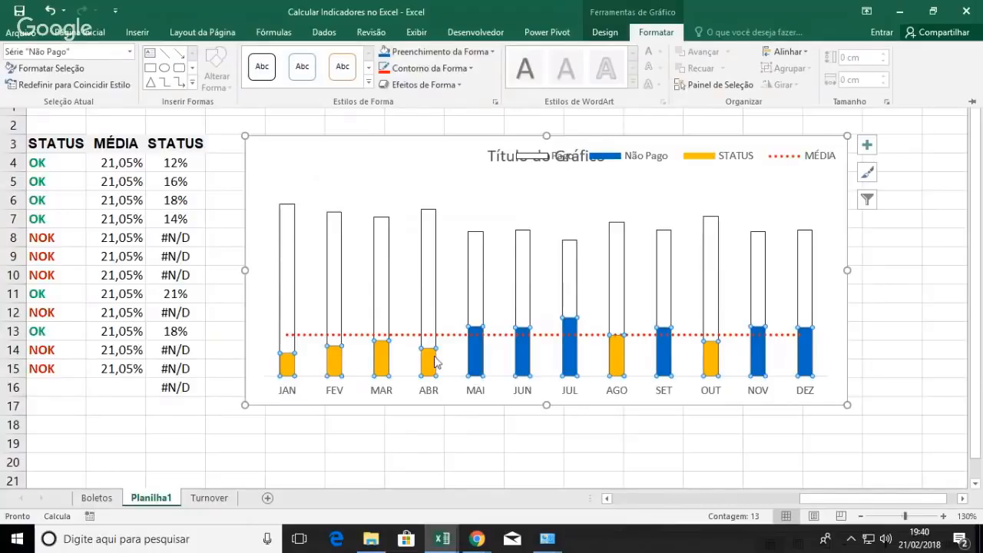
click(481, 52)
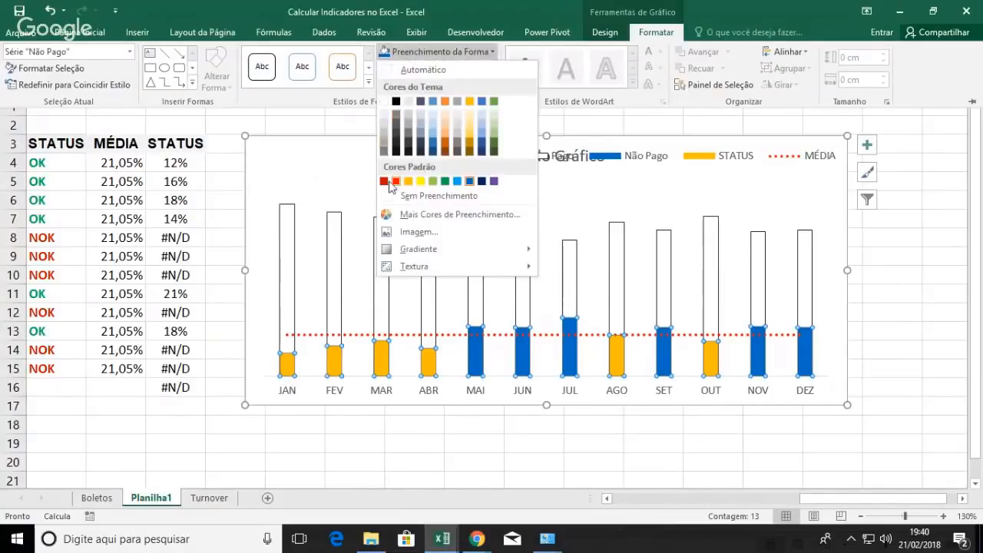
click(388, 182)
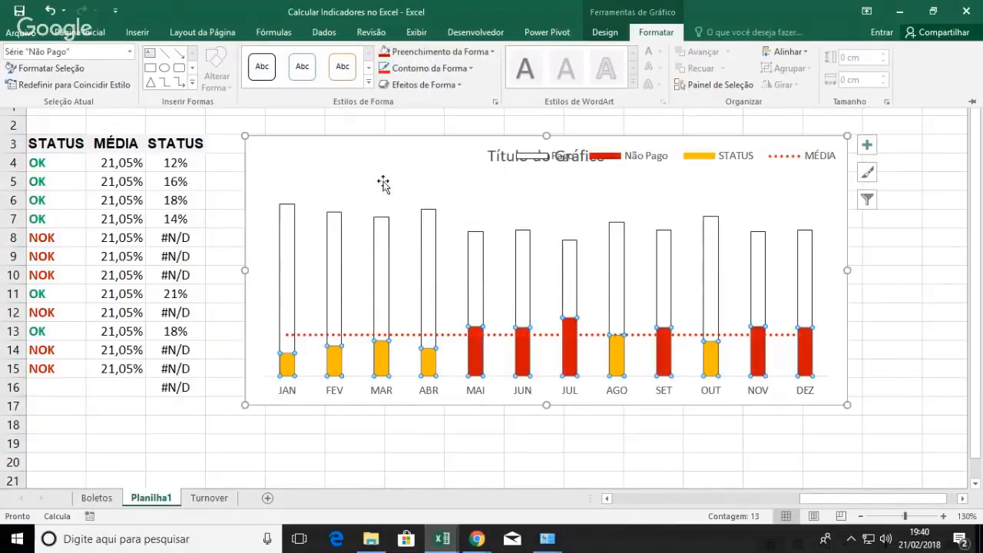
click(435, 69)
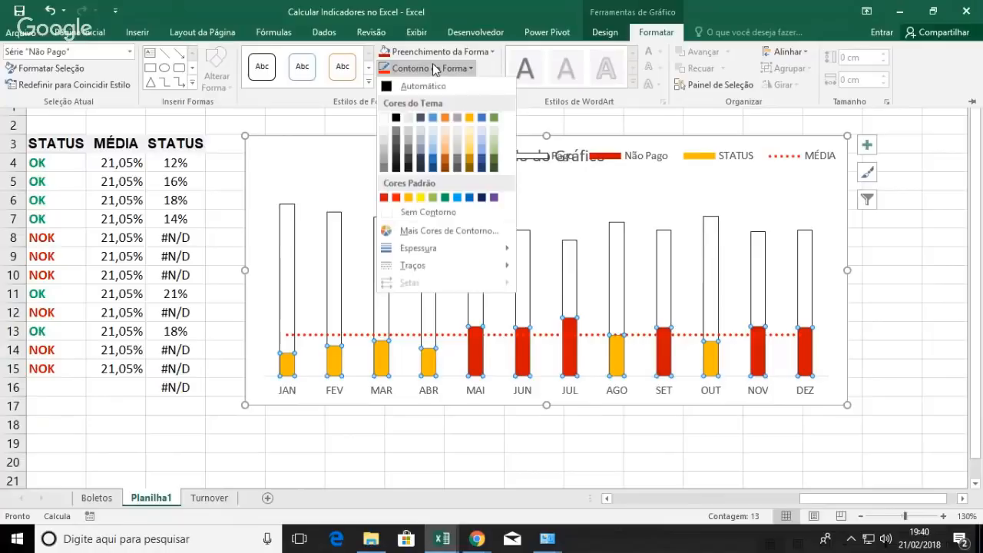
click(396, 119)
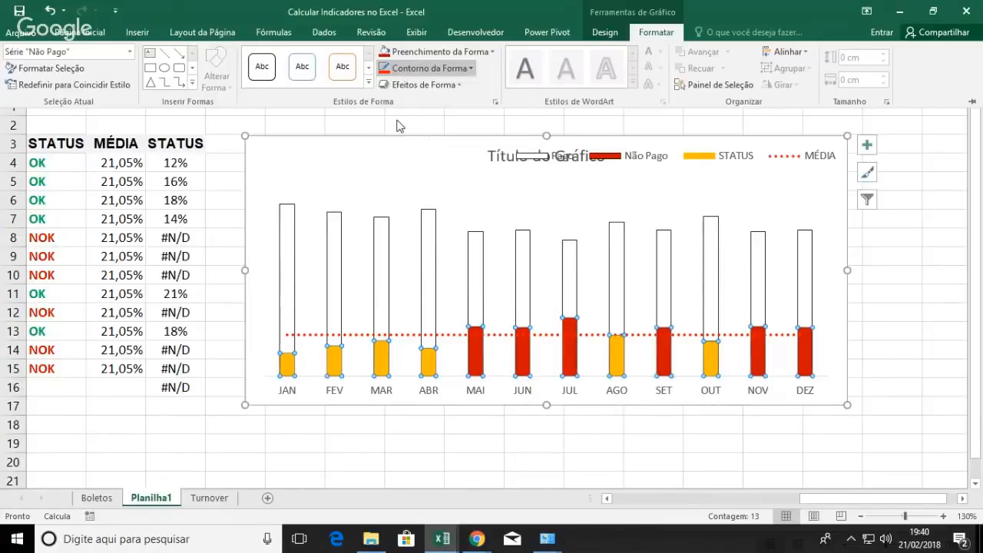
Step: Fill the STATUS series columns with the standard green
click(428, 369)
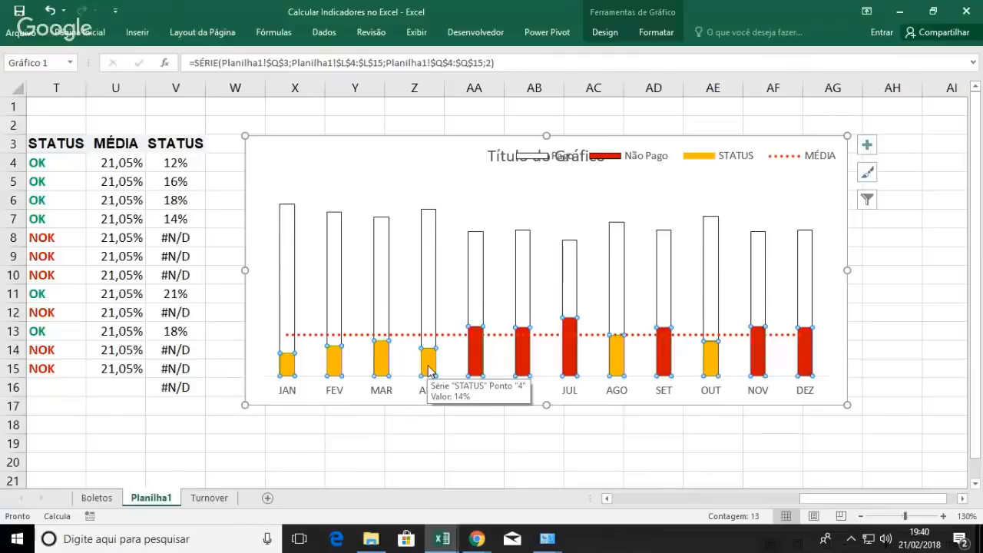
key(ctrl+v)
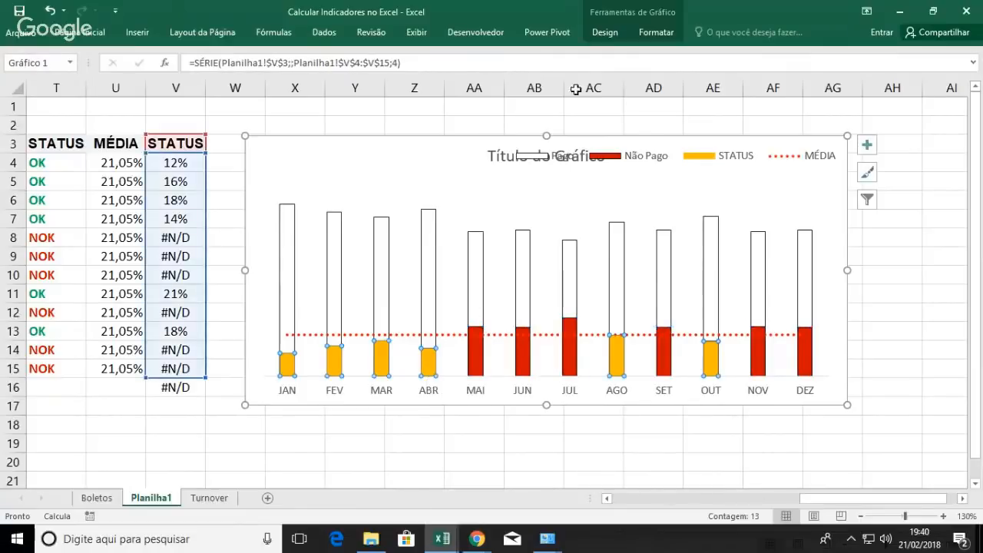
click(655, 32)
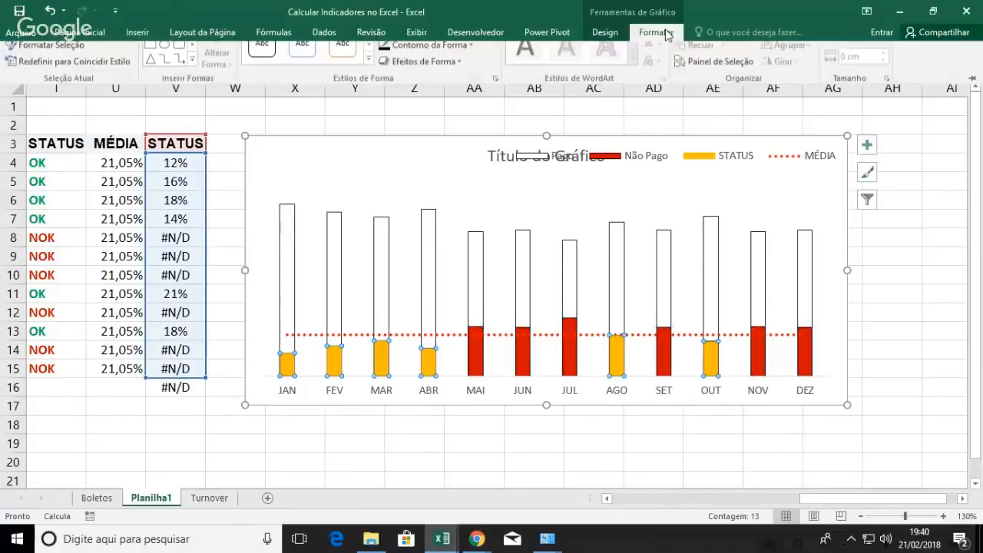
click(493, 52)
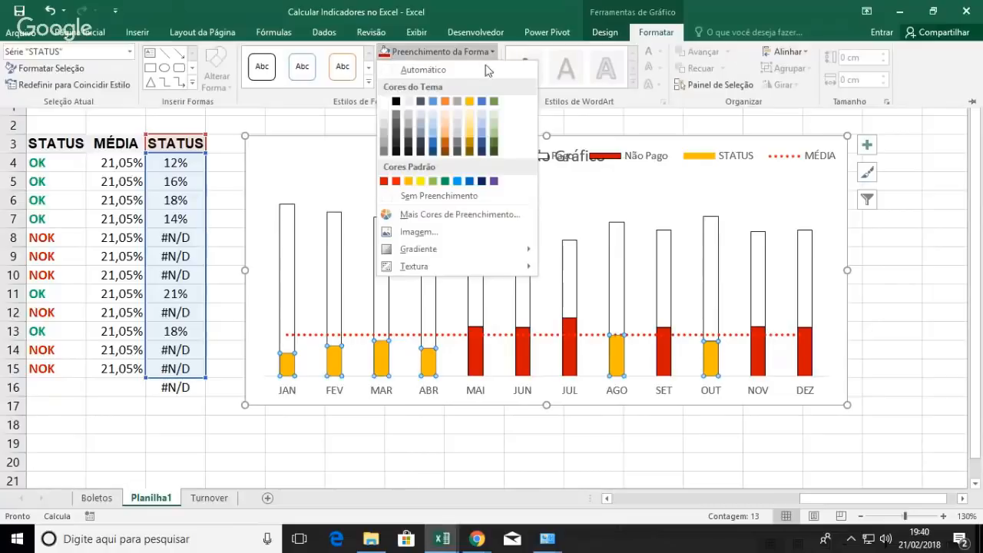
click(446, 183)
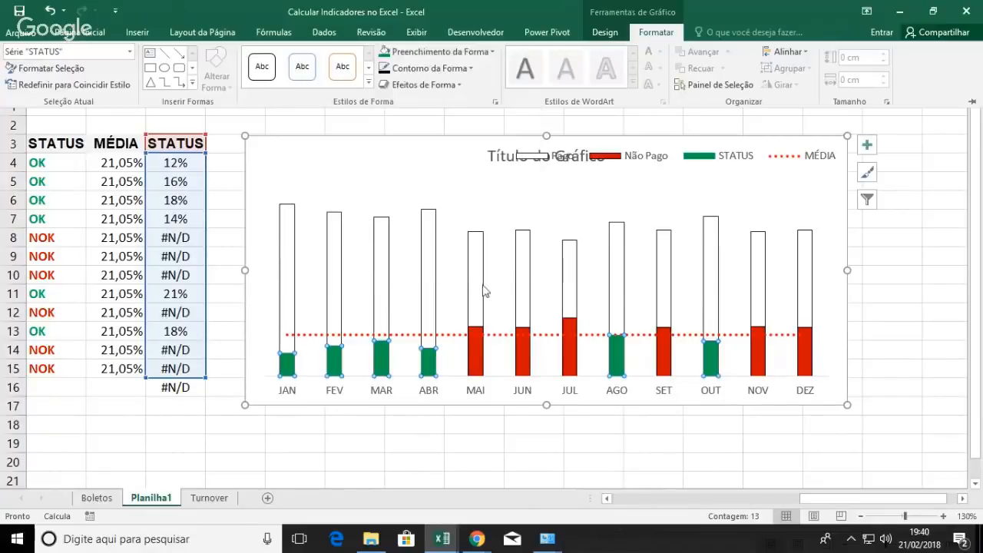
Step: Recolour the dotted MÉDIA line with the standard orange
click(462, 340)
click(566, 335)
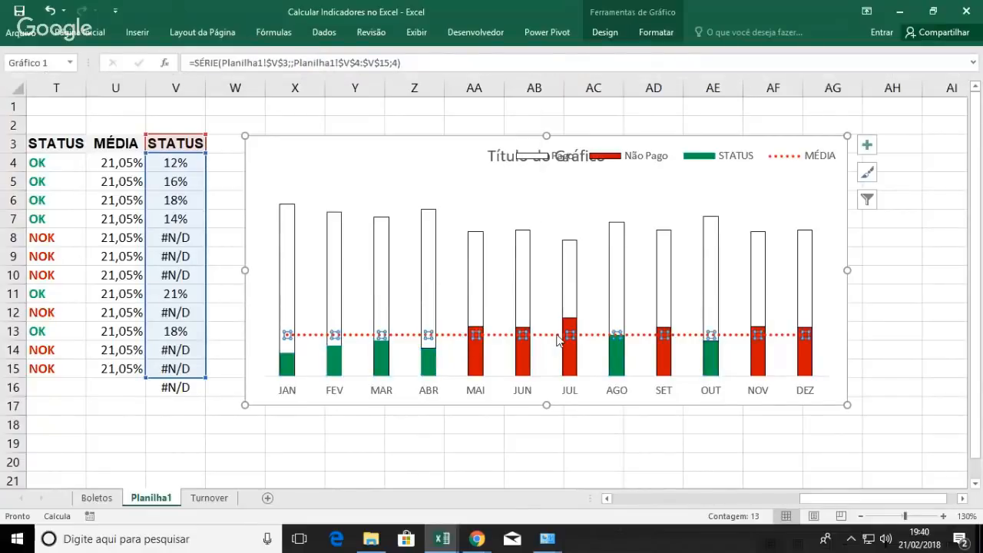
click(656, 33)
click(486, 57)
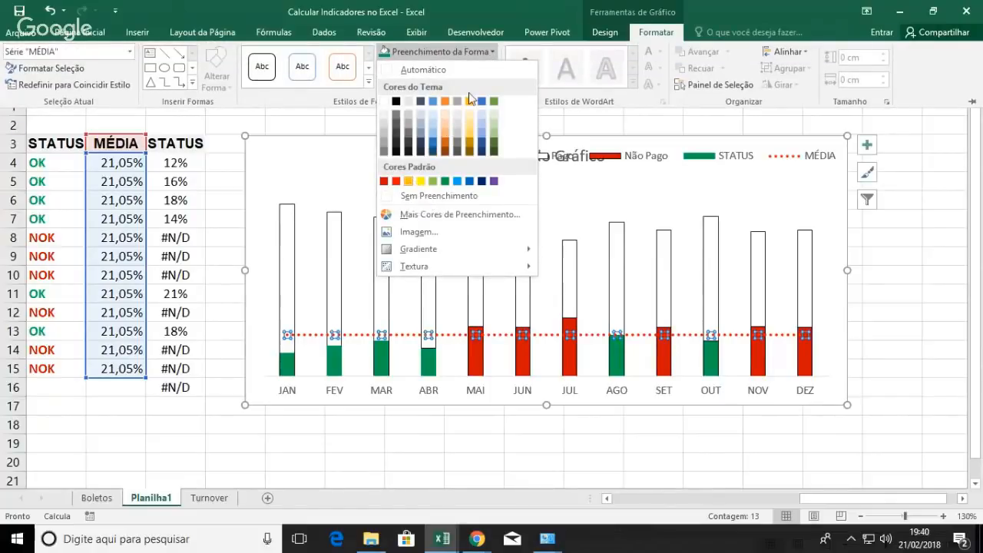
click(491, 50)
click(430, 68)
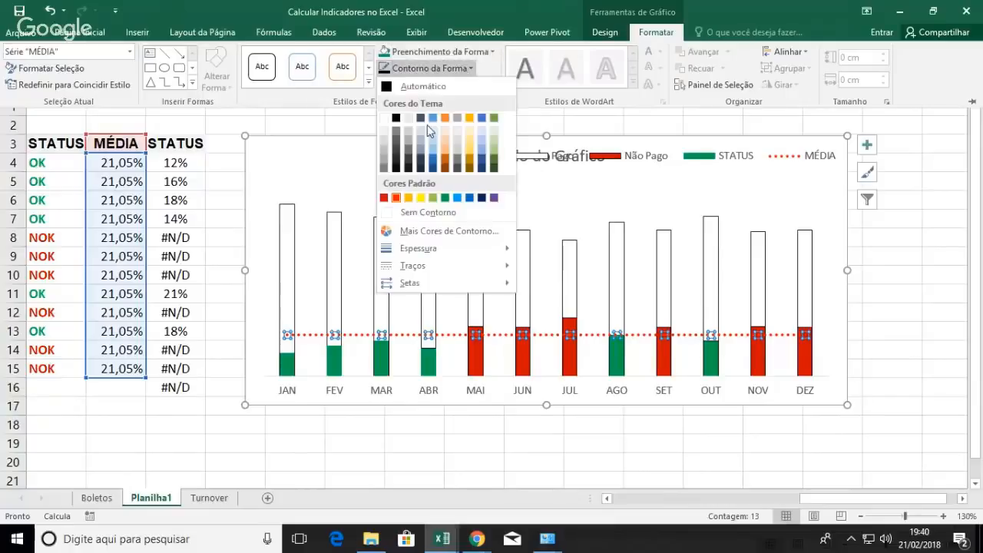
click(407, 199)
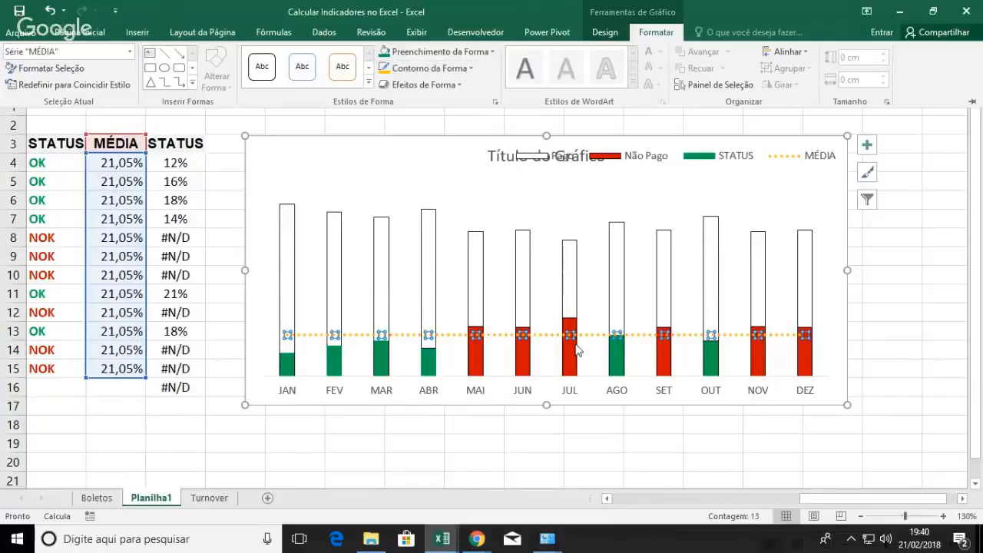
click(623, 405)
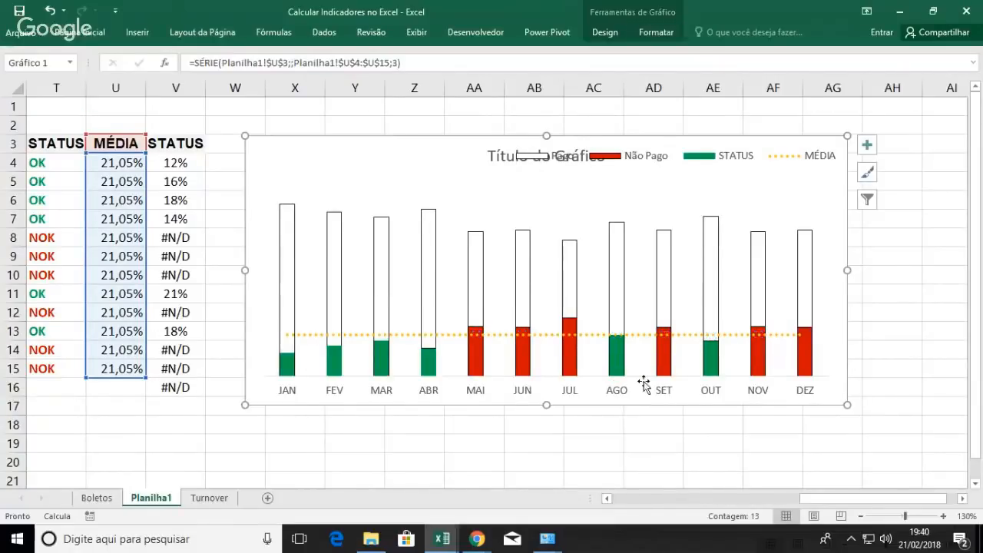
Step: Move the chart legend down so it sits just below the chart title without overlapping it
click(584, 229)
click(507, 163)
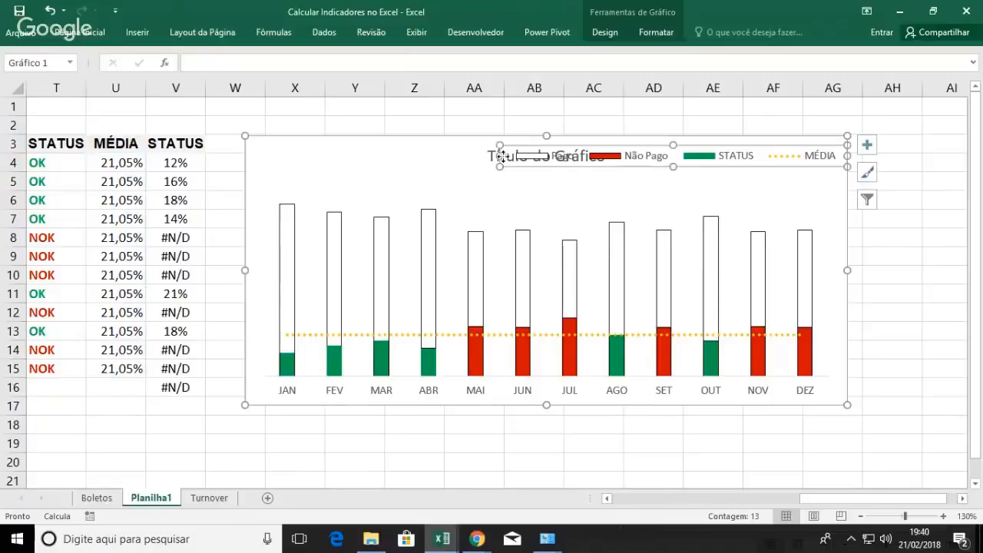
drag(605, 166, 604, 192)
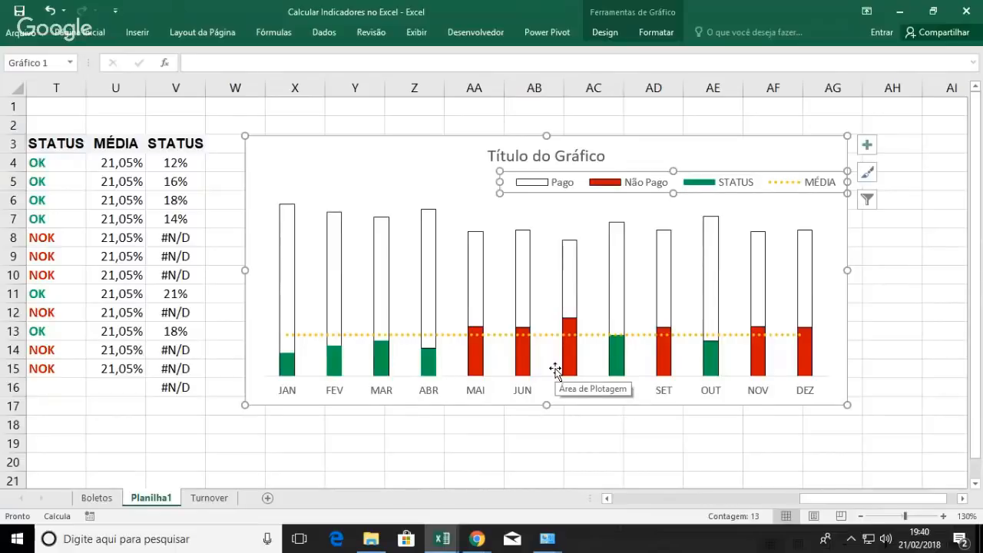
Step: Add data labels to the Pago series columns
click(290, 306)
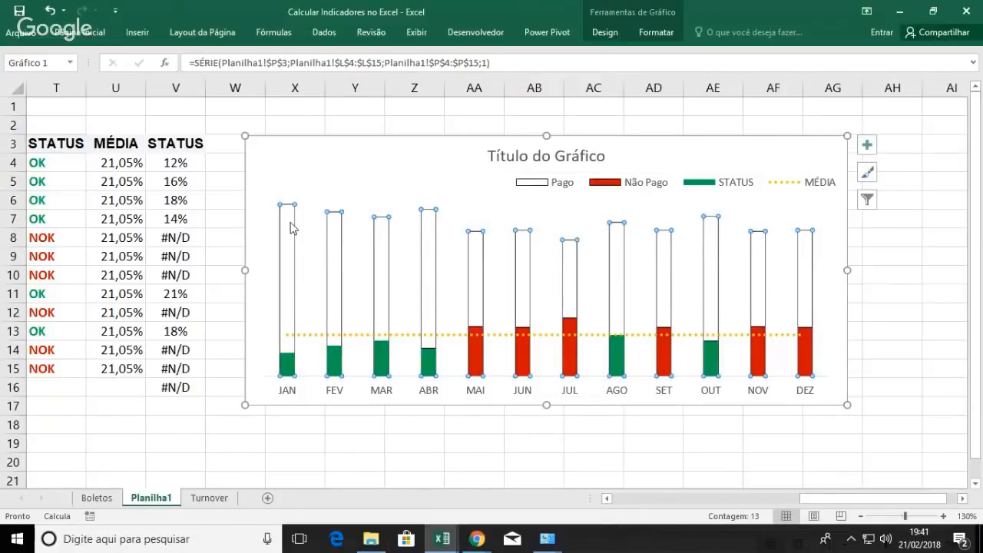
click(867, 144)
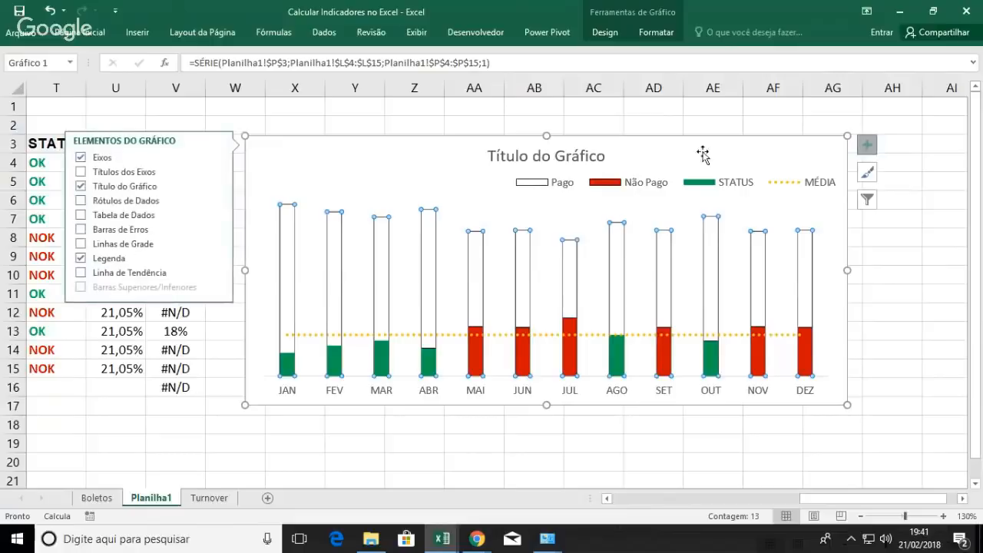
click(81, 202)
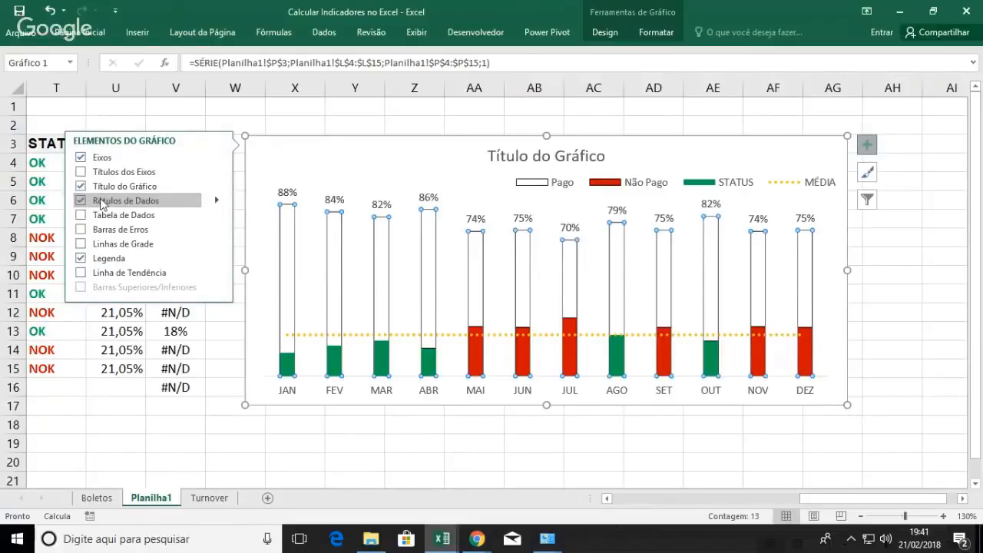
Step: Add data labels to the green STATUS columns and position them at the inside base (Base Interna)
click(287, 362)
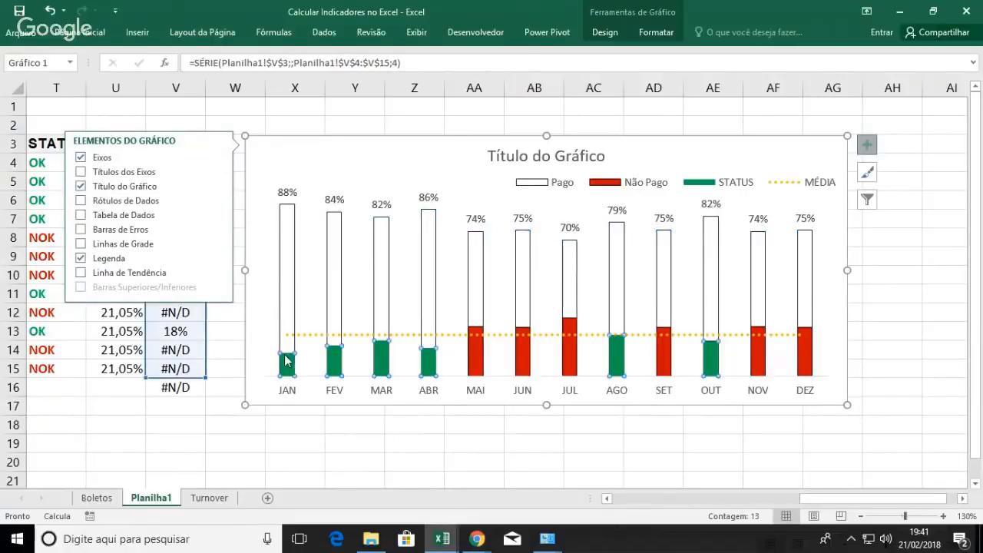
click(81, 201)
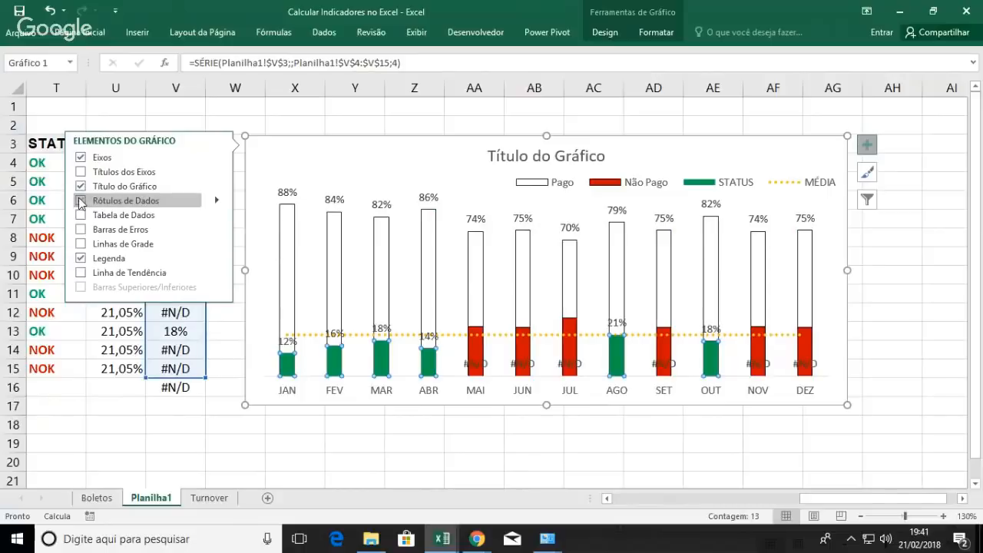
click(217, 201)
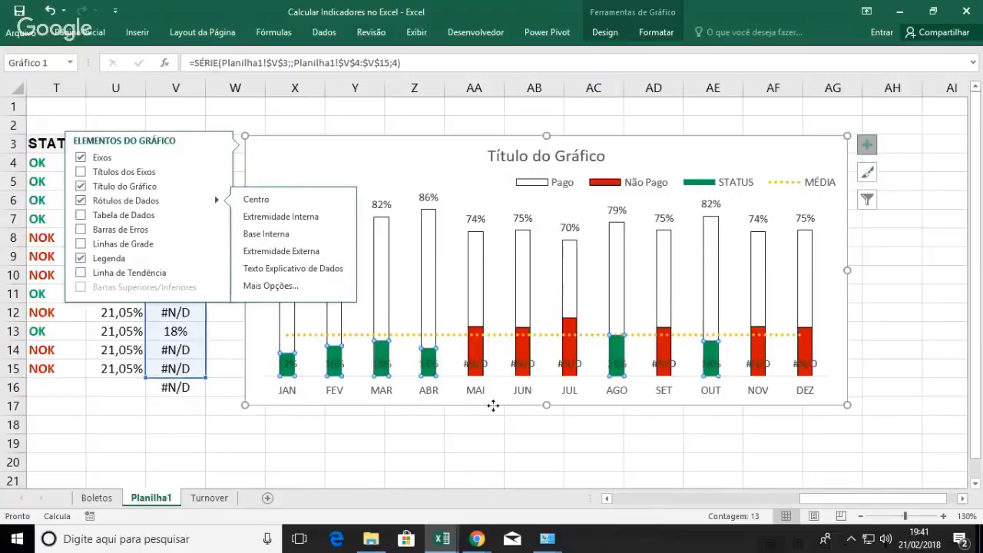
click(483, 361)
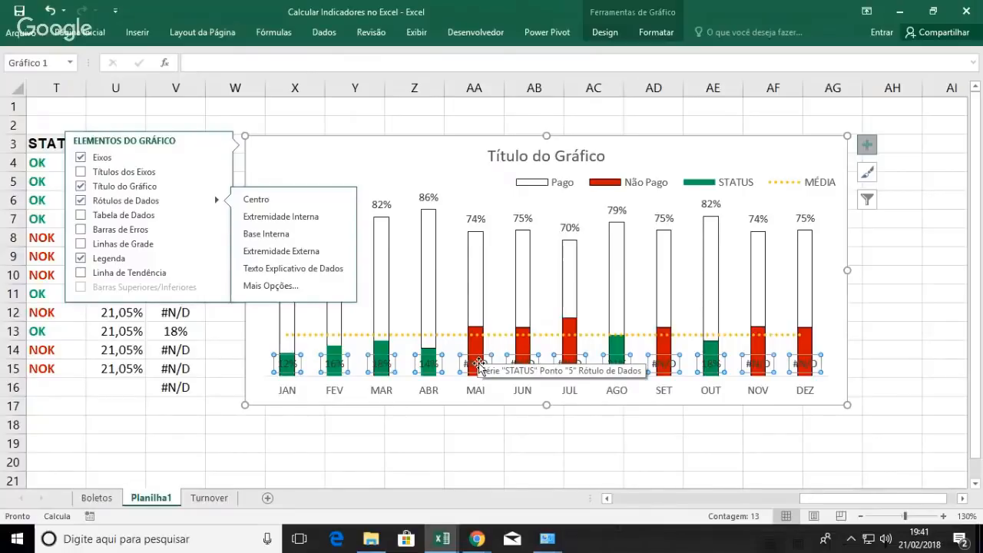
Step: Format all text in the chart as Ebrima, bold and black
click(453, 138)
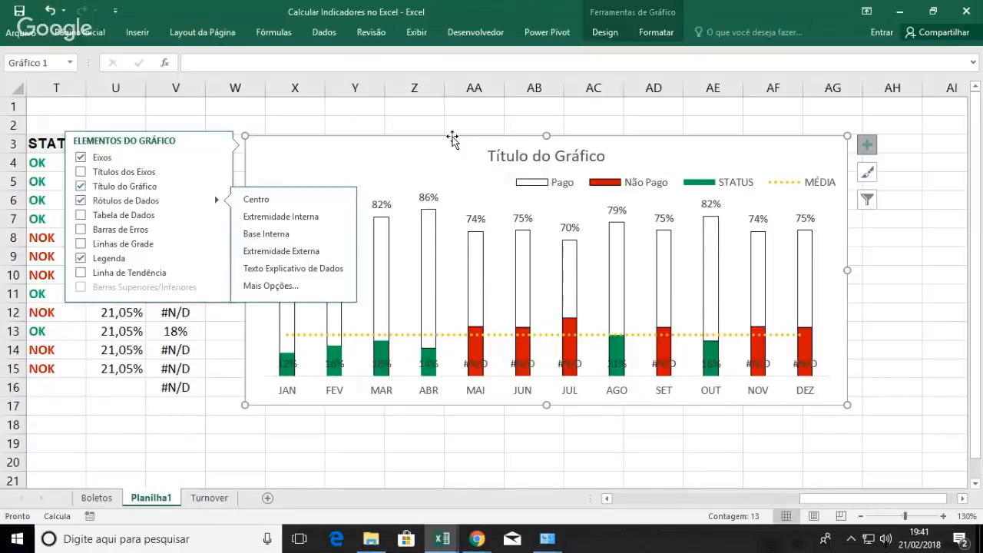
click(103, 31)
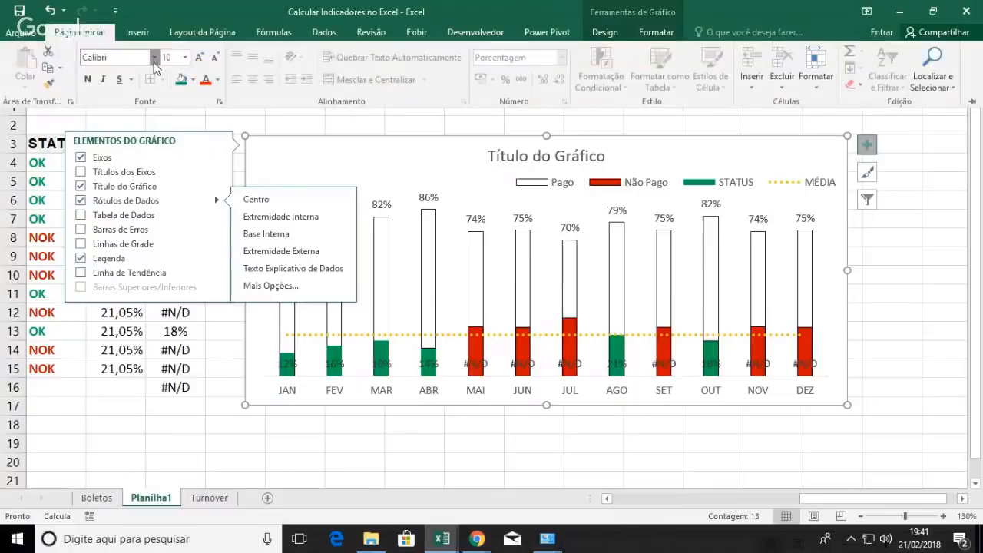
click(154, 60)
text(Ebrima)
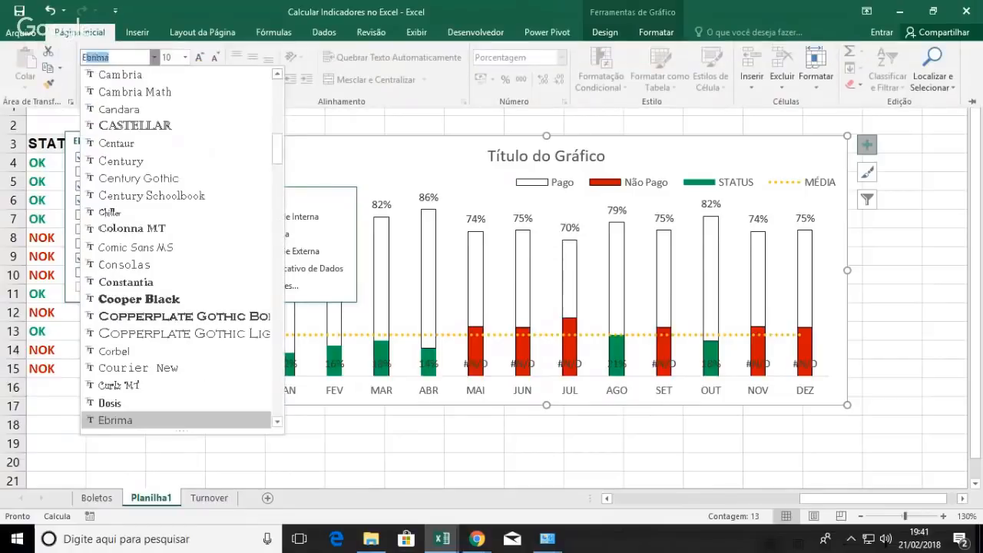
key(Return)
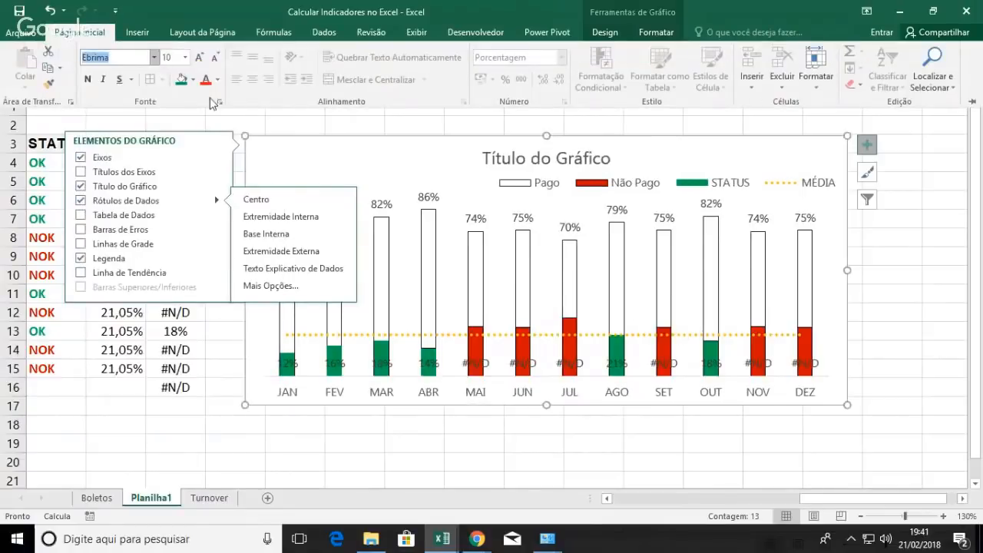
click(87, 79)
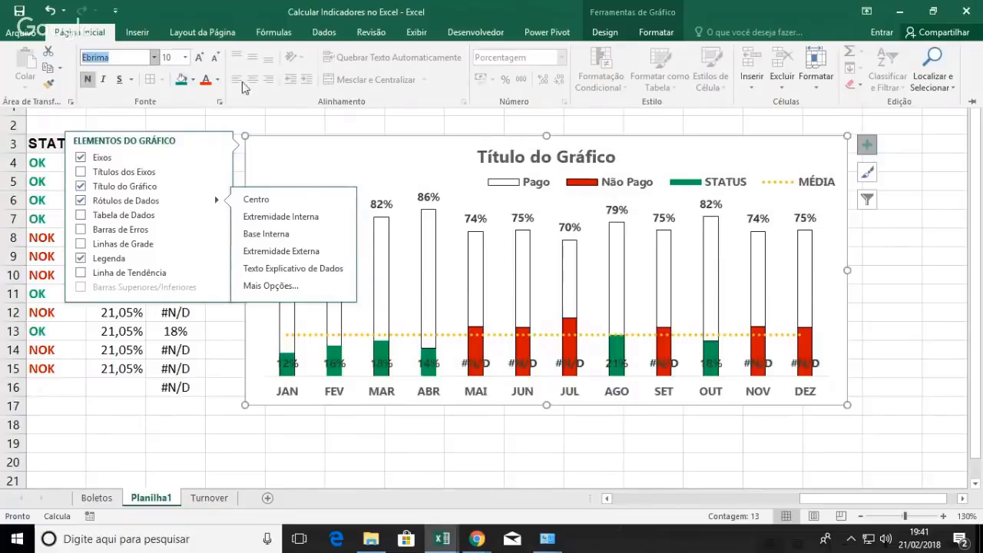
click(218, 83)
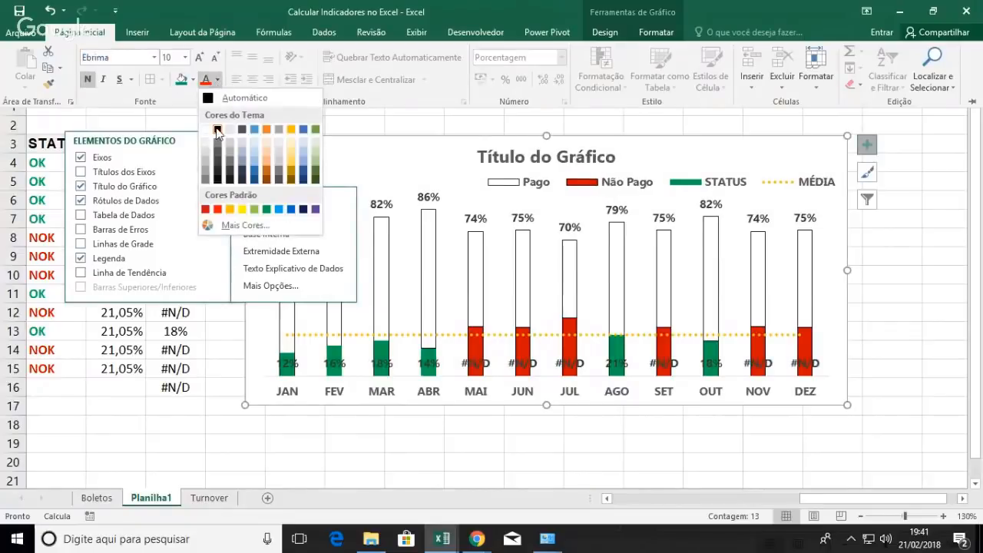
click(218, 130)
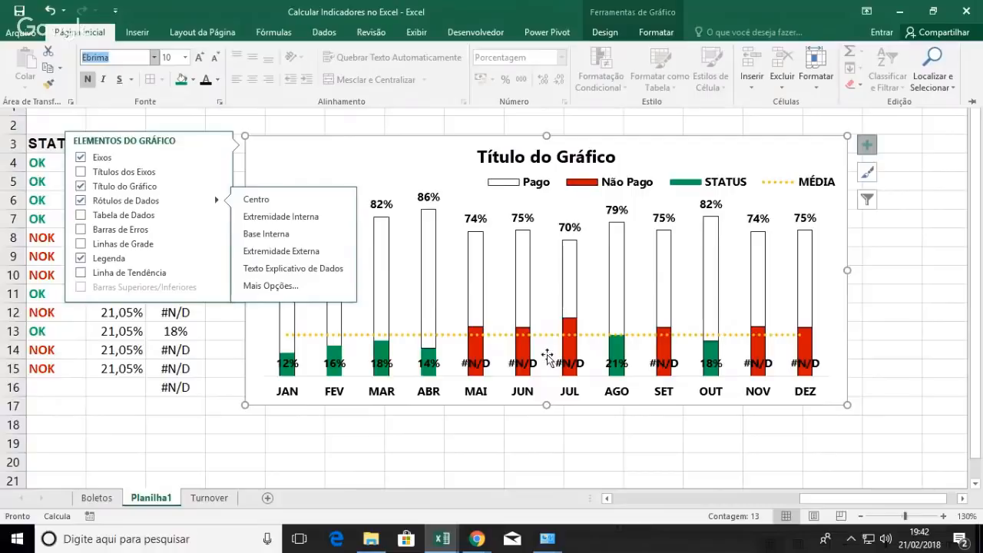
Step: Delete the legend from the chart
click(726, 187)
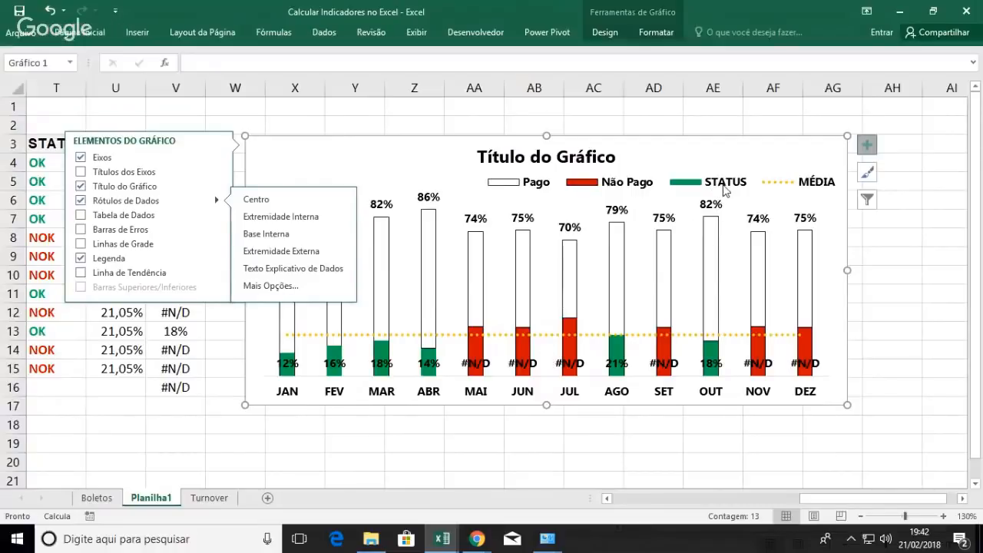
click(726, 187)
key(Delete)
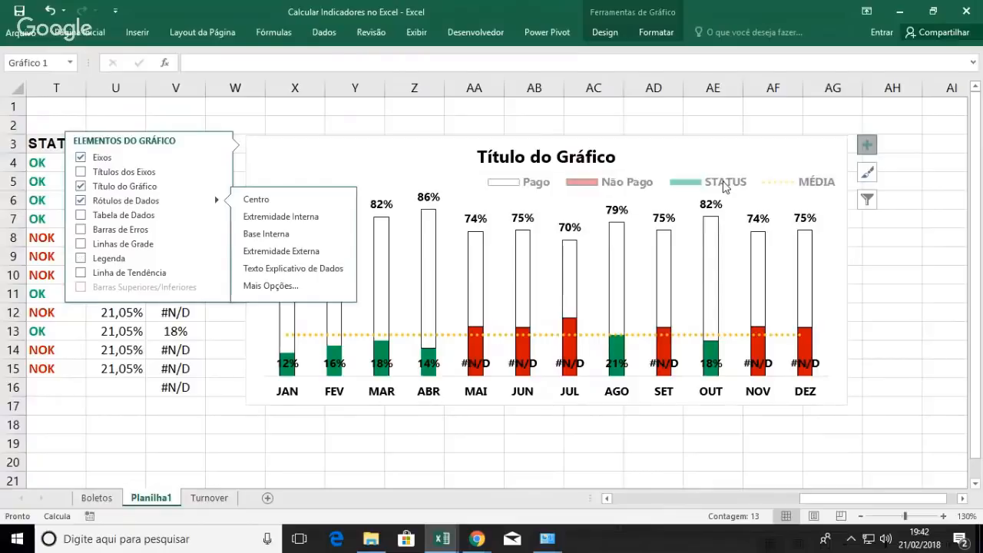
click(300, 137)
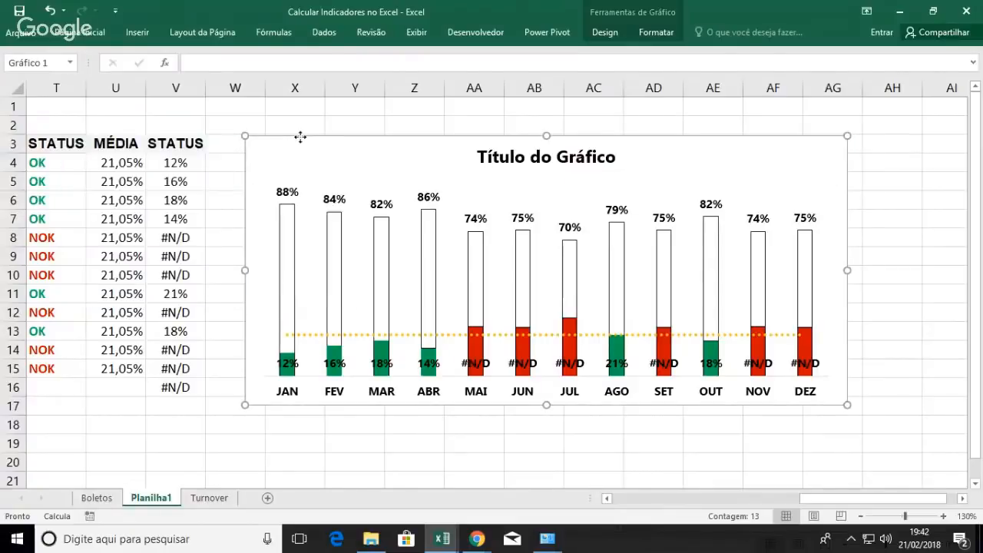
Step: Replace the chart title with ANÁLISE ANUAL - 2017 and close the title formatting options
double_click(530, 156)
click(532, 156)
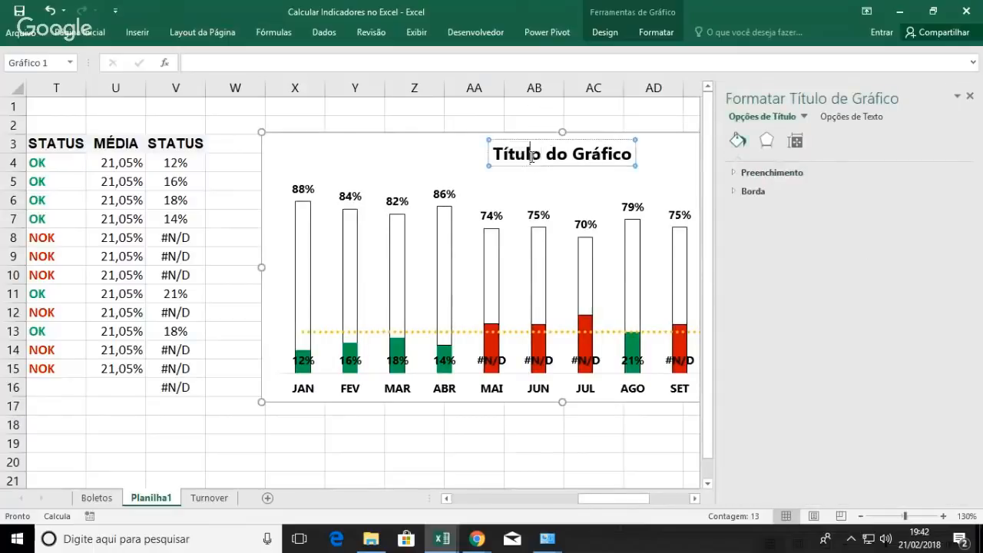
triple_click(531, 157)
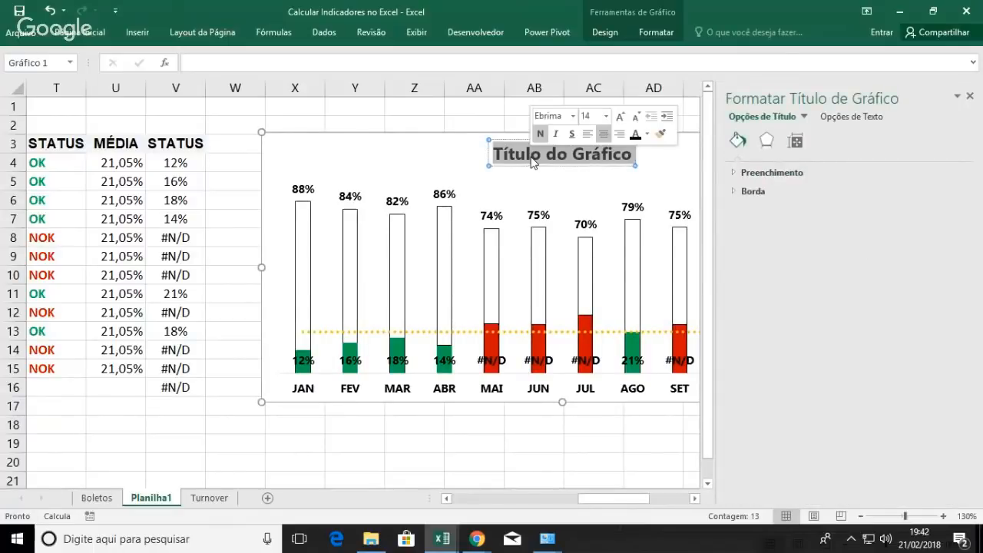
text(a)
key(BackSpace)
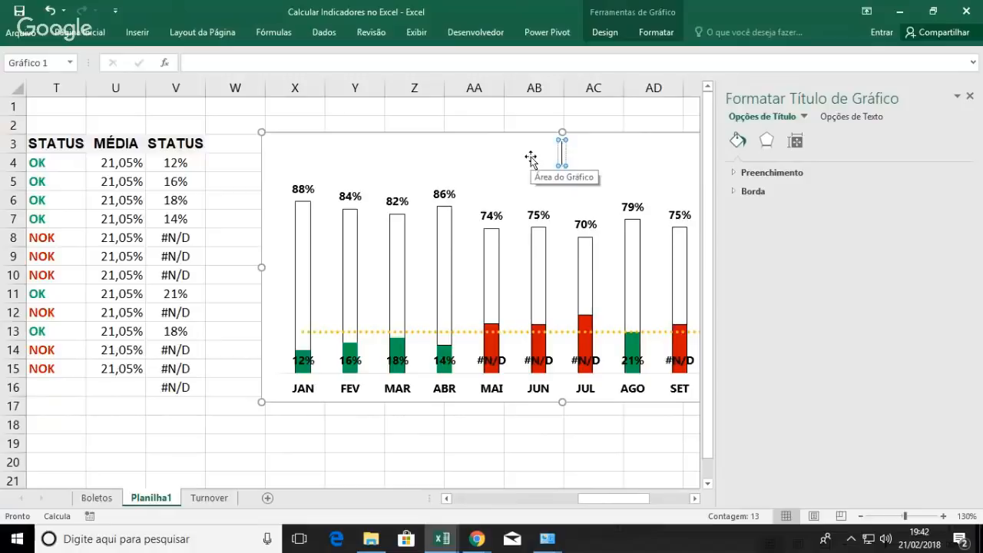
text(AN)
key(BackSpace)
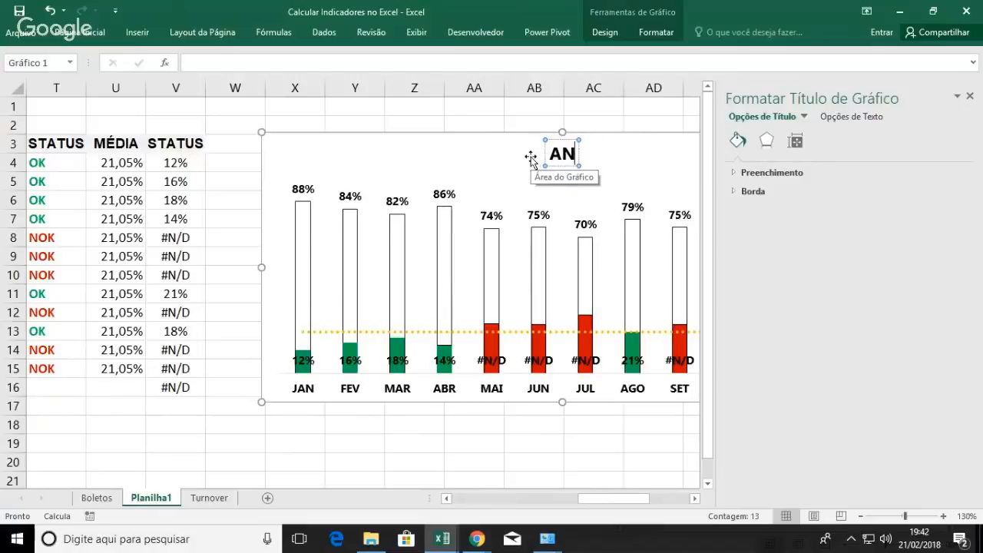
text(ÁLISE ANU)
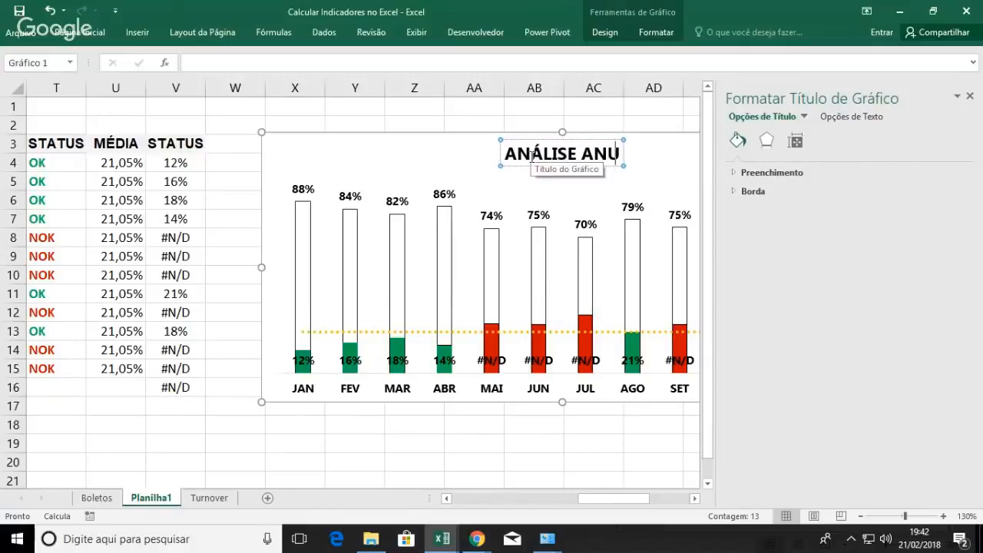
text(AL - 20-1)
key(BackSpace)
key(BackSpace)
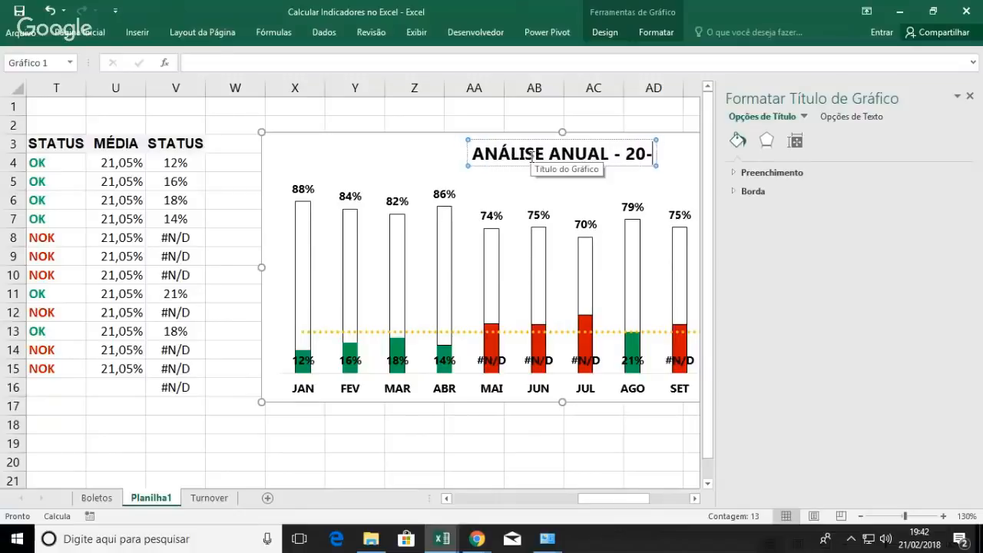
text(17)
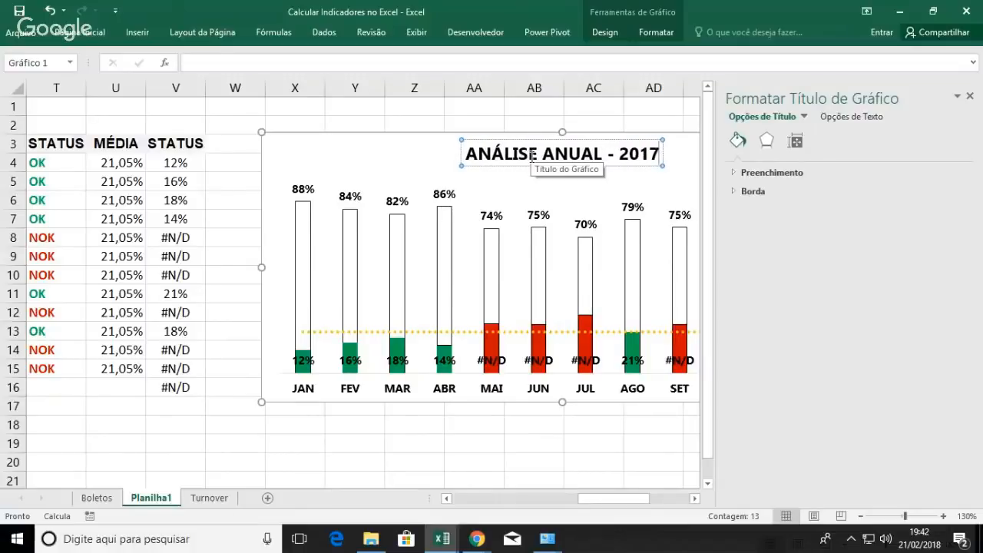
click(969, 96)
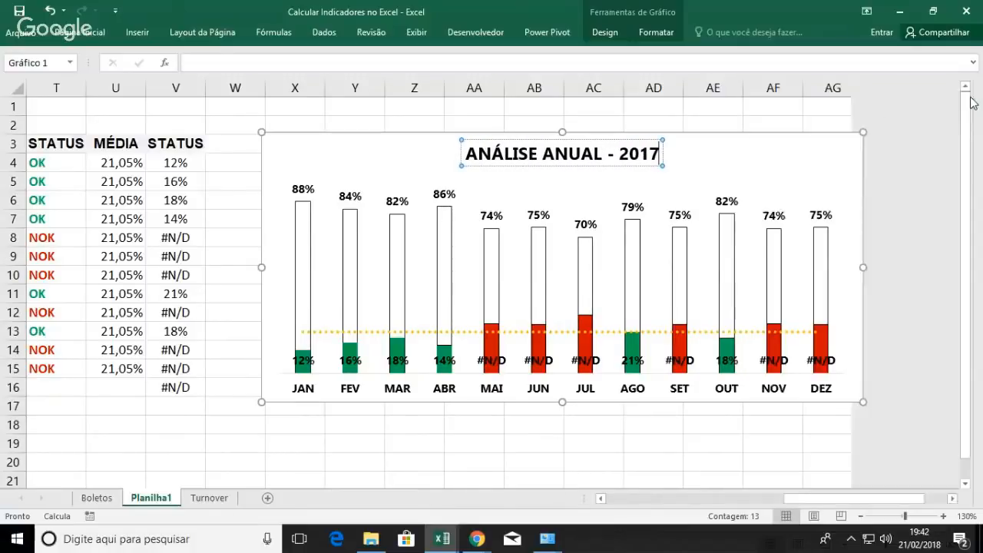
click(857, 163)
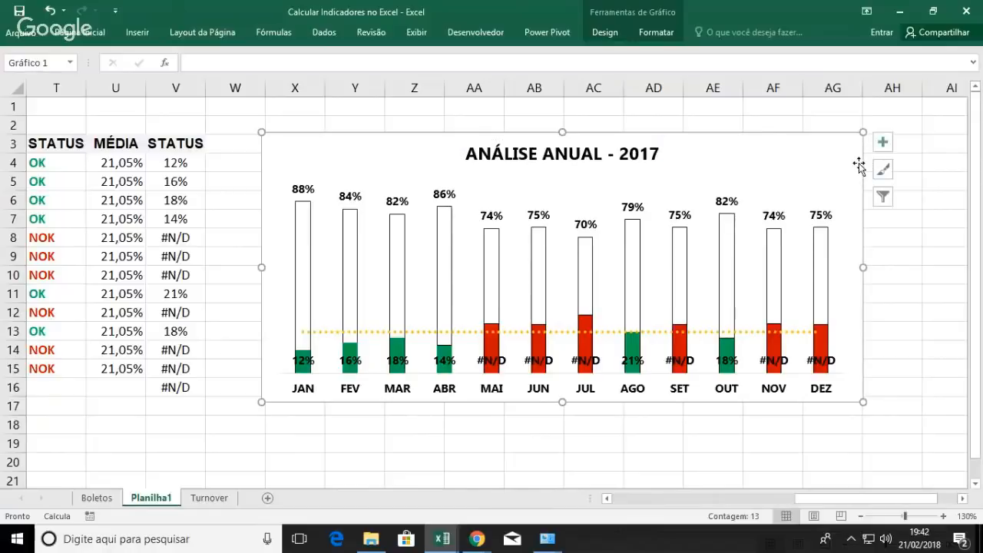
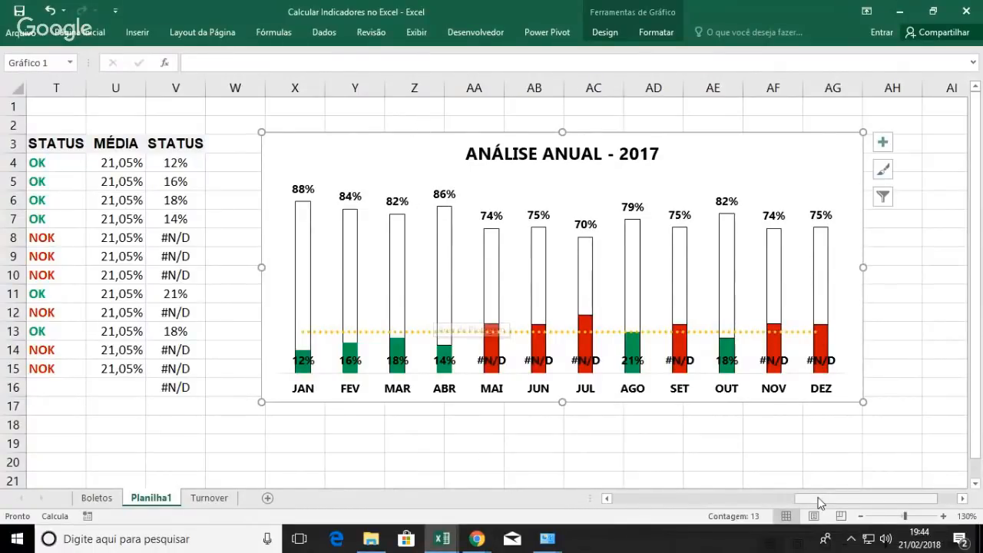
Step: Insert a 2D clustered column chart from the Matrículas, Pago and Não Pago columns, rows 3 to 15
drag(821, 503, 735, 500)
drag(695, 163, 680, 367)
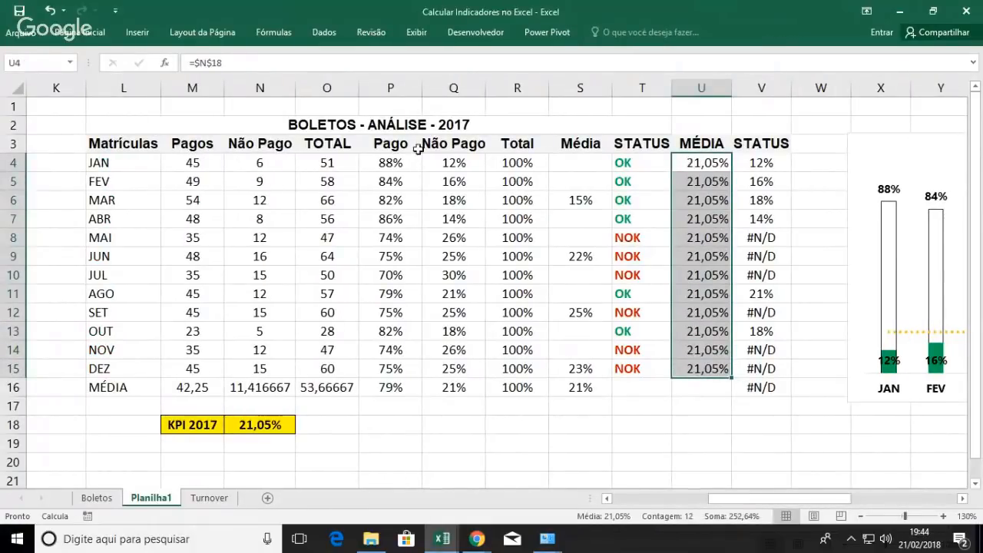
drag(123, 146, 118, 367)
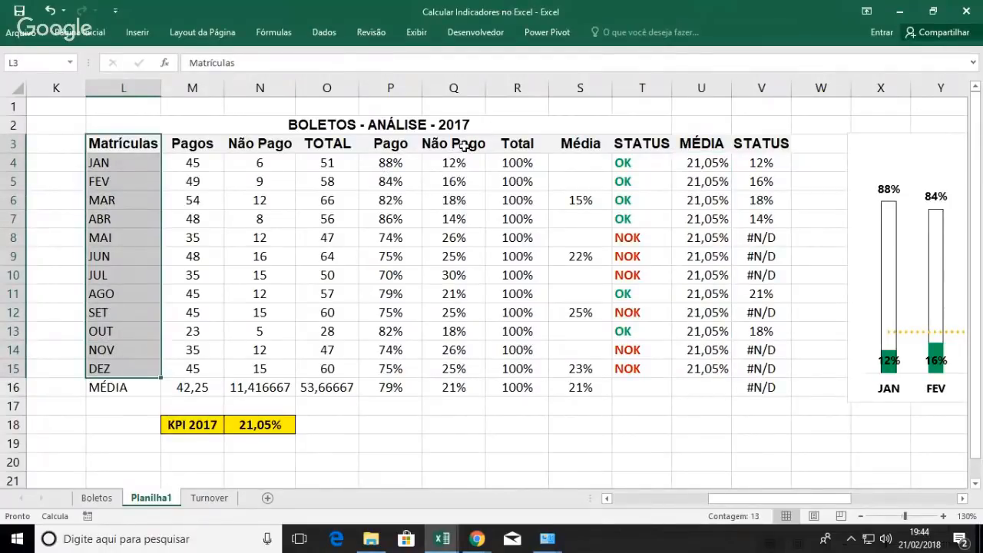
drag(392, 146, 452, 364)
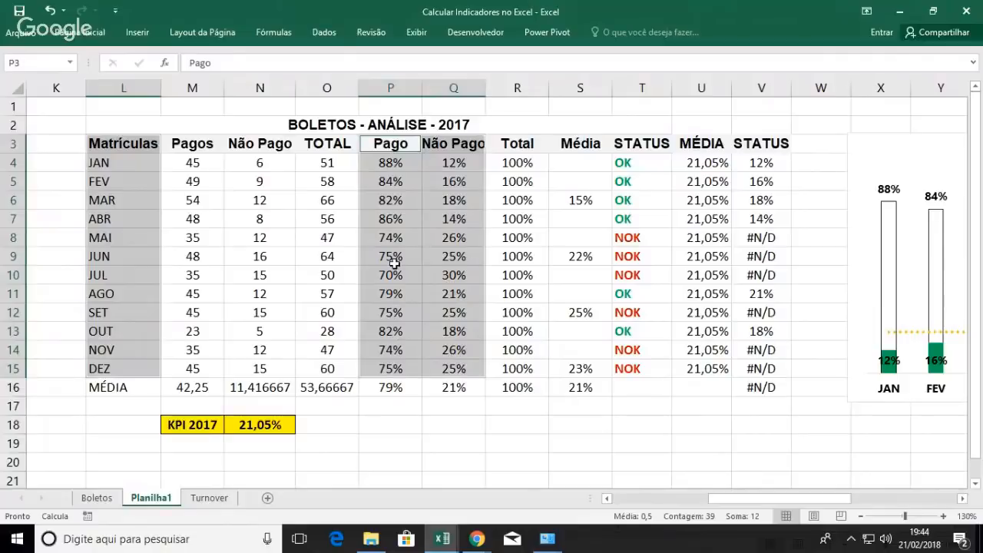
click(138, 33)
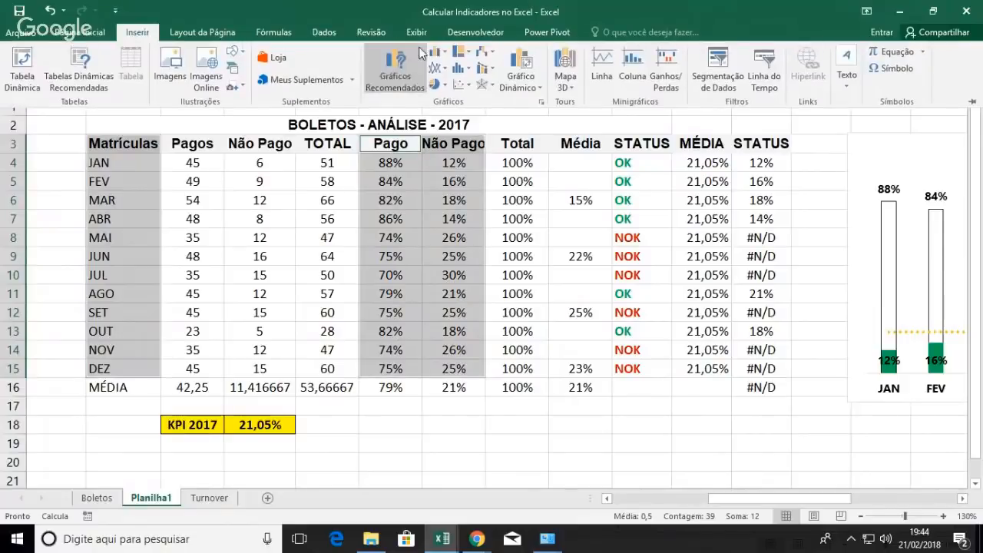
click(444, 54)
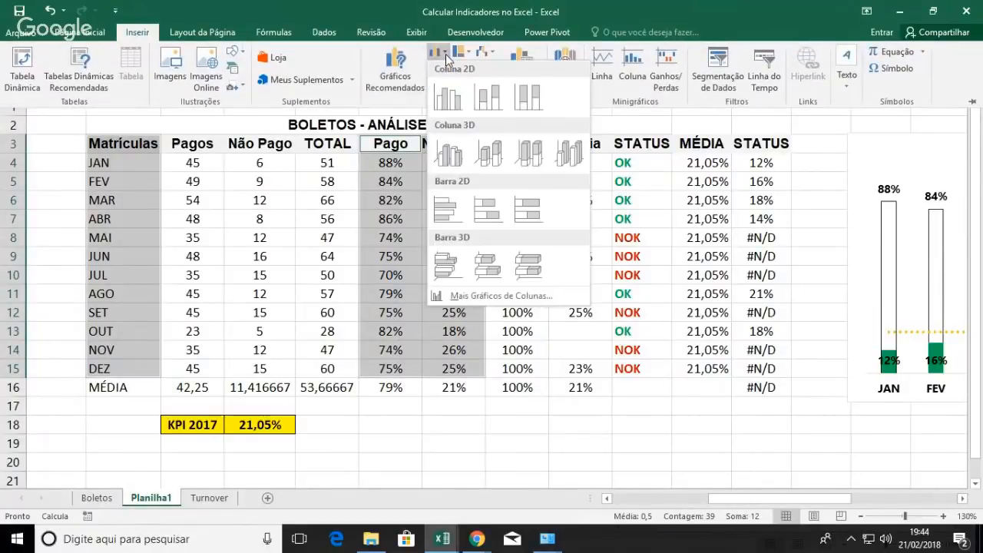
click(448, 98)
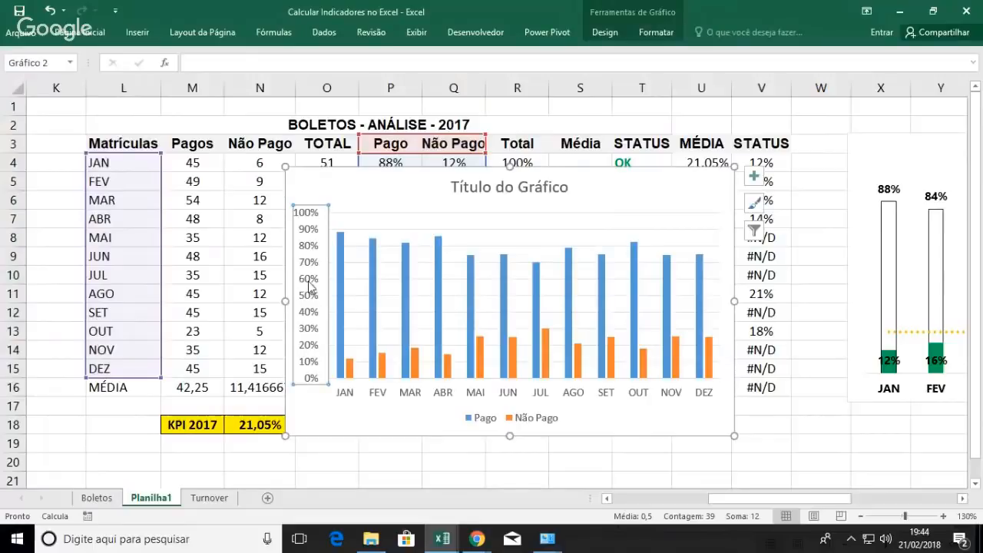
Step: Delete the new chart's vertical axis and gridlines, and move it left to uncover the STATUS and MÉDIA columns
key(Delete)
click(368, 262)
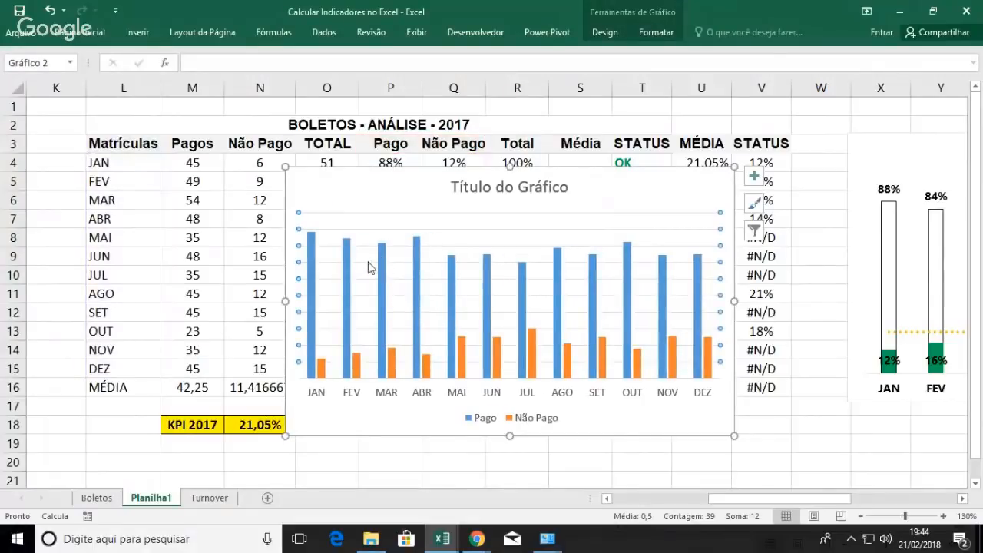
key(Delete)
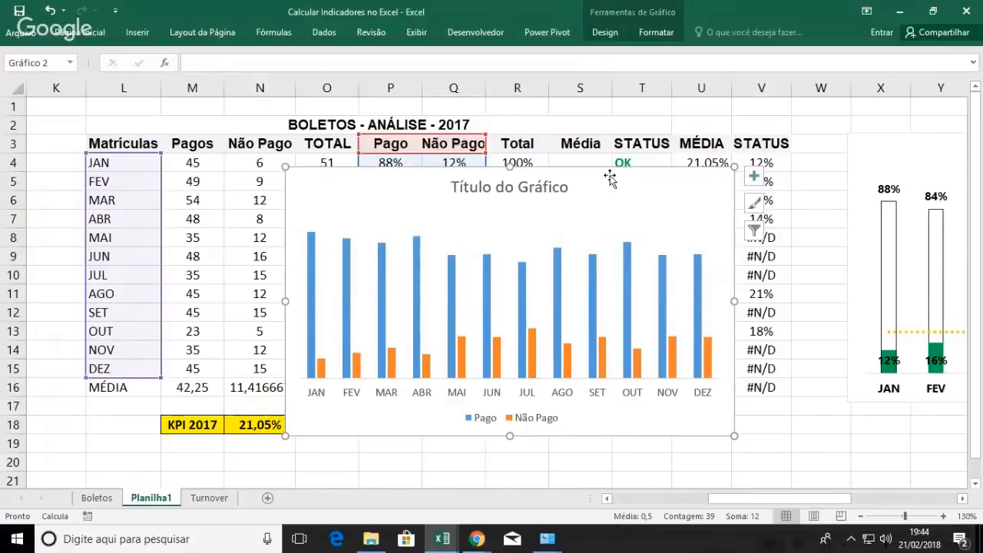
drag(609, 177, 452, 178)
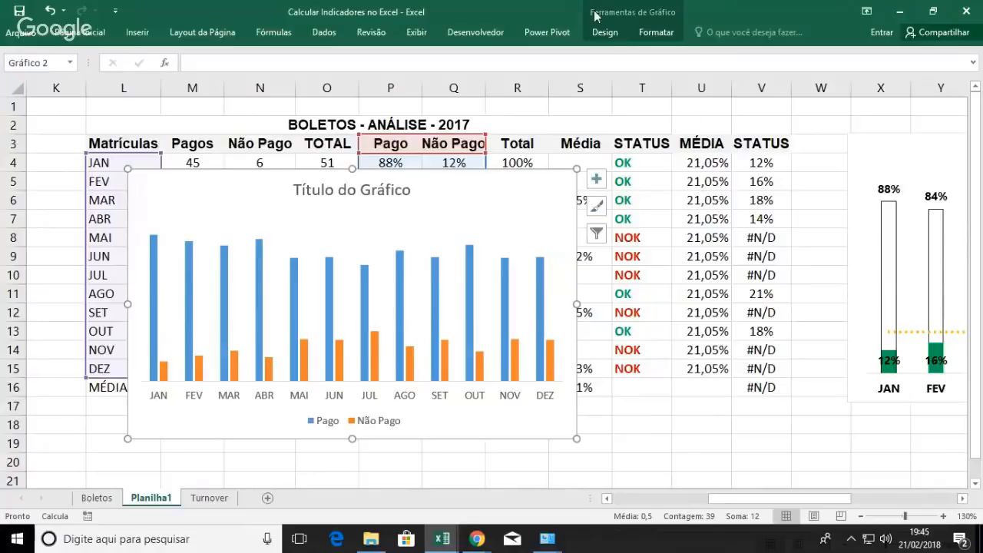
Step: Add a MÉDIA series to the new chart, taking its name from U3 and its values from U4:U15
click(604, 34)
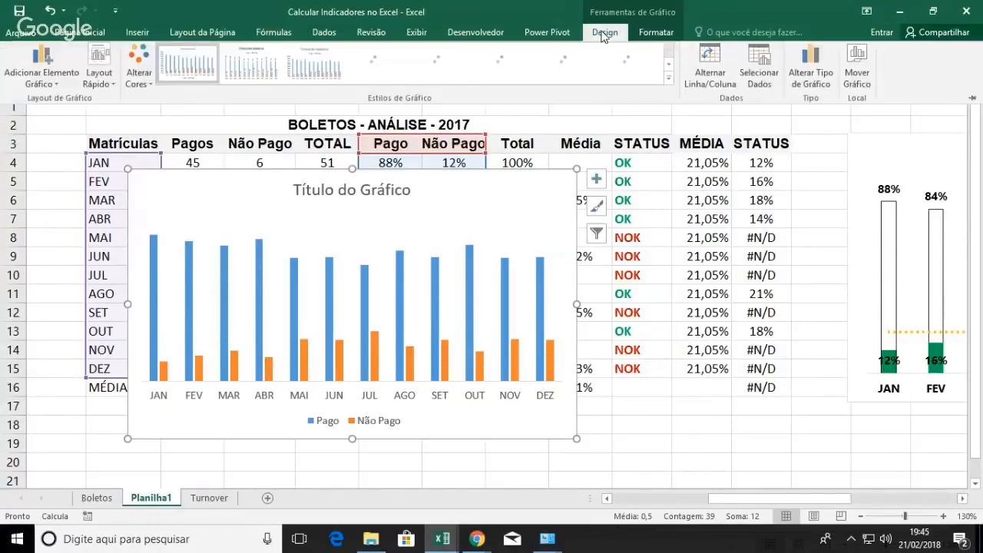
click(759, 76)
drag(686, 71, 452, 54)
click(212, 152)
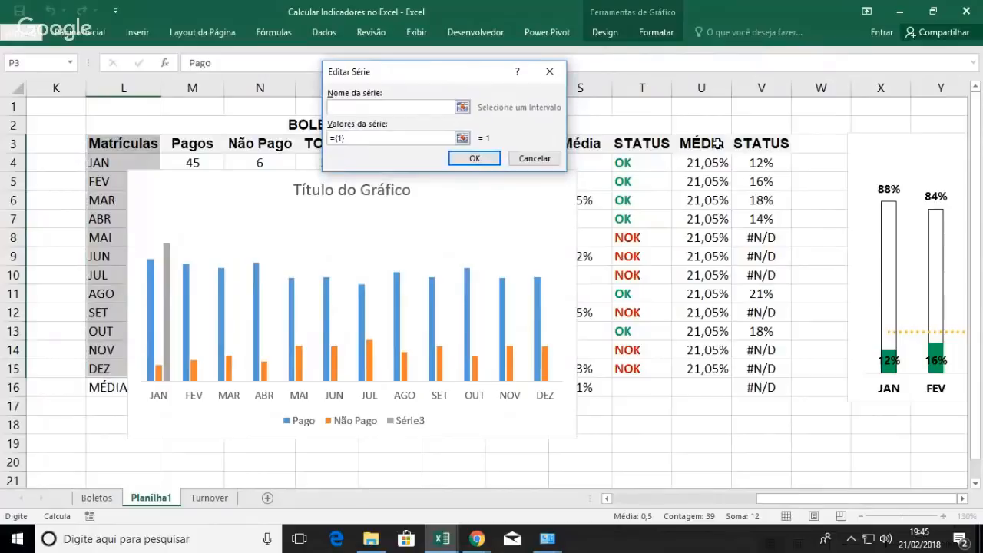
click(717, 144)
key(Tab)
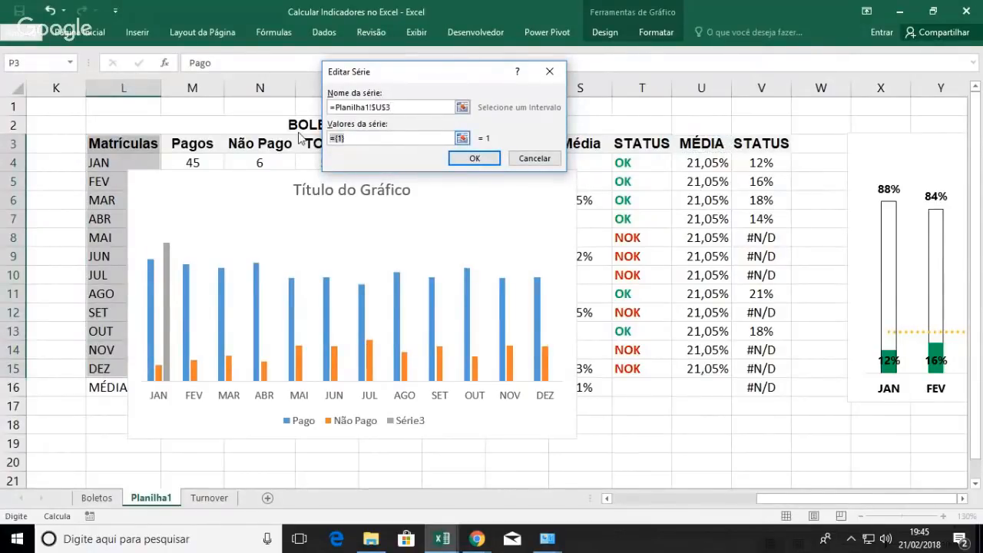
key(BackSpace)
drag(704, 163, 713, 369)
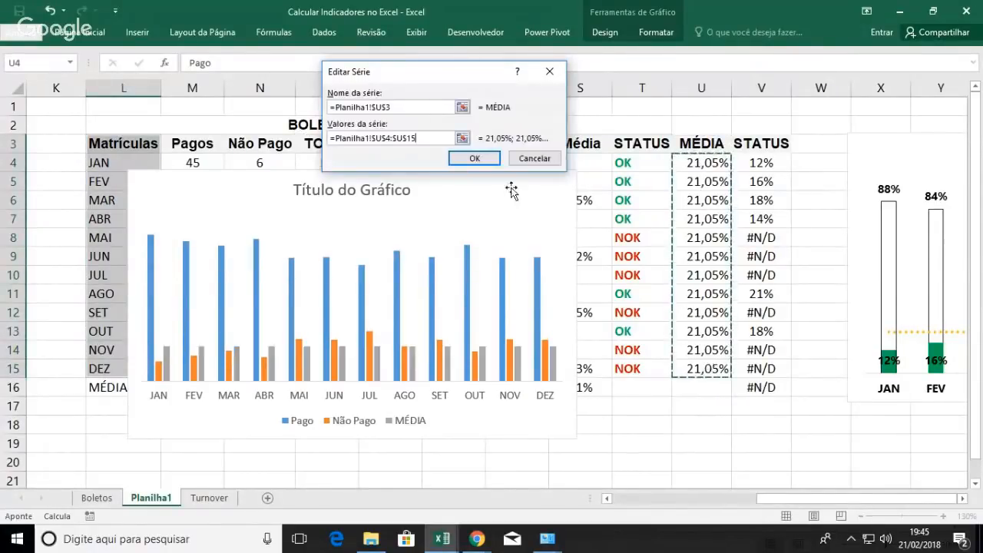
click(475, 158)
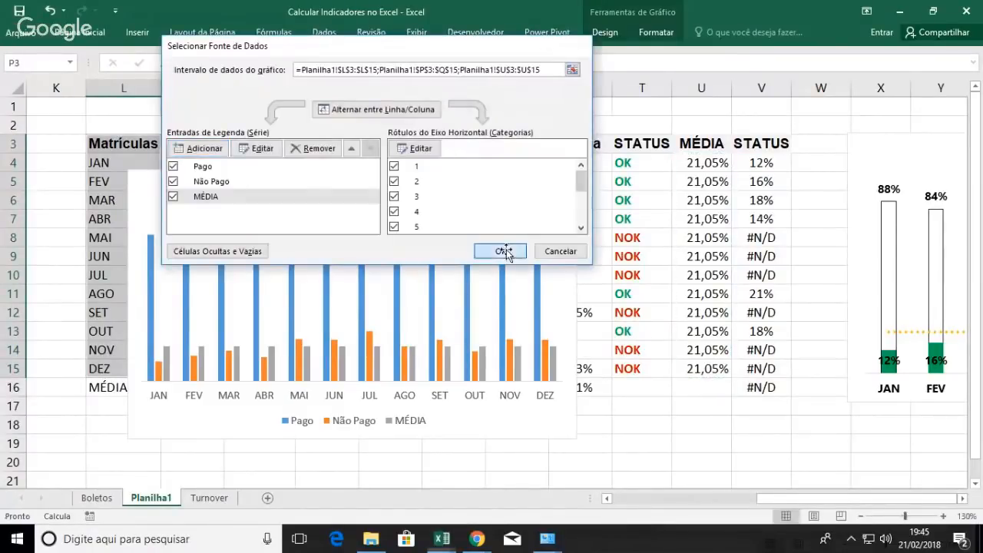
click(504, 249)
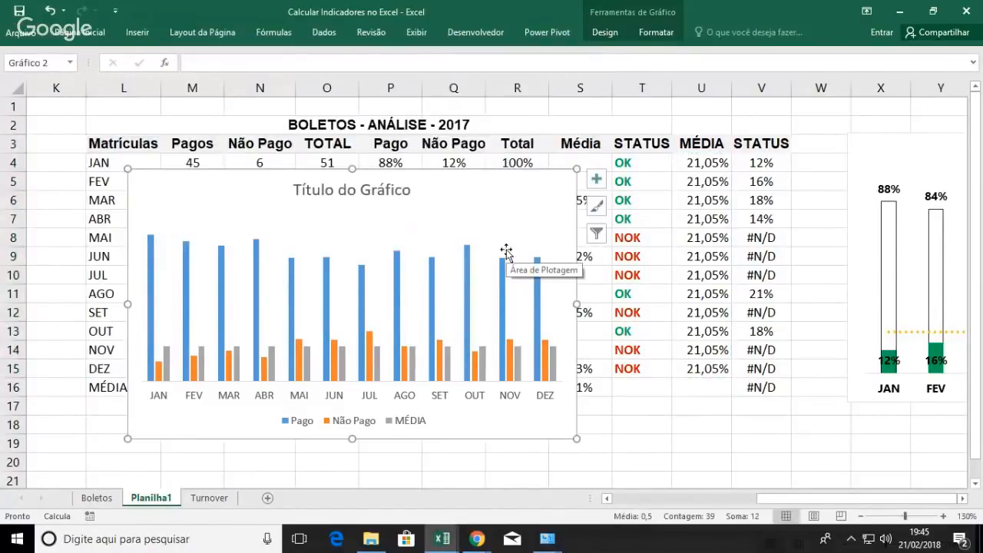
Step: Change the MÉDIA series to the Linha chart type, keeping Pago and Não Pago as clustered columns
click(520, 363)
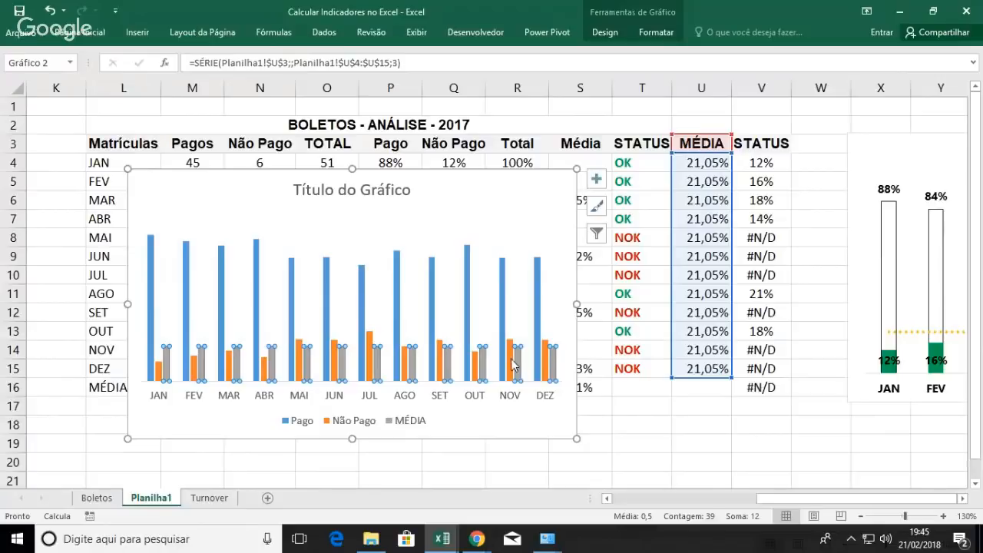
mouse_move(519, 364)
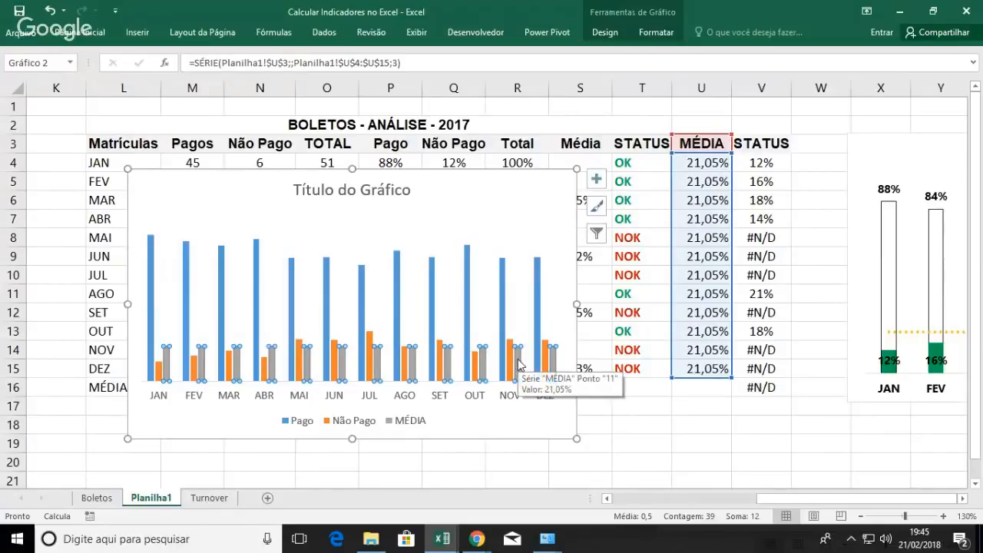
click(604, 33)
click(816, 76)
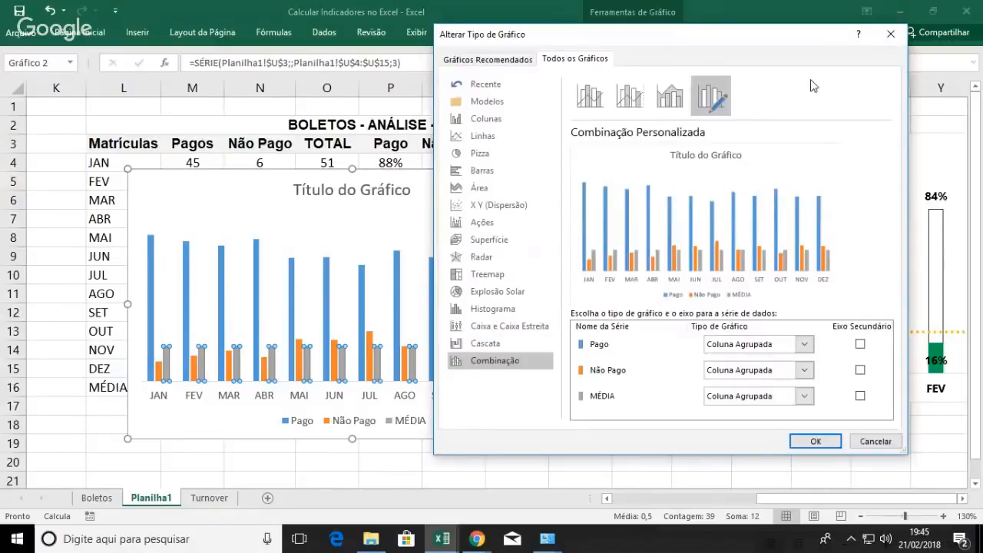
click(805, 395)
click(721, 271)
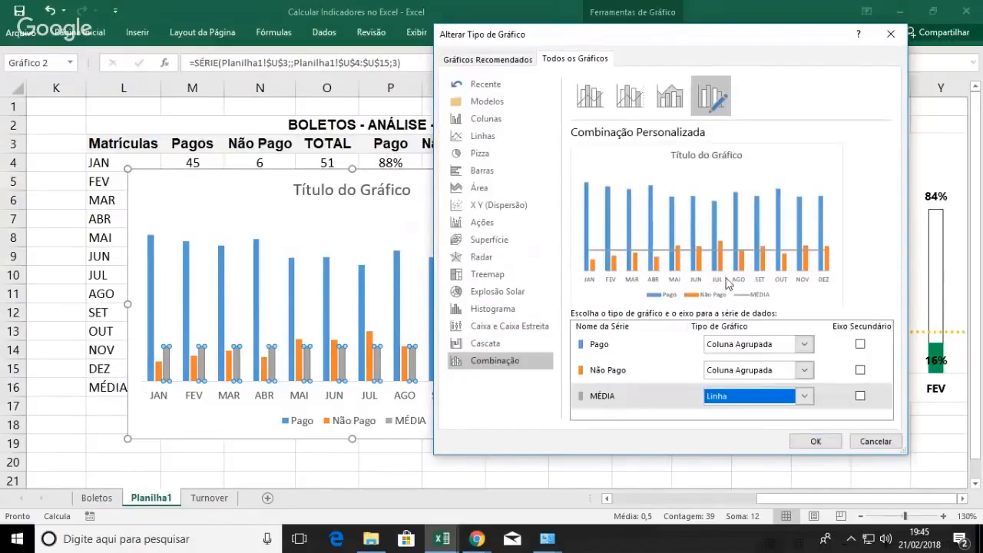
click(819, 443)
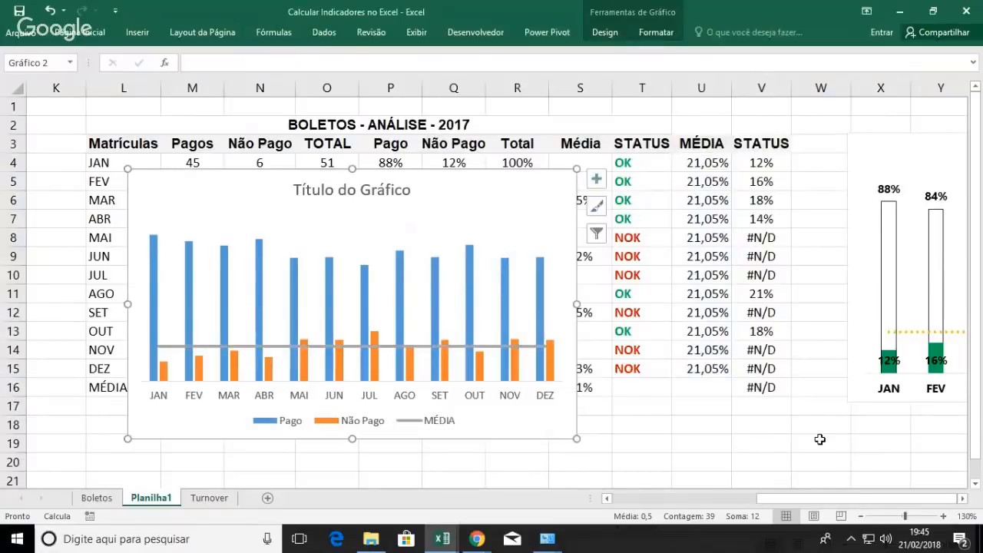
Step: Apply a gold outline color to the MÉDIA line in the new chart
click(531, 347)
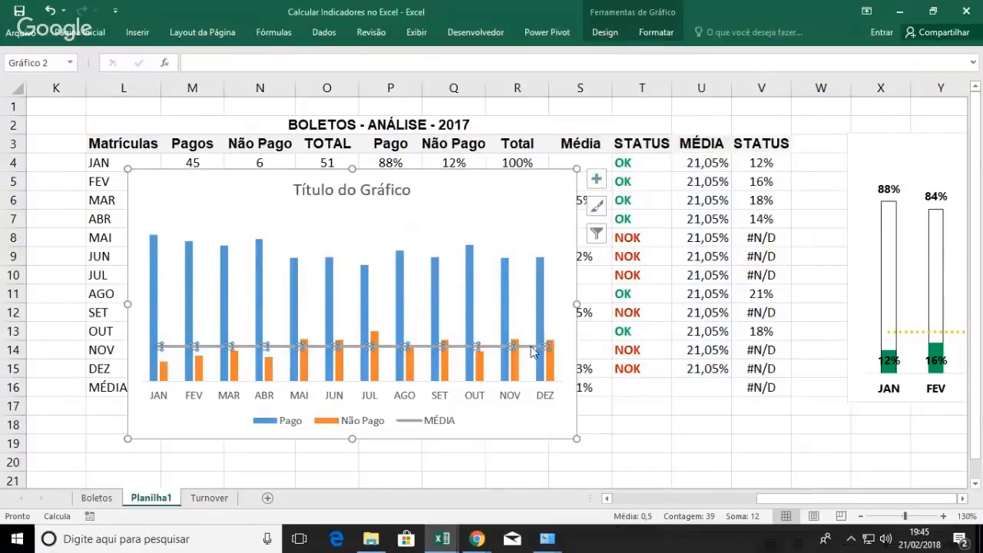
click(612, 37)
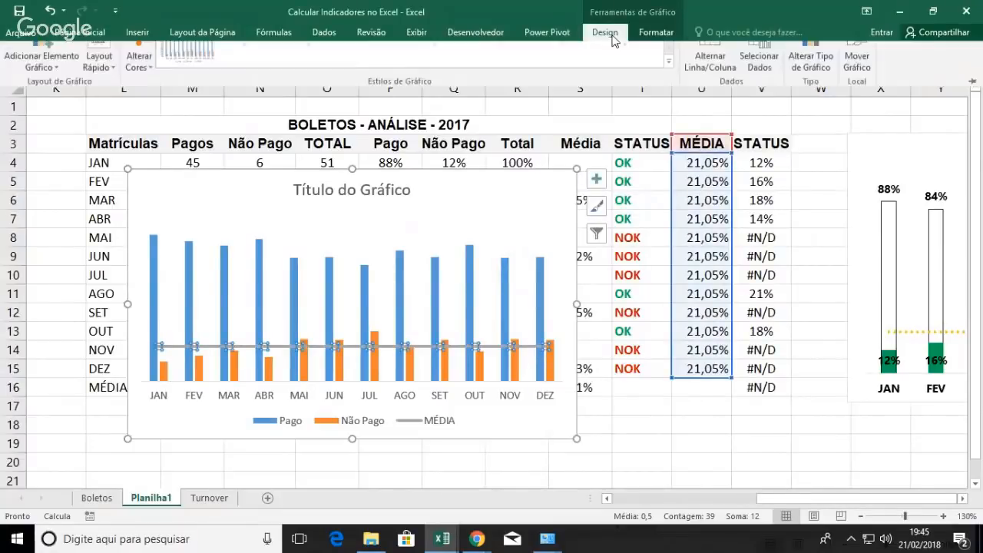
click(664, 36)
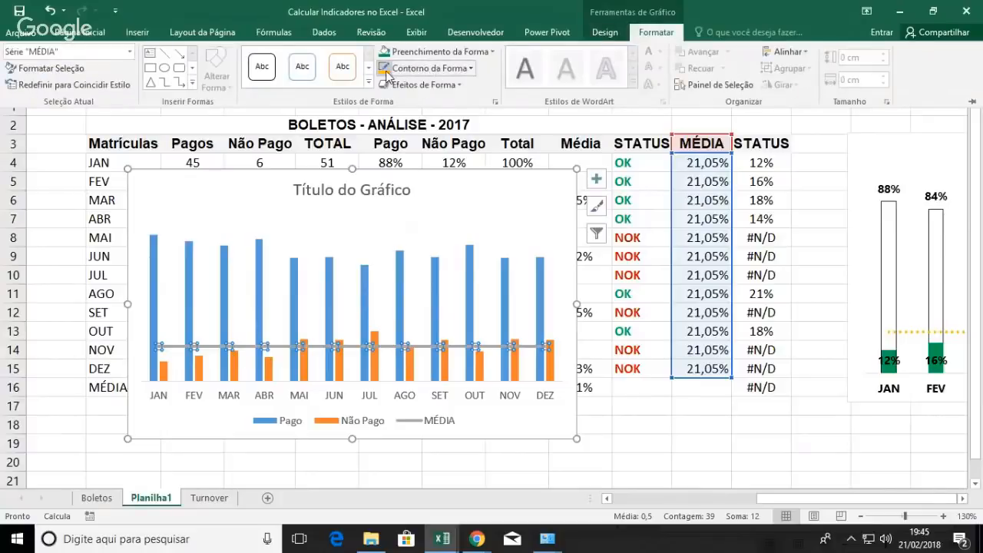
click(388, 71)
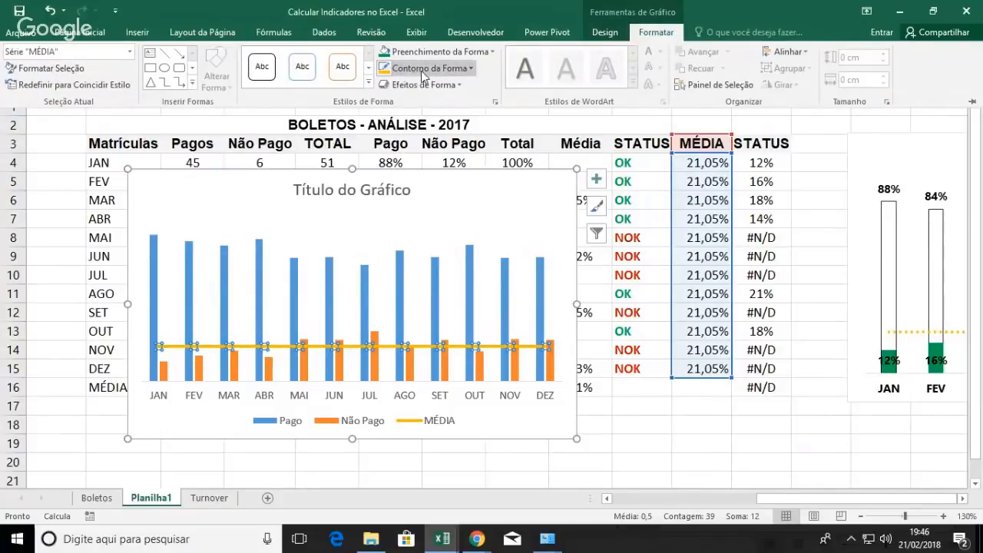
Step: Fill the Pago columns of the new chart with a dark blue theme color
click(366, 280)
click(366, 280)
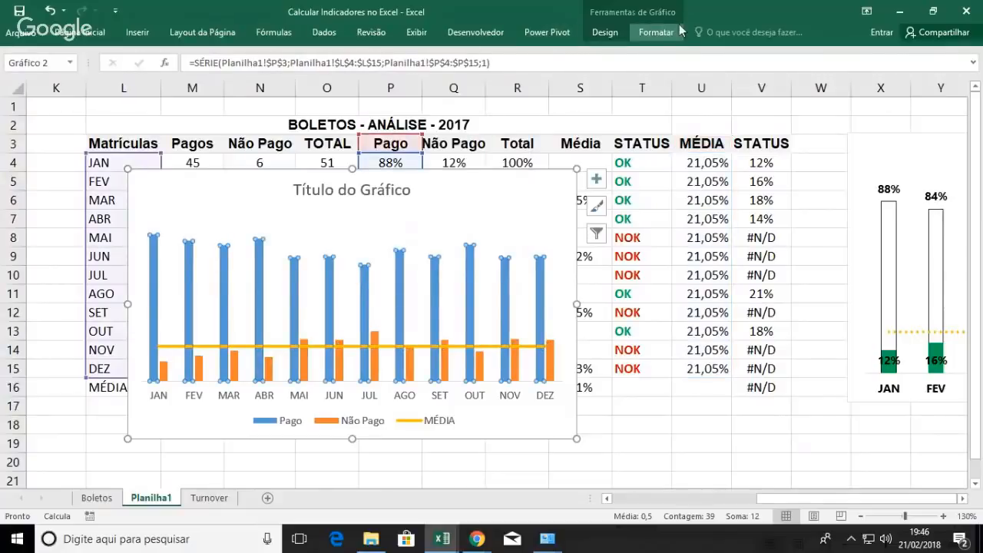
click(657, 32)
click(439, 52)
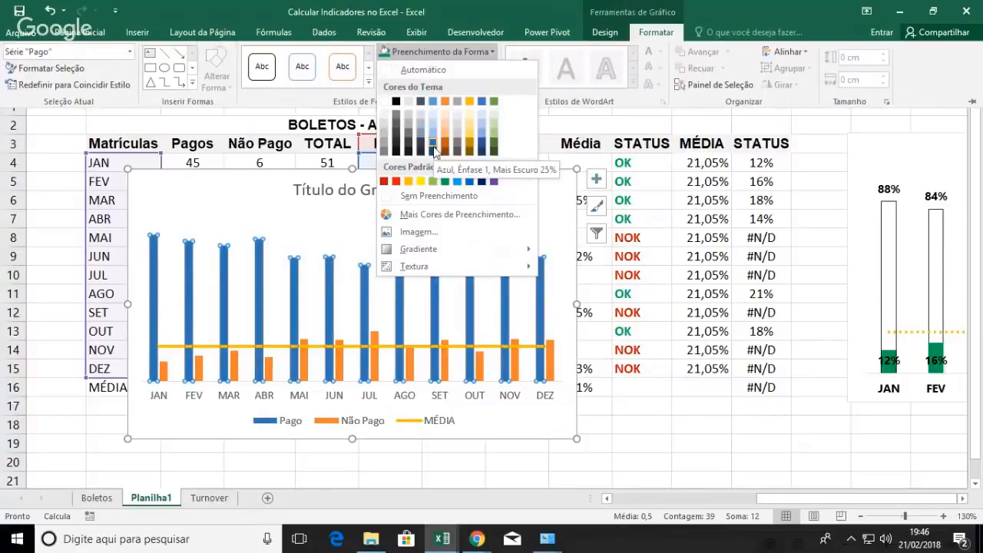
click(434, 148)
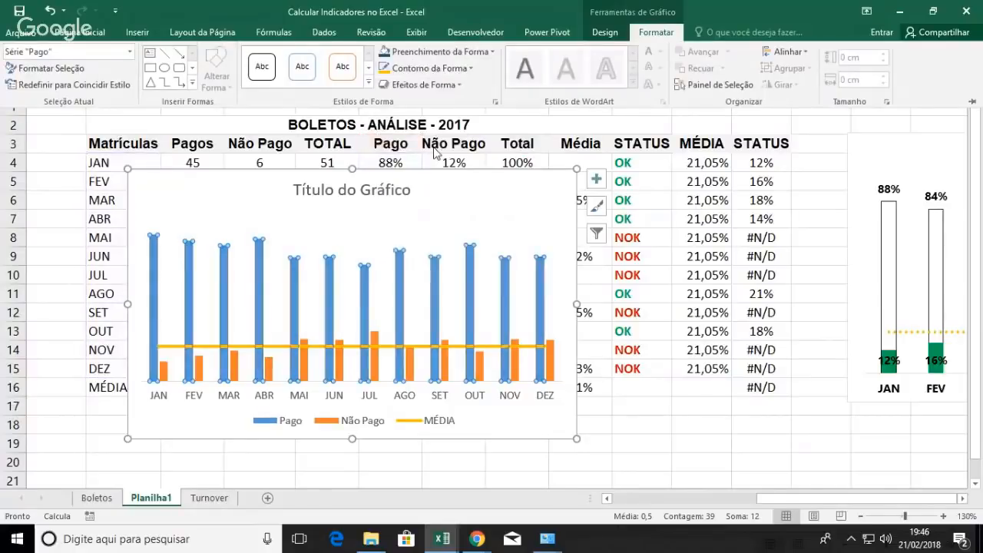
Step: Fill the Não Pago columns of the new chart with a dark green theme color
click(444, 374)
click(444, 374)
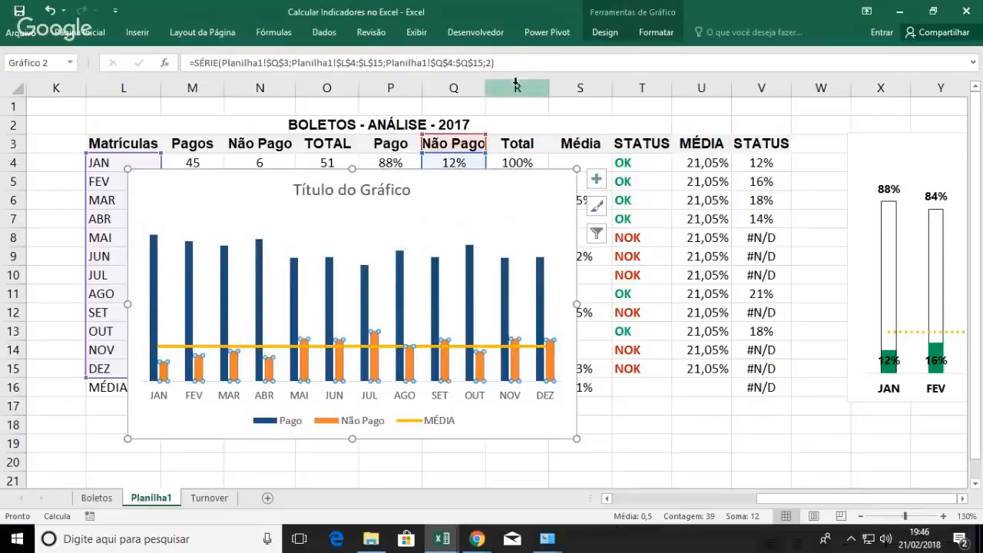
click(653, 33)
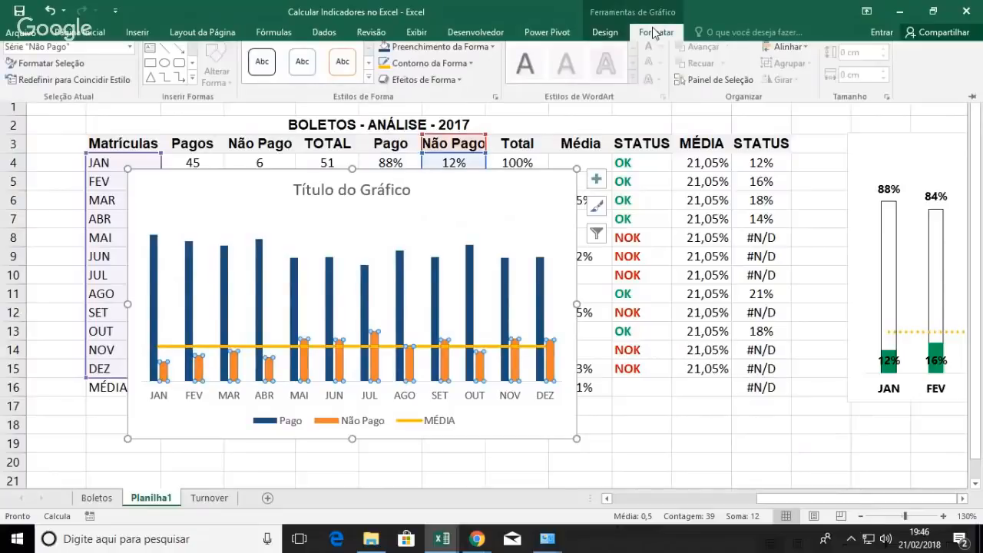
click(484, 51)
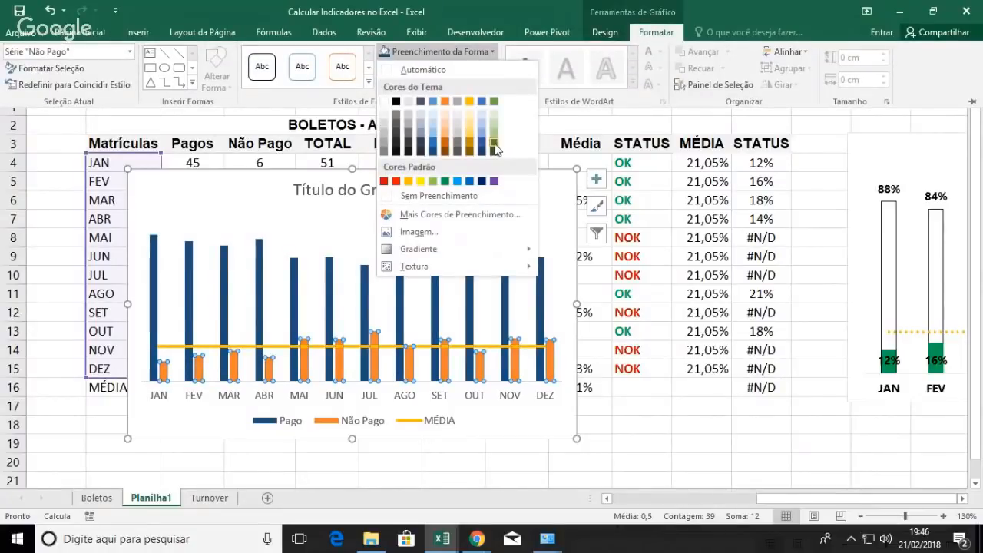
click(494, 145)
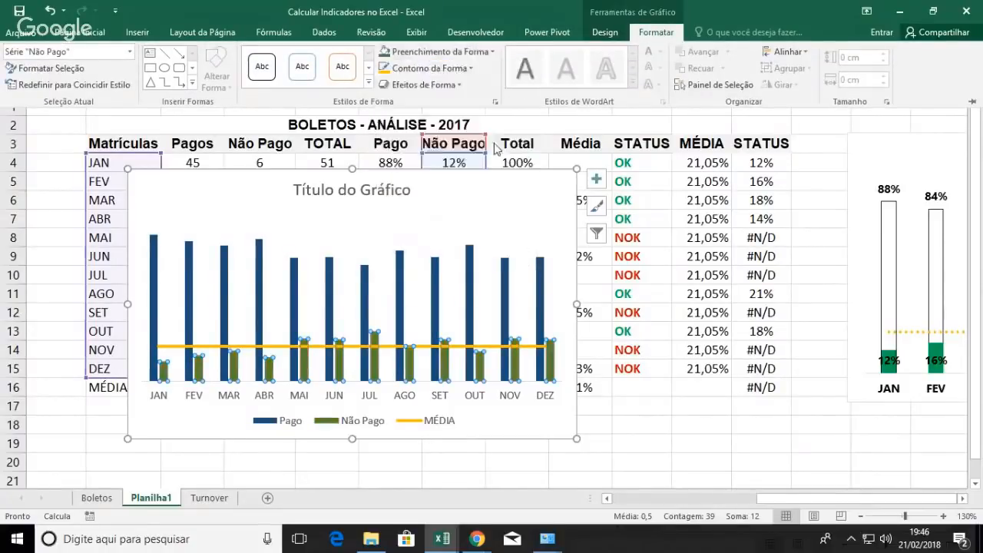
click(512, 431)
click(512, 430)
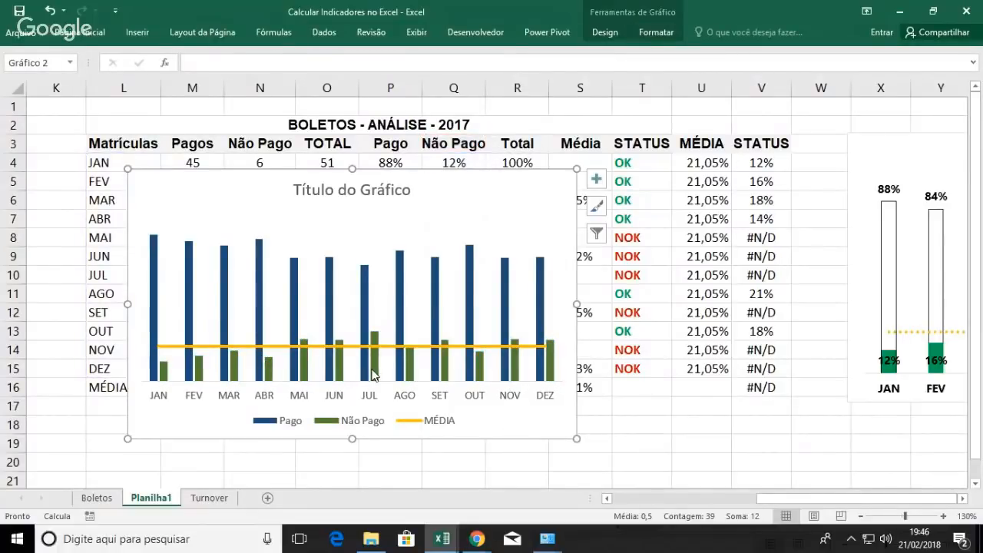
Step: Move the chart up and left to uncover the Não Pago column, and clear the STATUS formulas in V4:V16
mouse_move(373, 376)
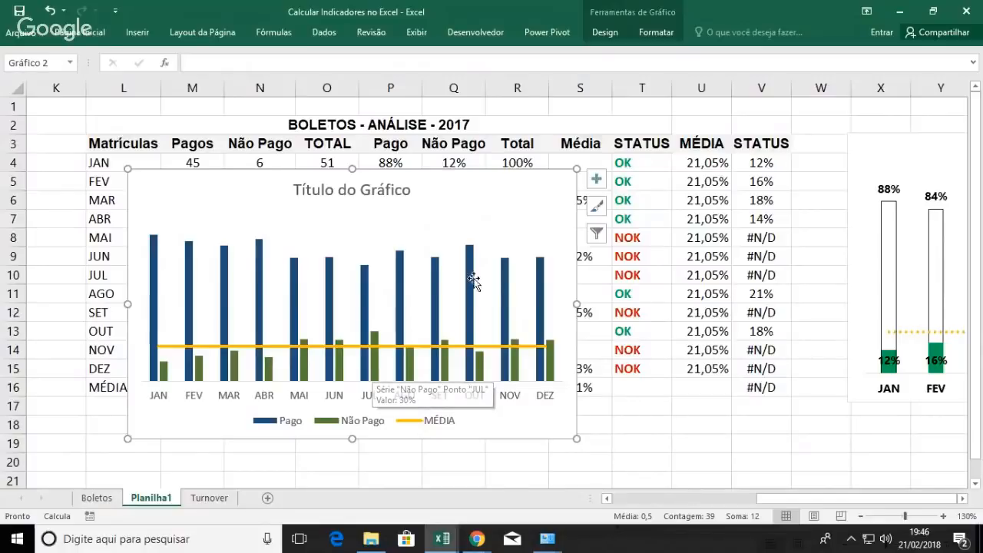
drag(507, 175, 350, 135)
click(776, 158)
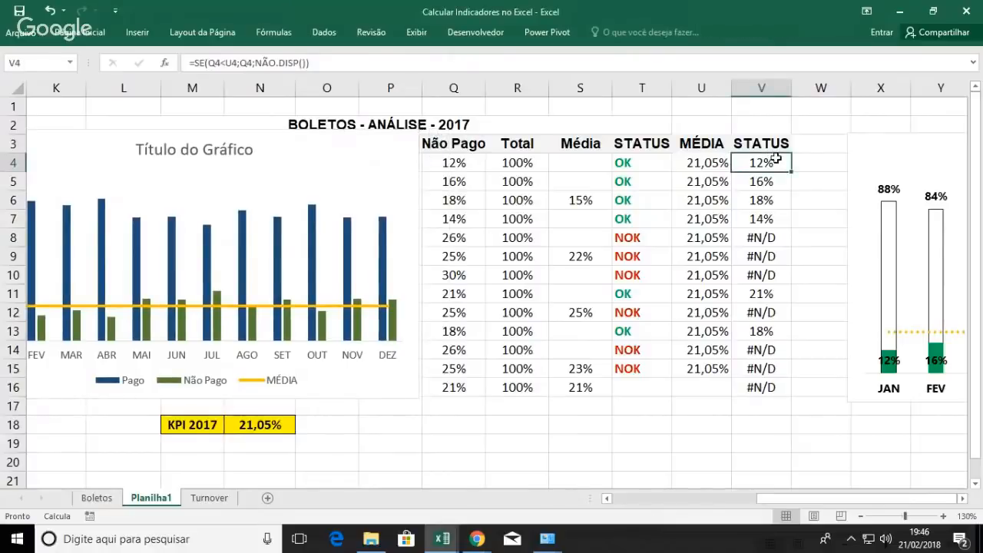
drag(773, 160, 766, 388)
key(Delete)
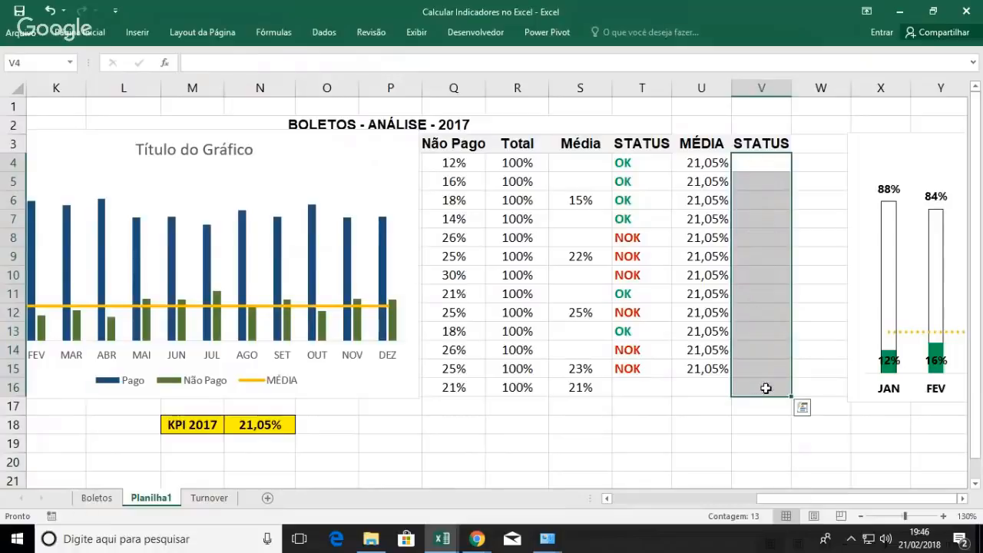
Step: Enter the formula =SE(Q4<U4;Q4;NÃO.DISP()) in cell V4 of the STATUS column
key(Down)
key(Up)
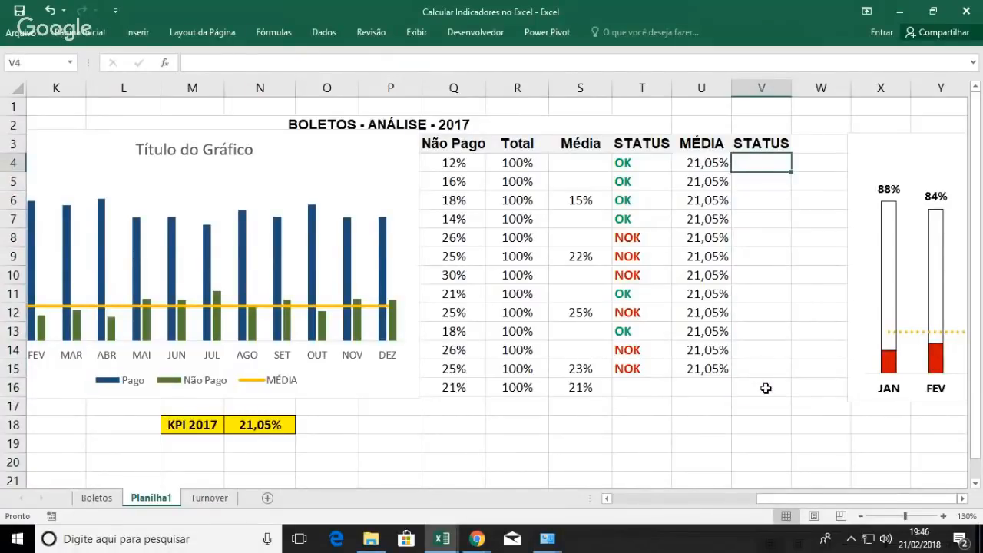
text(=SE()
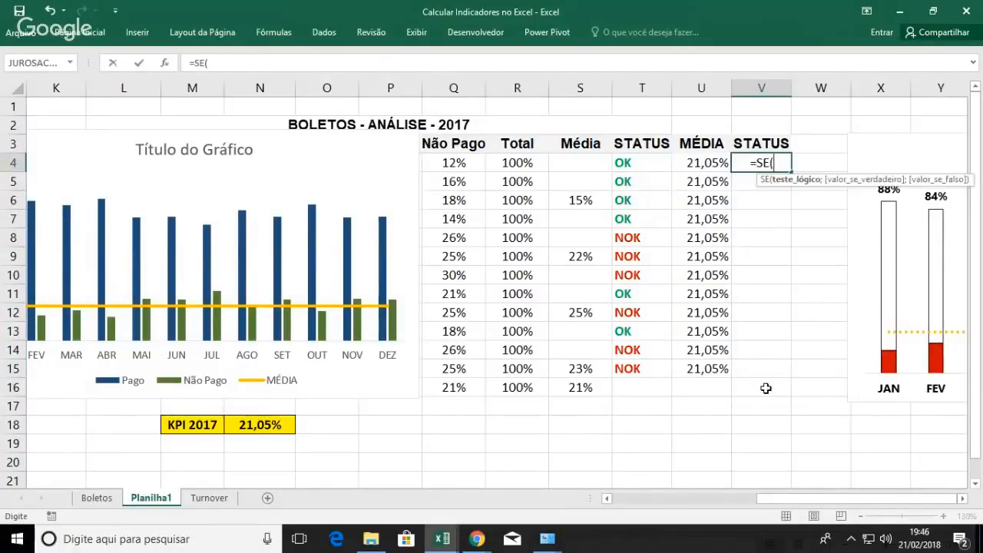
click(457, 164)
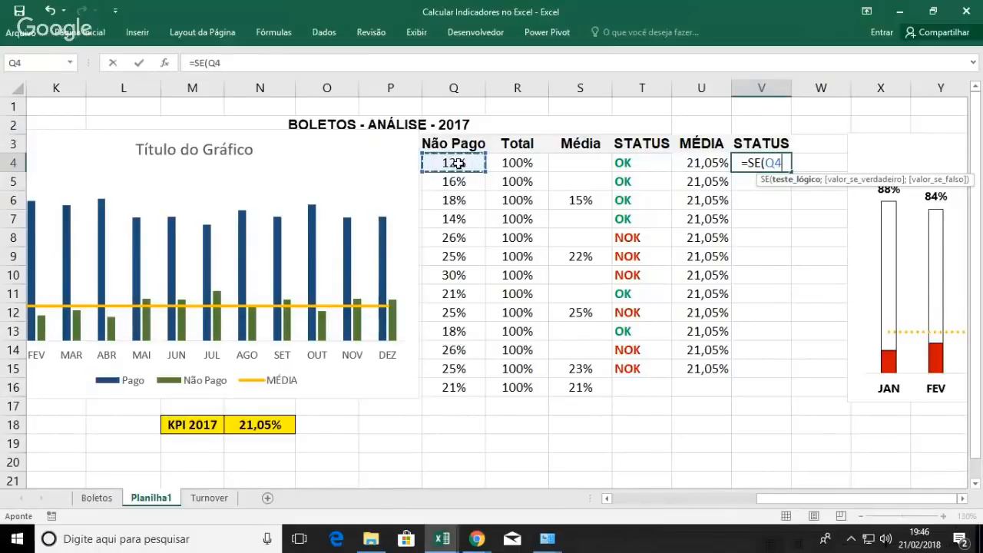
text(<)
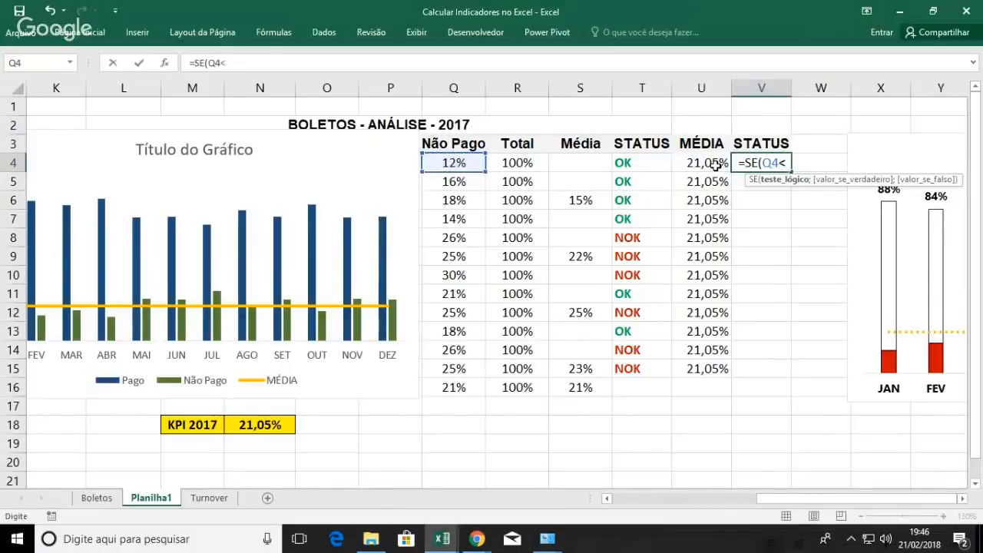
click(716, 165)
text(;)
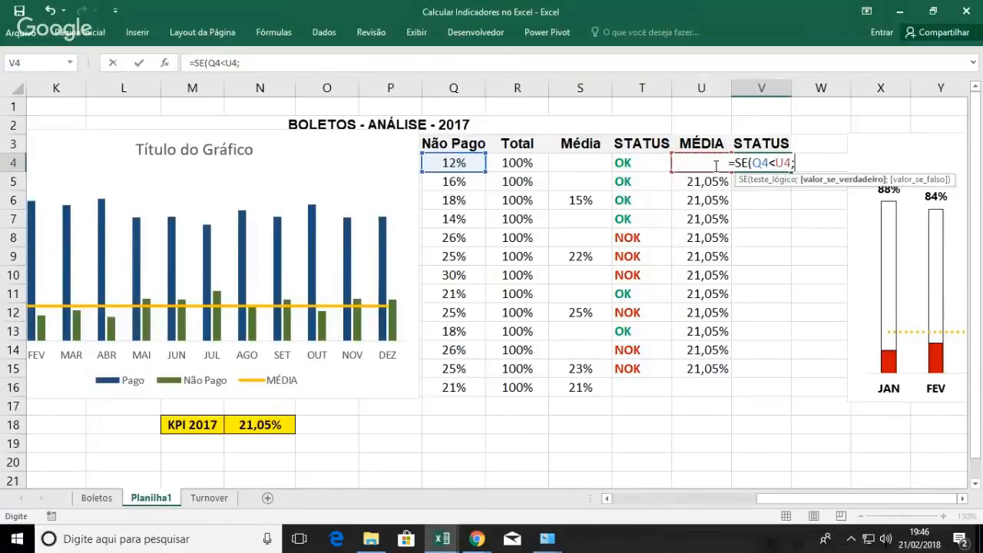
click(456, 163)
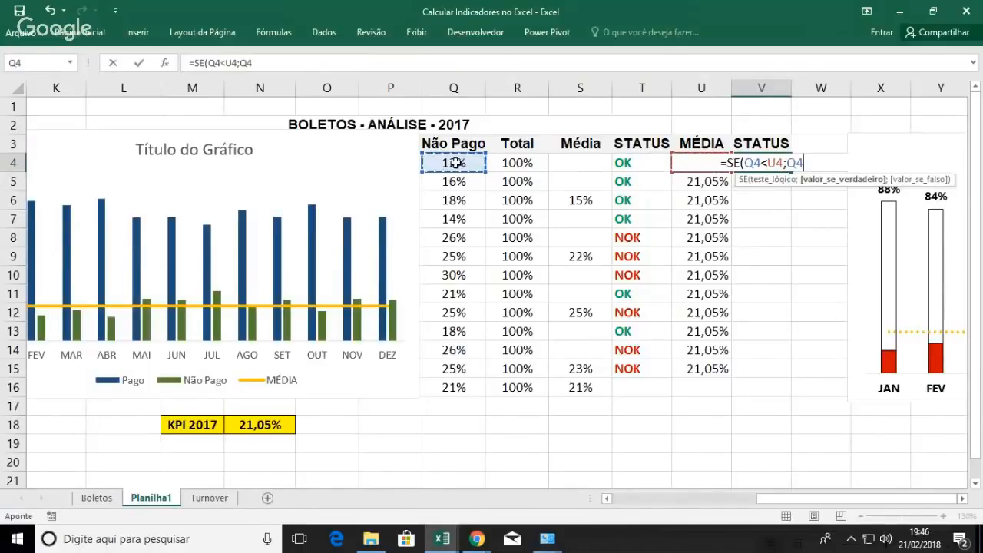
text(;)
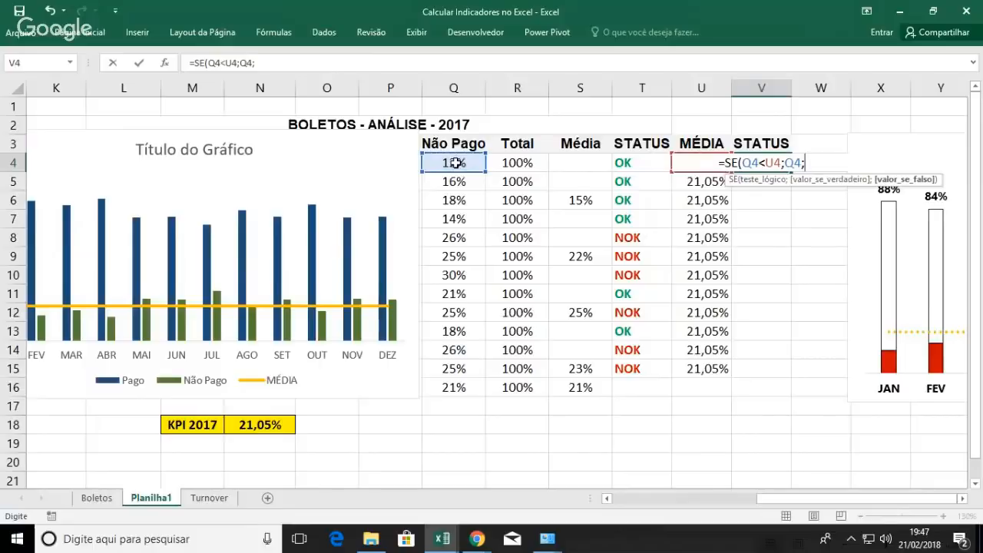
text(N)
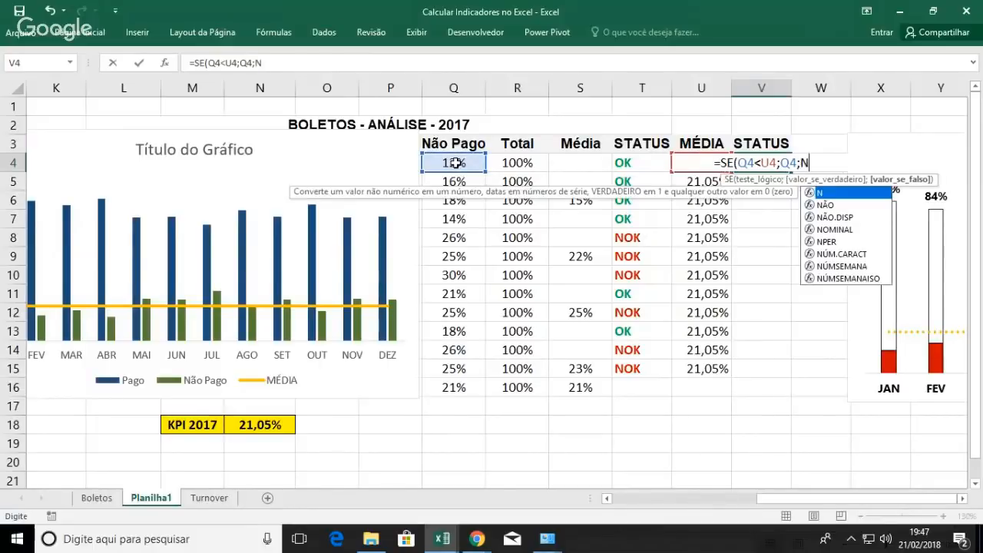
text(ÃO)
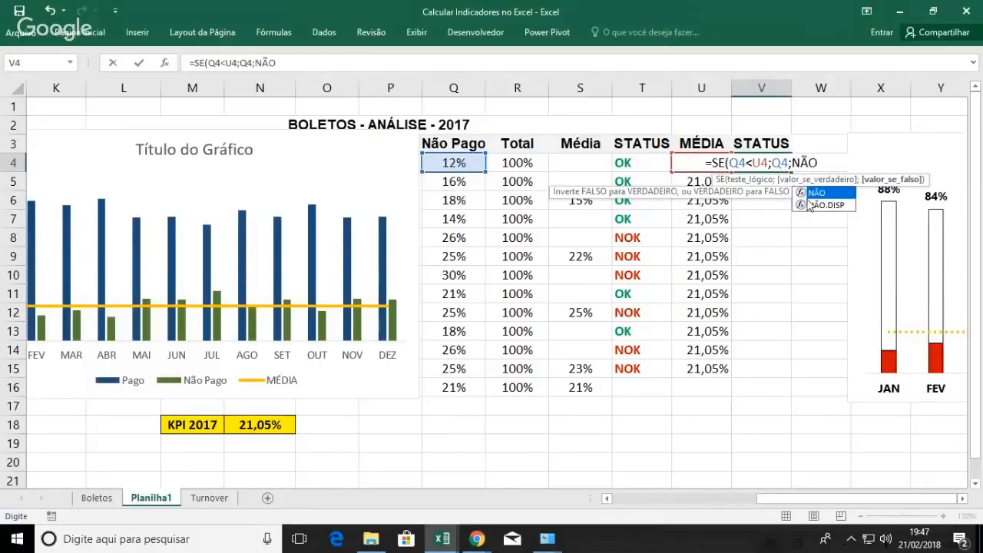
double_click(814, 205)
text())
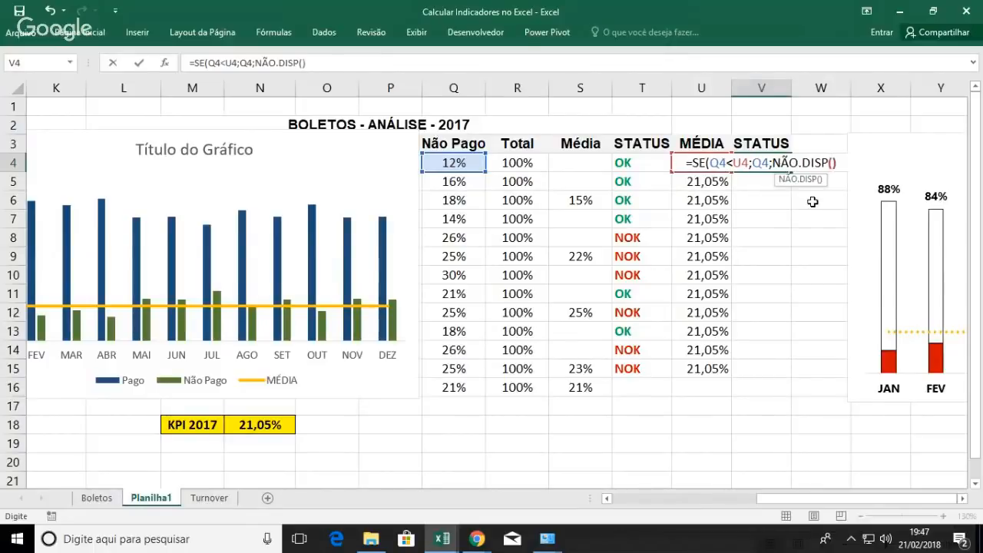
text())
key(Return)
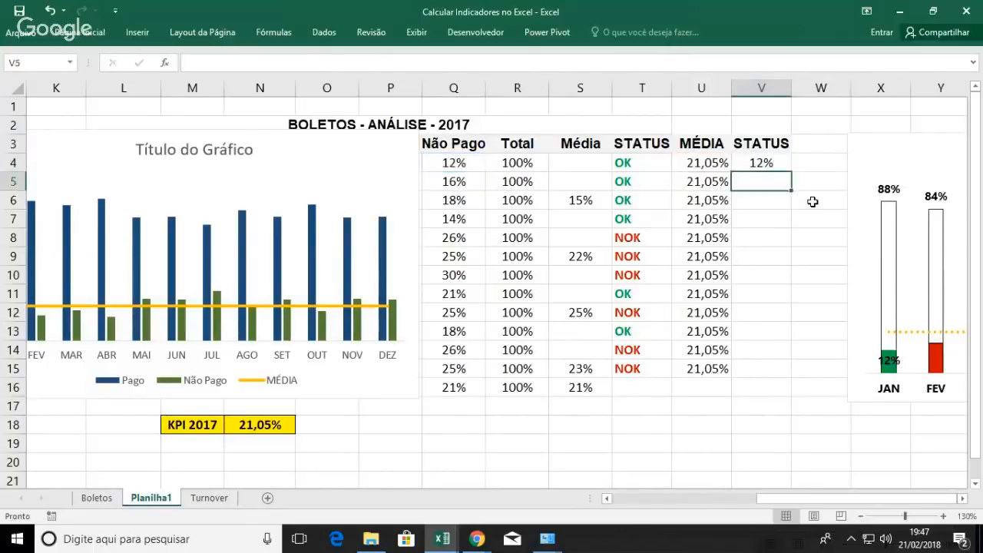
Step: Fill the V4 formula down the STATUS column through V15, leaving V16 empty
key(Up)
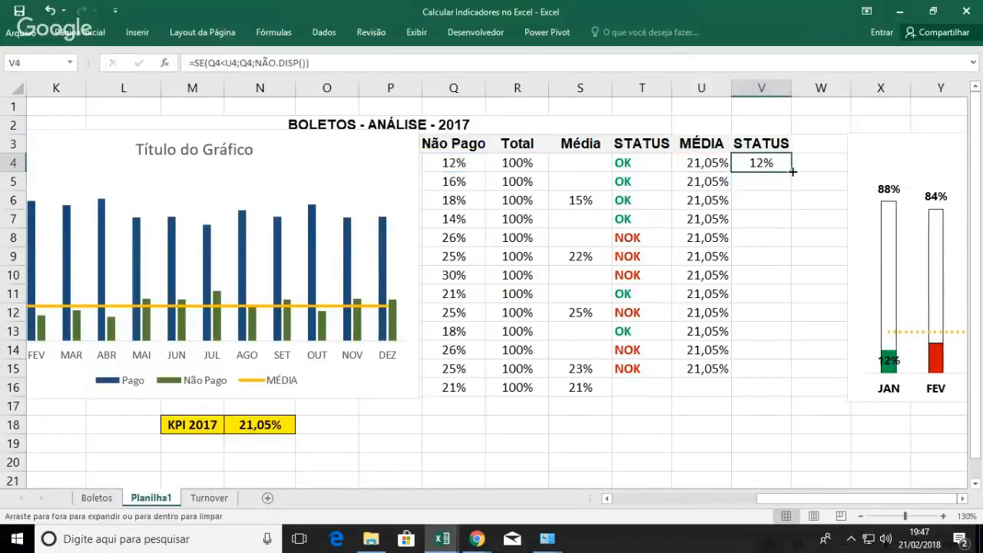
double_click(792, 172)
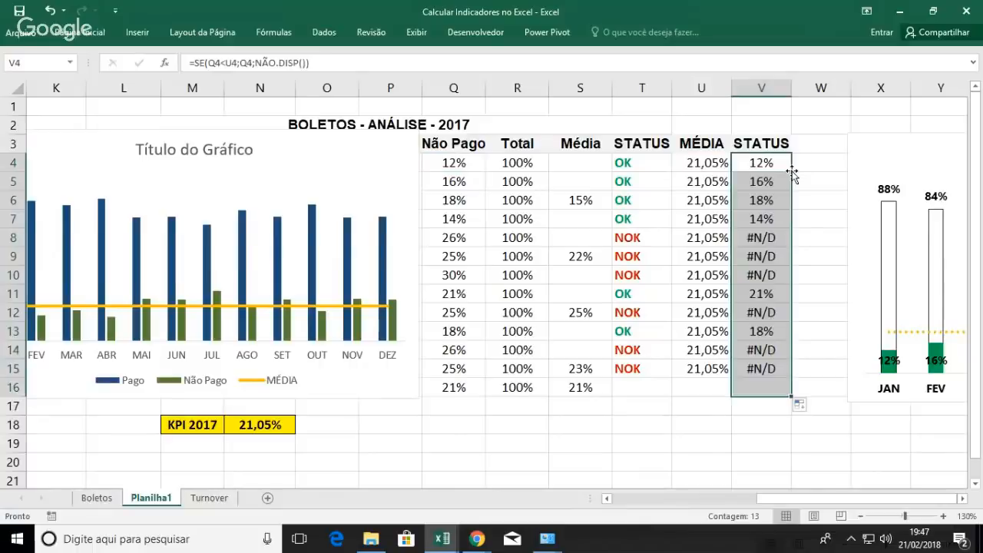
click(766, 388)
key(Delete)
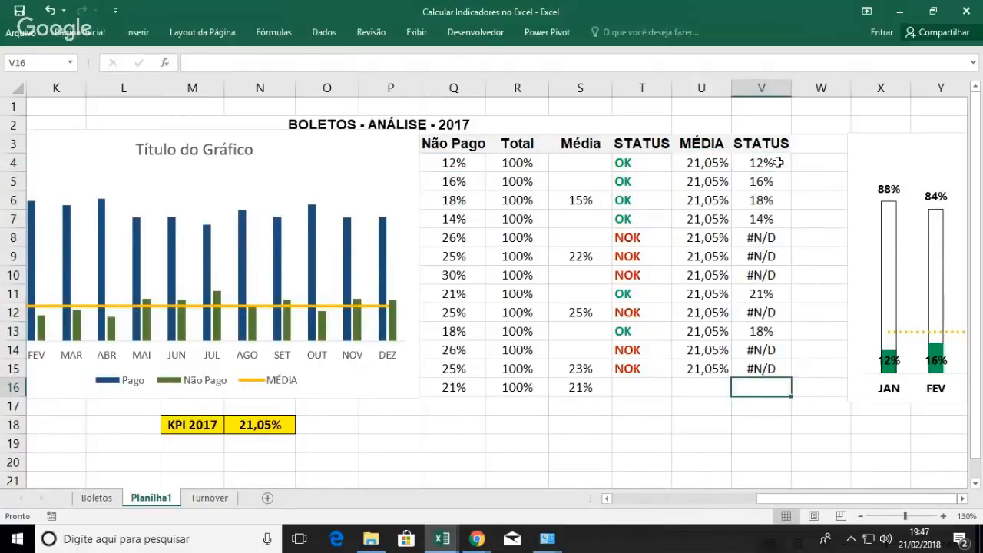
drag(771, 161, 769, 277)
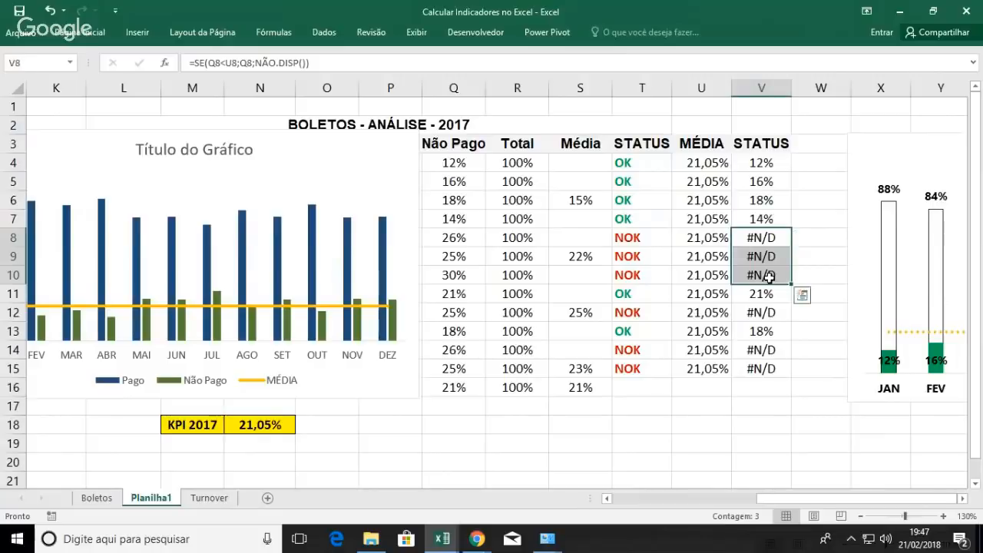
click(775, 144)
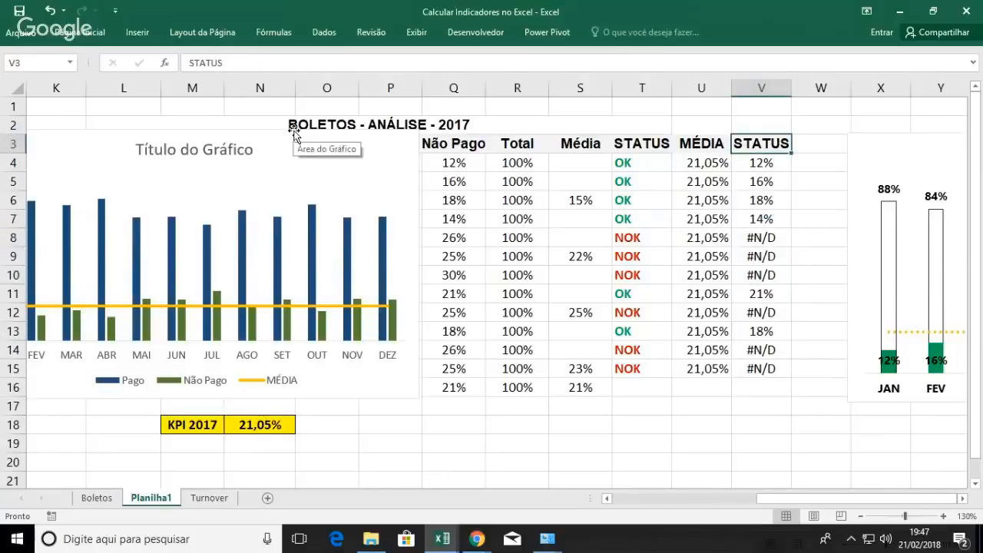
Step: Move the chart right to uncover the month names, and add a series named from V3 with the values V4:V15
drag(293, 132, 482, 134)
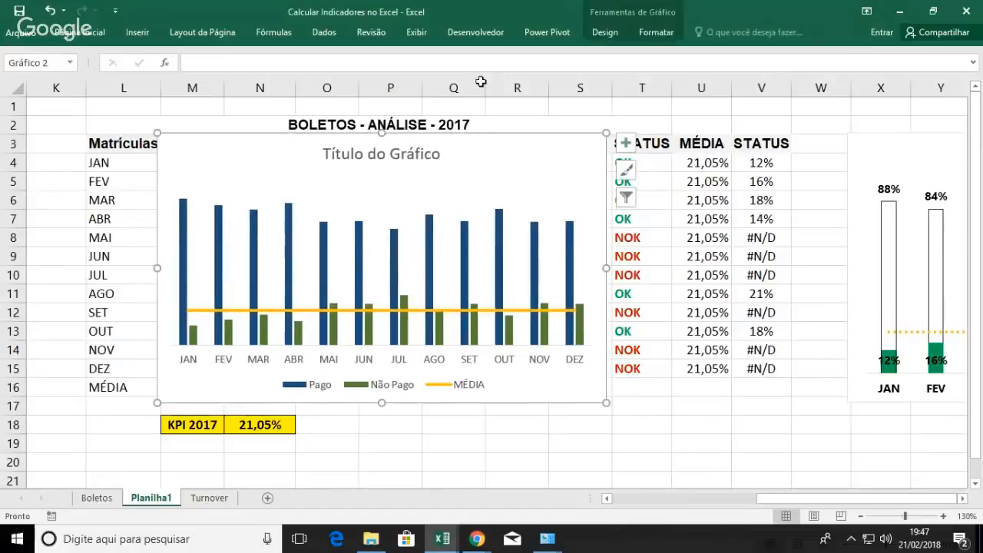
click(605, 34)
click(775, 77)
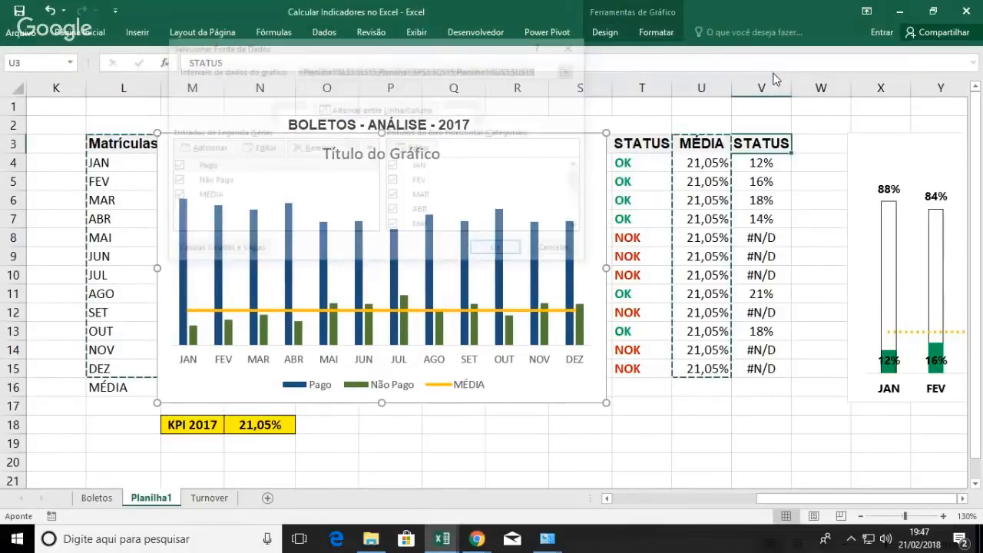
click(220, 150)
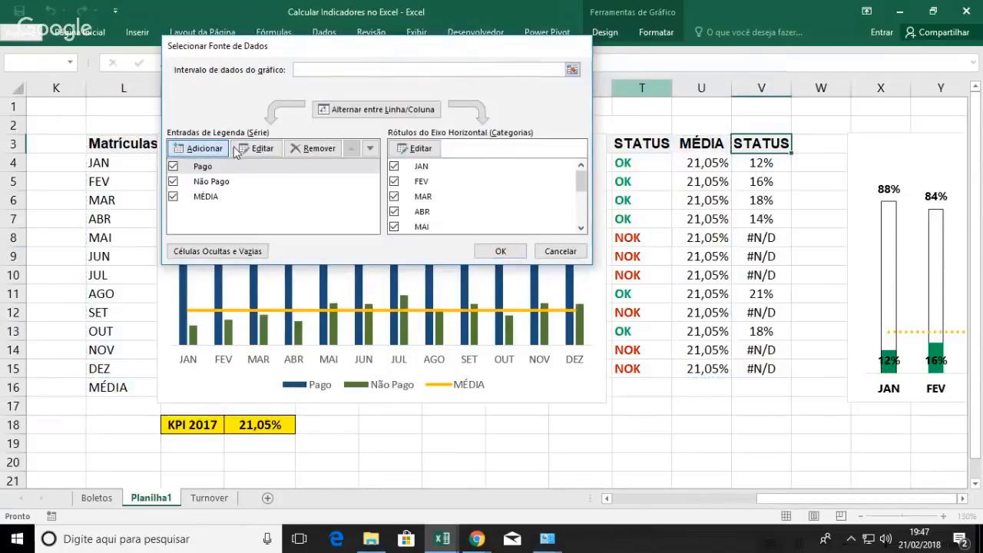
click(750, 144)
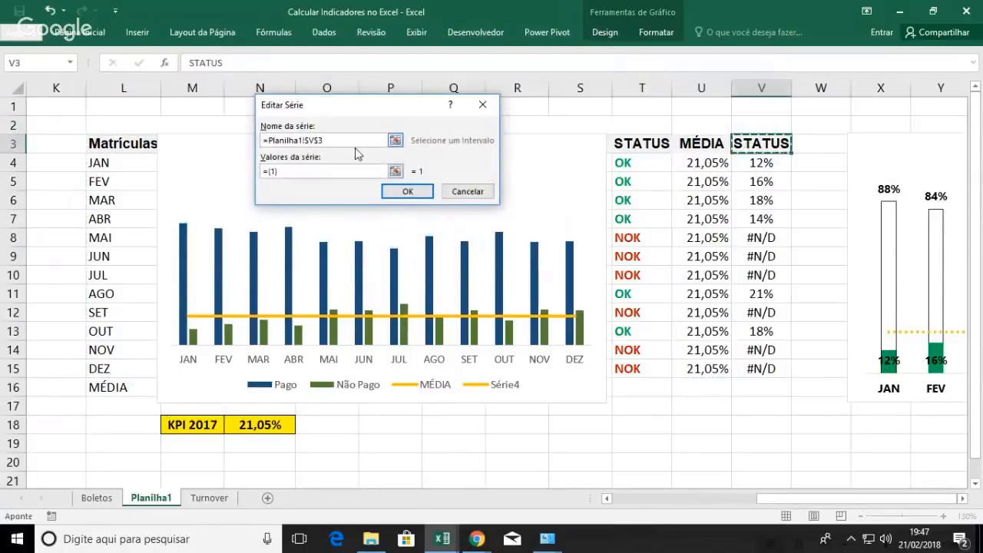
click(395, 171)
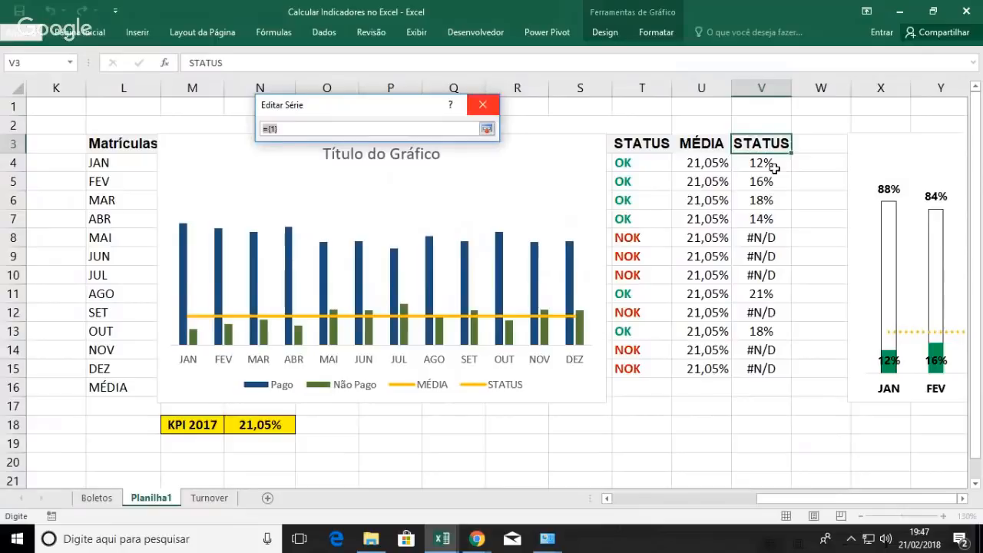
drag(774, 169, 761, 371)
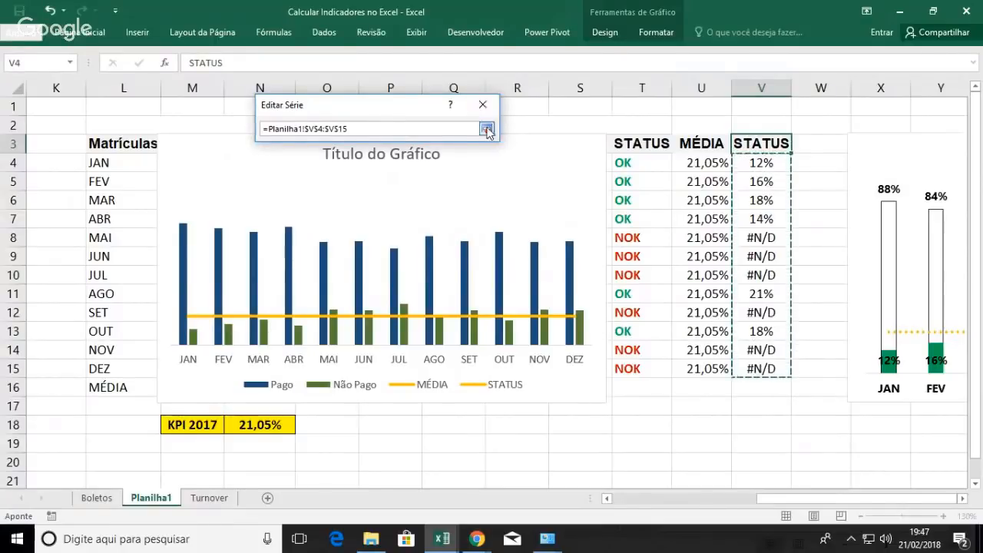
click(487, 130)
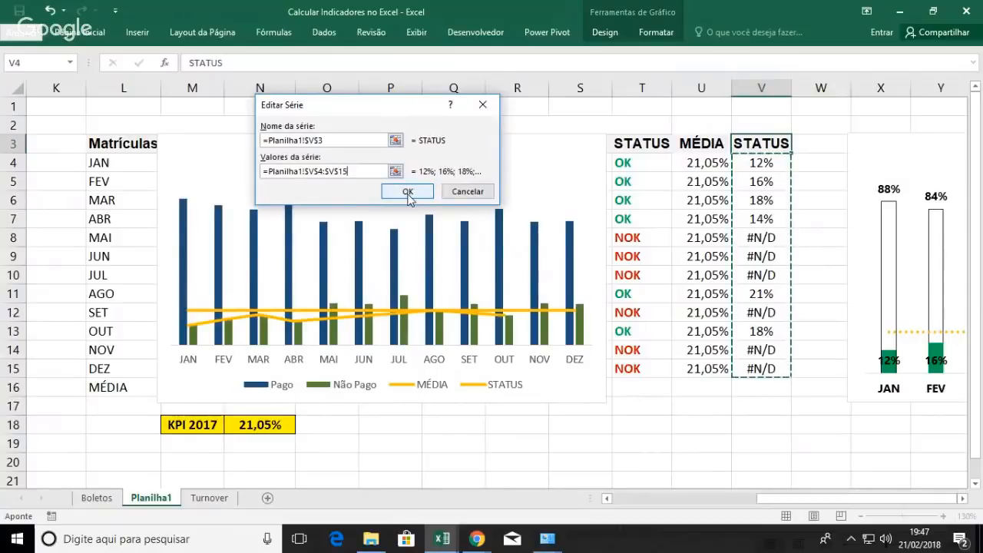
click(408, 193)
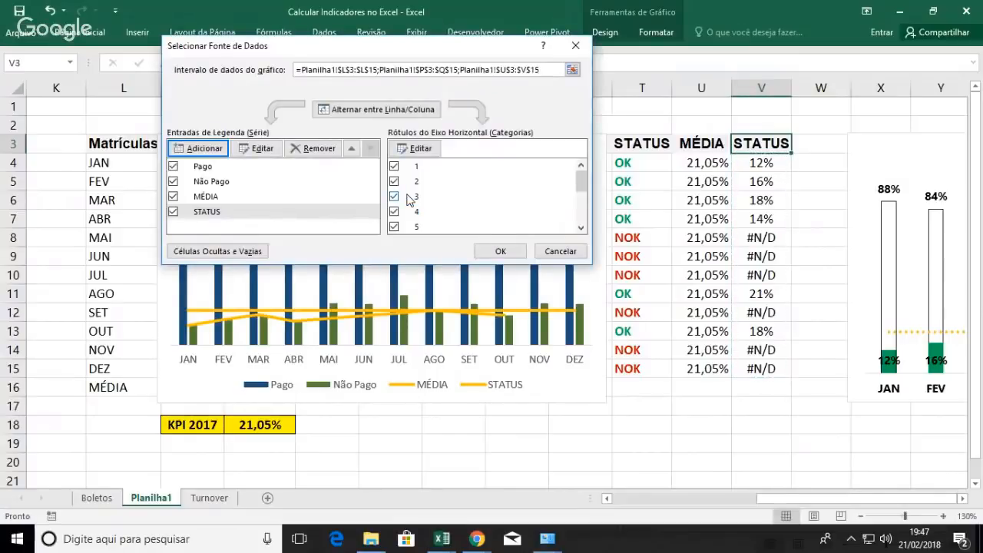
click(502, 253)
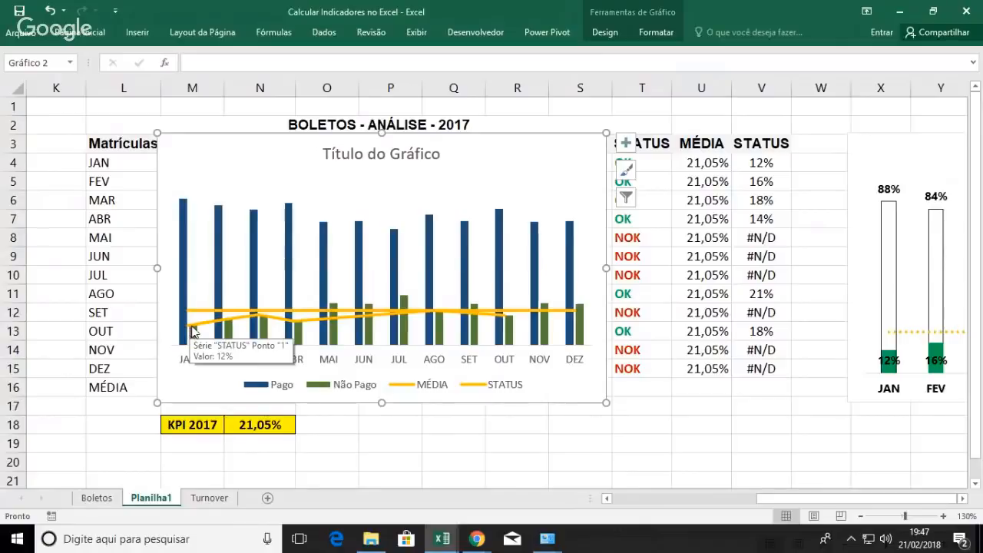
Step: Change the STATUS series to Coluna Agrupada, and widen the chart on both sides to span from column K to column V
click(605, 32)
click(816, 73)
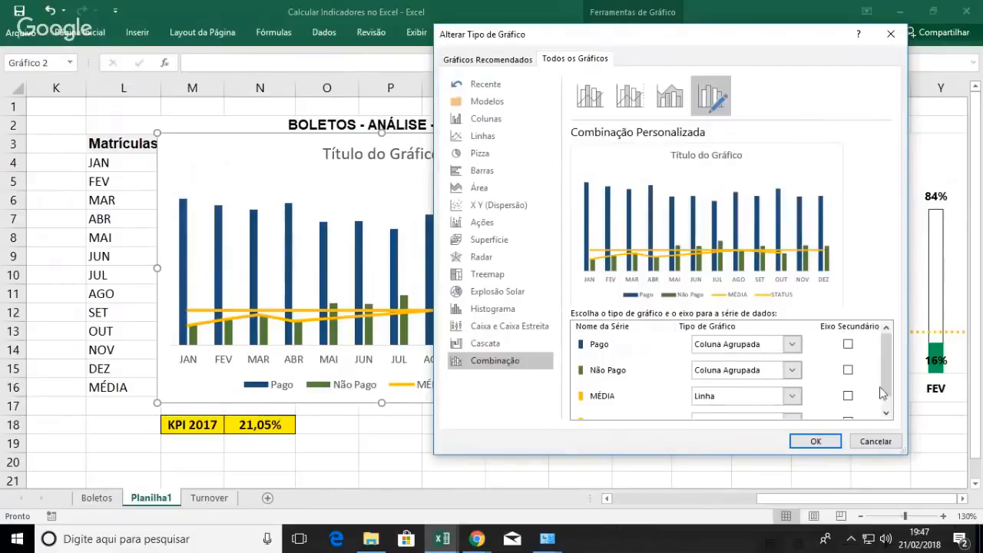
scroll(884, 400, down, 1)
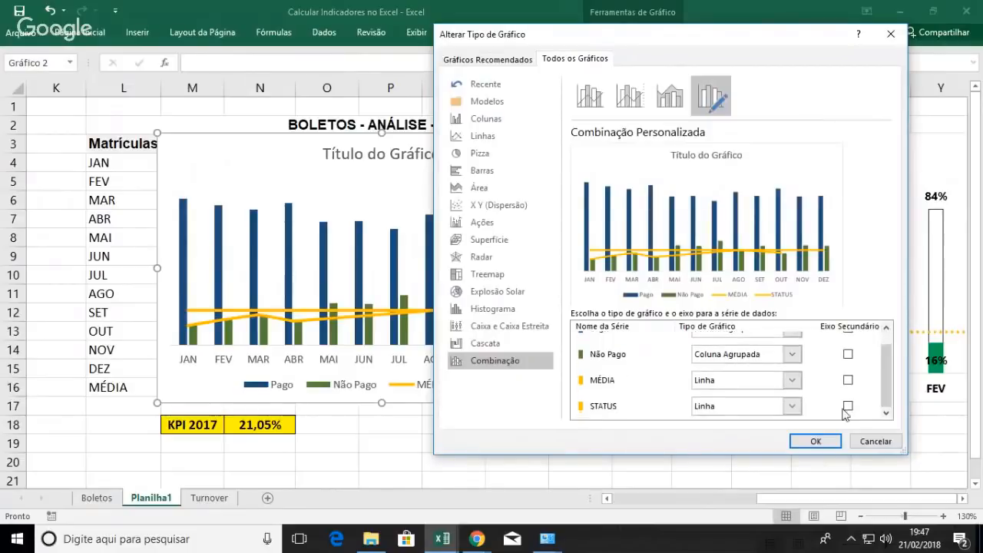
click(793, 409)
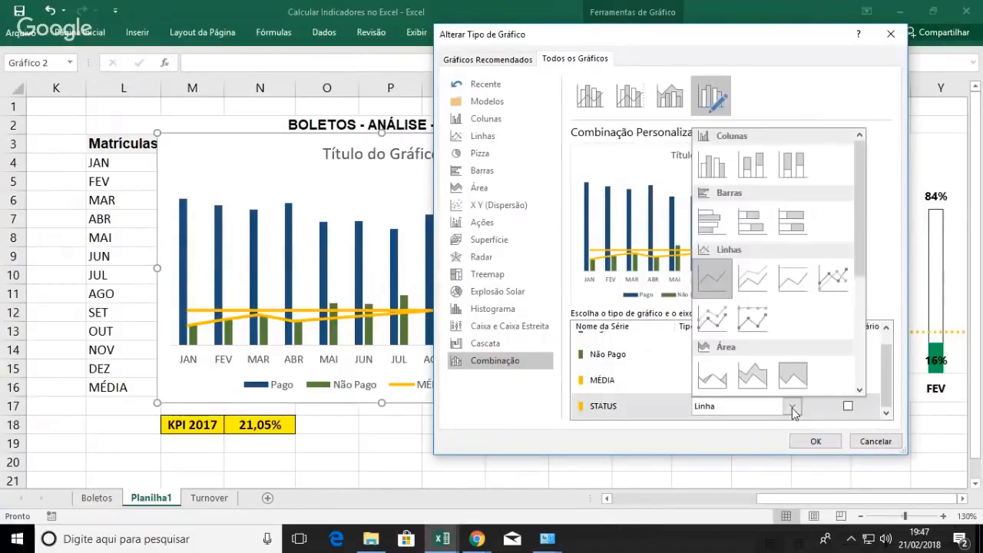
click(716, 167)
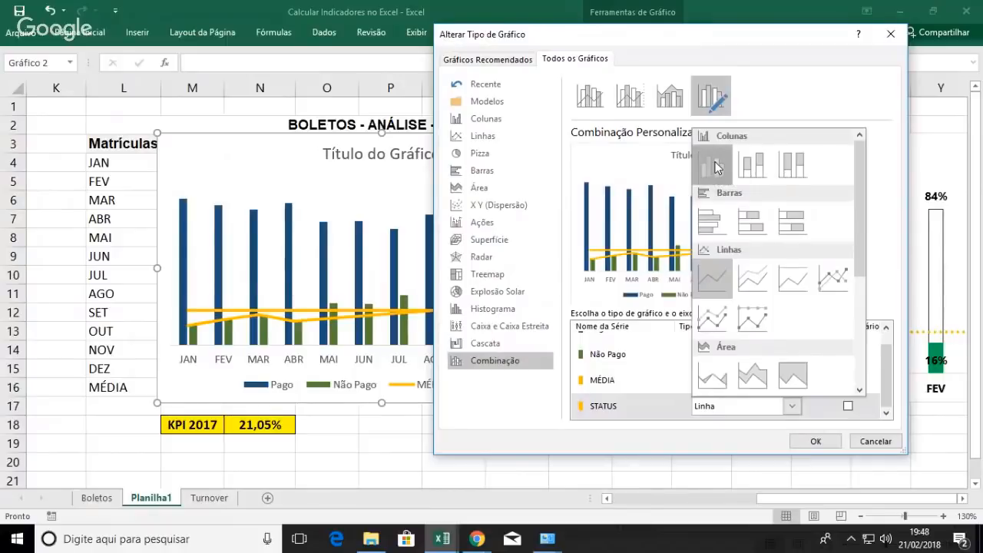
click(817, 442)
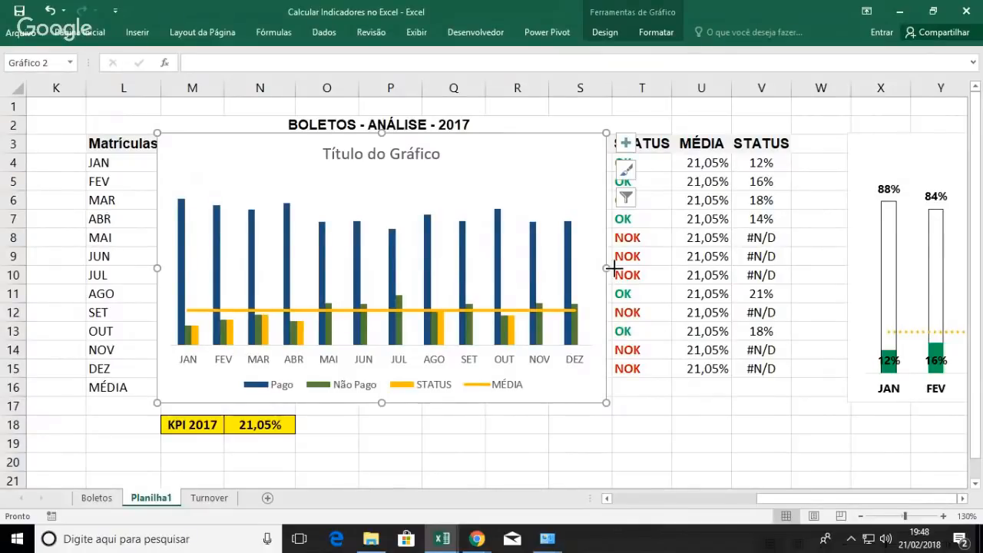
drag(615, 267, 758, 268)
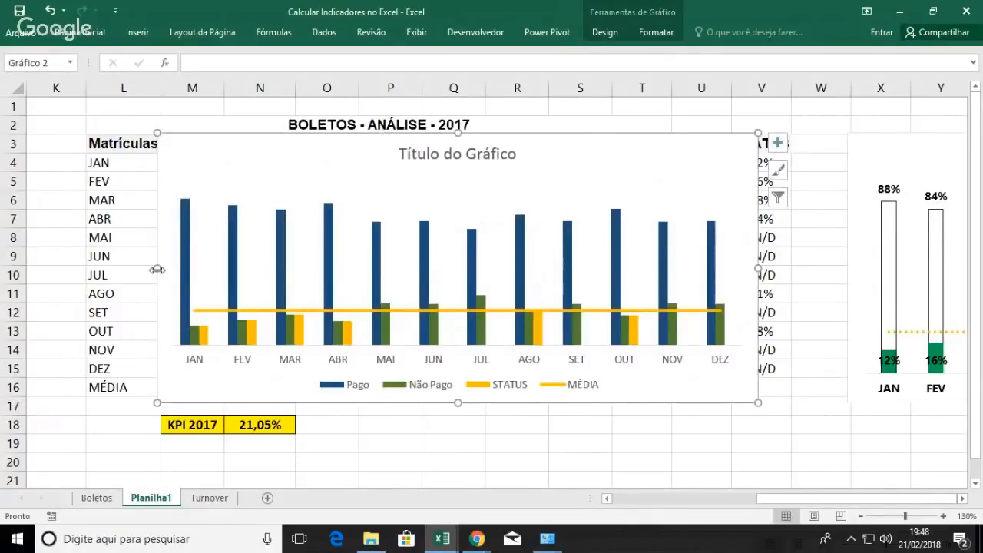
drag(157, 269, 68, 269)
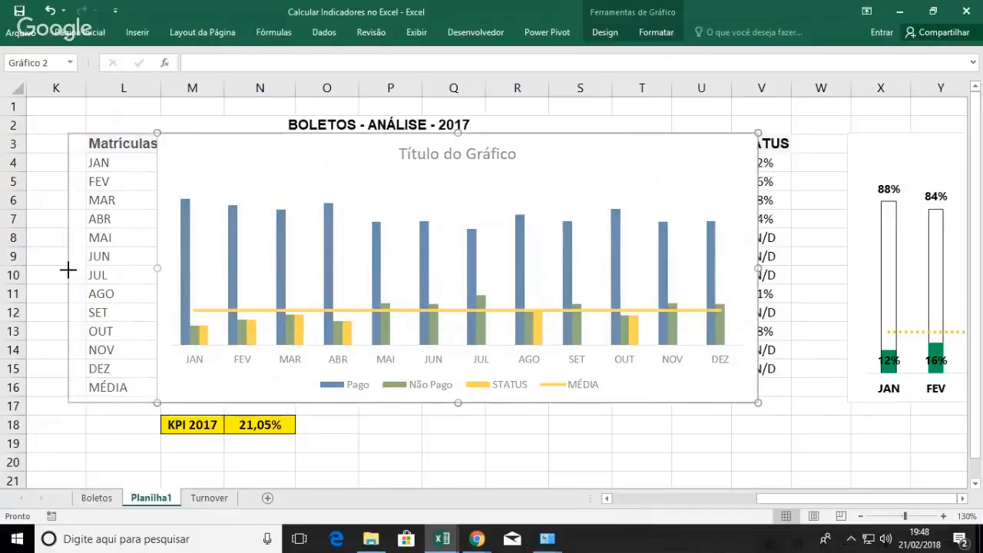
Step: Set the series overlap (Sobreposição de Séries) of the Não Pago columns to 100%
click(442, 334)
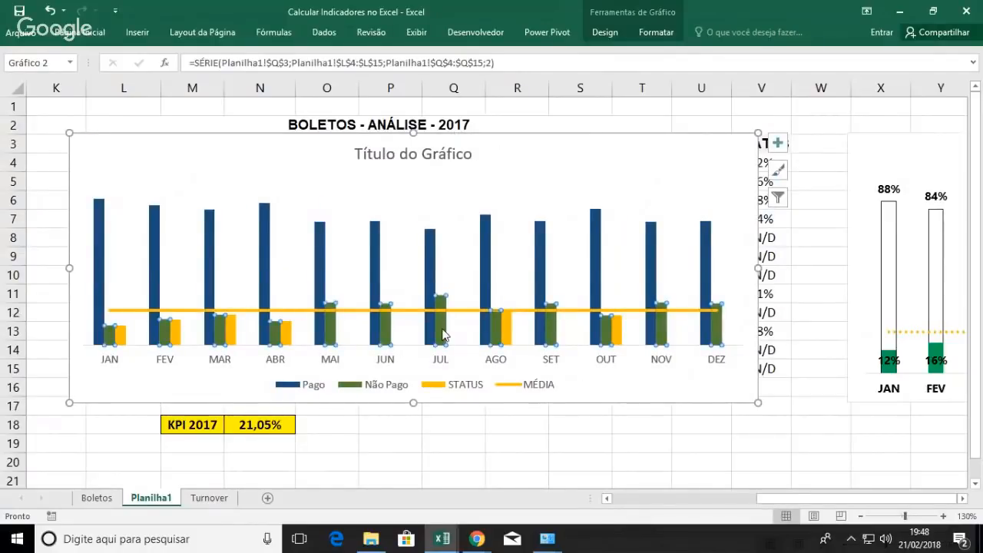
right_click(443, 334)
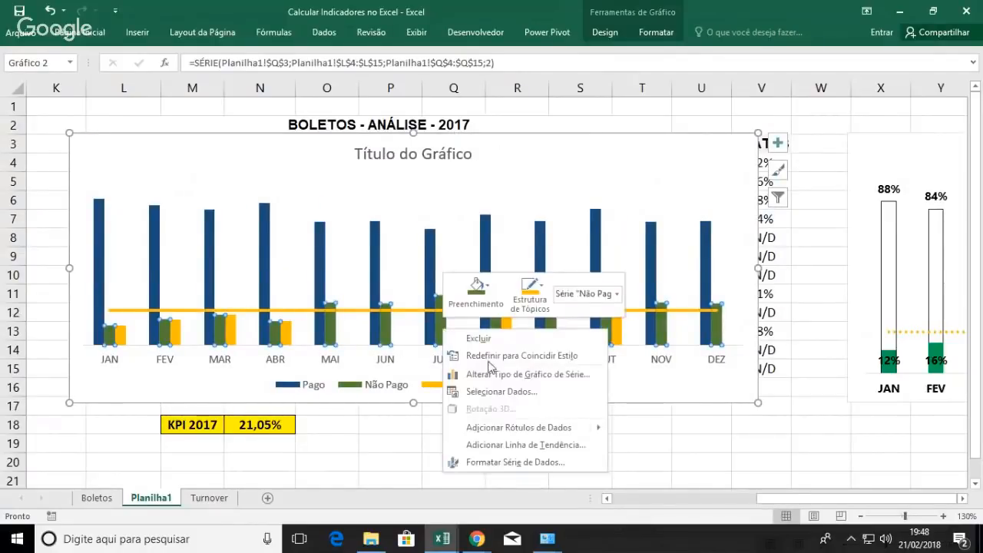
click(528, 462)
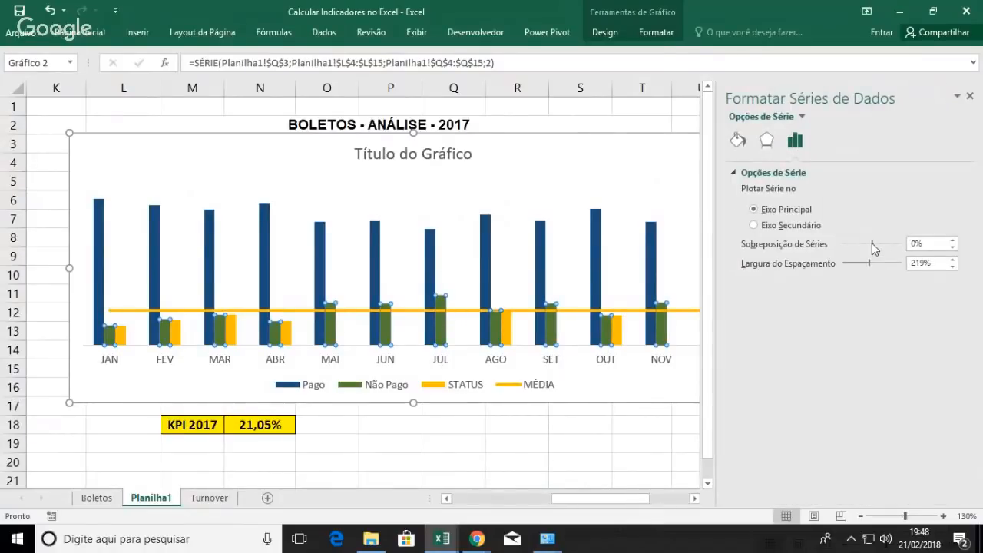
drag(873, 244, 916, 254)
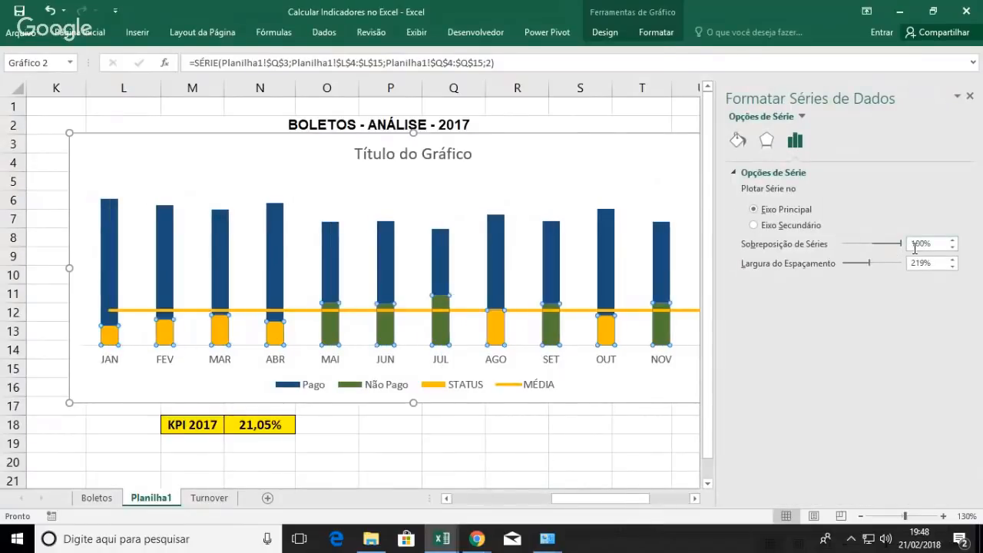
drag(900, 244, 833, 252)
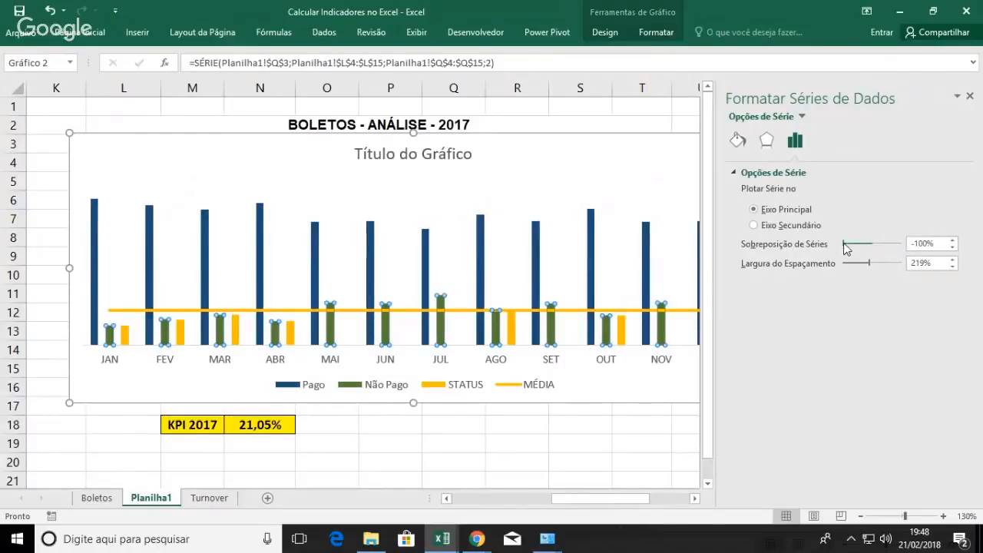
drag(844, 246, 913, 249)
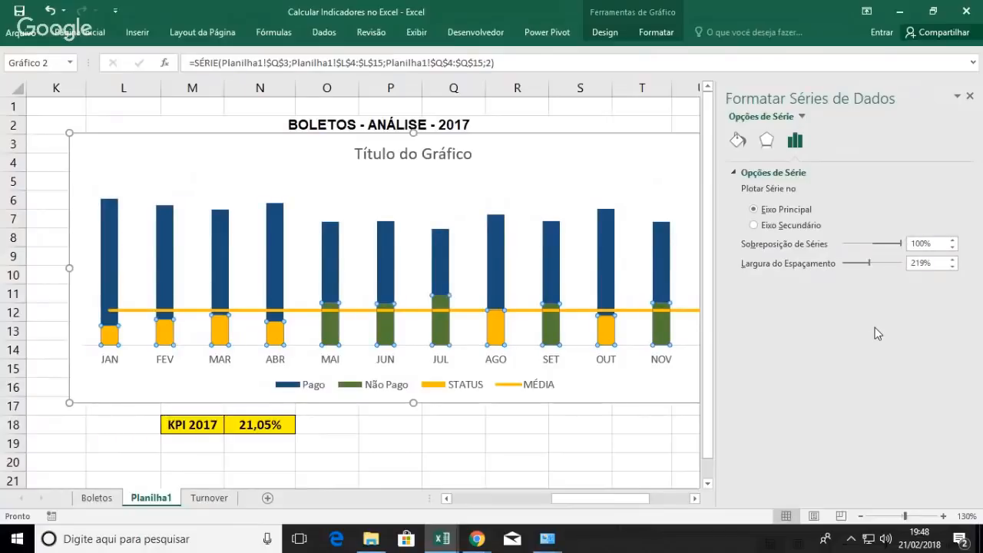
Step: Fill only the NOV column of the Não Pago series with red
click(661, 331)
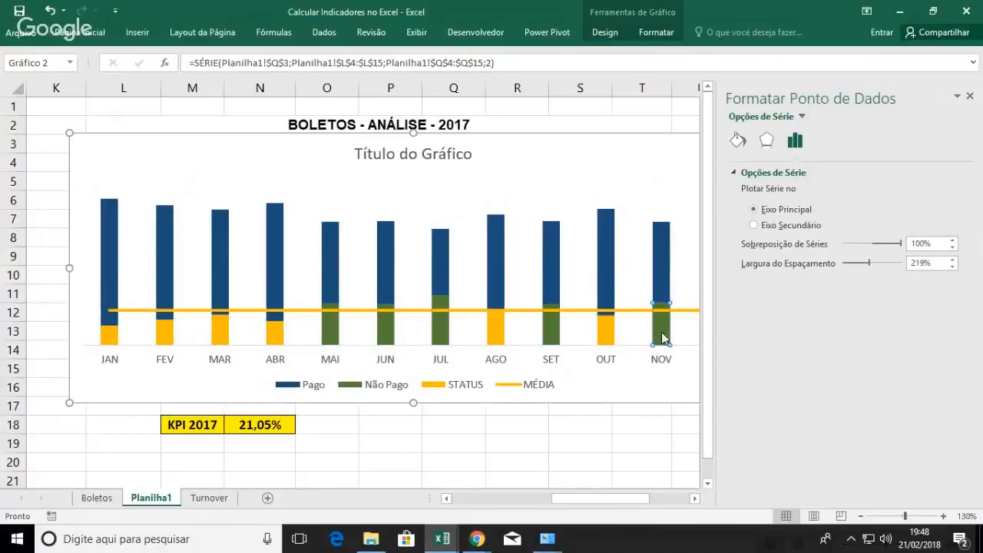
click(656, 32)
click(436, 52)
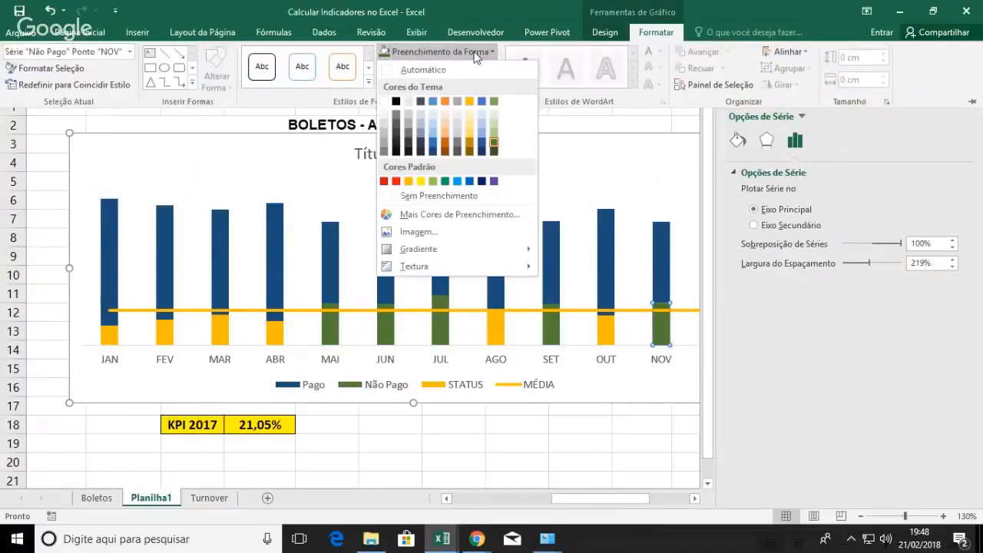
click(393, 182)
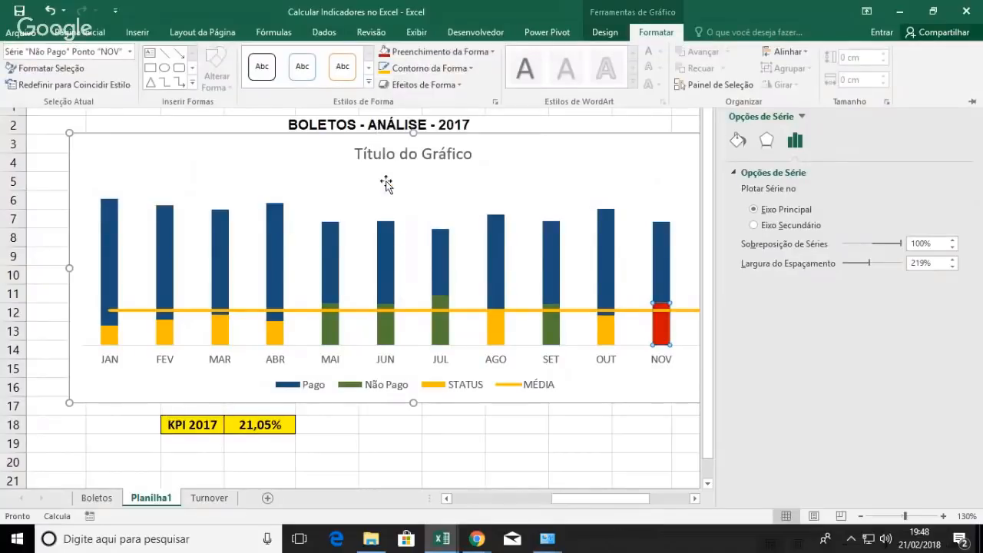
Step: Fill the STATUS series columns with the standard light green
click(609, 332)
click(609, 333)
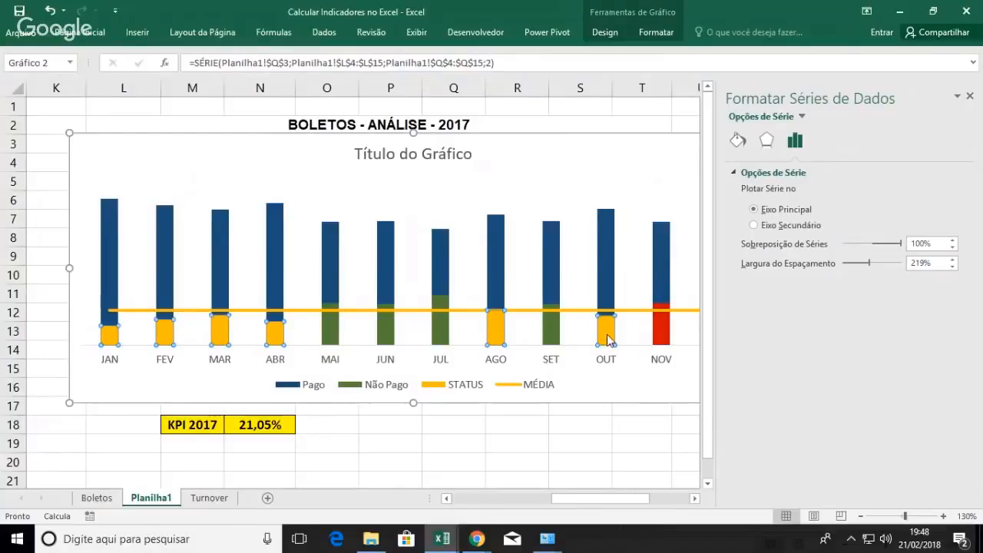
click(654, 34)
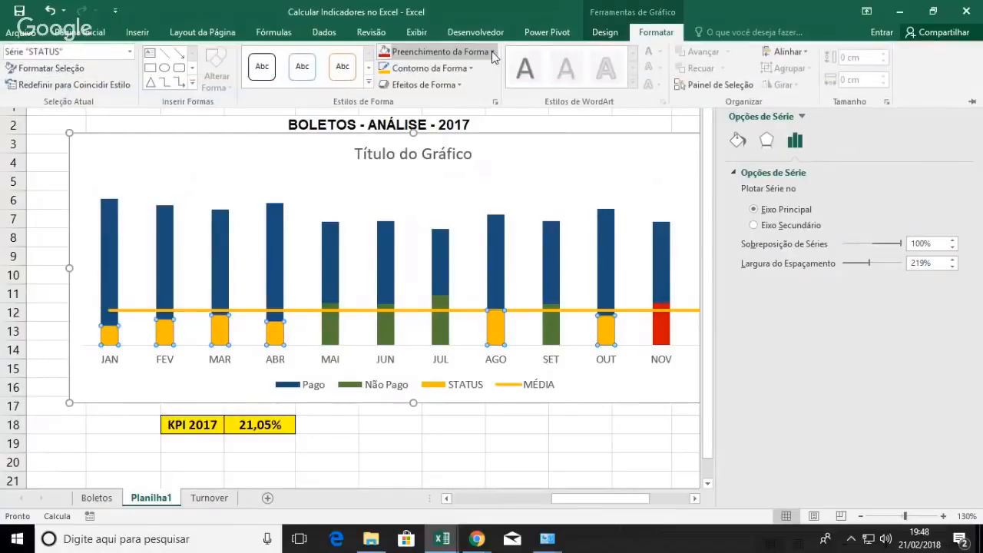
click(492, 54)
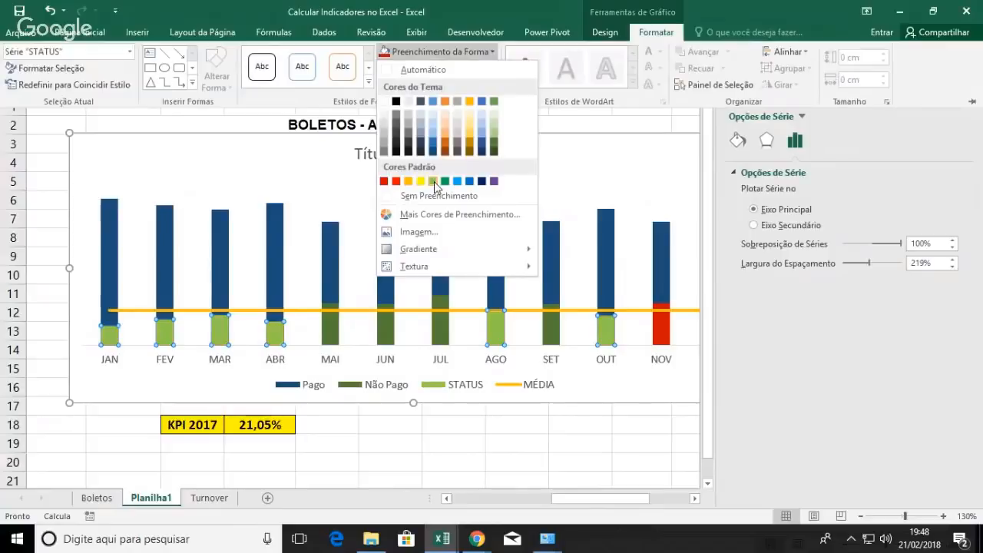
click(432, 182)
Step: Fill the Pago series columns with a light grey theme colour
click(663, 242)
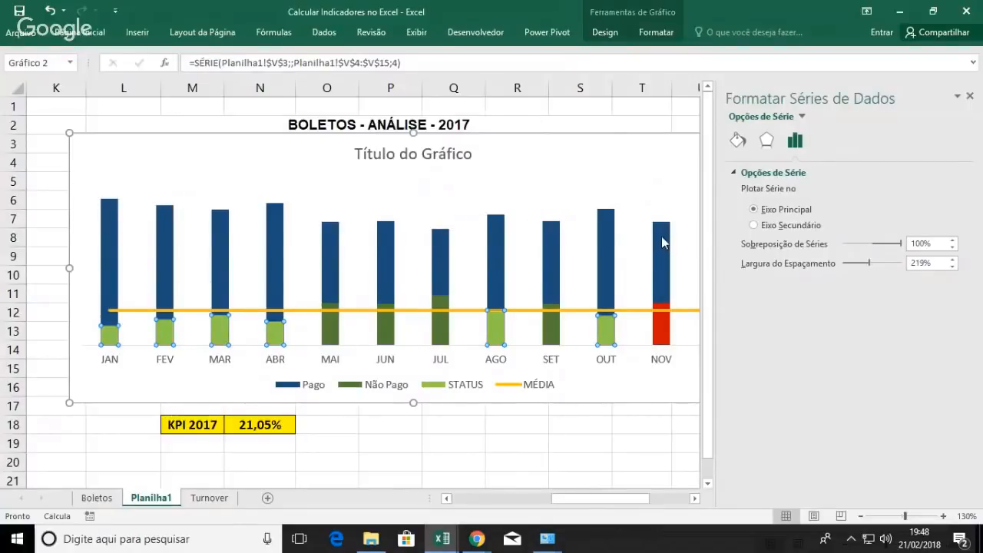
click(662, 242)
click(654, 35)
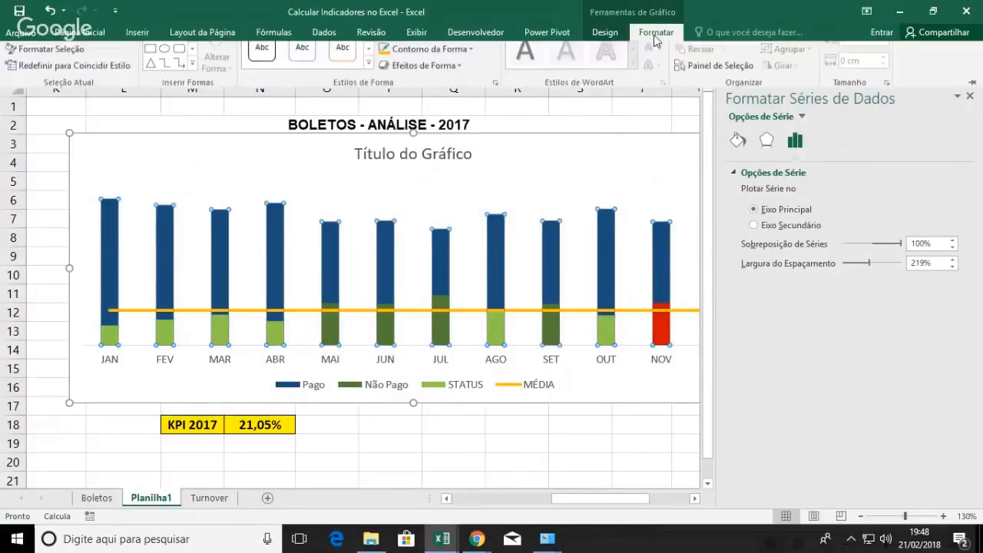
click(492, 52)
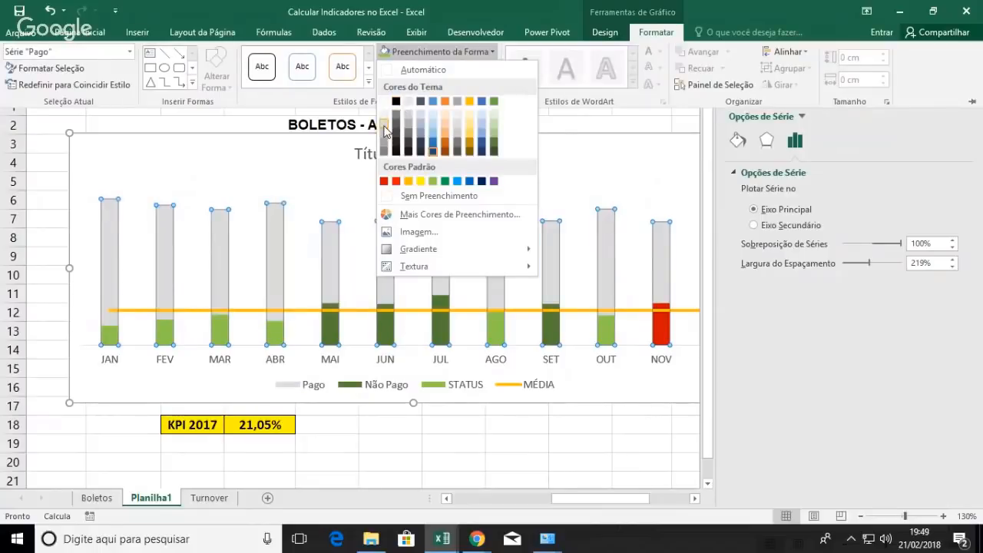
click(385, 129)
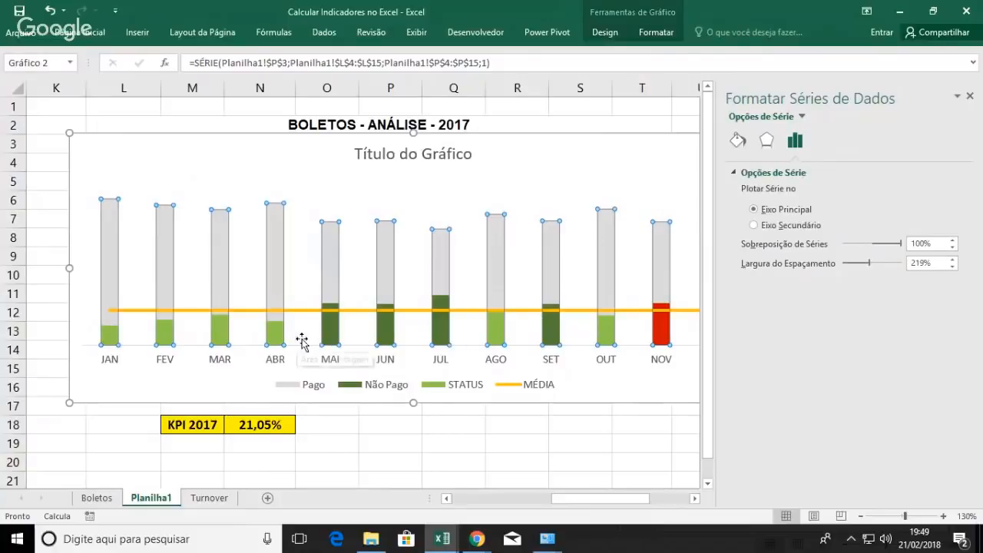
Step: Fill the whole Não Pago series with the standard dark red, and delete the chart's legend
click(555, 338)
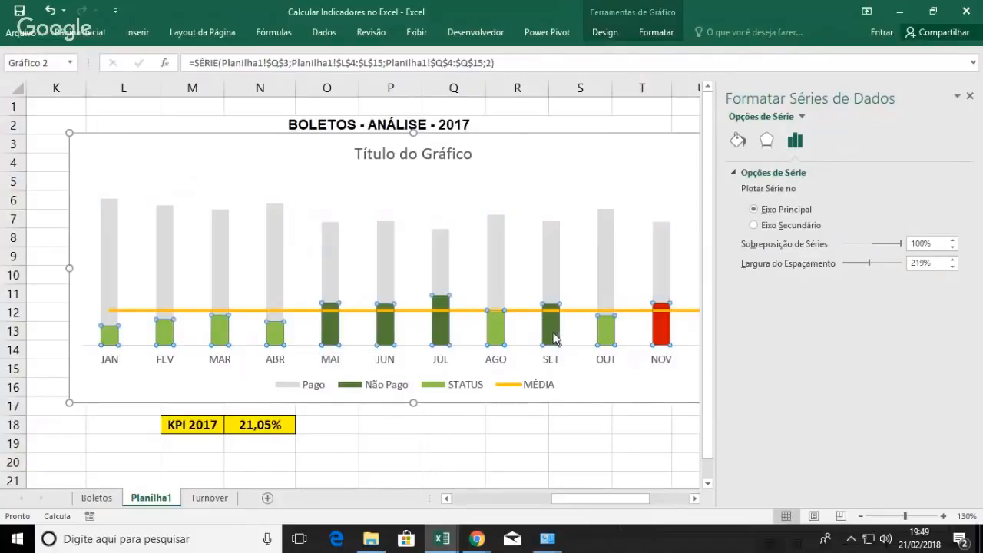
click(656, 33)
click(492, 51)
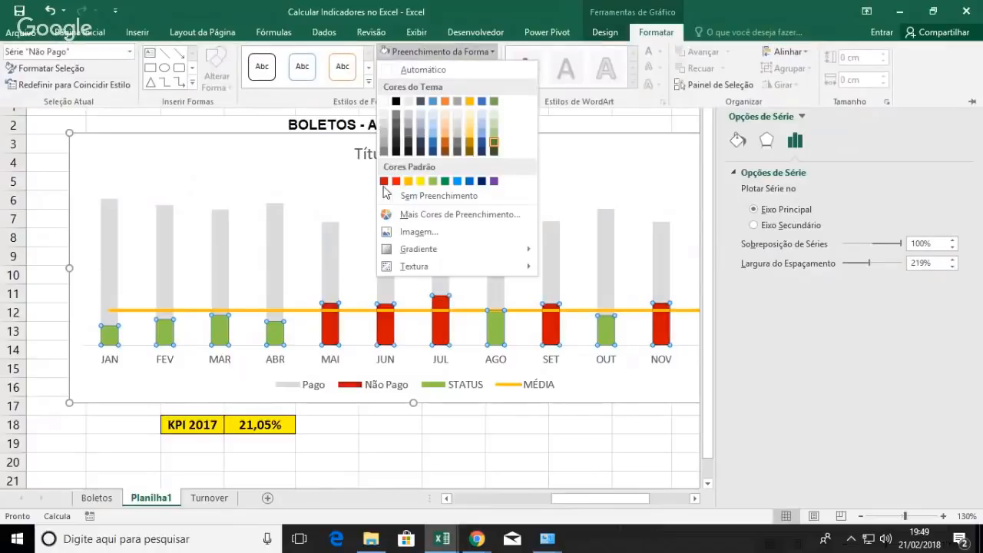
click(384, 181)
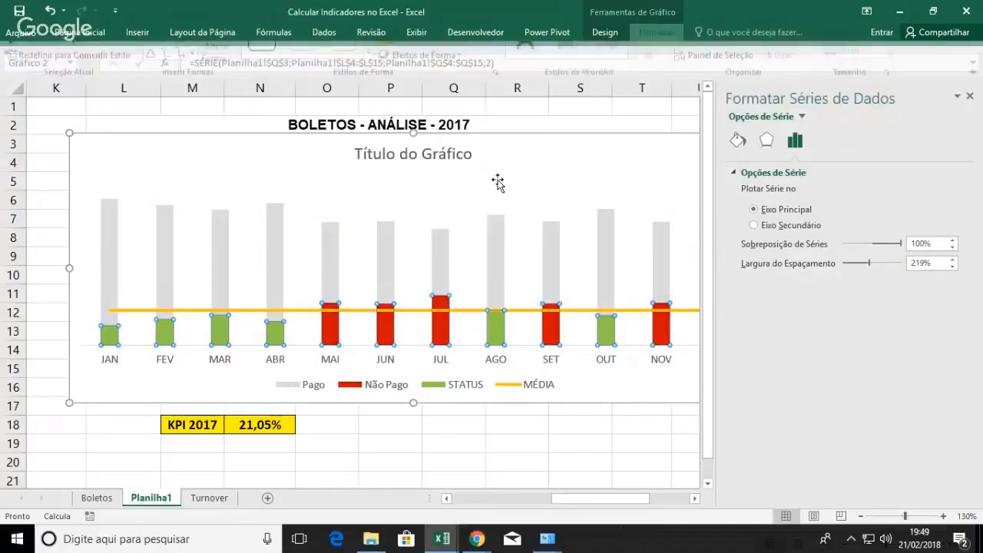
click(528, 386)
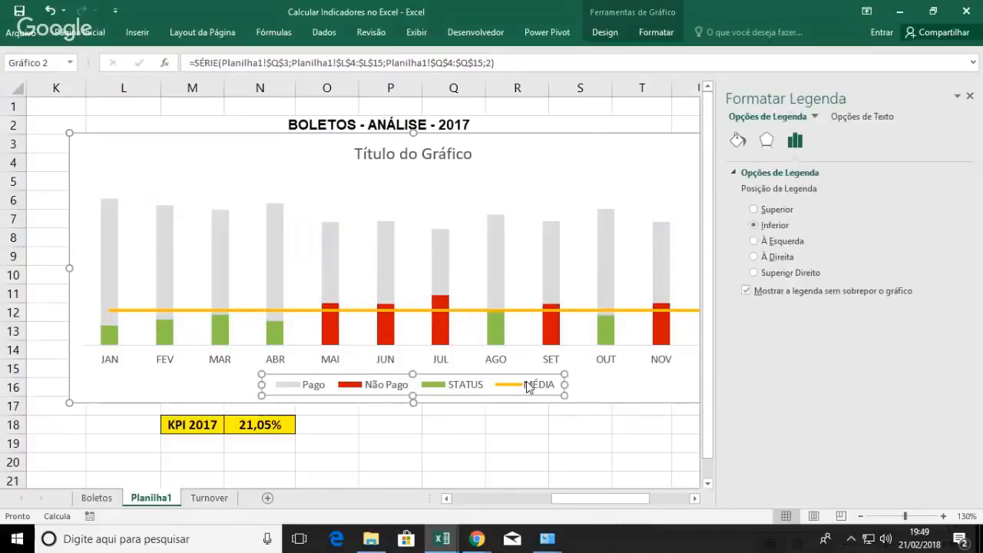
key(Delete)
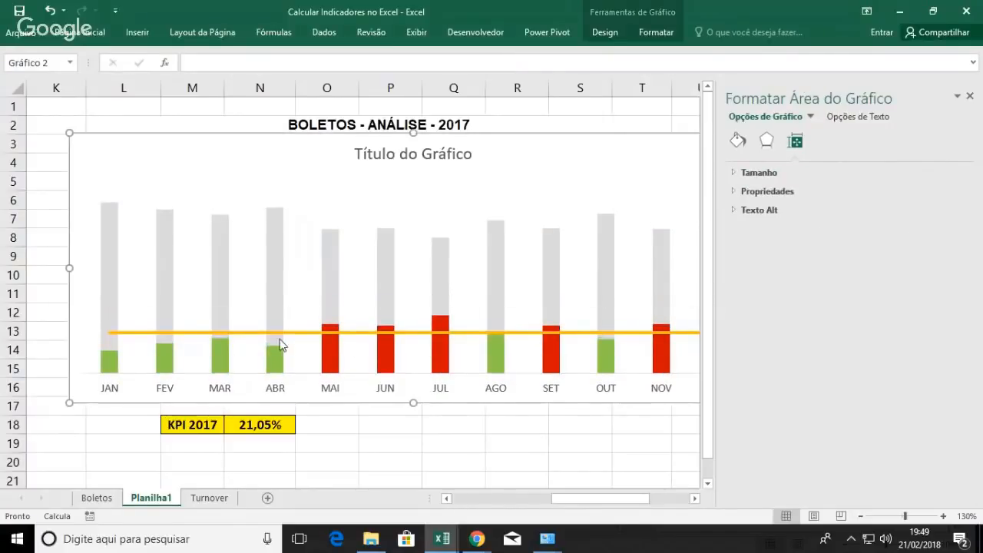
Step: Examine the green STATUS columns for ABR, AGO and OUT, and look over the 2016 boletos analysis table
click(276, 353)
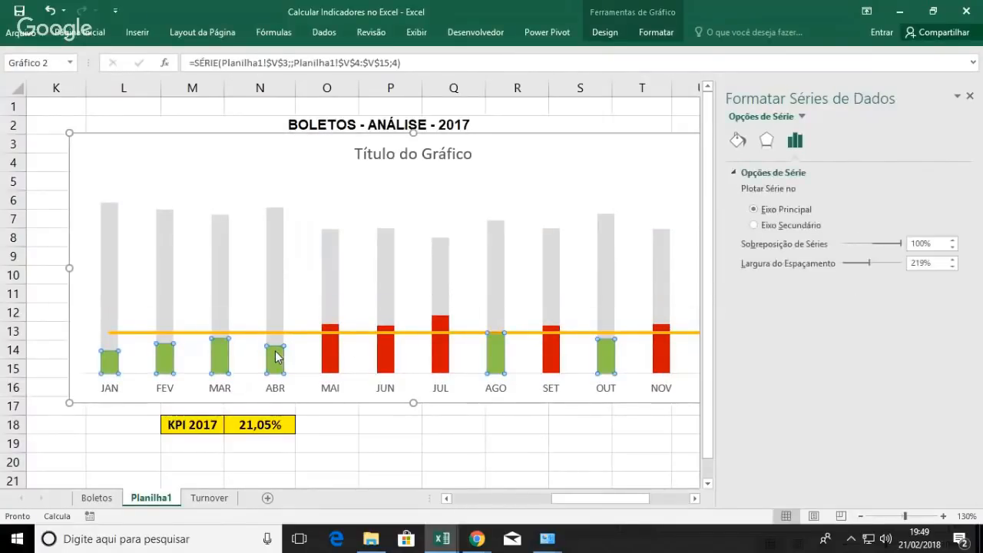
click(497, 355)
click(607, 361)
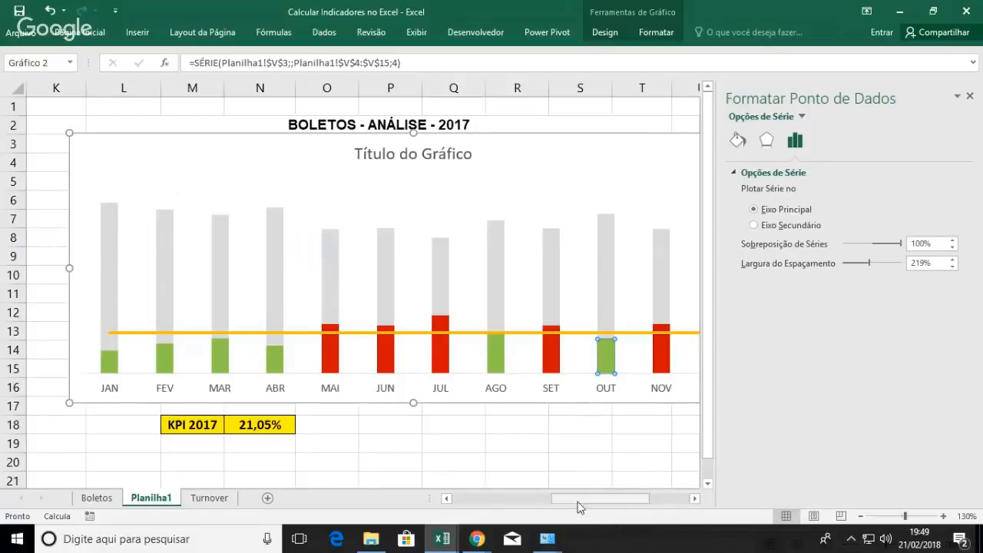
drag(579, 507, 482, 500)
click(482, 499)
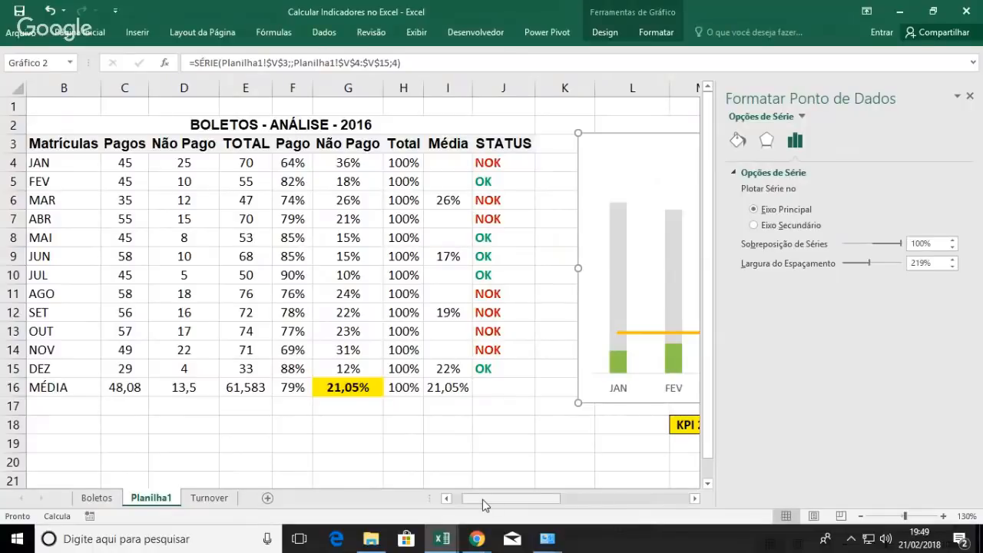
drag(482, 500, 577, 487)
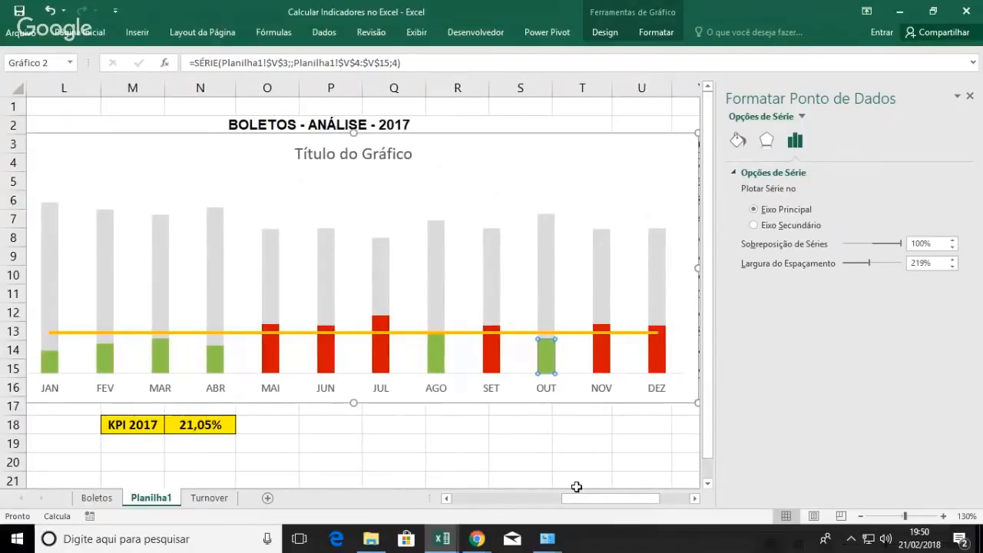